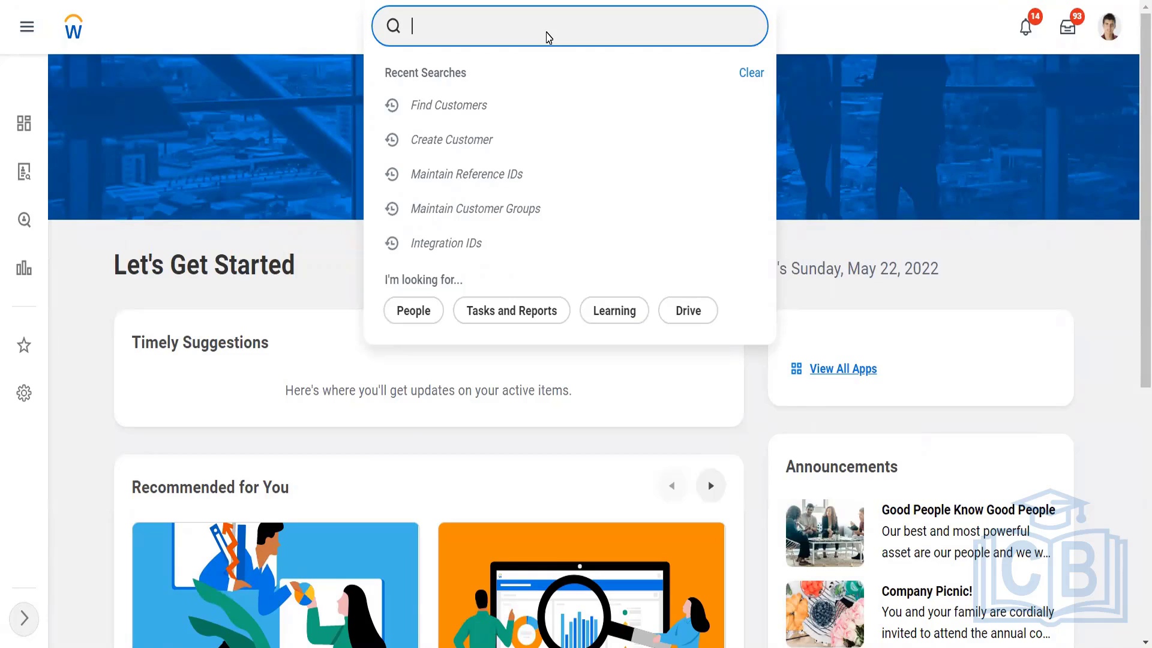
- Search for the customer invoice business process, open Customer Invoice Event (Default Definition) and review its business process steps
{"action": "type", "text": "BP:"}
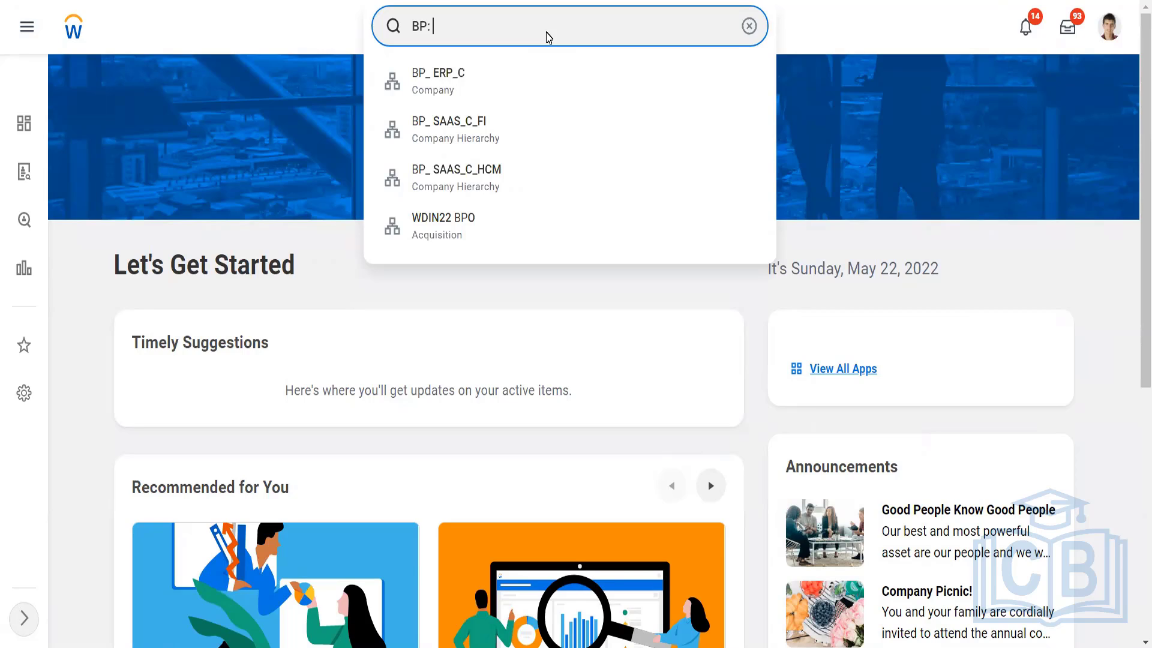
{"action": "type", "text": "customer invoice"}
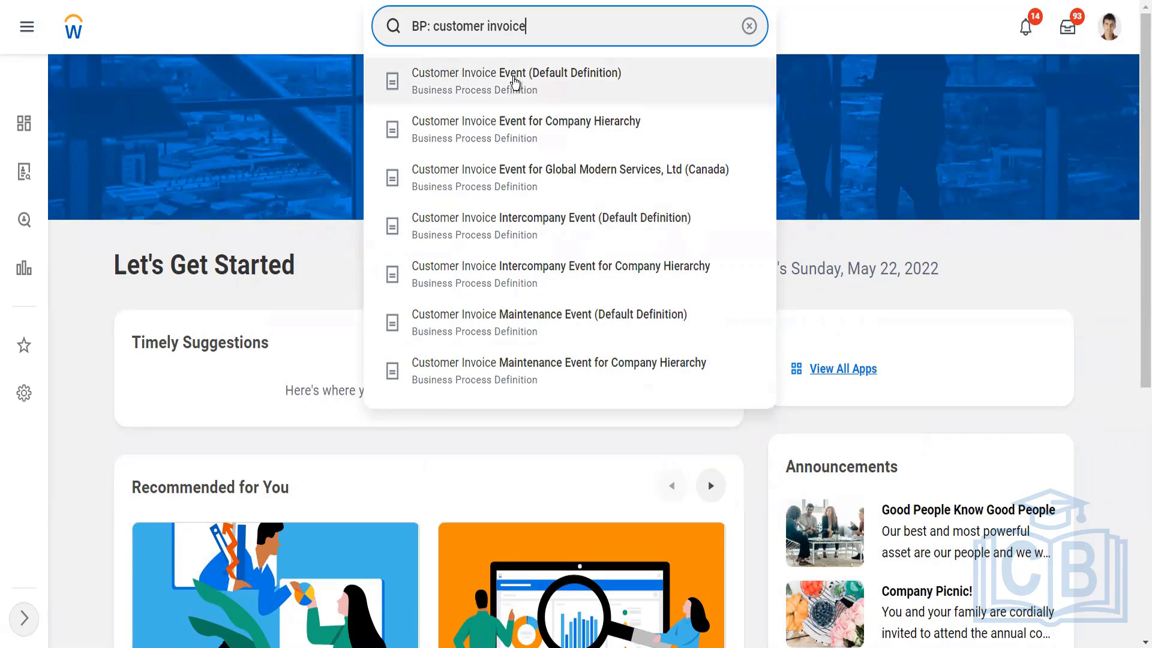
{"action": "left_click", "coordinate": [515, 83]}
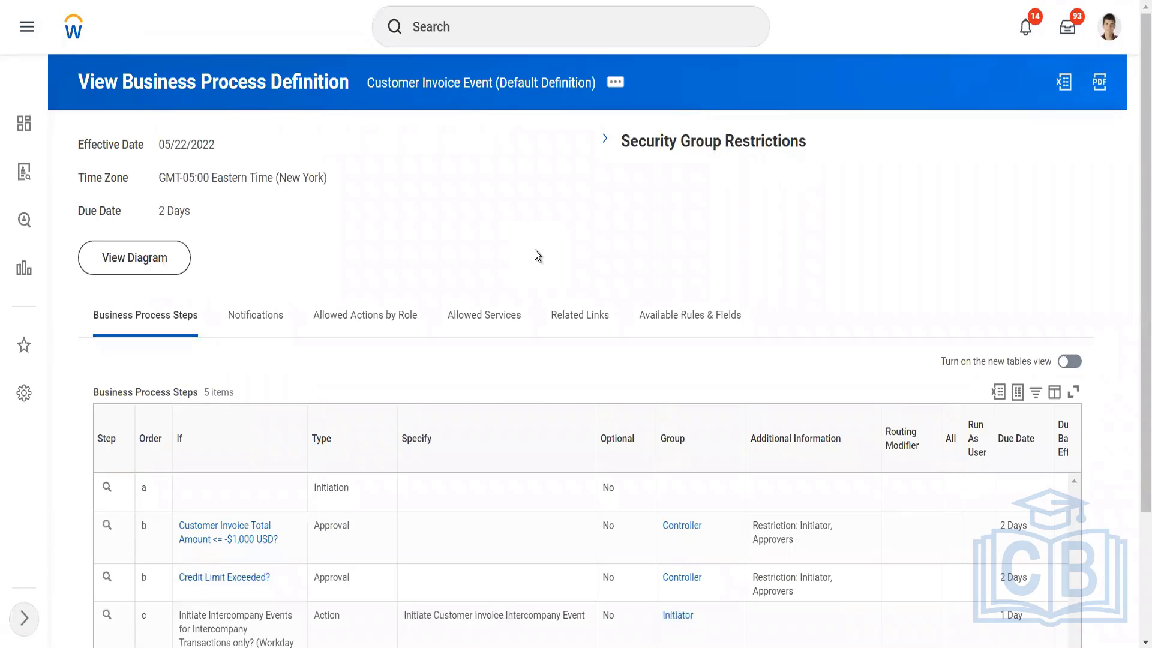
{"action": "scroll", "coordinate": [358, 294], "scroll_direction": "down", "scroll_amount": 2}
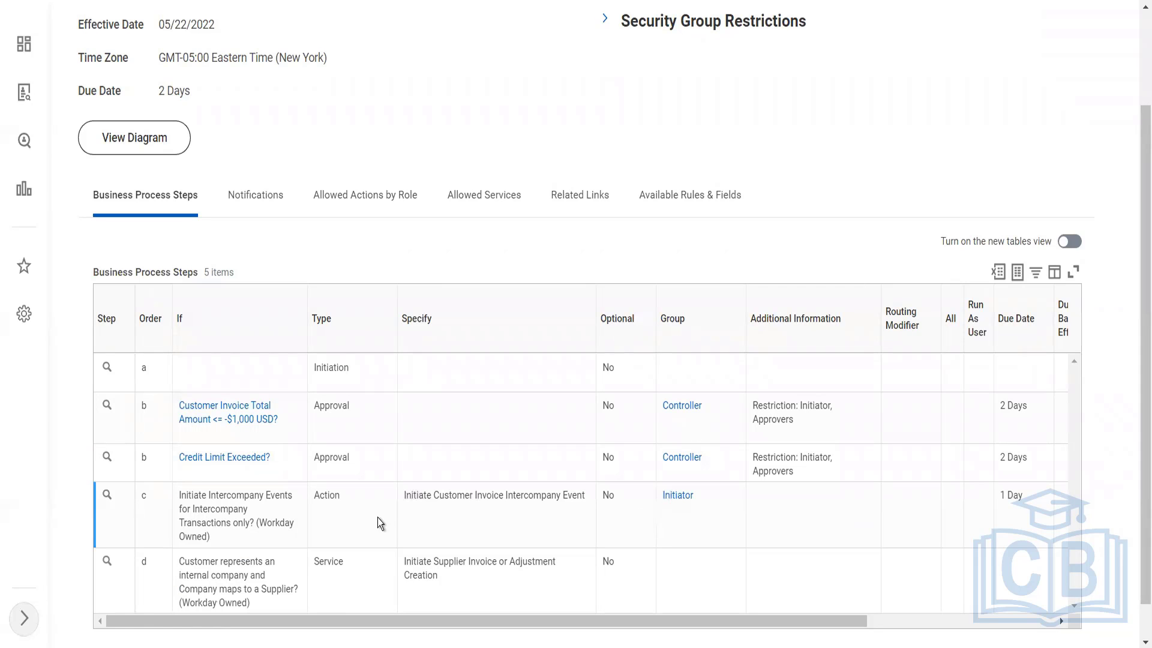
{"action": "mouse_move", "coordinate": [200, 510]}
{"action": "scroll", "coordinate": [448, 196], "scroll_direction": "up", "scroll_amount": 2}
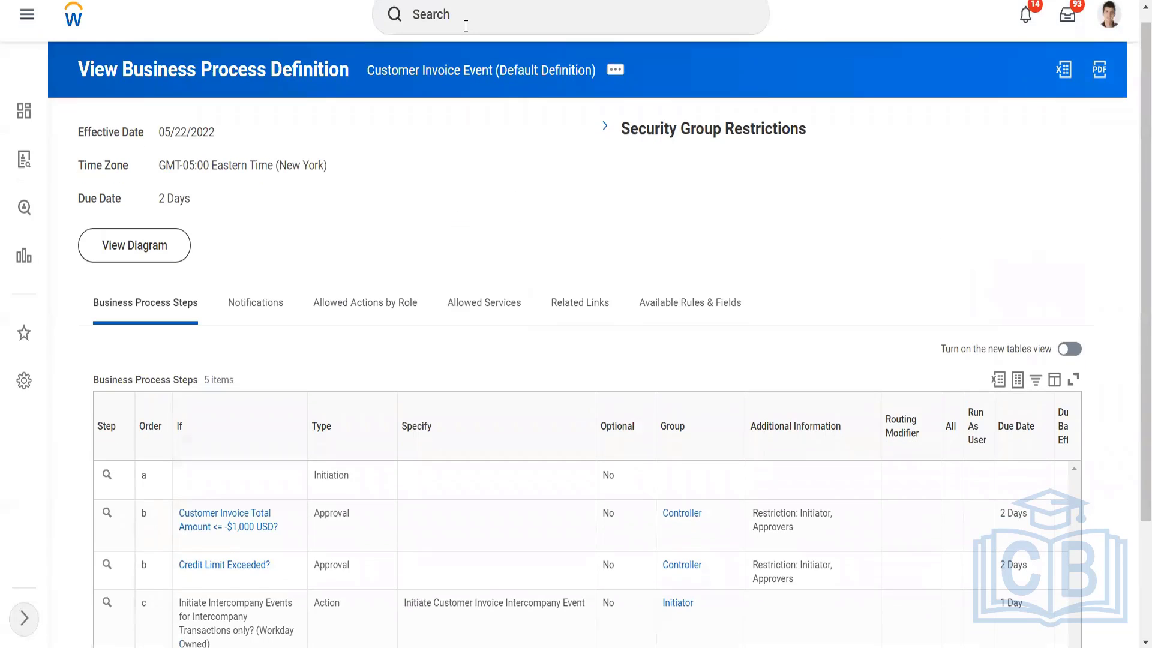
- Find the company TW101 Twitter Inc and show its role assignments
{"action": "left_click", "coordinate": [466, 26]}
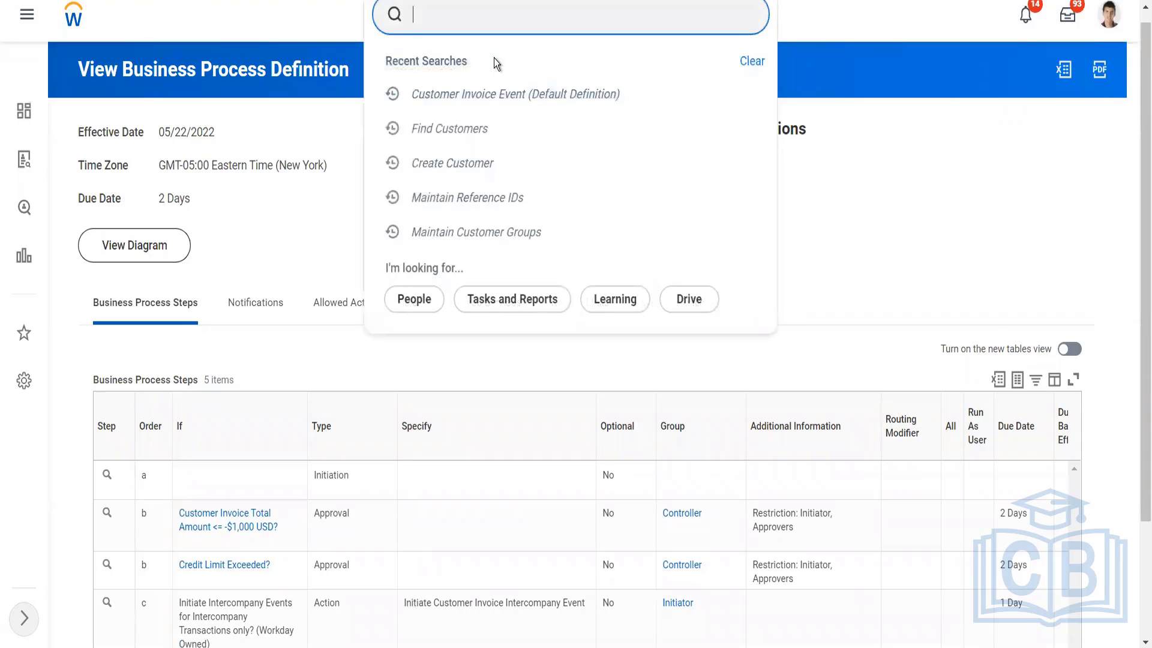
{"action": "type", "text": "twitte"}
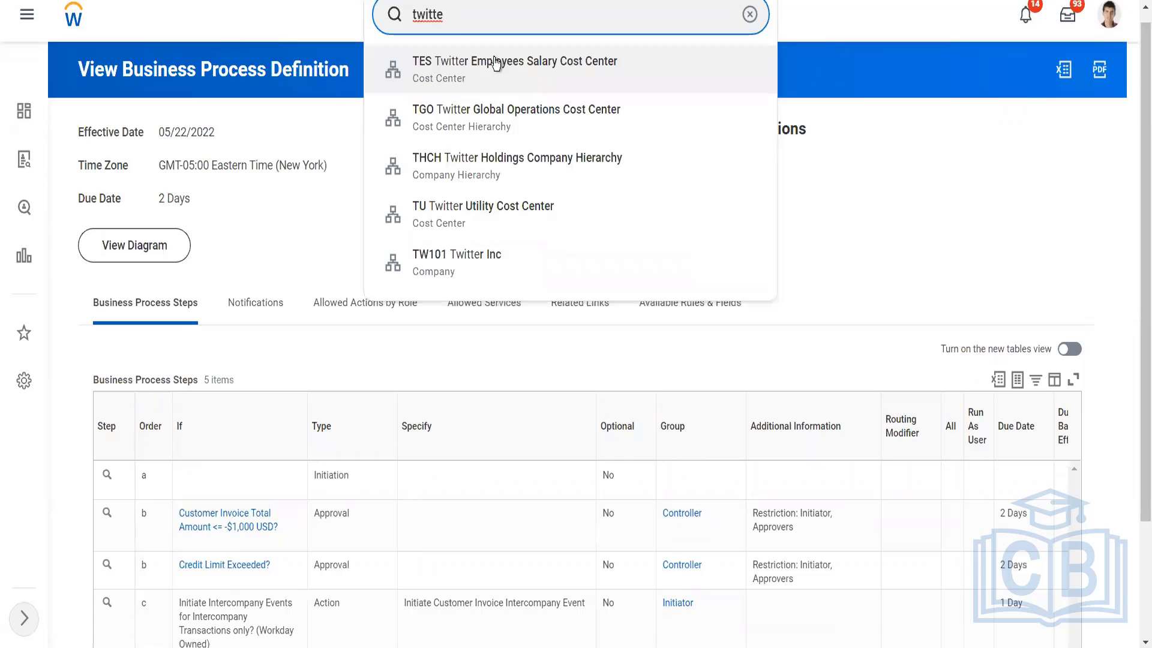
{"action": "left_click", "coordinate": [495, 254]}
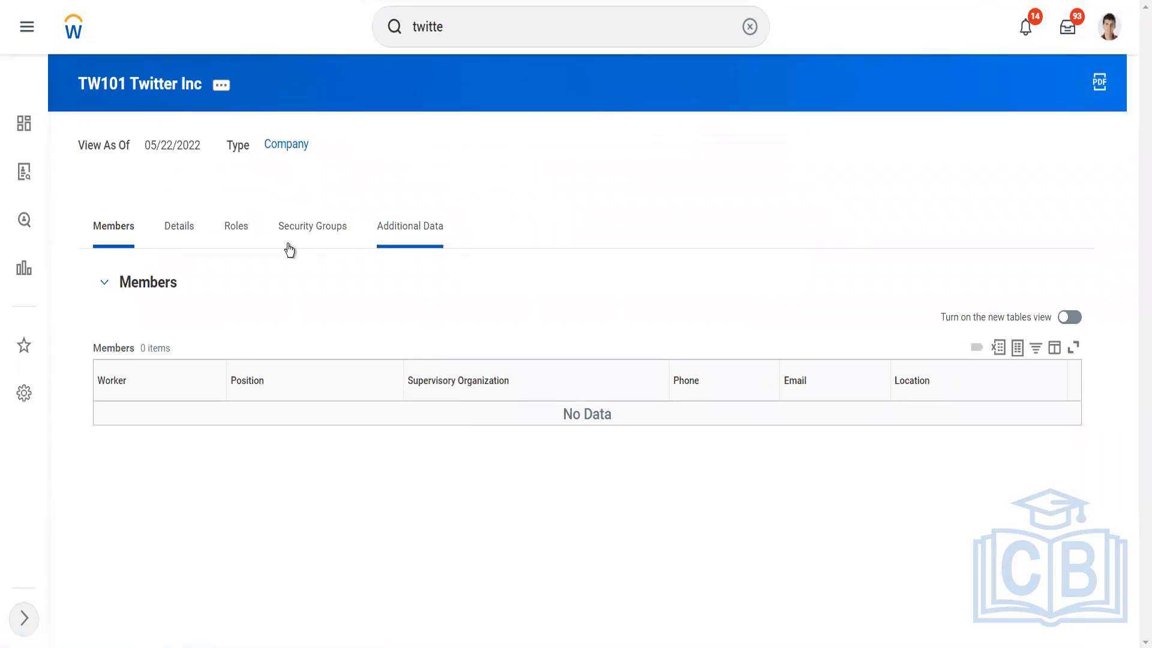
{"action": "left_click", "coordinate": [236, 229]}
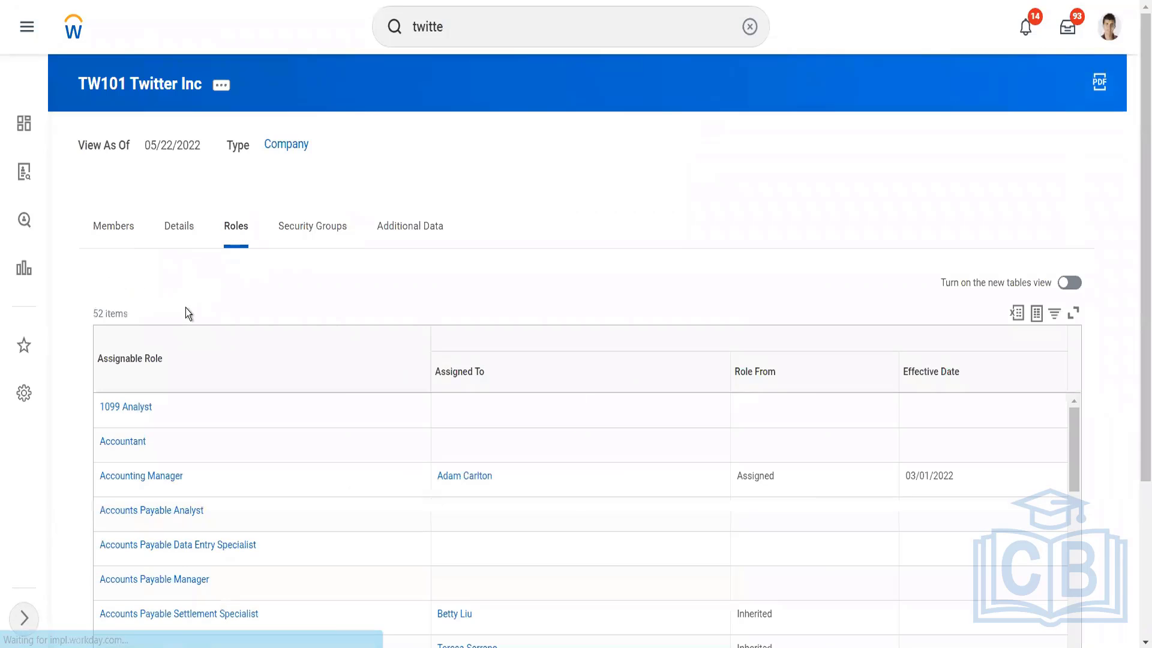
- Filter the company's assignable roles to Controller to check who is assigned
{"action": "left_click", "coordinate": [179, 385]}
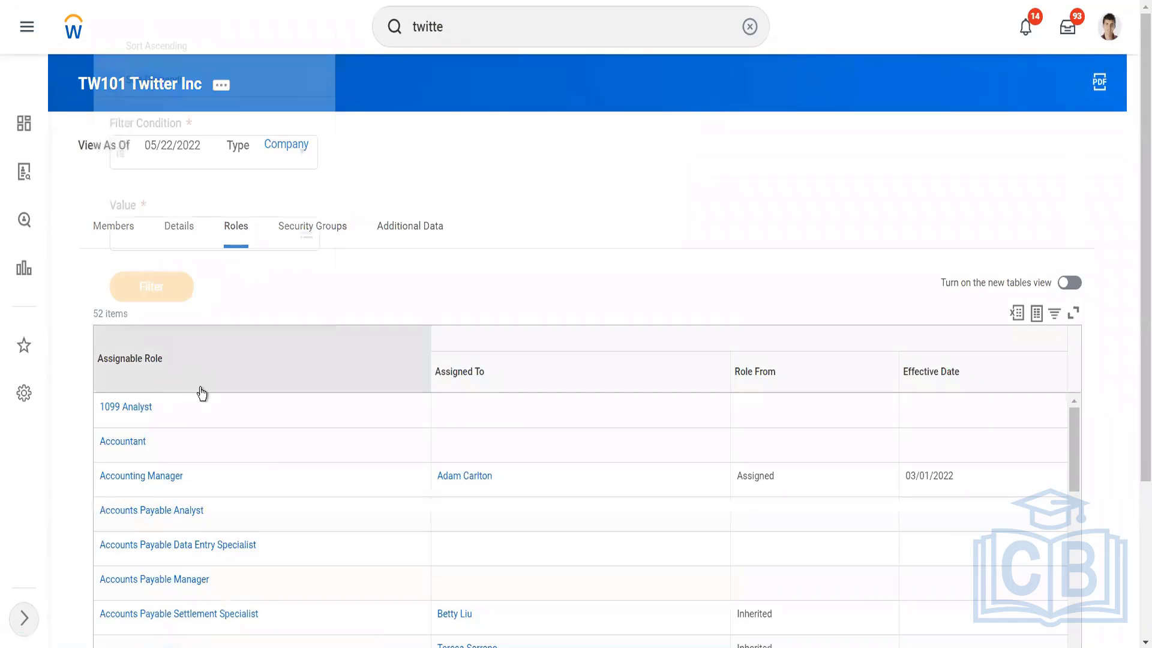
{"action": "left_click", "coordinate": [193, 237]}
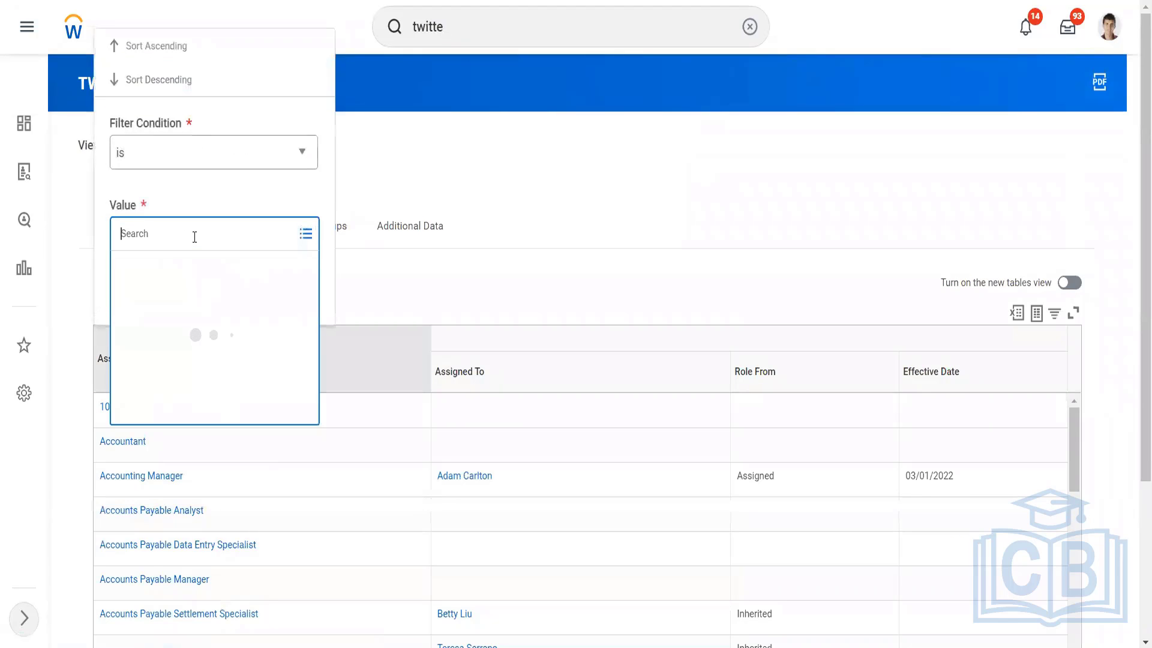
{"action": "type", "text": "contro"}
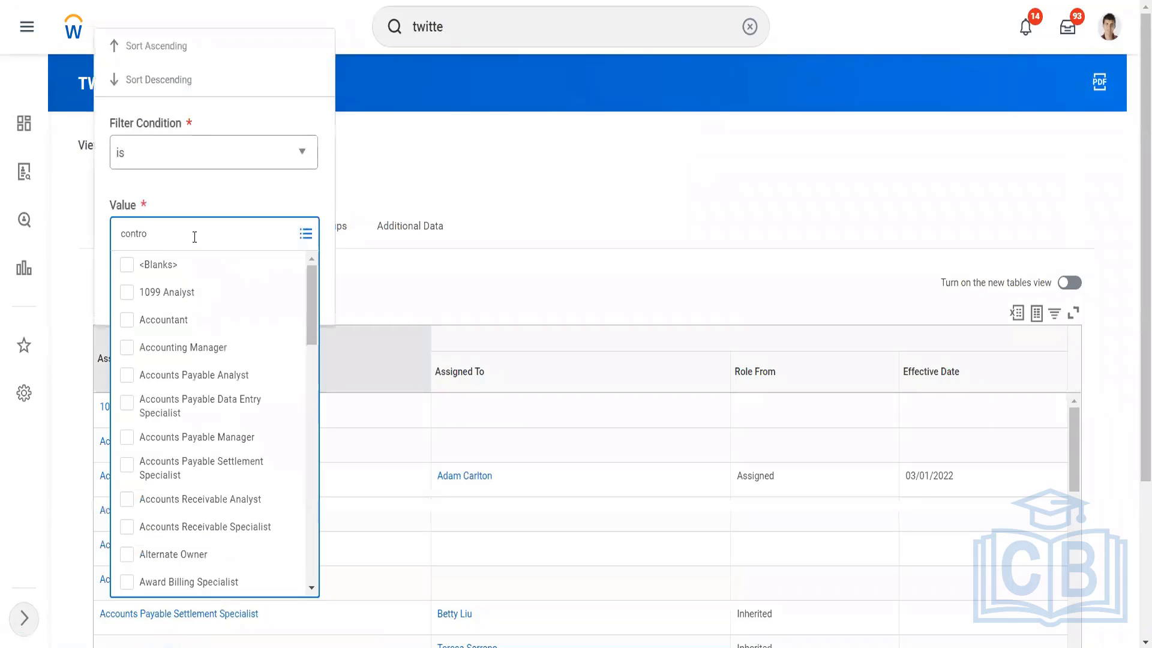
{"action": "type", "text": "ller"}
{"action": "key", "text": "Return"}
{"action": "left_click", "coordinate": [195, 171]}
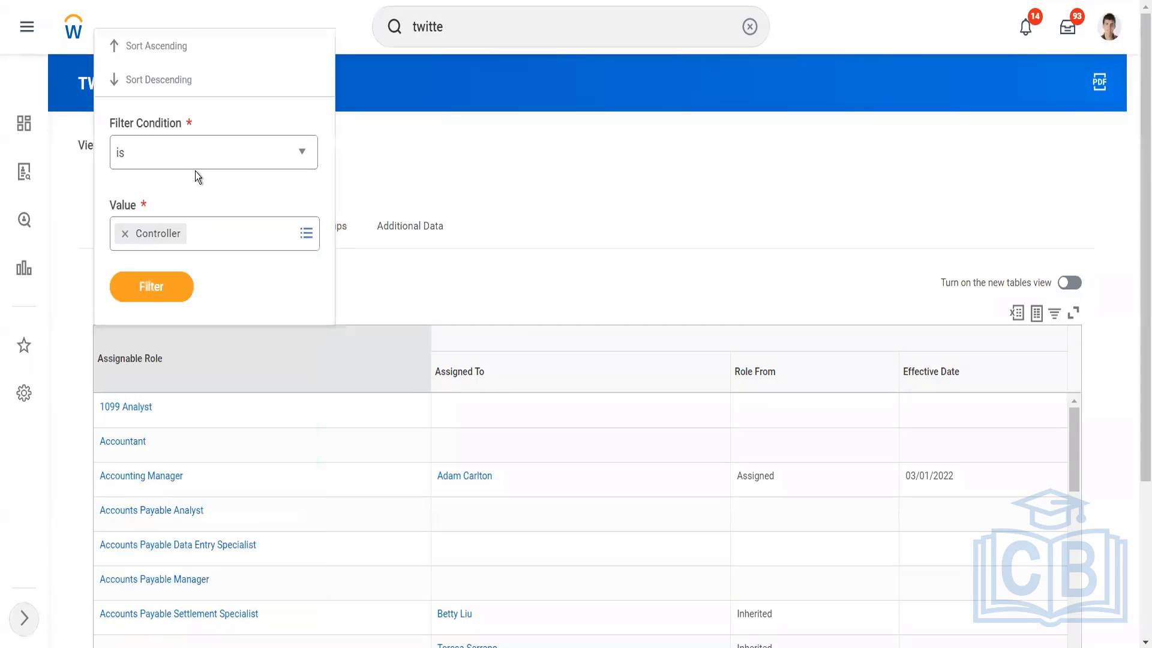
{"action": "left_click", "coordinate": [173, 287]}
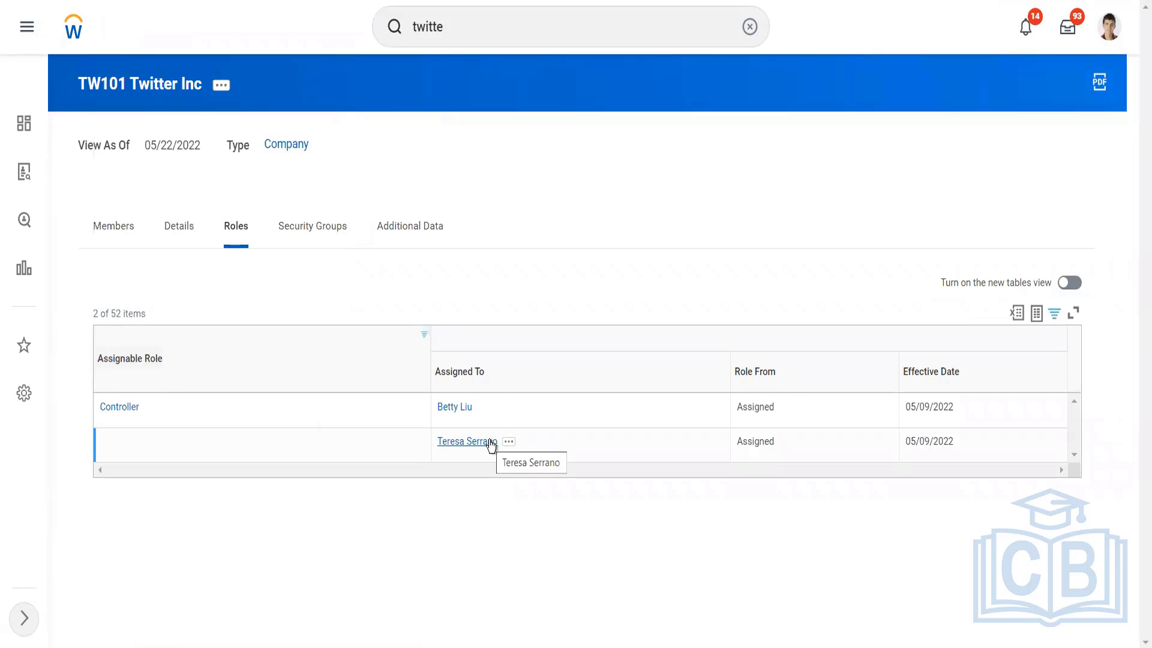
- Reopen the Customer Invoice Event (Default Definition) business process and review its initiating security groups and the signed-in account
{"action": "left_click", "coordinate": [480, 39]}
{"action": "key", "text": "ctrl+a"}
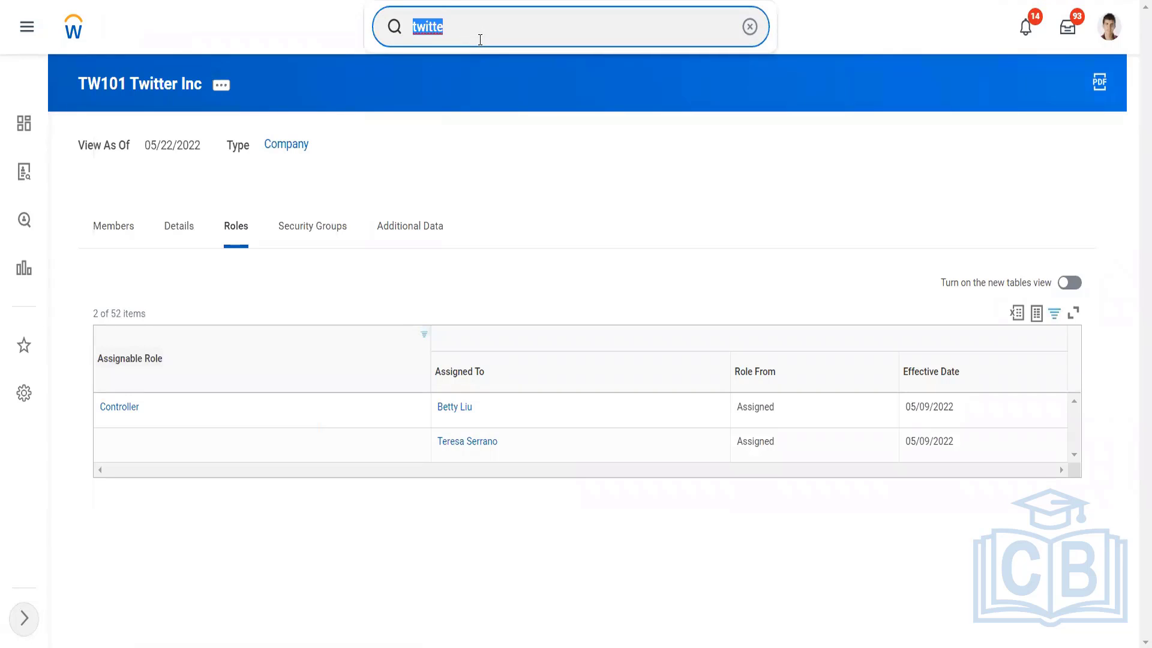
{"action": "type", "text": "BP: "}
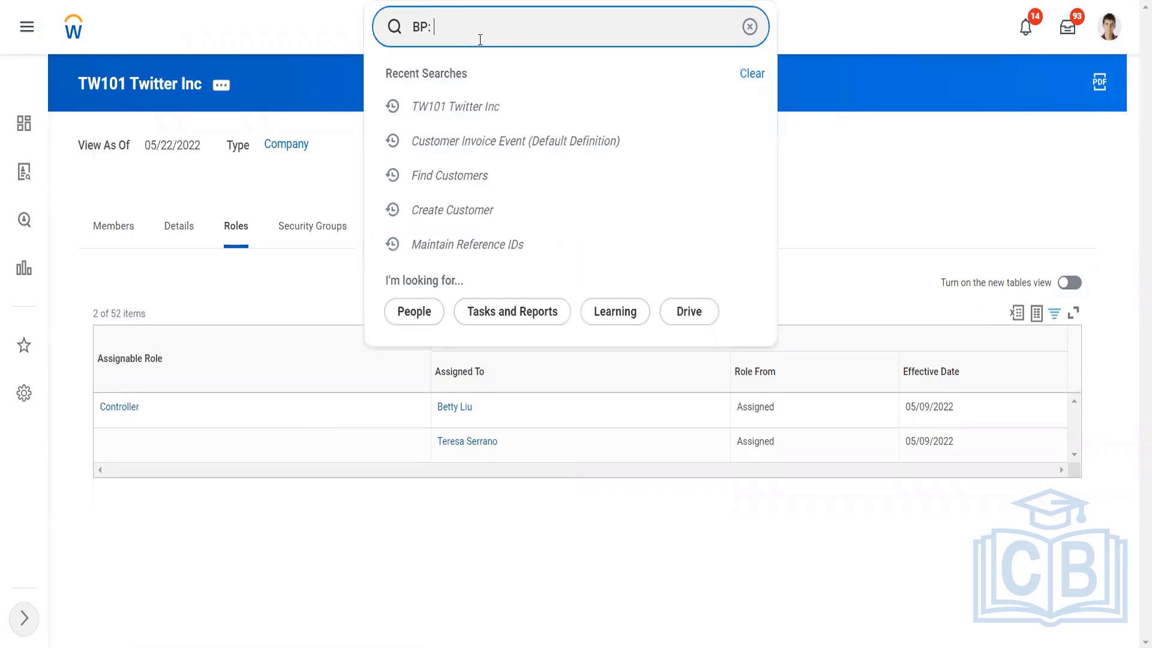
{"action": "type", "text": "customer invoice"}
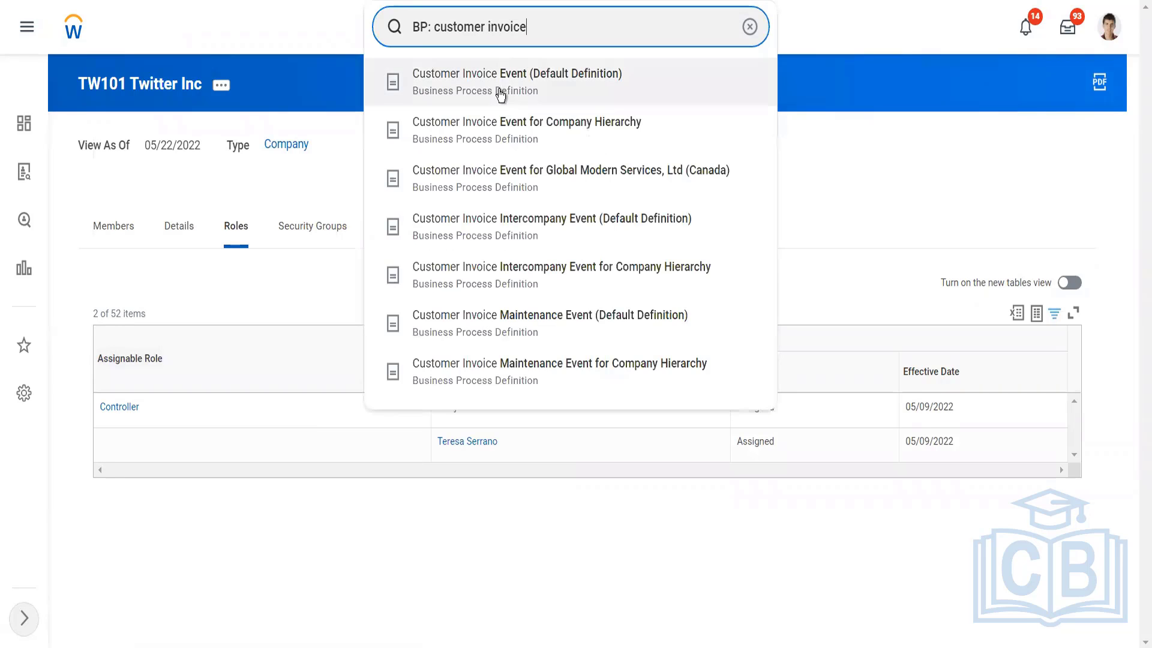
{"action": "left_click", "coordinate": [501, 92]}
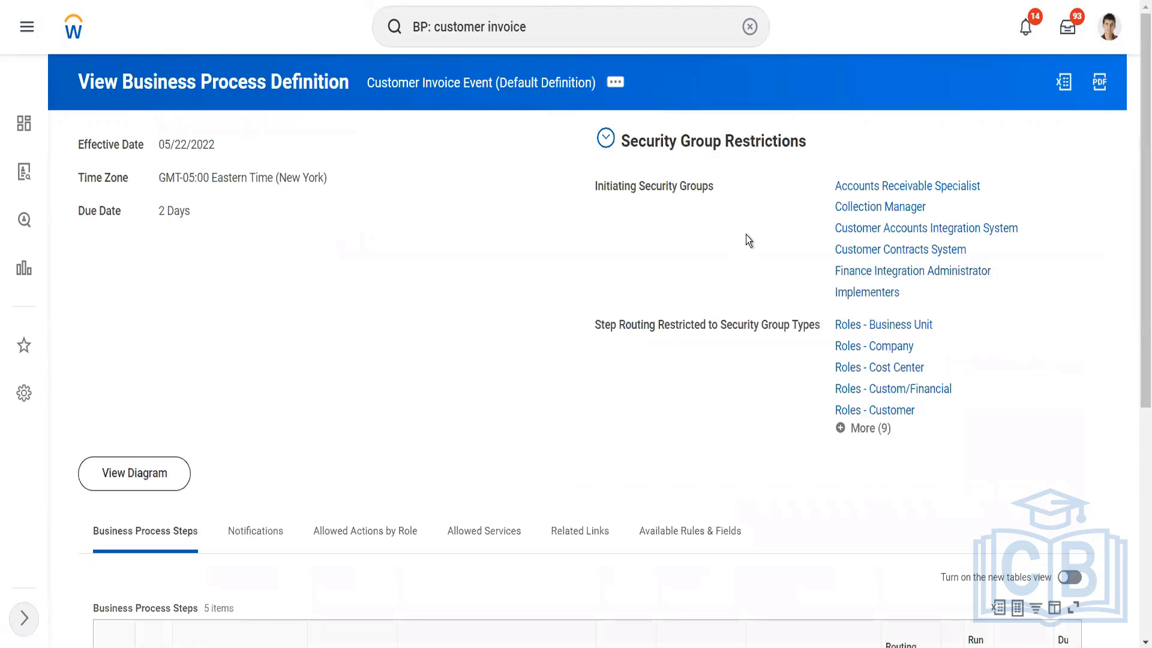
{"action": "mouse_move", "coordinate": [853, 279]}
{"action": "mouse_move", "coordinate": [902, 202]}
{"action": "left_click", "coordinate": [1109, 28]}
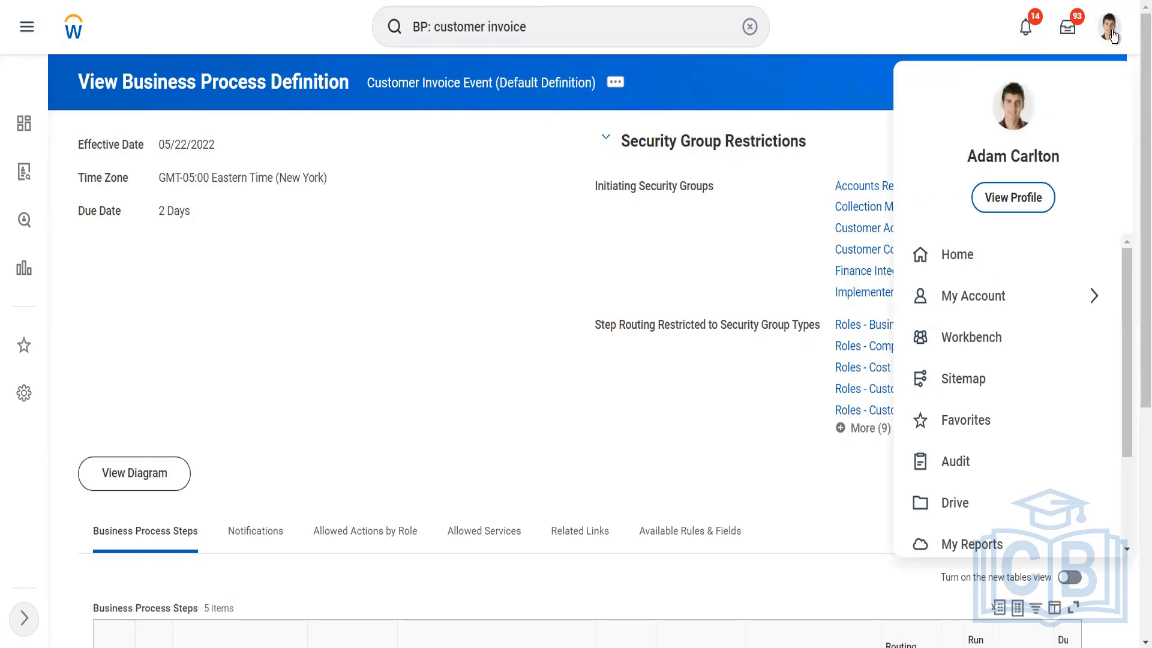
{"action": "left_click", "coordinate": [782, 264]}
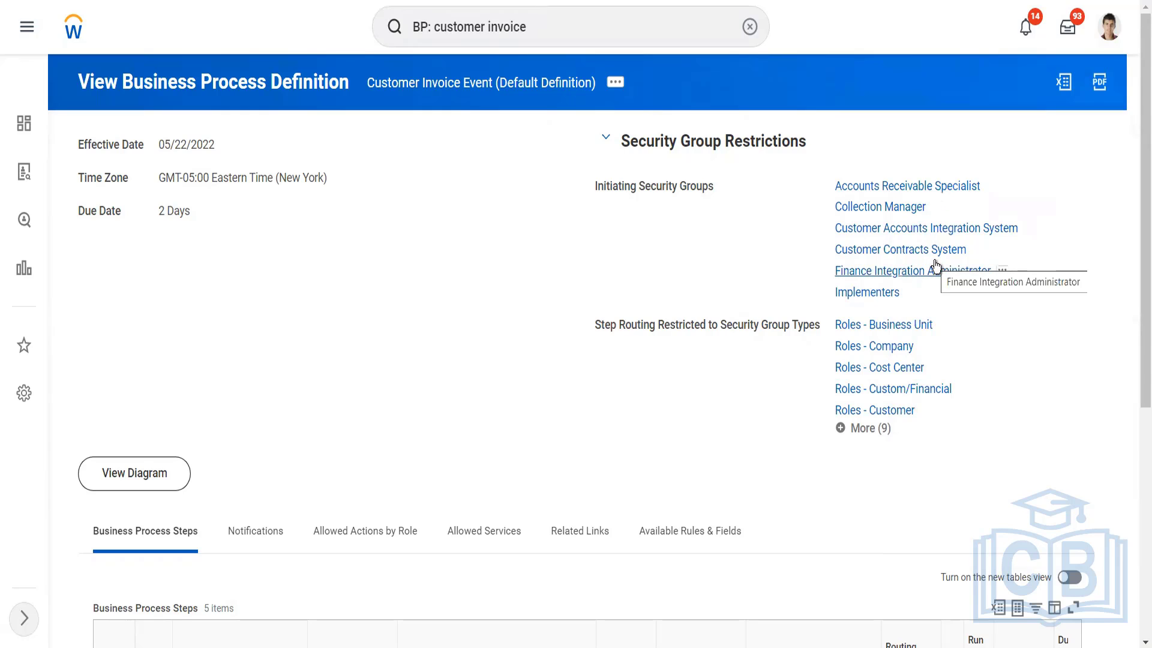
- Open the Accounts Receivable Specialist security group in a new tab, and bring up the roles of TW101 Twitter Inc there
{"action": "right_click", "coordinate": [917, 188]}
{"action": "left_click", "coordinate": [930, 198]}
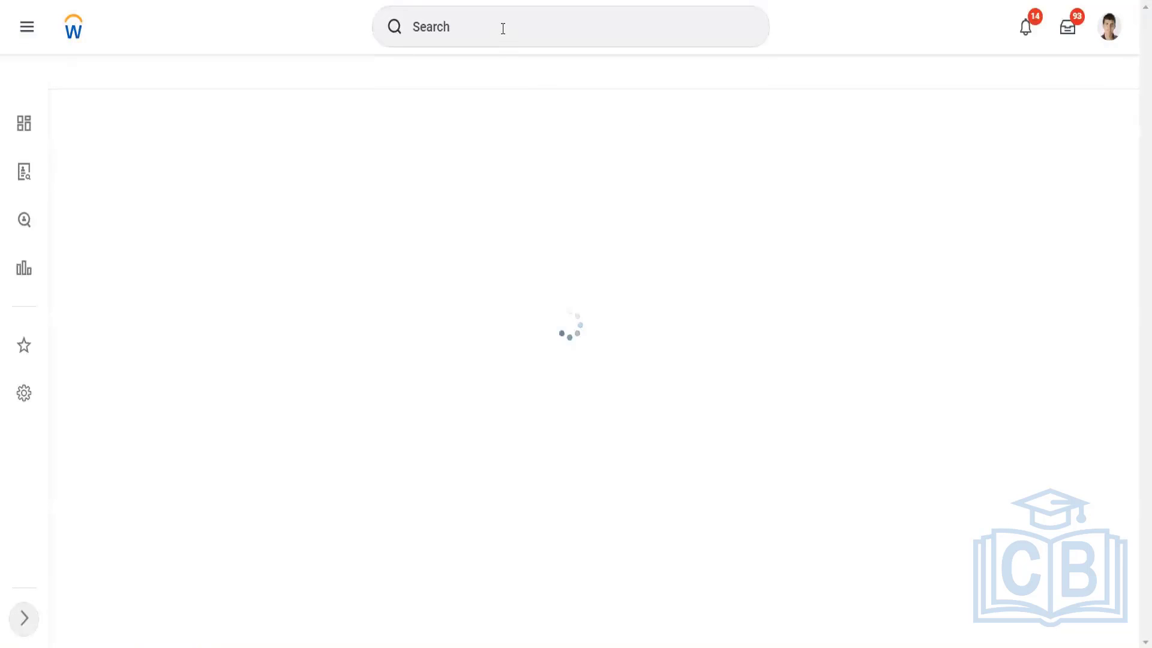
{"action": "left_click", "coordinate": [502, 29]}
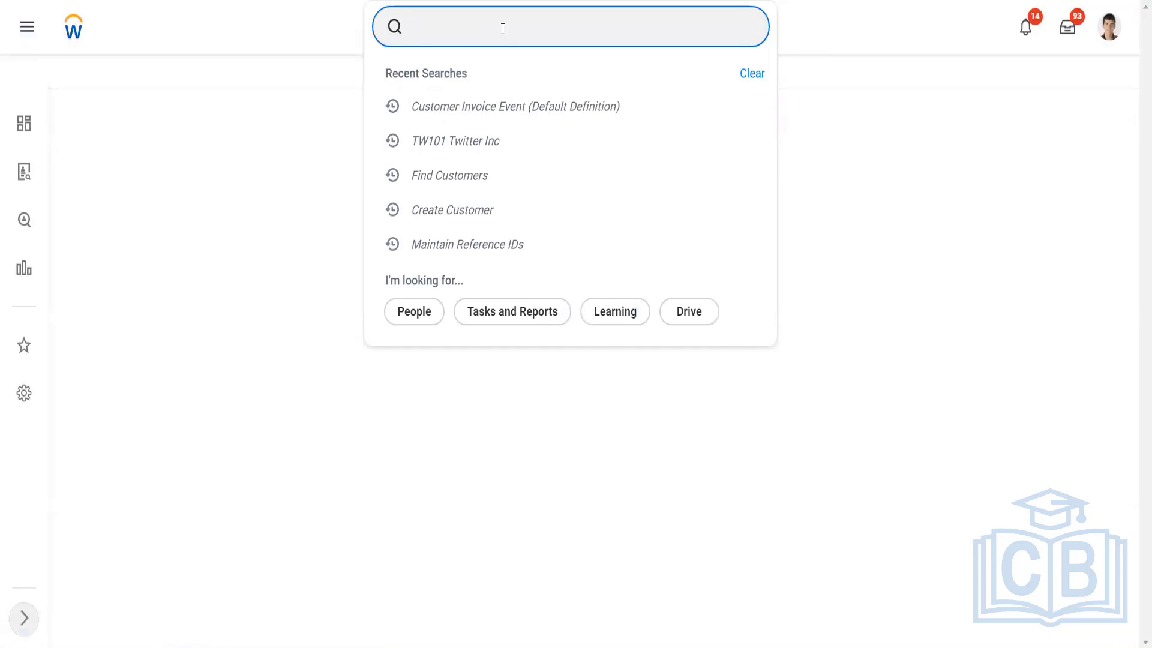
{"action": "type", "text": "twitt"}
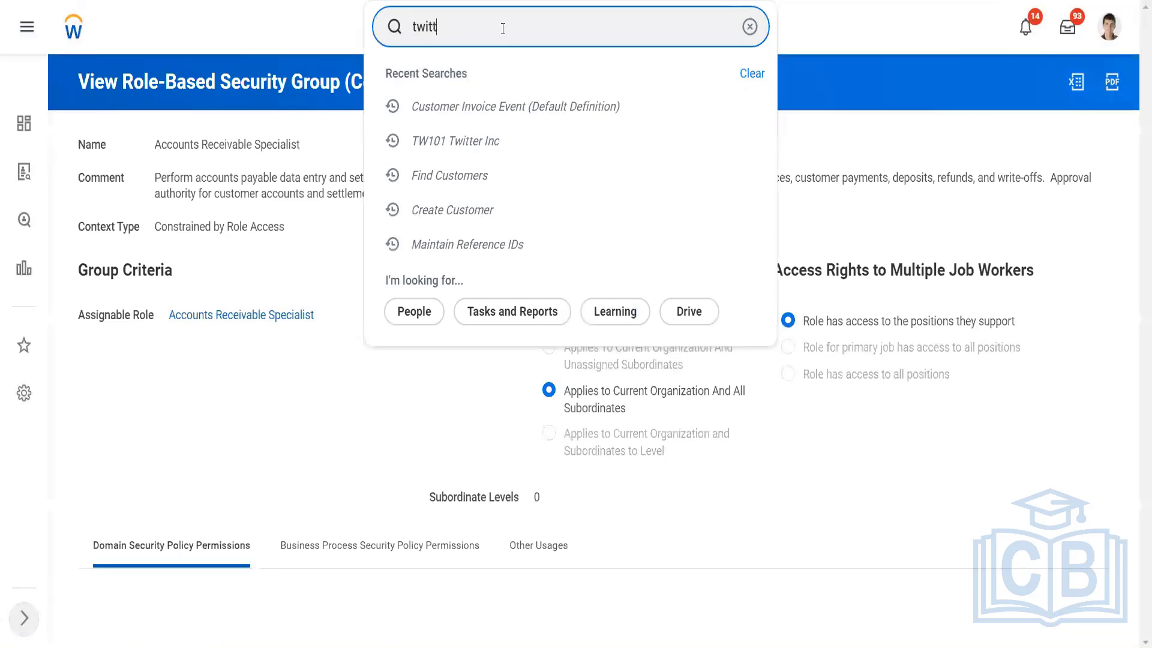
{"action": "type", "text": "er"}
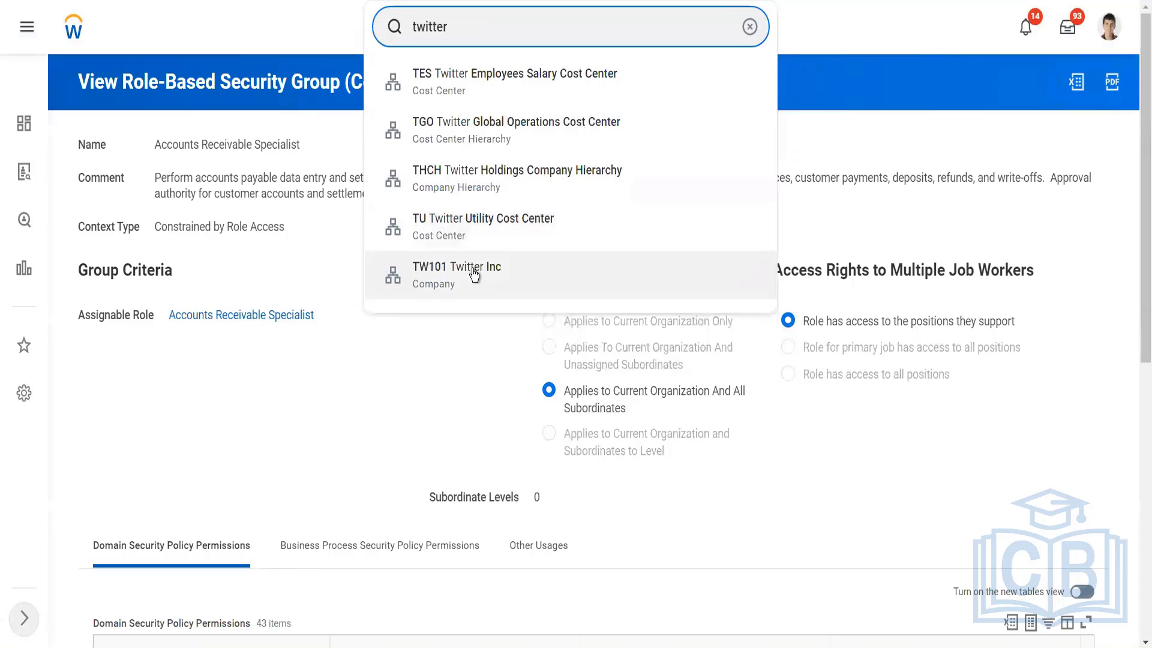
{"action": "left_click", "coordinate": [474, 274]}
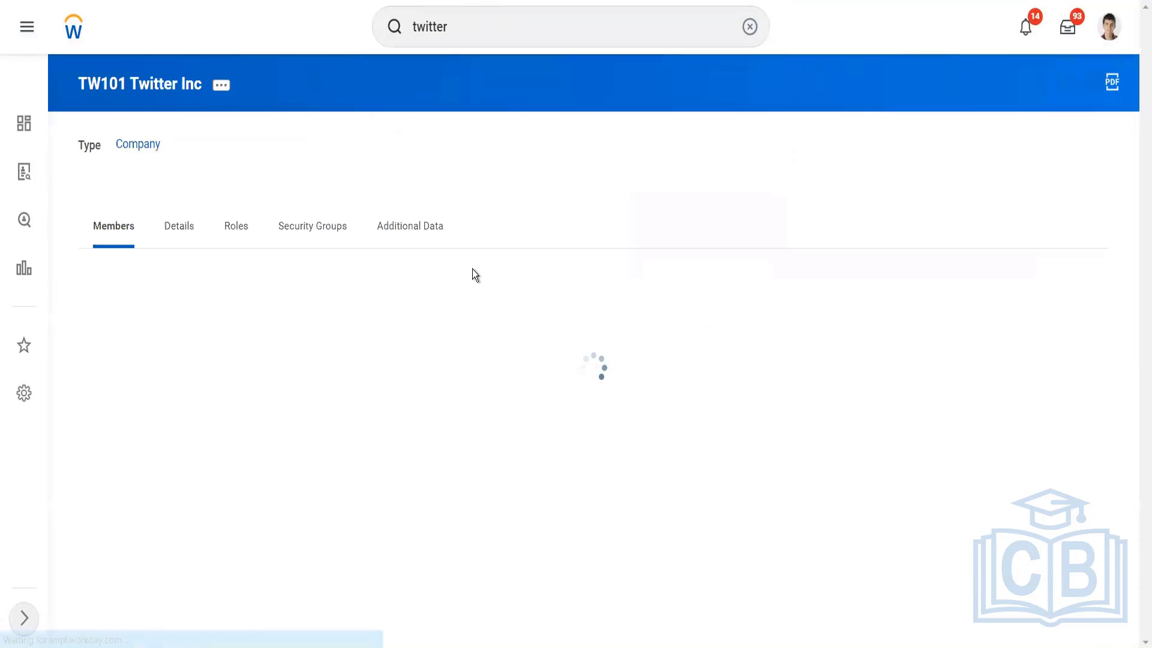
{"action": "left_click", "coordinate": [244, 225]}
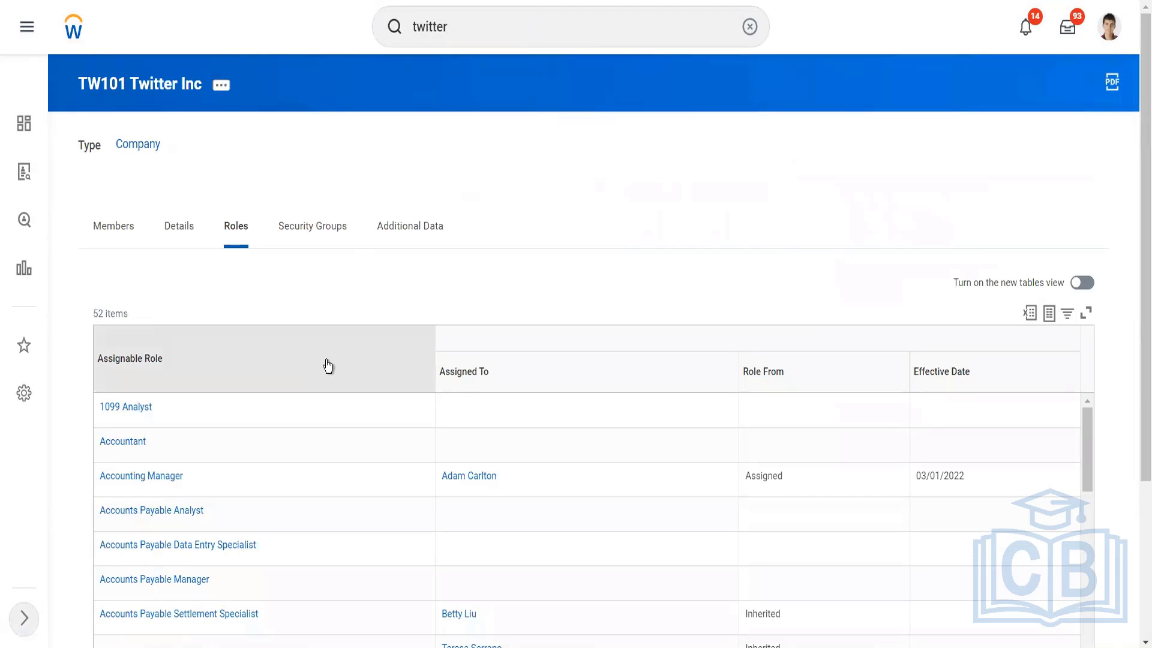
- Filter the company's assignable roles to Accounts Receivable Specialist
{"action": "left_click", "coordinate": [328, 366]}
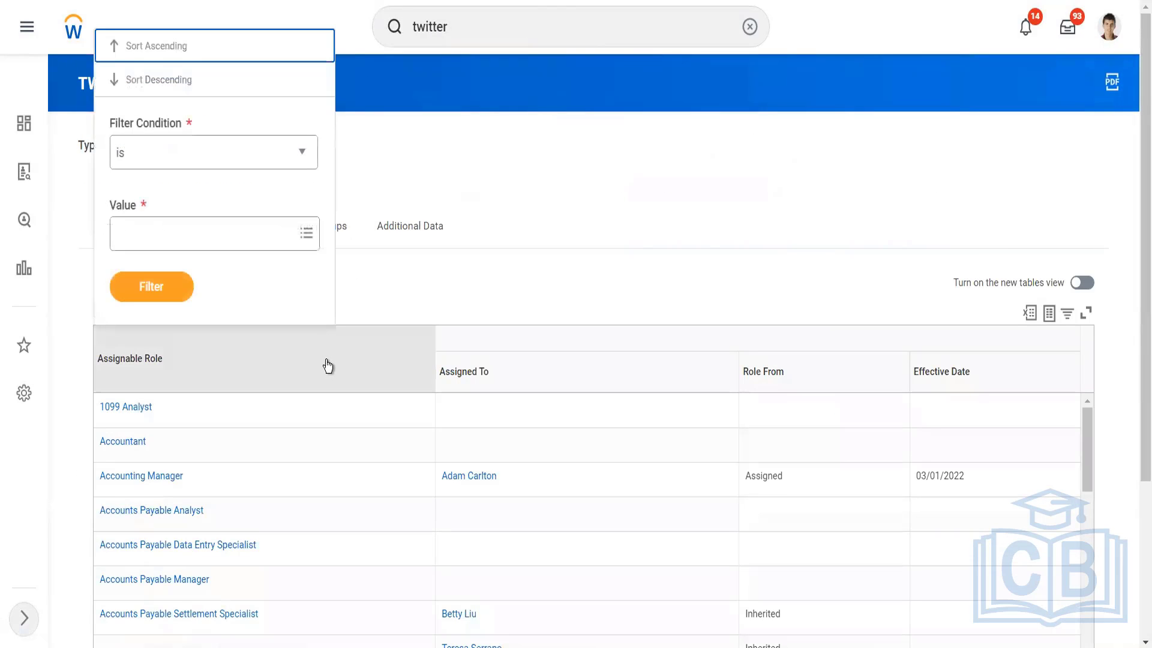
{"action": "left_click", "coordinate": [234, 233]}
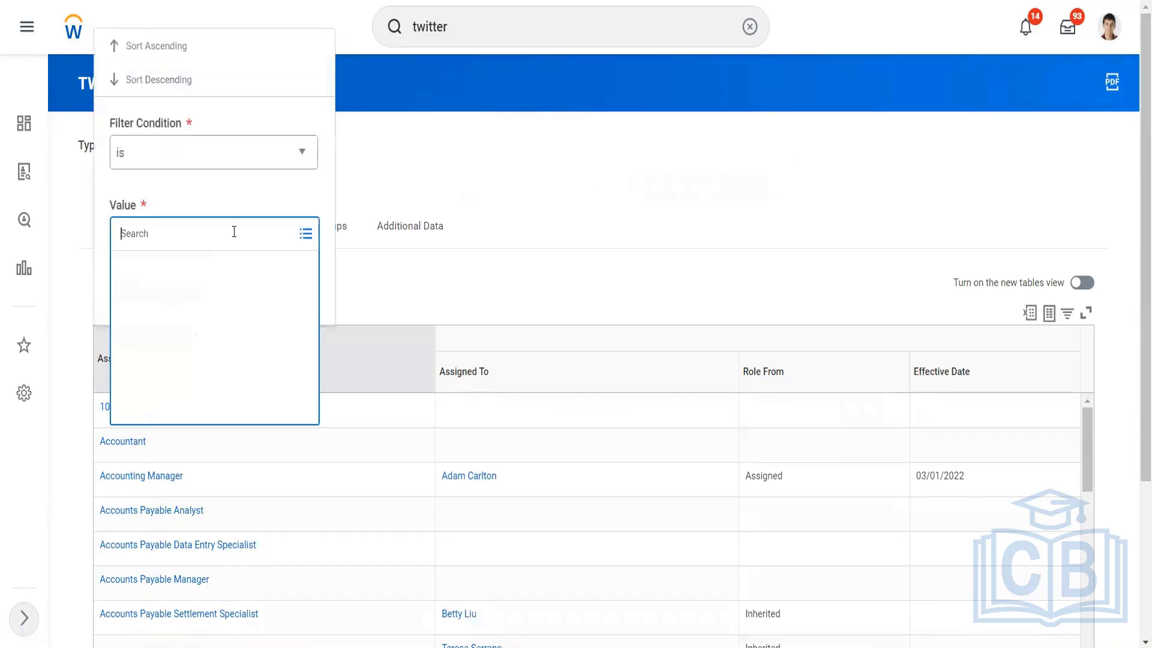
{"action": "type", "text": "spec"}
{"action": "key", "text": "Return"}
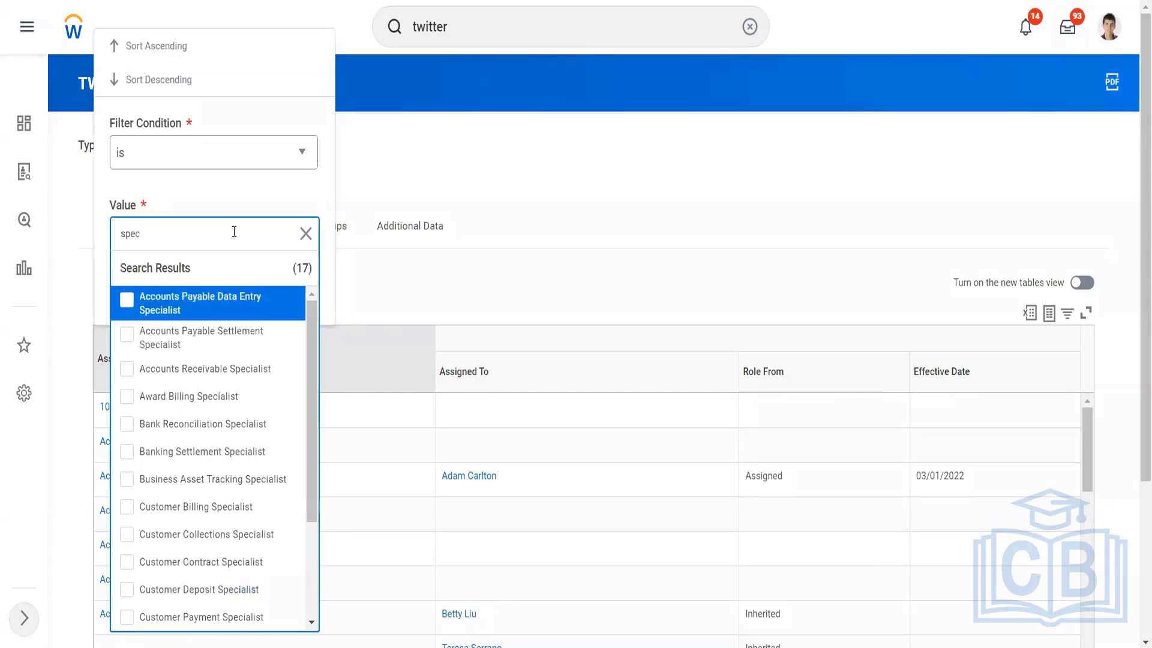
{"action": "left_click", "coordinate": [243, 369]}
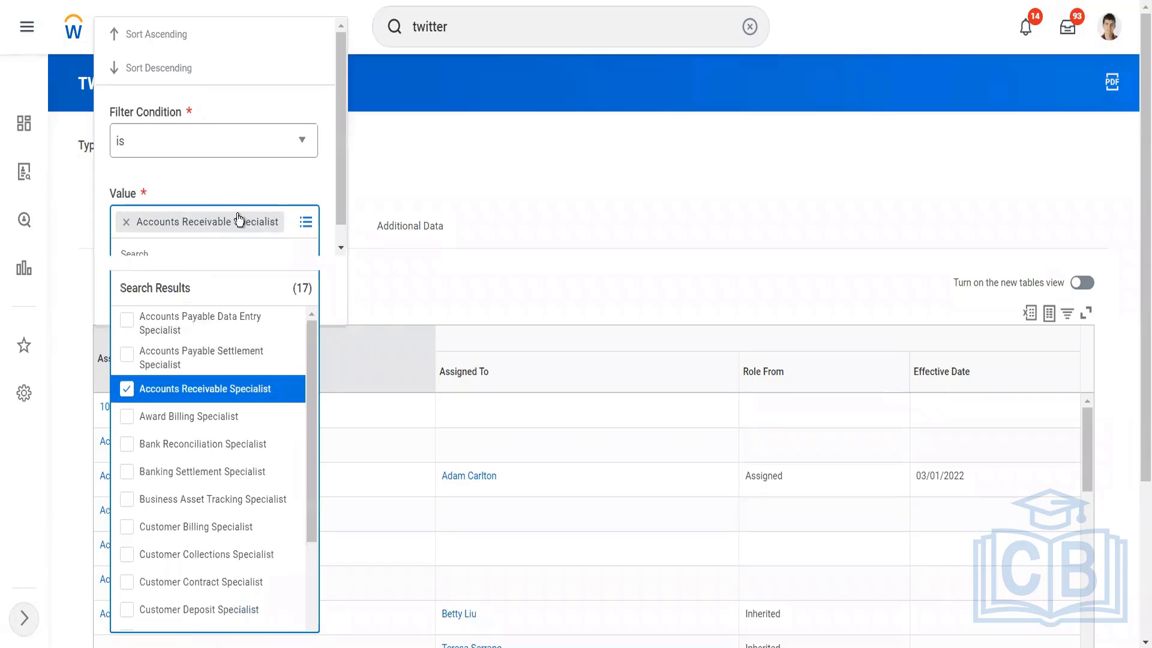
{"action": "left_click", "coordinate": [240, 189]}
{"action": "left_click", "coordinate": [163, 287]}
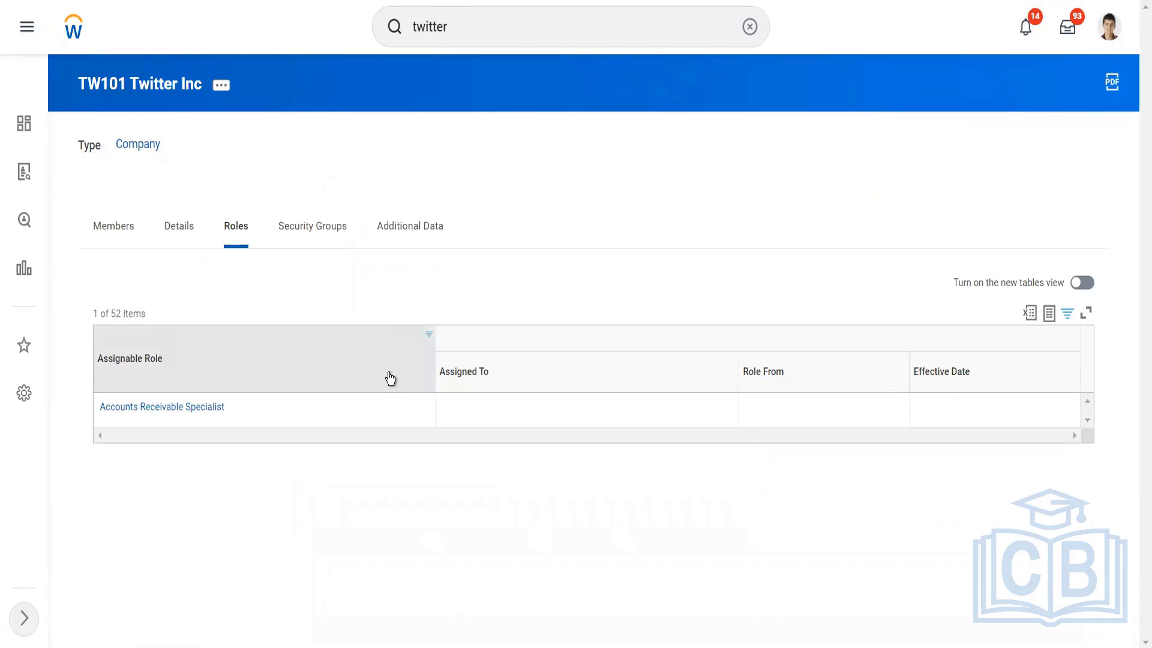
- Replace the role filter value with Collection Manager and apply it
{"action": "left_click", "coordinate": [391, 378]}
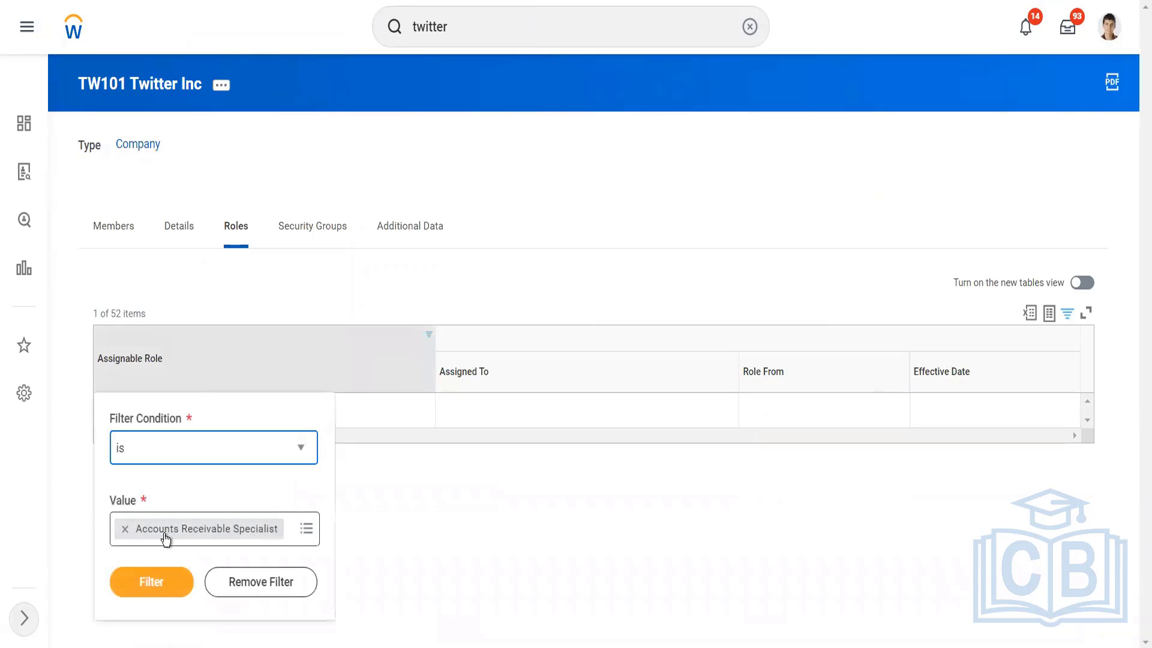
{"action": "left_click", "coordinate": [124, 531]}
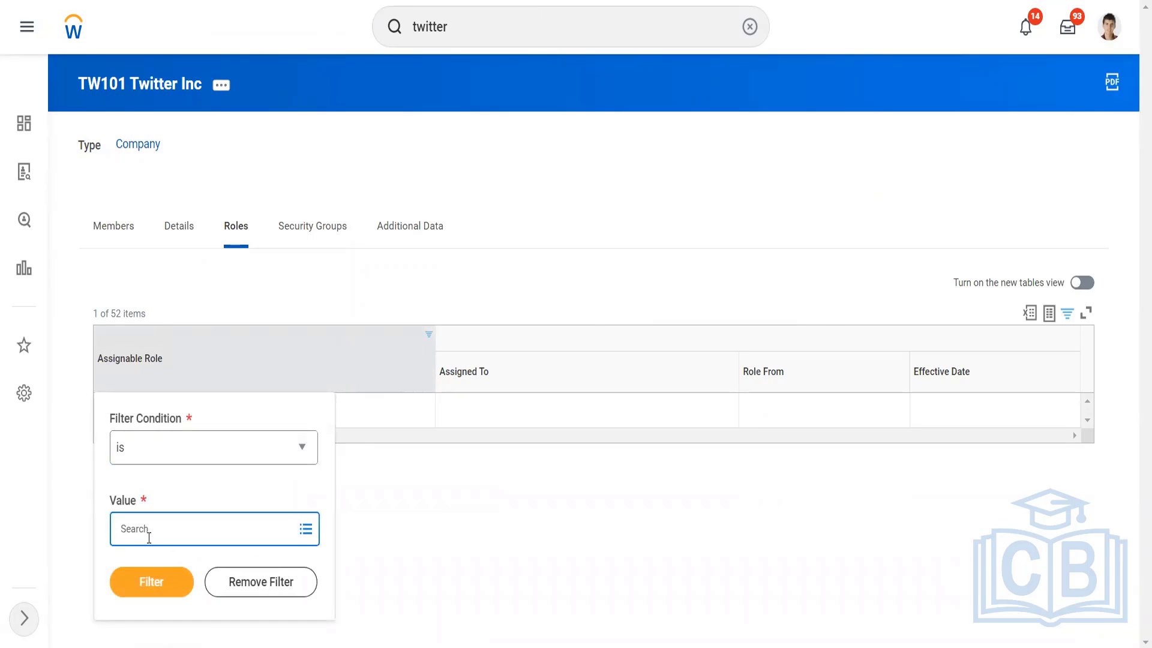
{"action": "type", "text": "collection manager"}
{"action": "key", "text": "Return"}
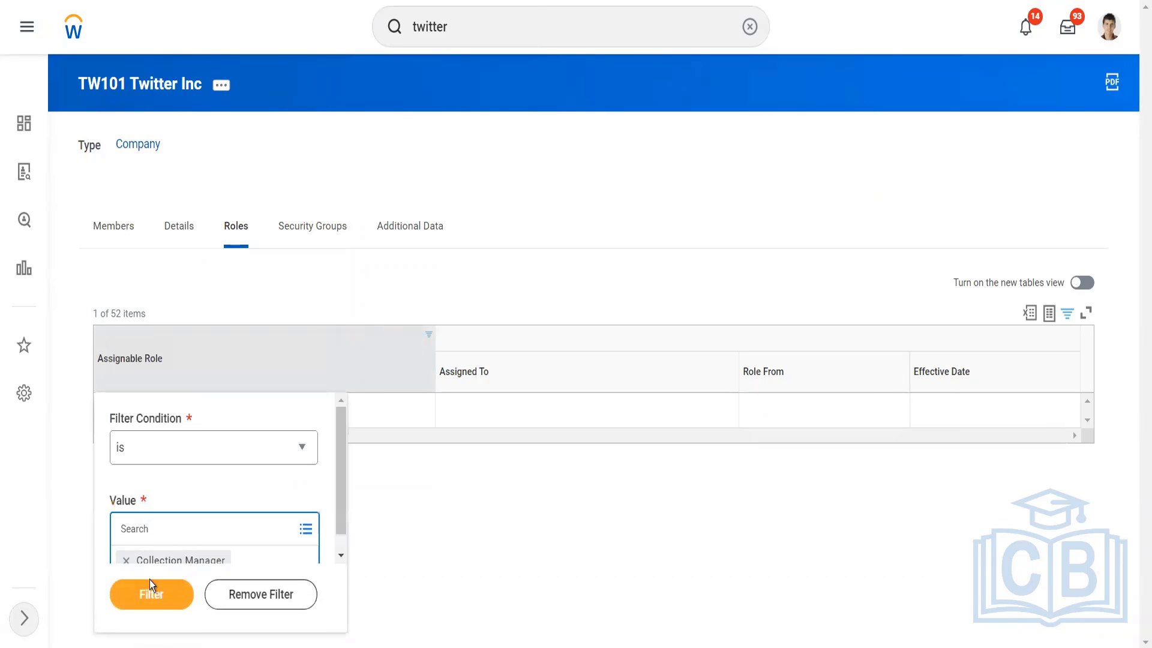
{"action": "left_click", "coordinate": [149, 581]}
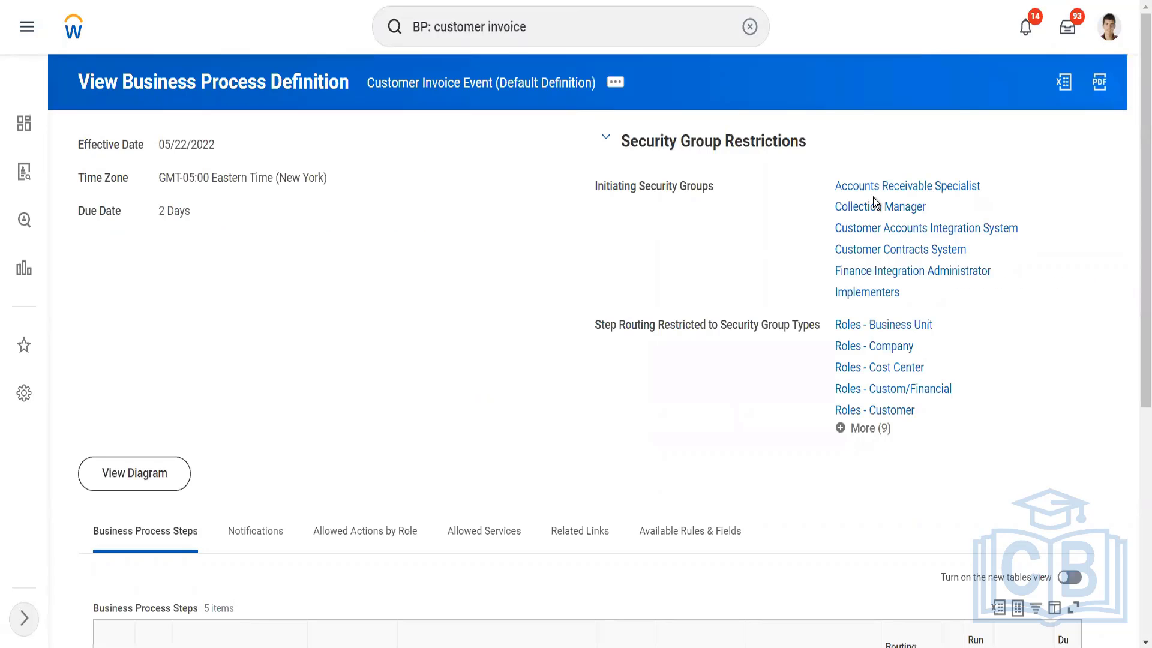
- Open the signed-in worker's profile and start the Assign Roles - Add/Remove task from the worker's security profile actions
{"action": "left_click", "coordinate": [1105, 28]}
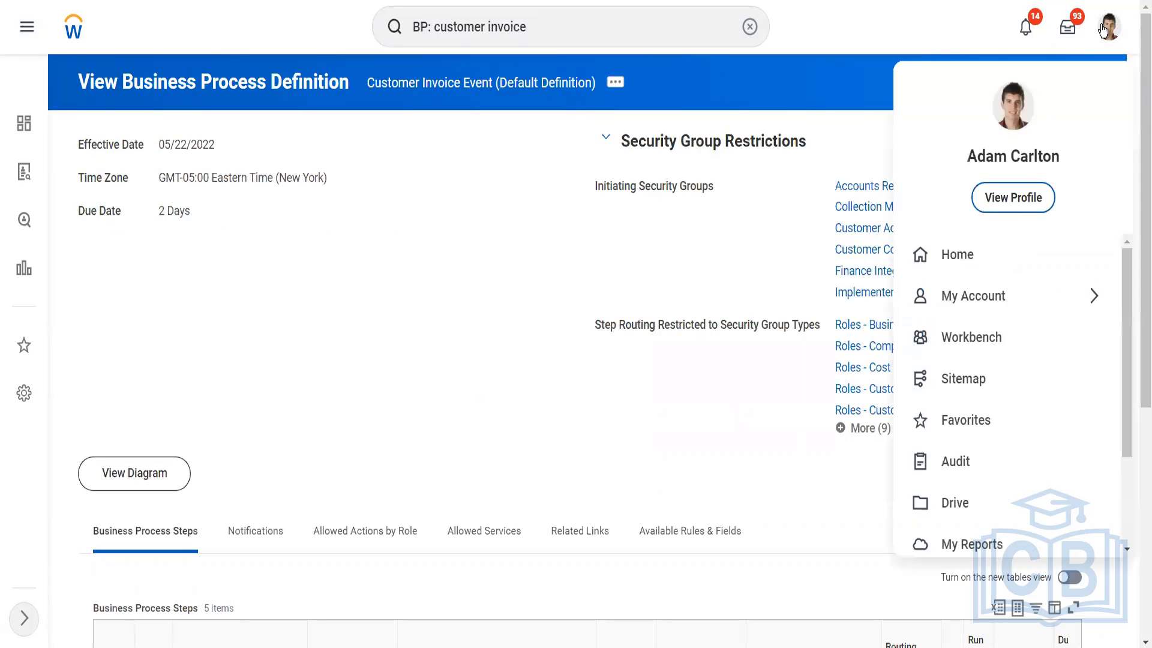
{"action": "left_click", "coordinate": [1029, 197]}
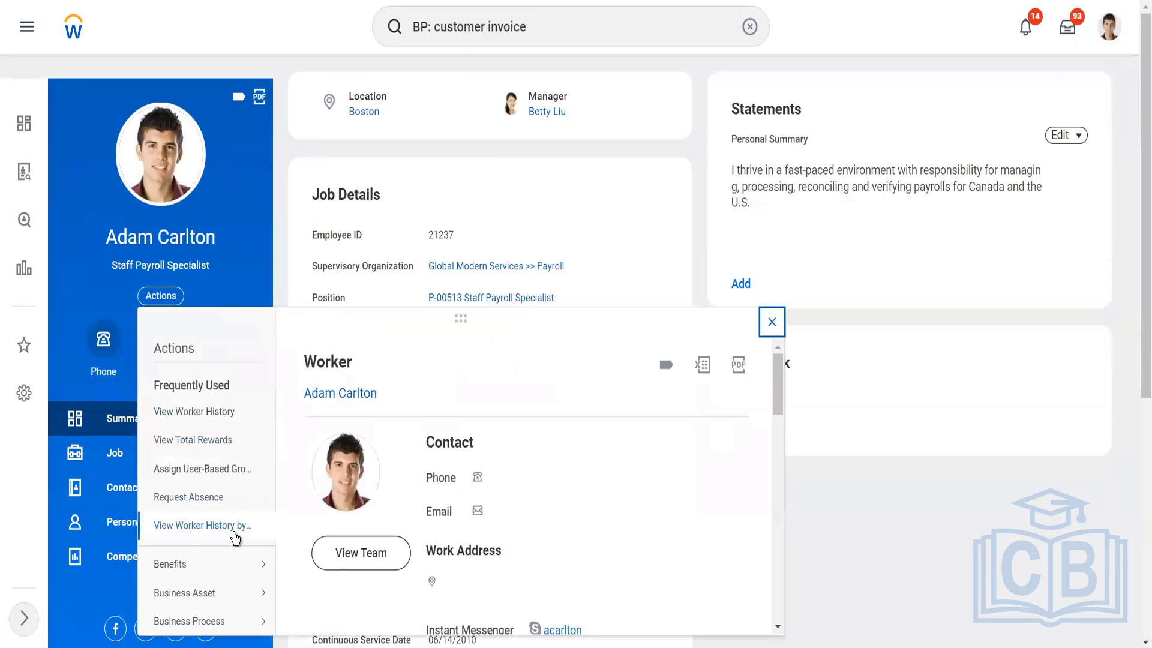
{"action": "scroll", "coordinate": [239, 557], "scroll_direction": "down", "scroll_amount": 5}
{"action": "mouse_move", "coordinate": [240, 558]}
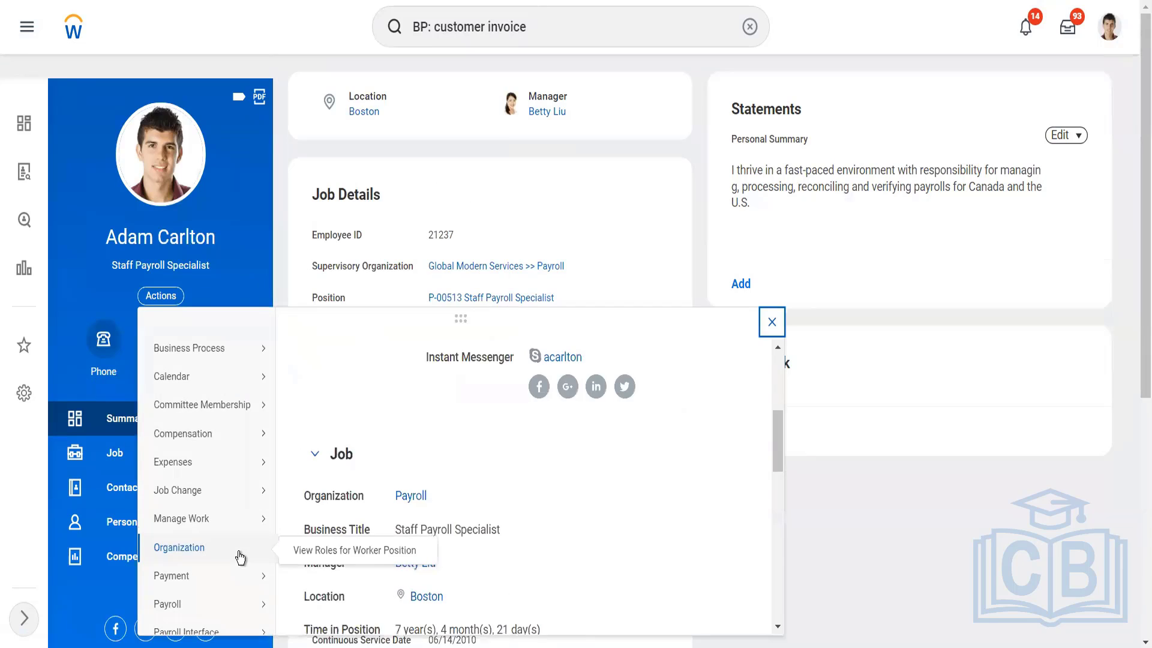
{"action": "scroll", "coordinate": [239, 558], "scroll_direction": "down", "scroll_amount": 8}
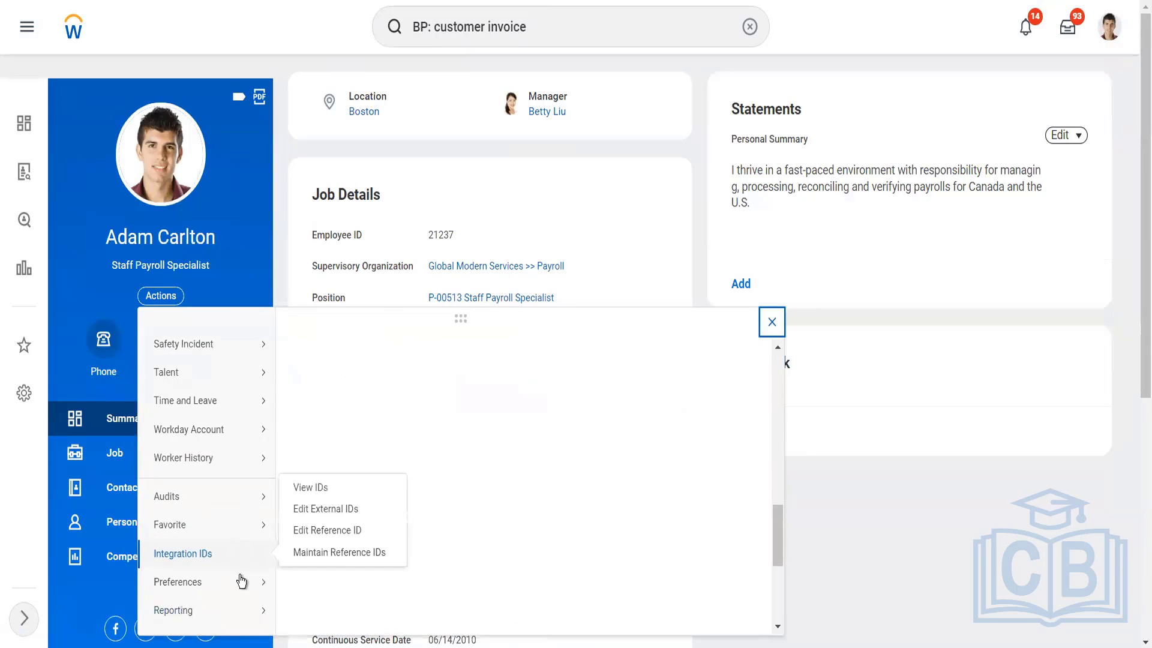
{"action": "scroll", "coordinate": [240, 579], "scroll_direction": "down", "scroll_amount": 5}
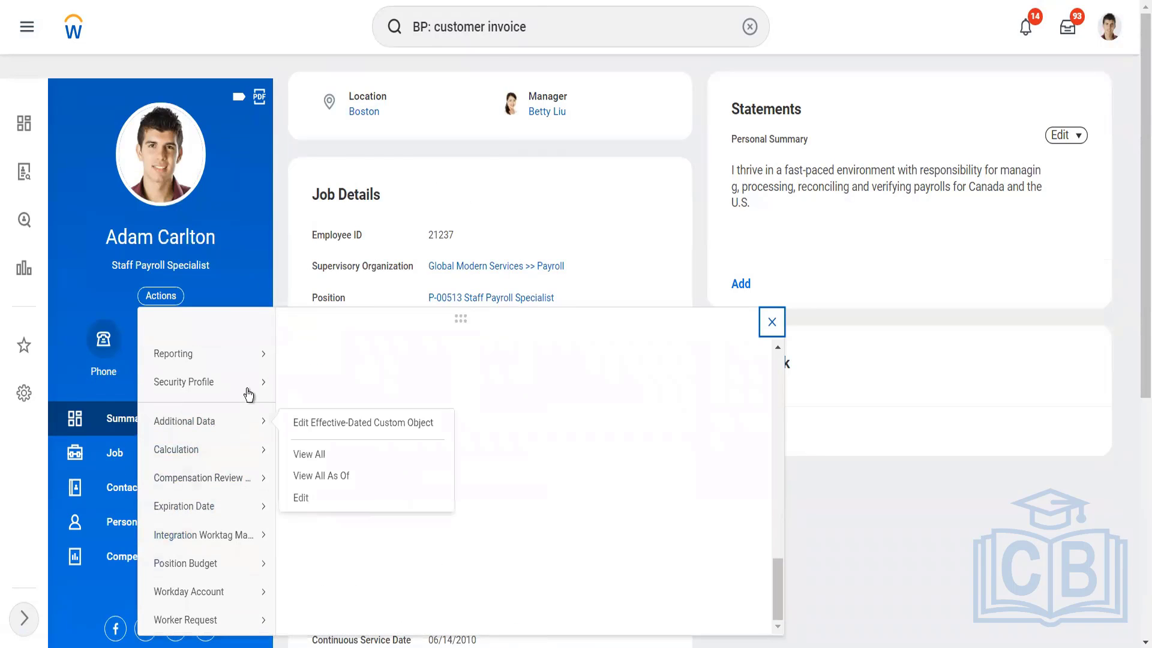
{"action": "mouse_move", "coordinate": [248, 393]}
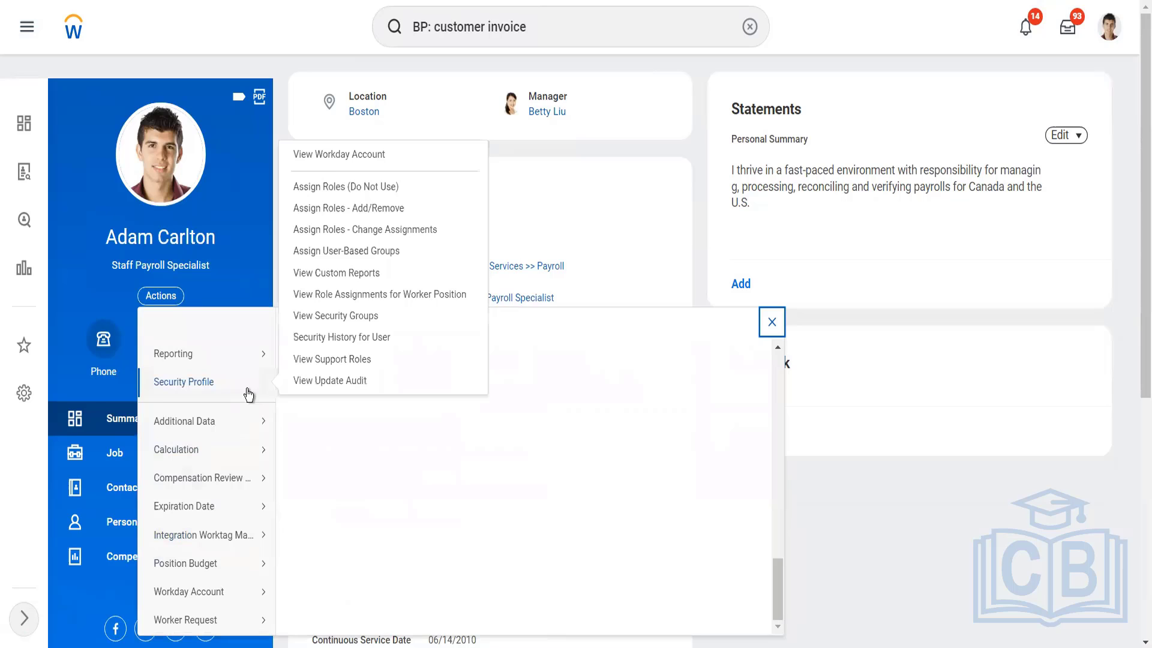
{"action": "left_click", "coordinate": [350, 212]}
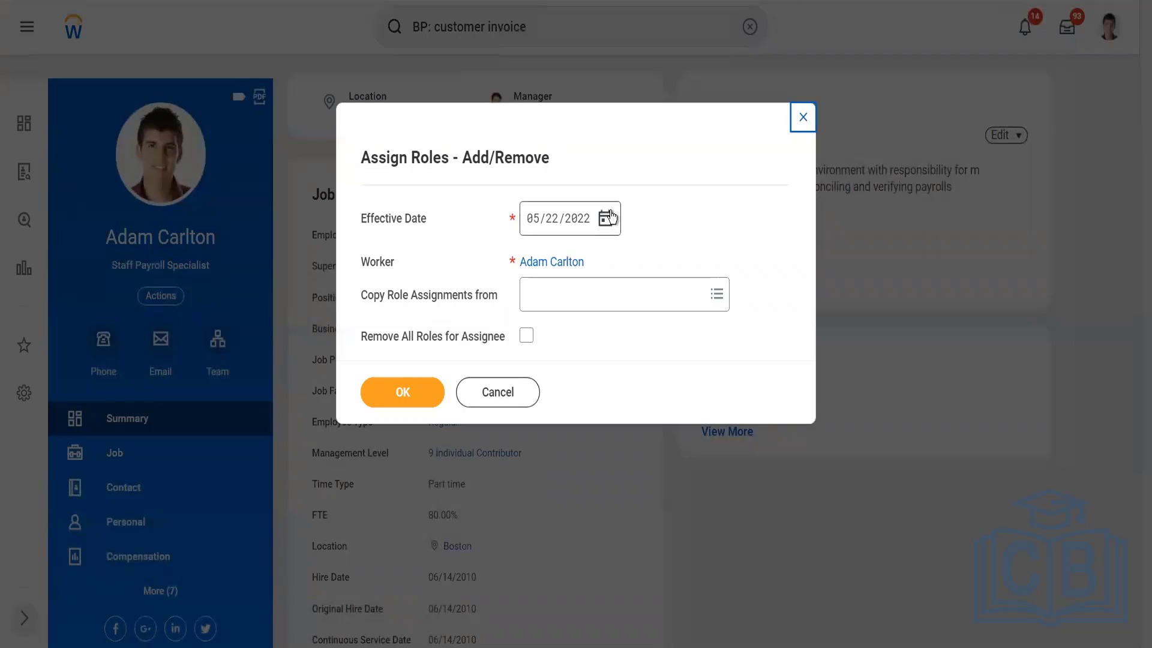
- Set the role change's effective date to 05/09/2022 and continue to the worker's role assignments
{"action": "left_click", "coordinate": [607, 218]}
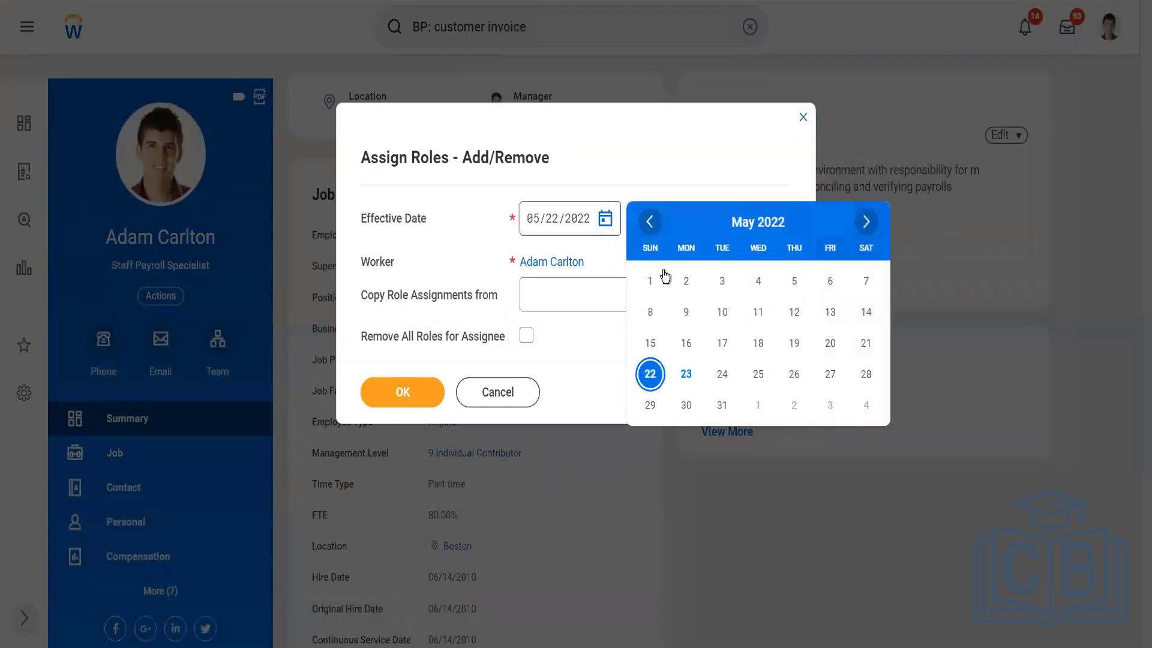
{"action": "left_click", "coordinate": [686, 312]}
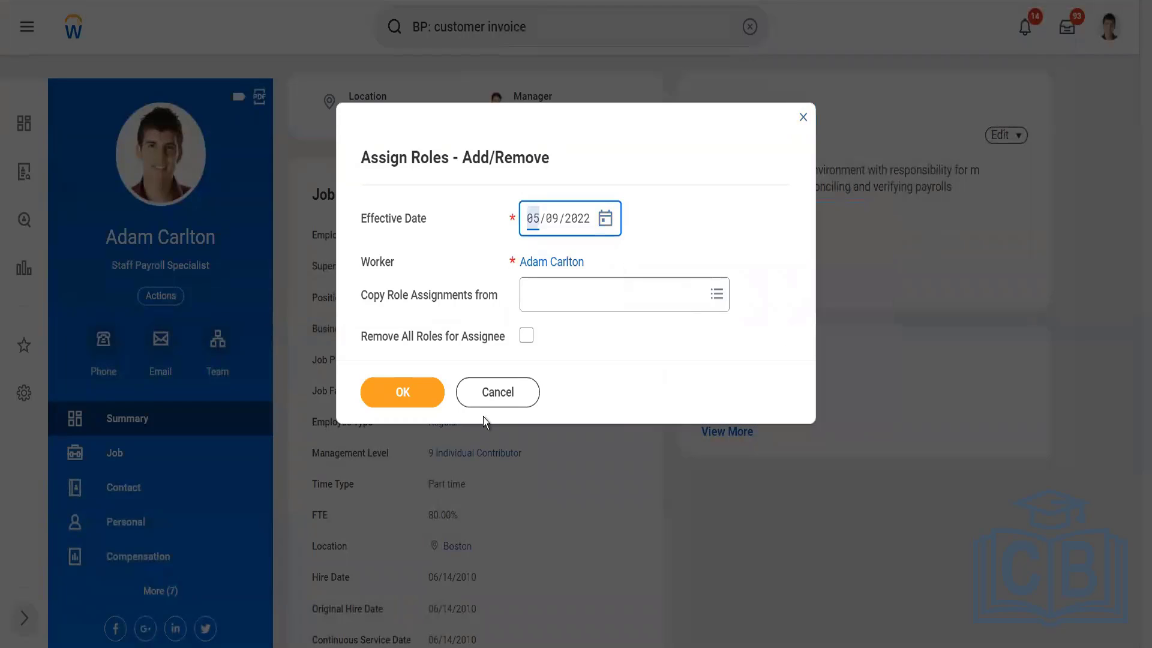
{"action": "left_click", "coordinate": [419, 396]}
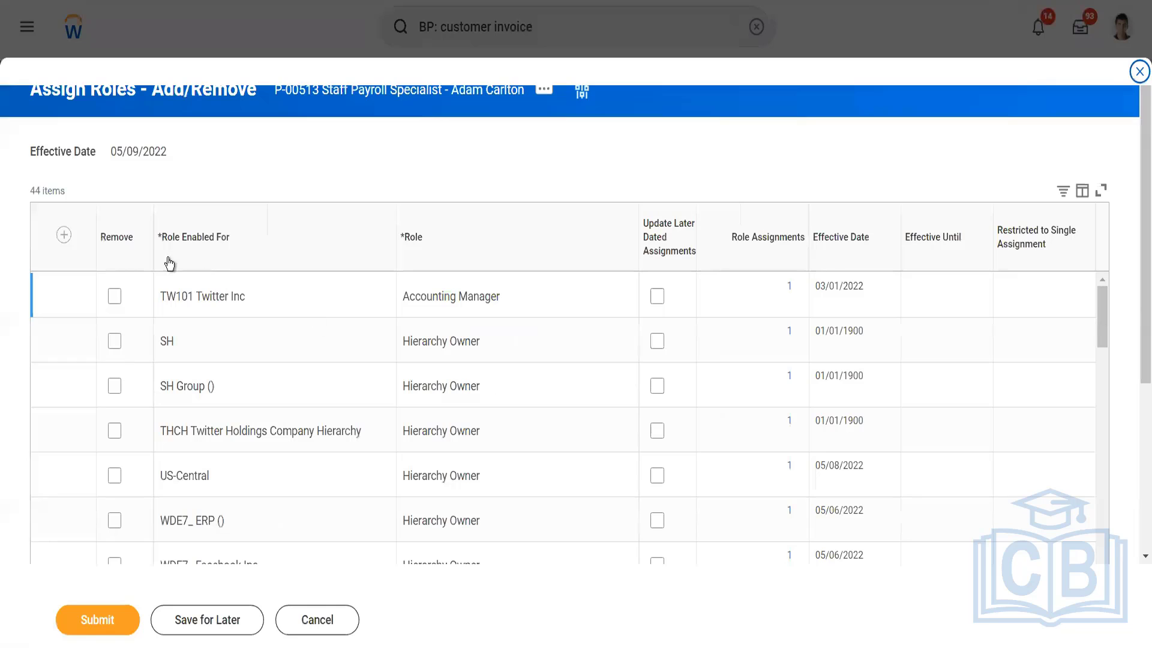
- Add a role assignment row enabled for THCH Twitter Holdings Company Hierarchy, found by searching for twitter
{"action": "left_click", "coordinate": [64, 235]}
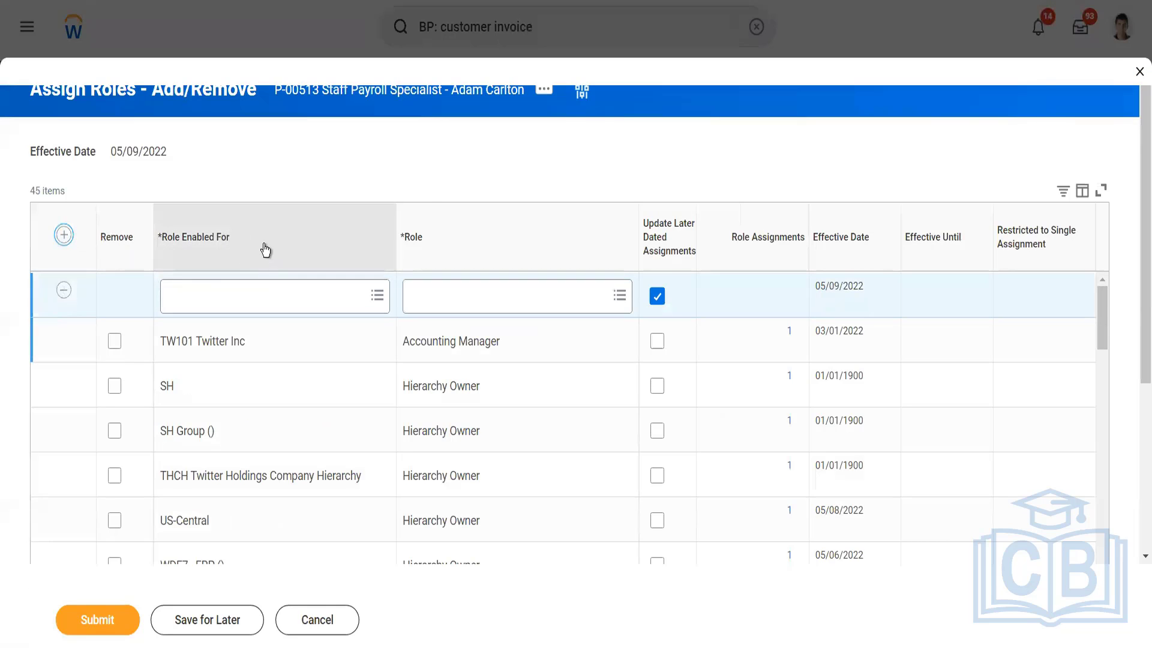
{"action": "left_click", "coordinate": [278, 295]}
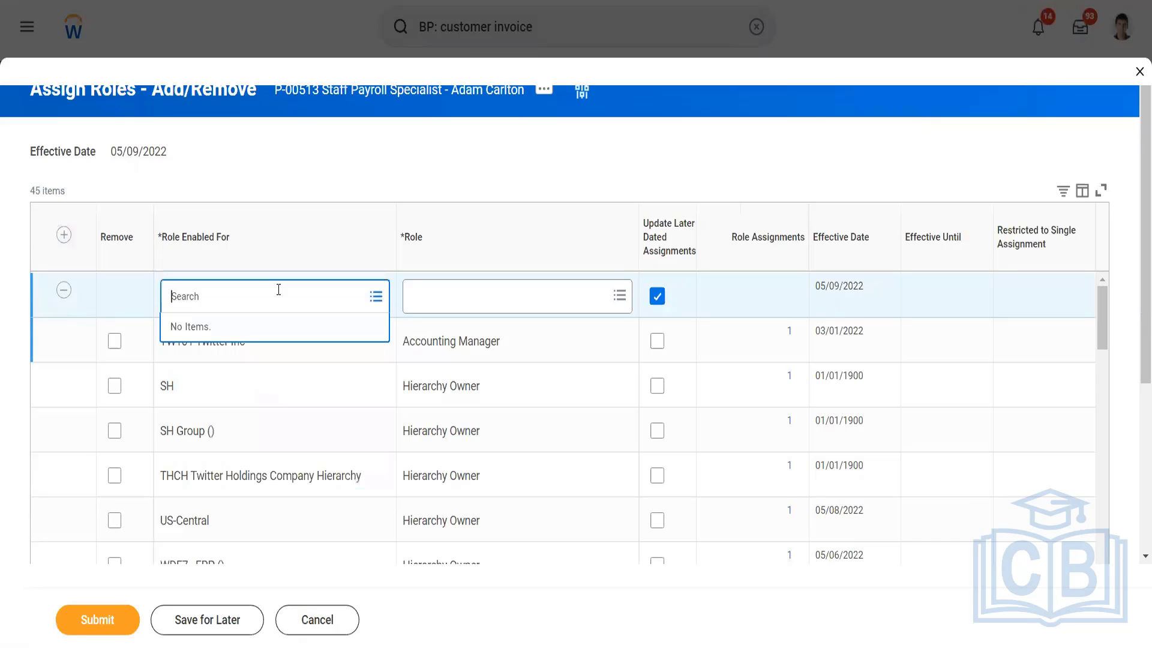
{"action": "type", "text": "twitter"}
{"action": "key", "text": "Return"}
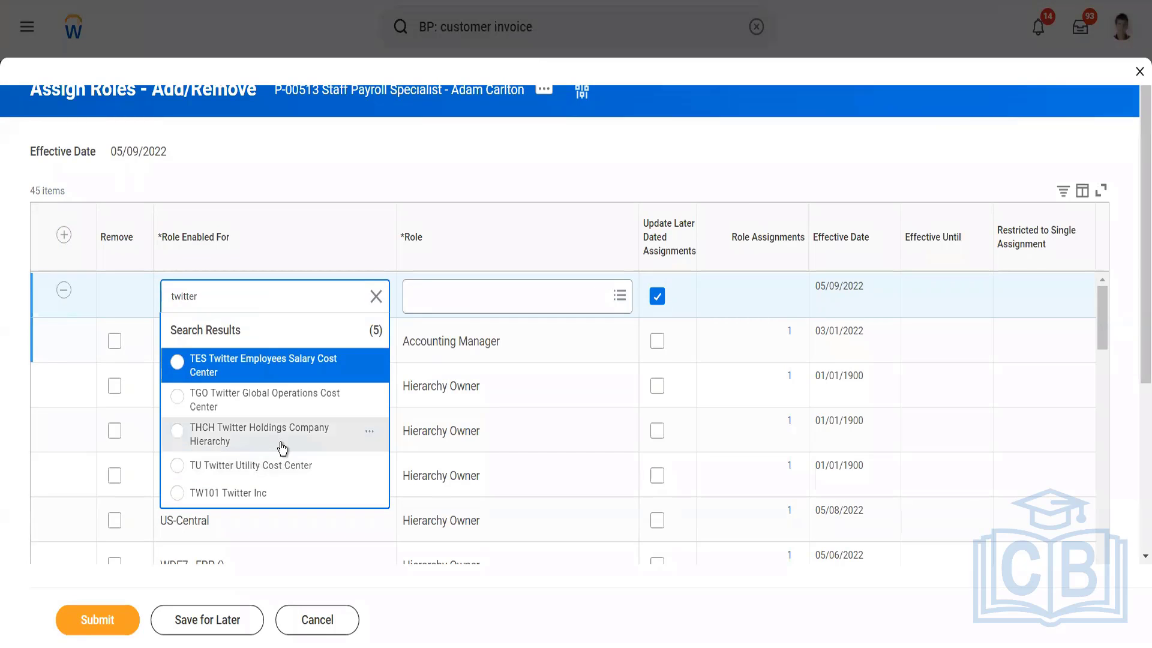
{"action": "left_click", "coordinate": [279, 443]}
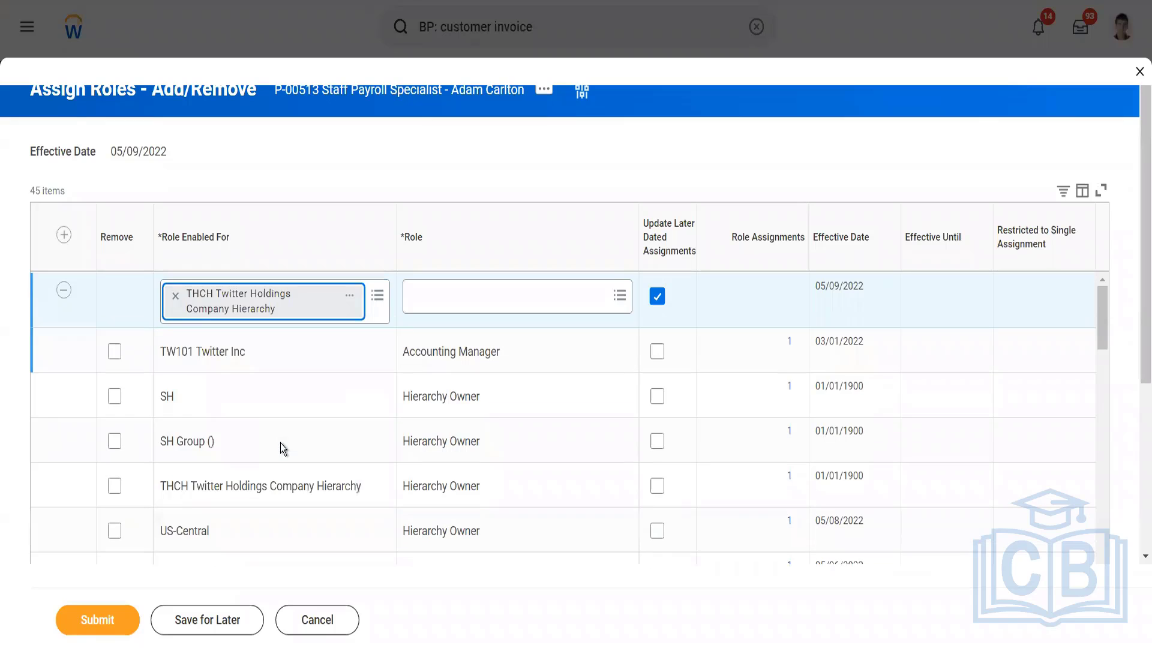
- Give the new row the Accounts Receivable Specialist role, turn off updating later dated assignments, and submit the role change
{"action": "left_click", "coordinate": [450, 283]}
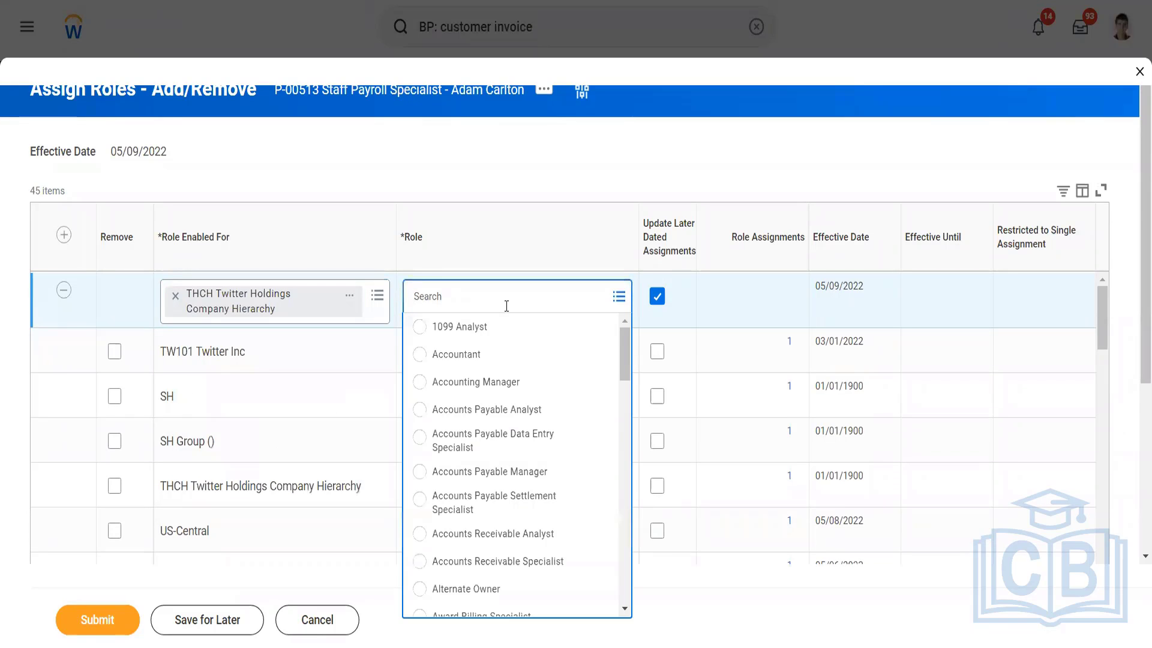
{"action": "left_click", "coordinate": [530, 561]}
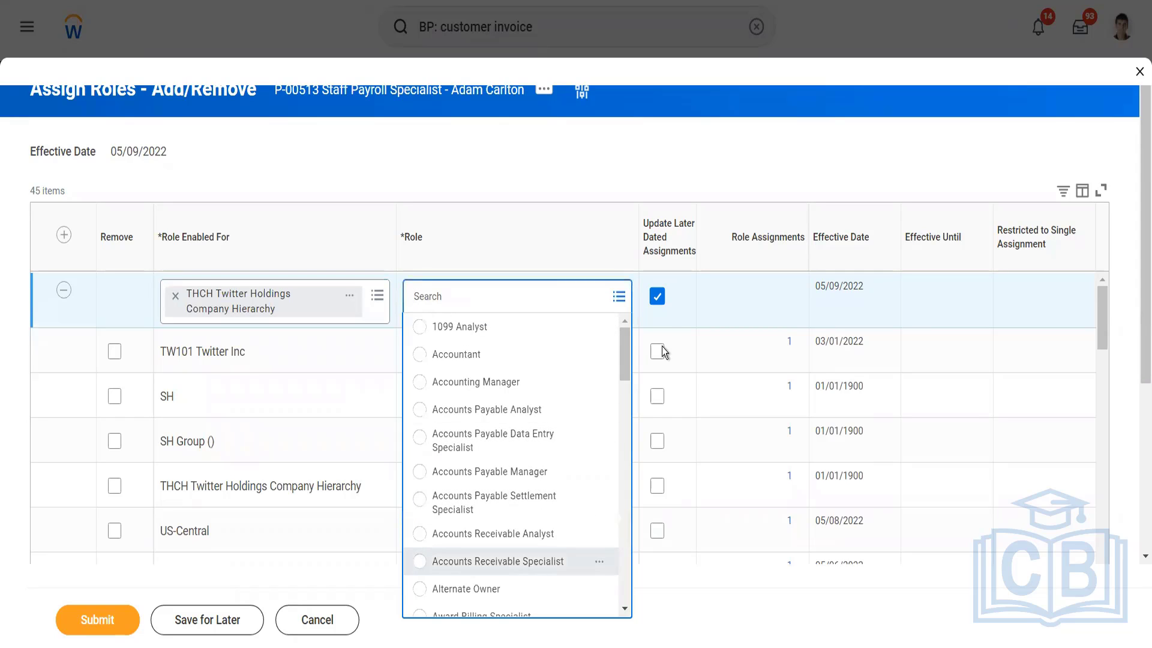
{"action": "left_click", "coordinate": [660, 303]}
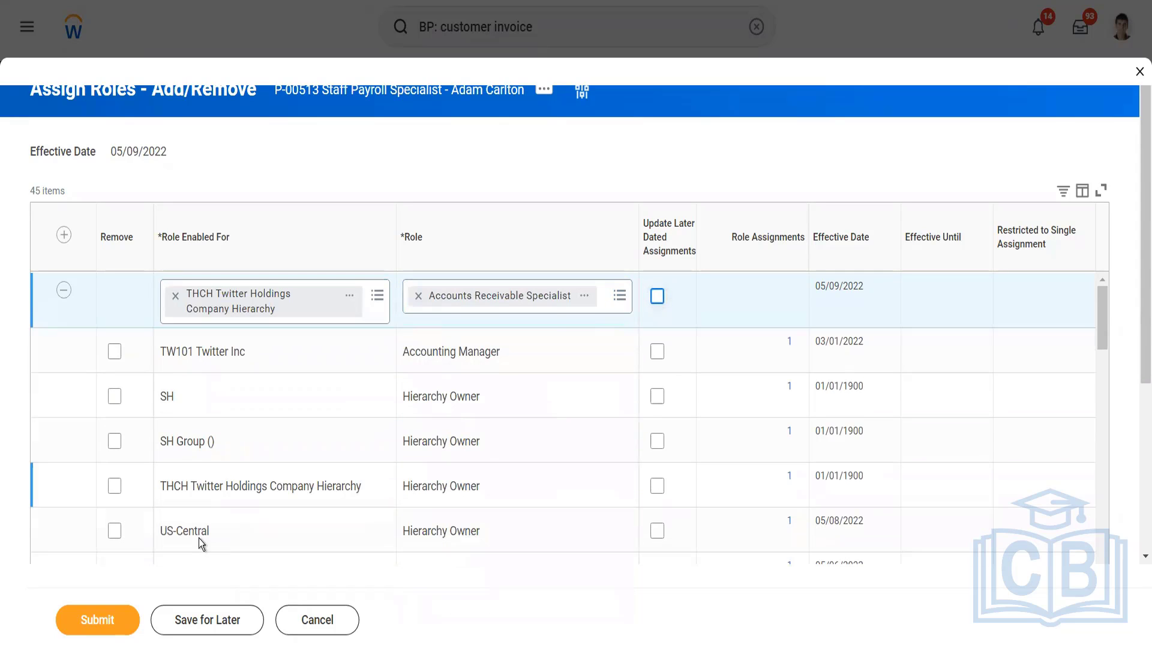
{"action": "left_click", "coordinate": [119, 626]}
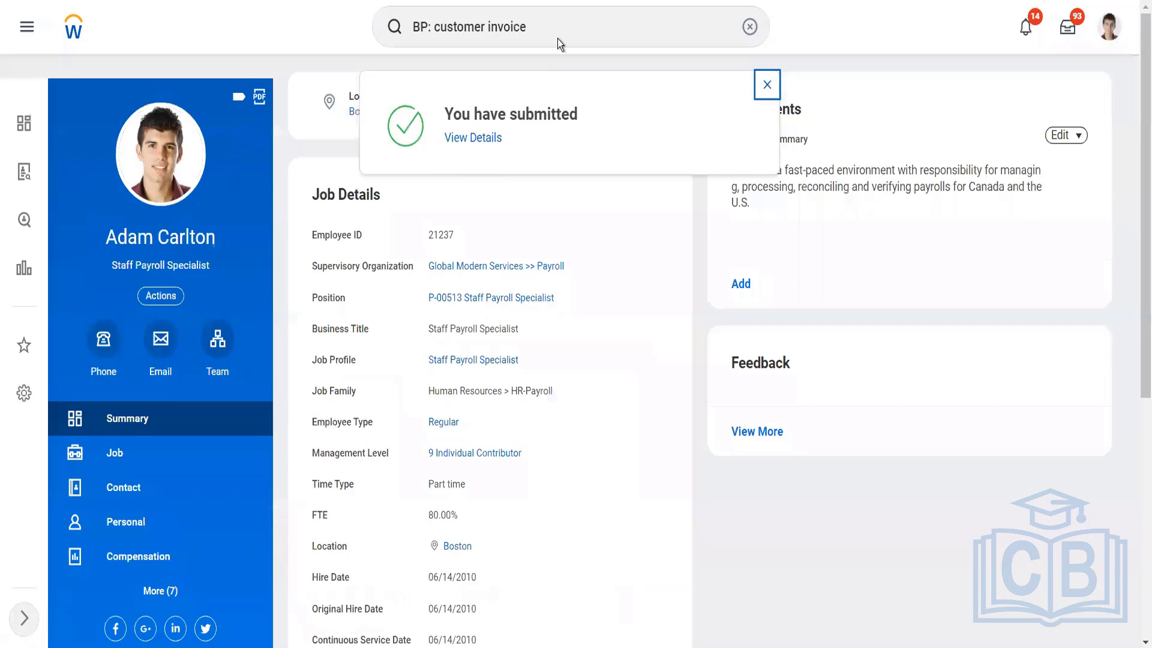
- Search for tw101, open TW101 Twitter Inc and check who is assigned to its Accounts Receivable Specialist role
{"action": "left_click", "coordinate": [556, 38]}
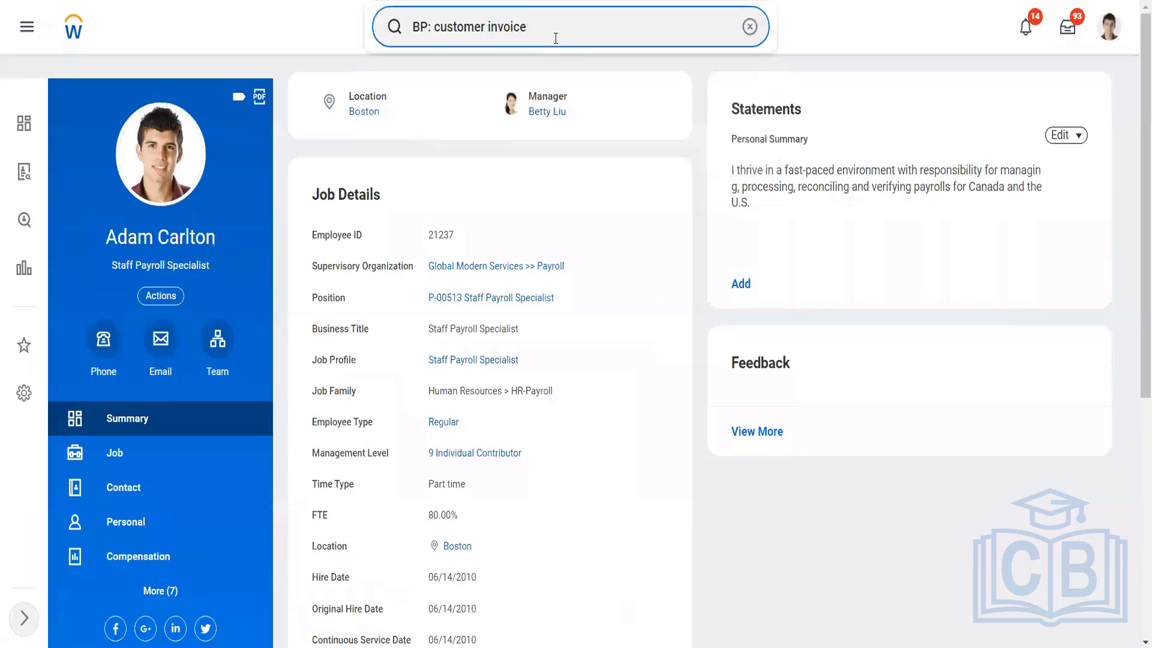
{"action": "key", "text": "ctrl+a"}
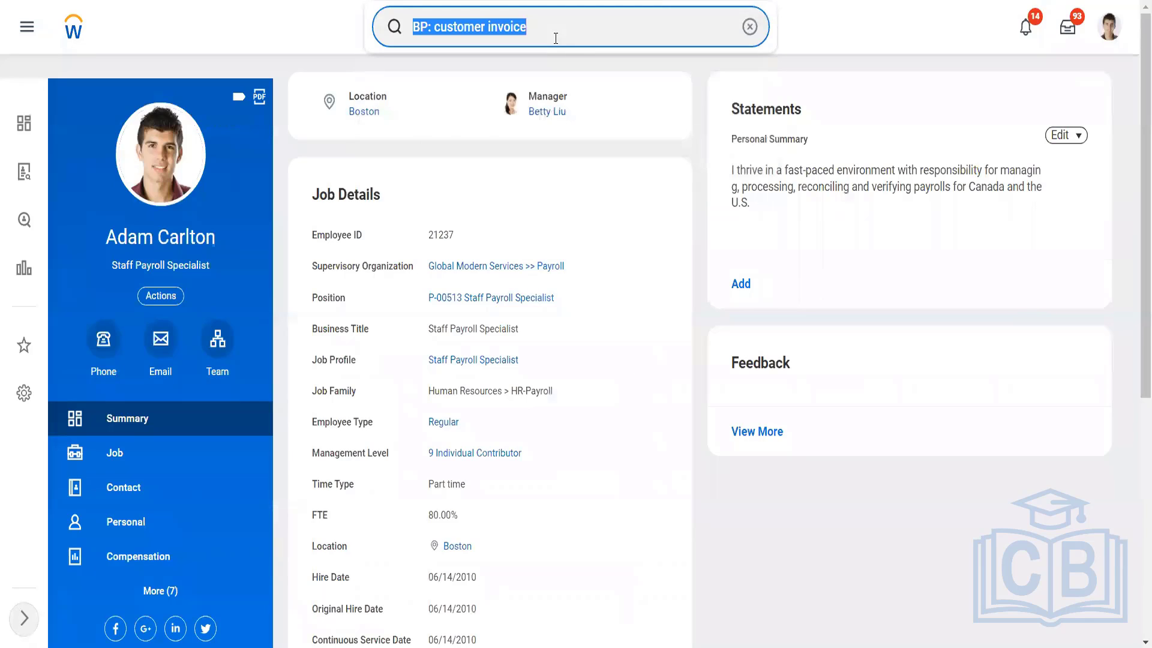
{"action": "type", "text": "tw101"}
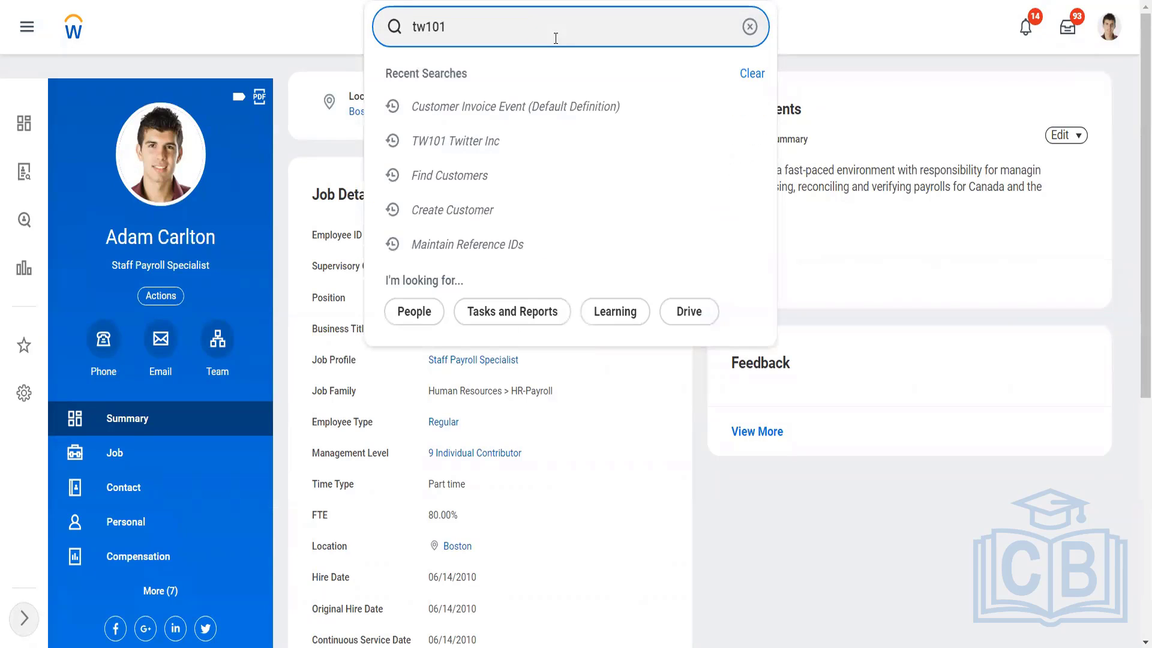
{"action": "left_click", "coordinate": [503, 102]}
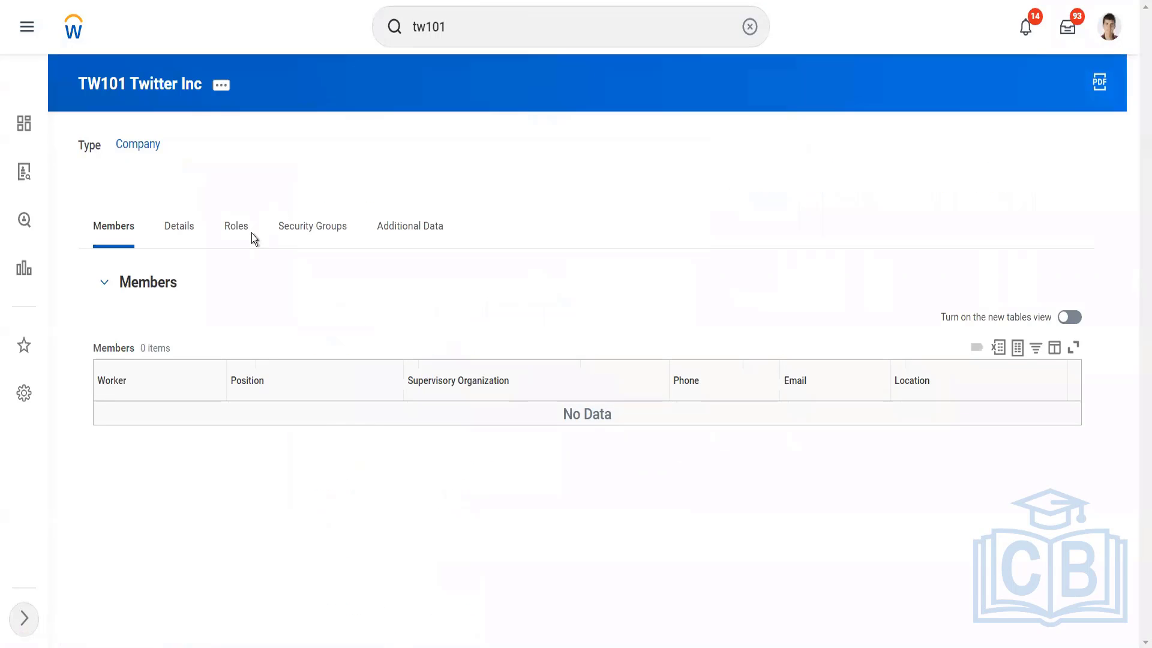
{"action": "left_click", "coordinate": [247, 233]}
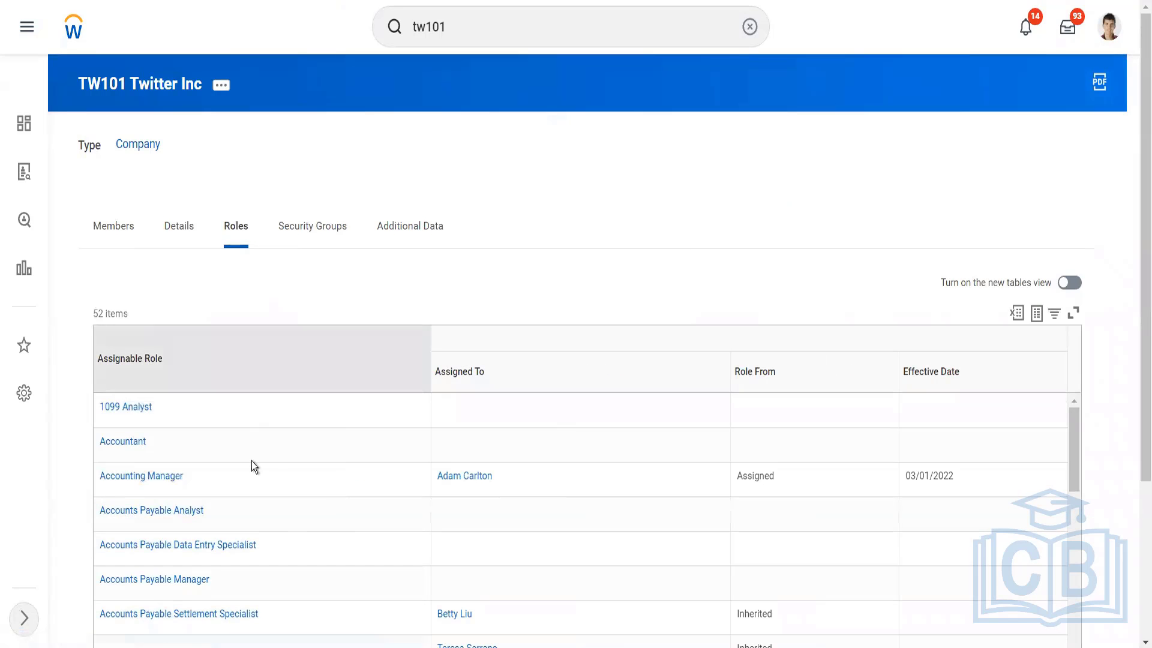
{"action": "scroll", "coordinate": [409, 499], "scroll_direction": "down", "scroll_amount": 4}
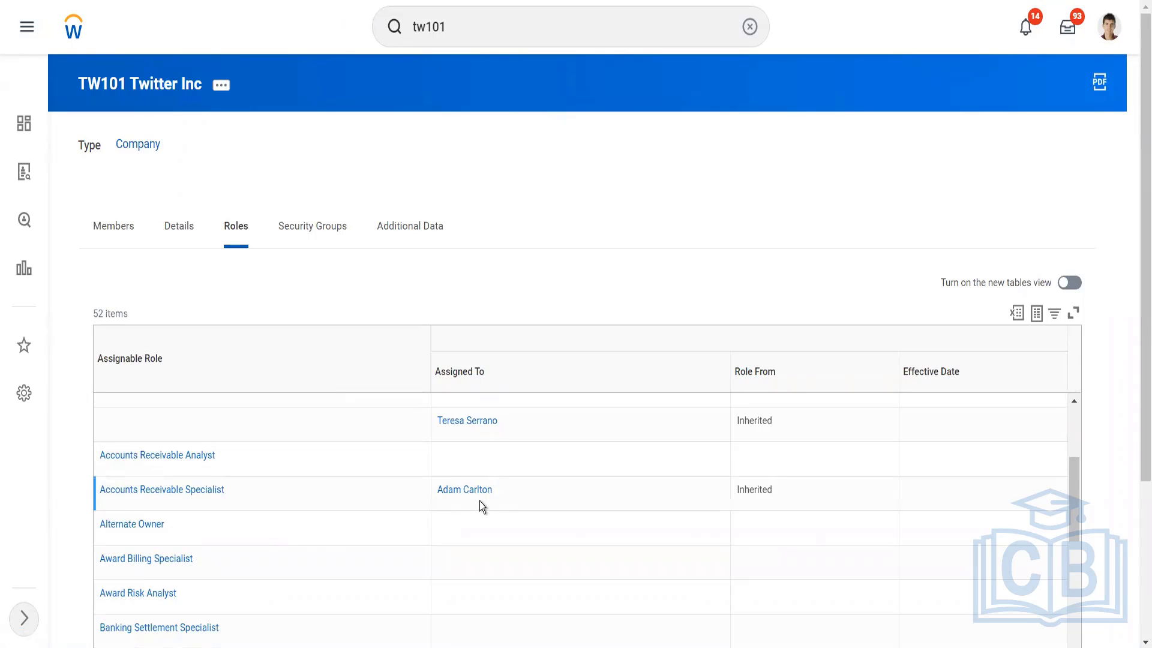
{"action": "scroll", "coordinate": [480, 501], "scroll_direction": "up", "scroll_amount": 4}
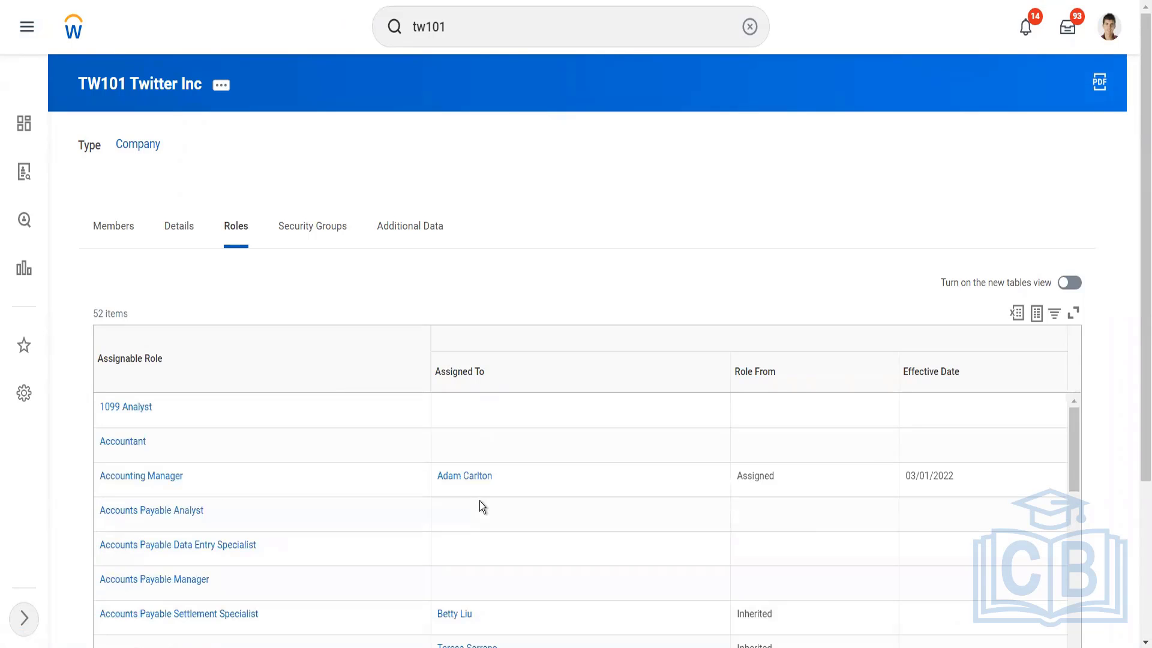
- Search for "cr cust invoice" and open the Create Customer Invoice task
{"action": "left_click", "coordinate": [468, 34]}
{"action": "key", "text": "BackSpace"}
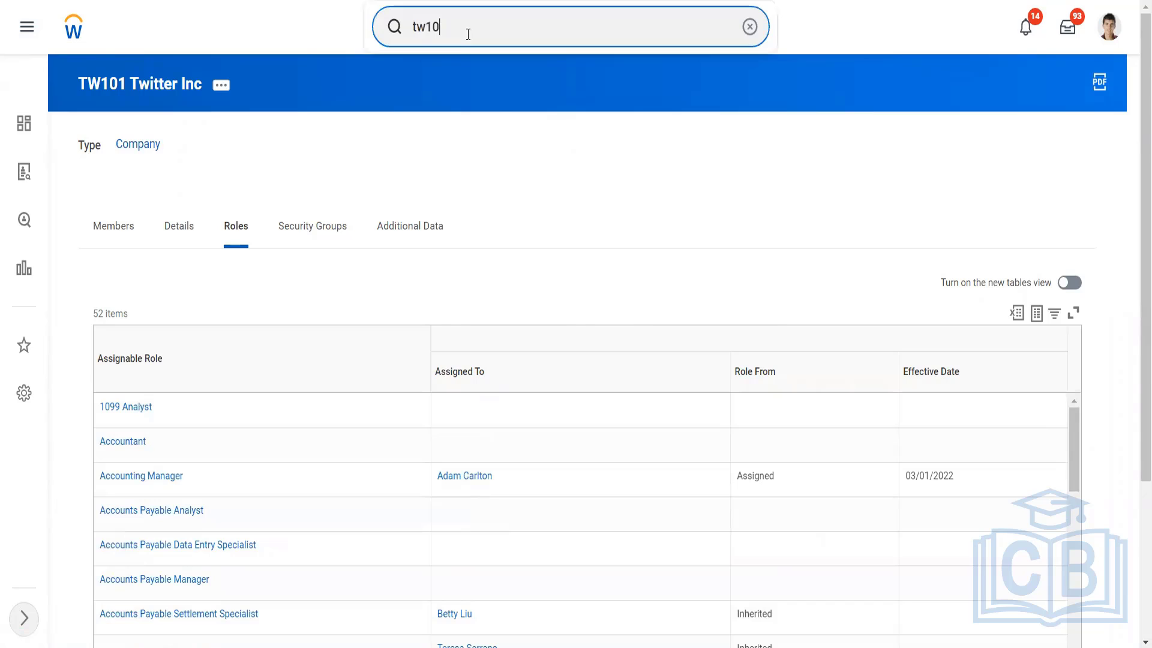
{"action": "key", "text": "BackSpace"}
{"action": "key", "text": "BackSpace"}
{"action": "key", "text": "BackSpace"}
{"action": "key", "text": "BackSpace"}
{"action": "type", "text": "c"}
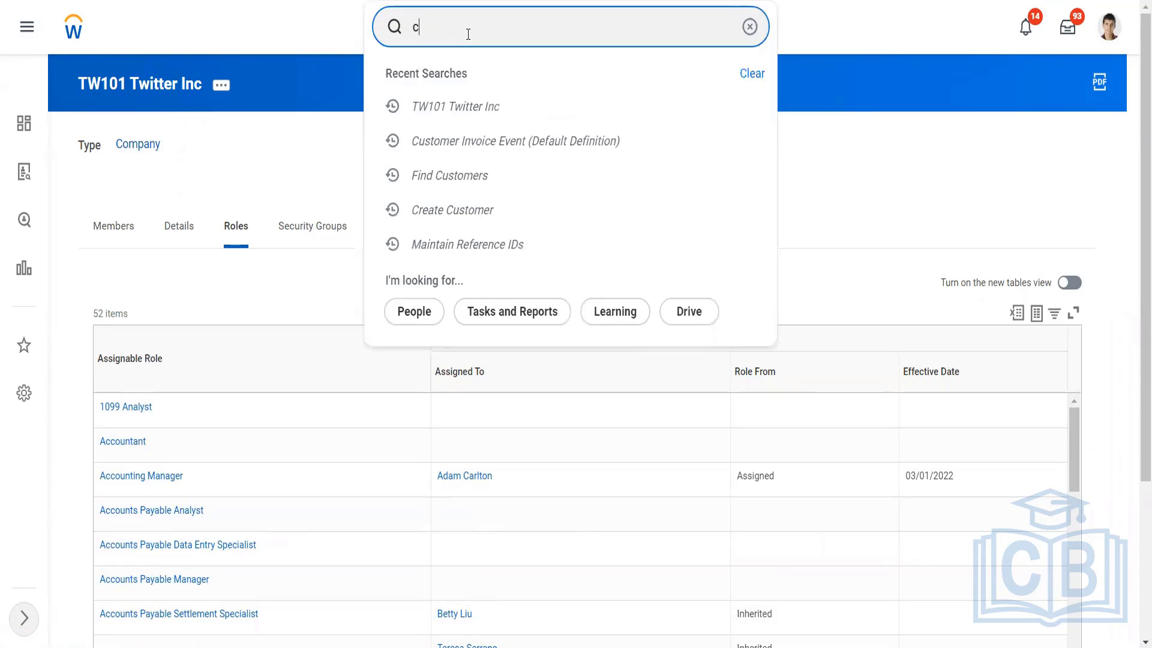
{"action": "type", "text": "r cust invoic"}
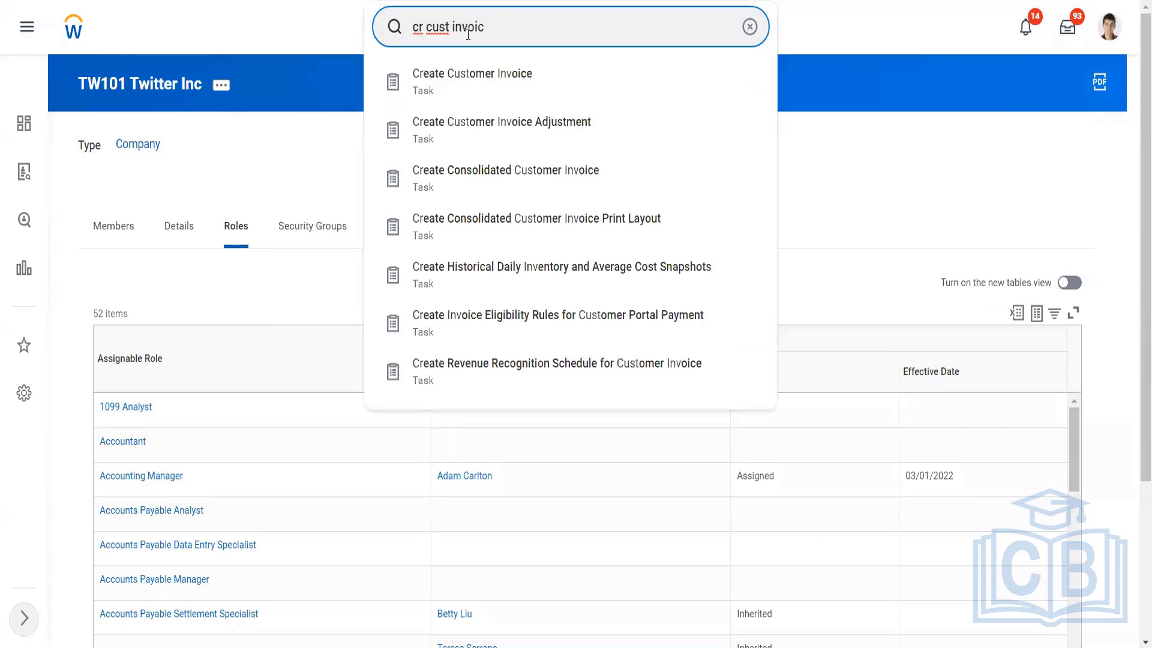
{"action": "type", "text": "e"}
{"action": "key", "text": "Down"}
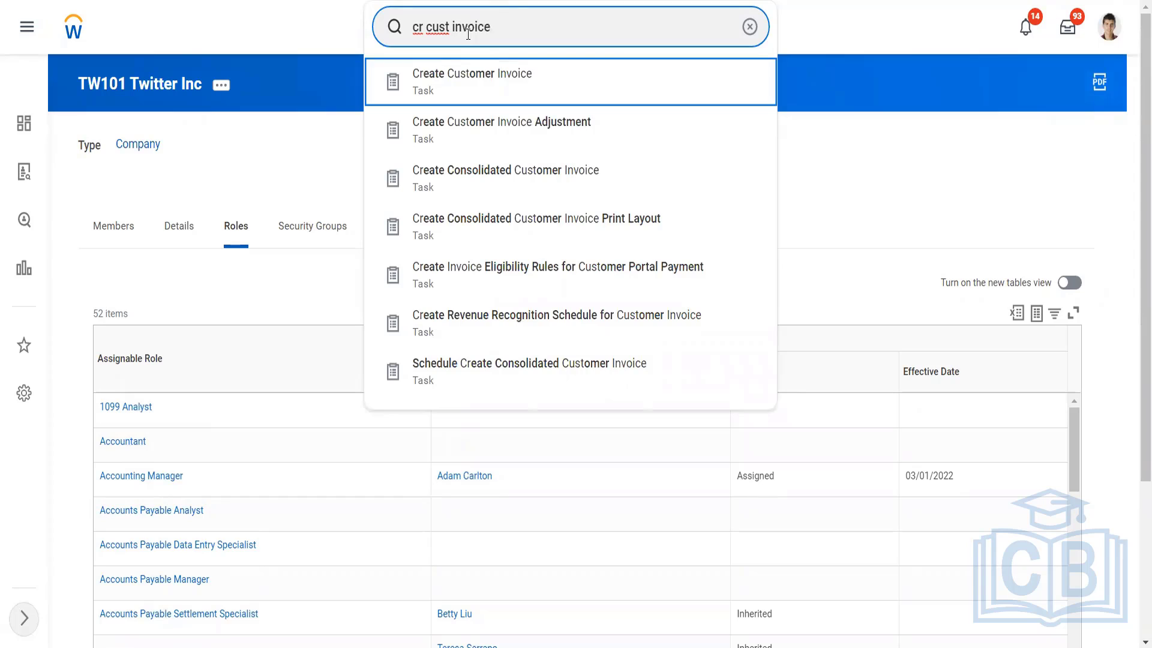
{"action": "key", "text": "Return"}
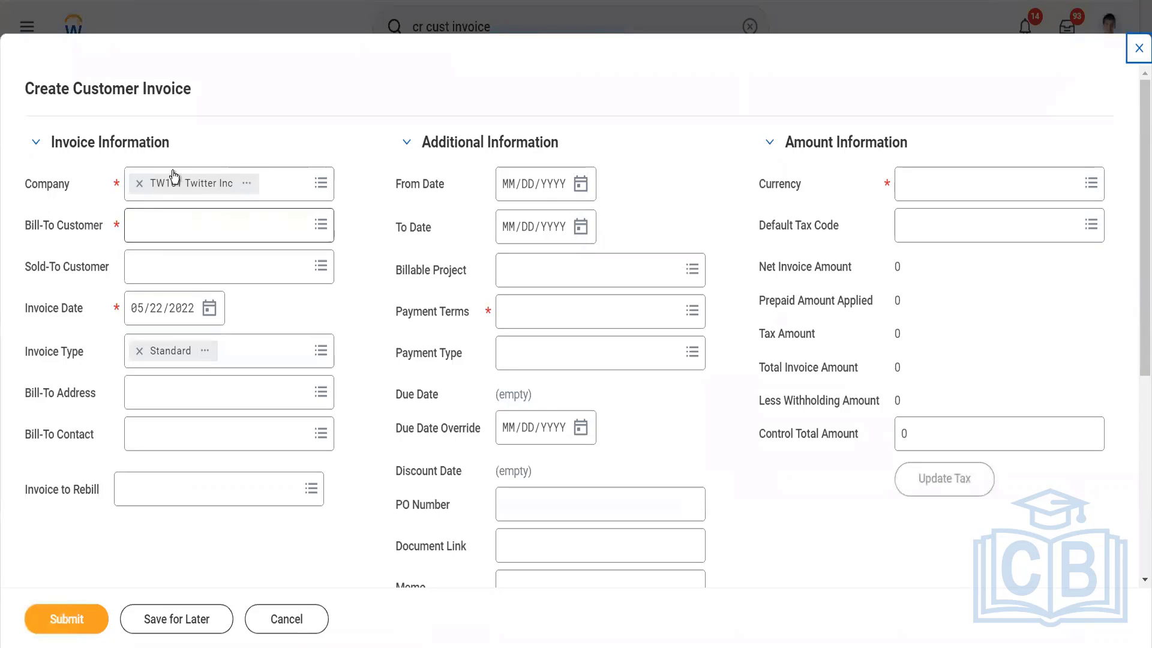
- Set the invoice's bill-to customer to Tesla Cars
{"action": "left_click", "coordinate": [174, 229]}
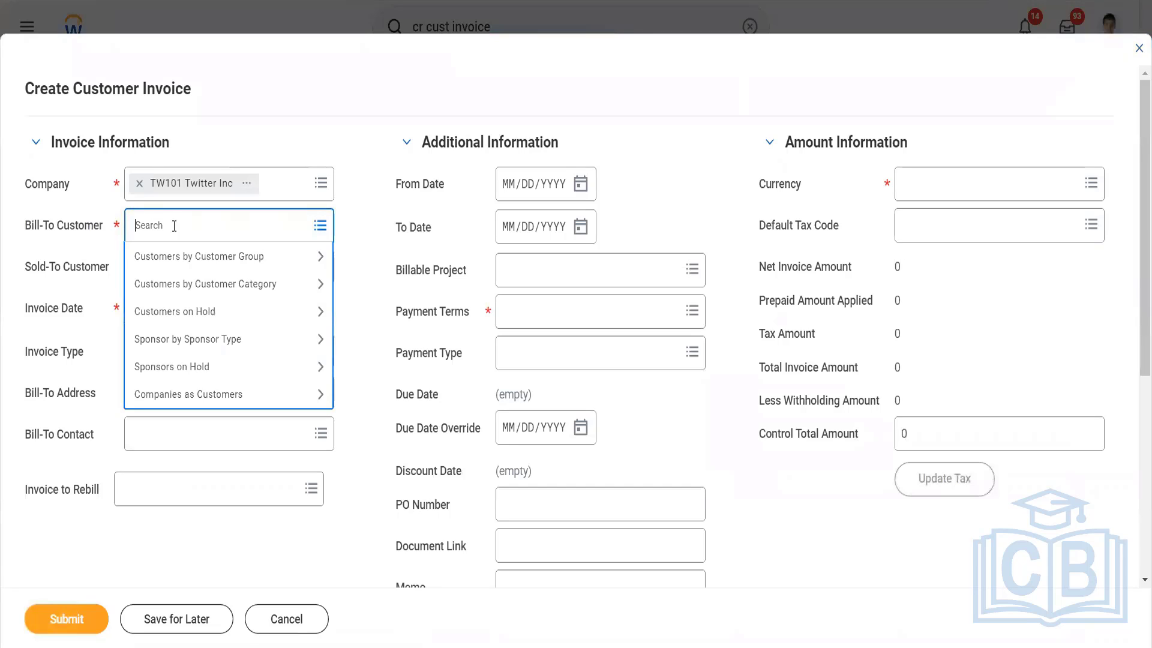
{"action": "type", "text": "tesla"}
{"action": "key", "text": "Return"}
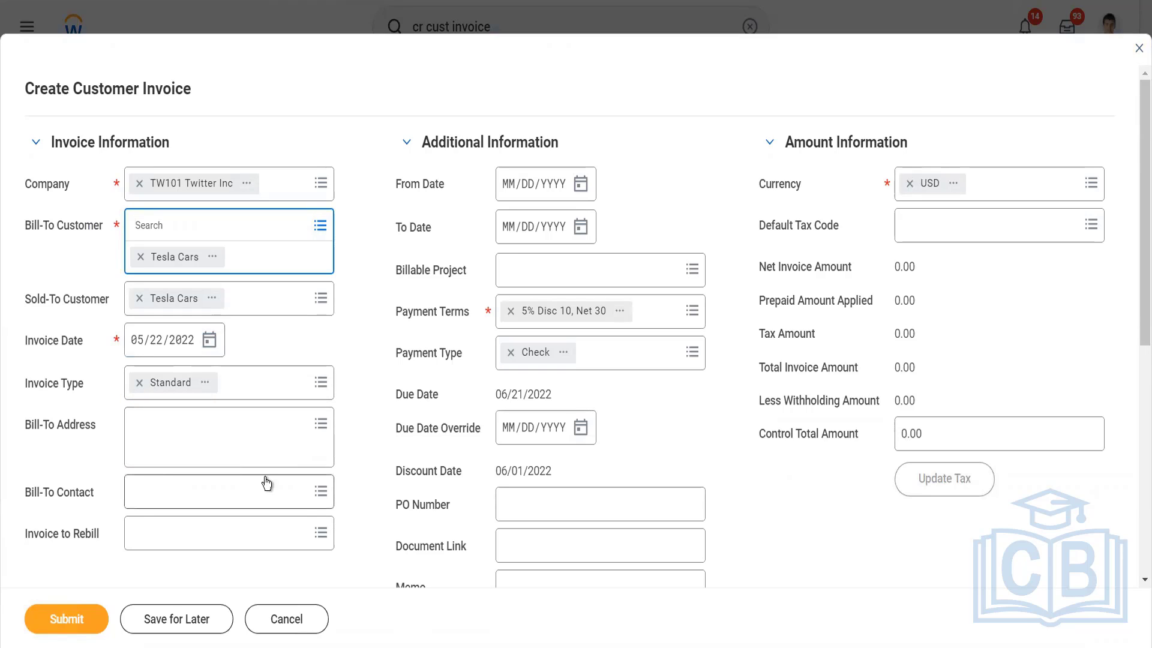
- Set the invoice's billable project to Brice Investissement Services T&E from all billable projects
{"action": "scroll", "coordinate": [304, 523], "scroll_direction": "down", "scroll_amount": 2}
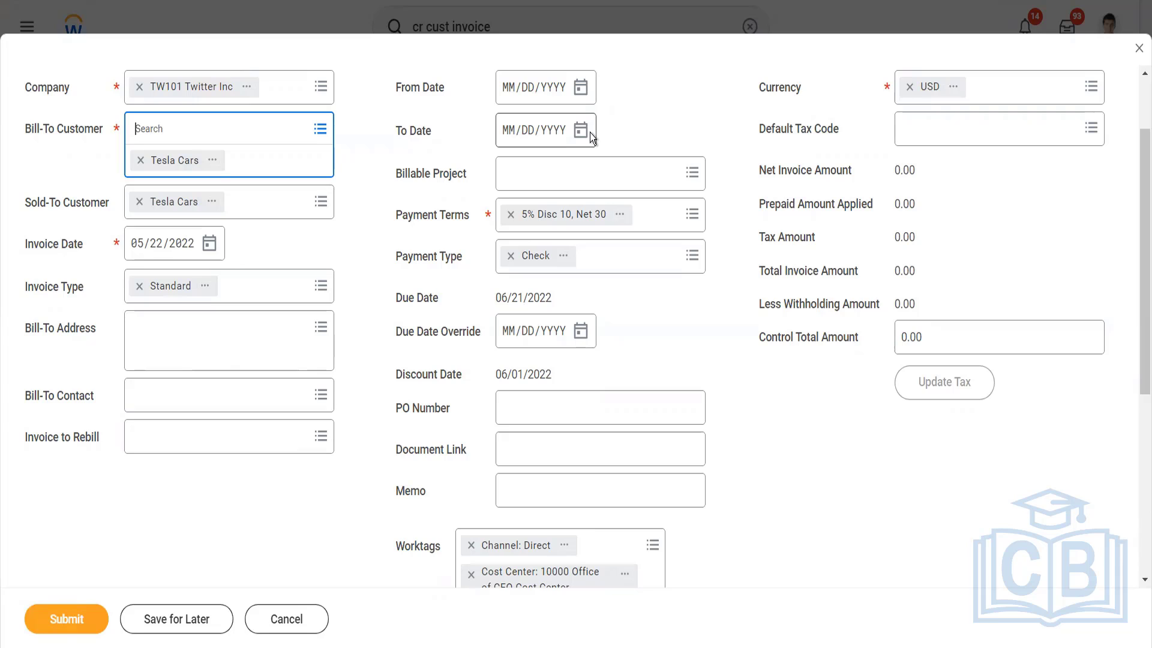
{"action": "left_click", "coordinate": [587, 179]}
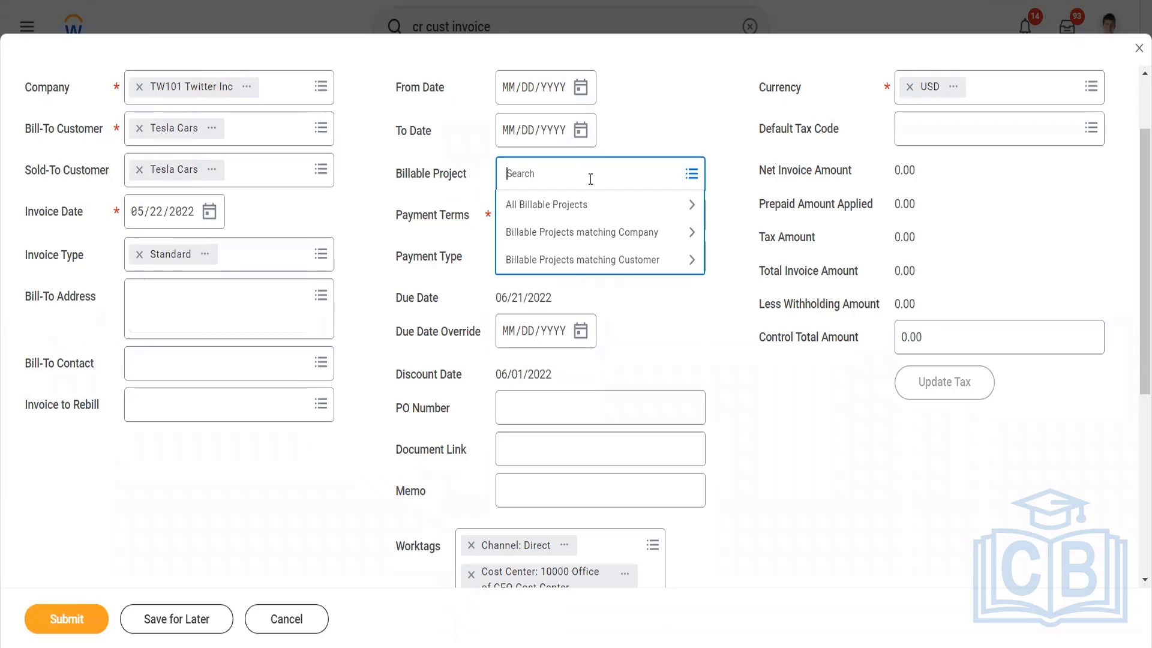
{"action": "left_click", "coordinate": [591, 215]}
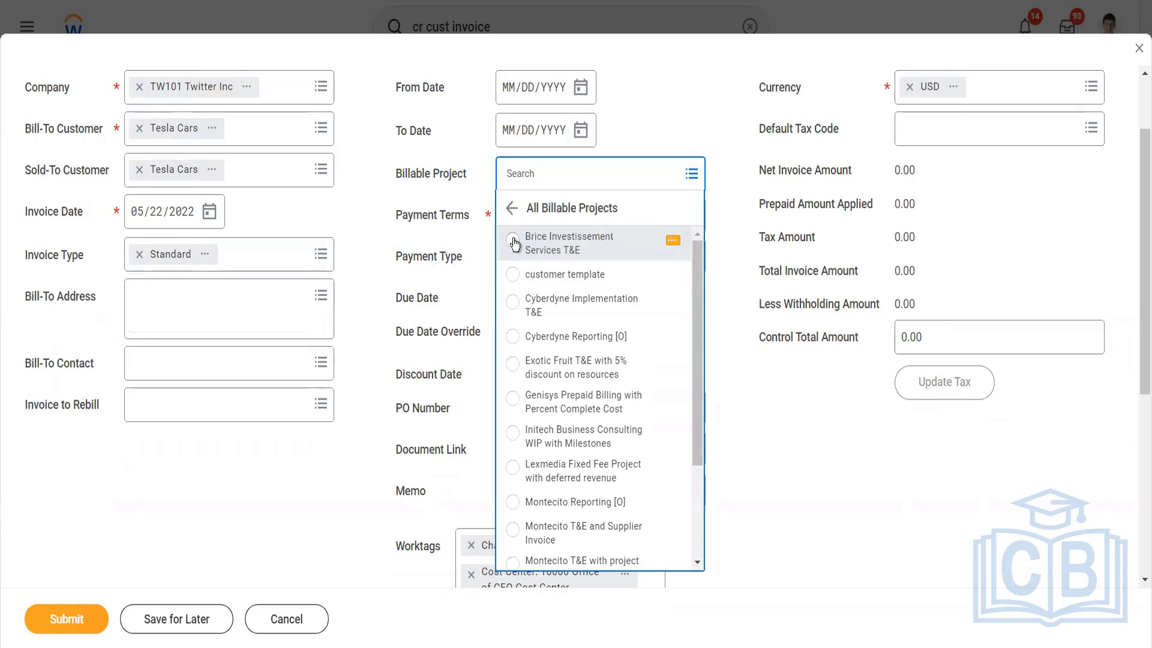
{"action": "key", "text": "Return"}
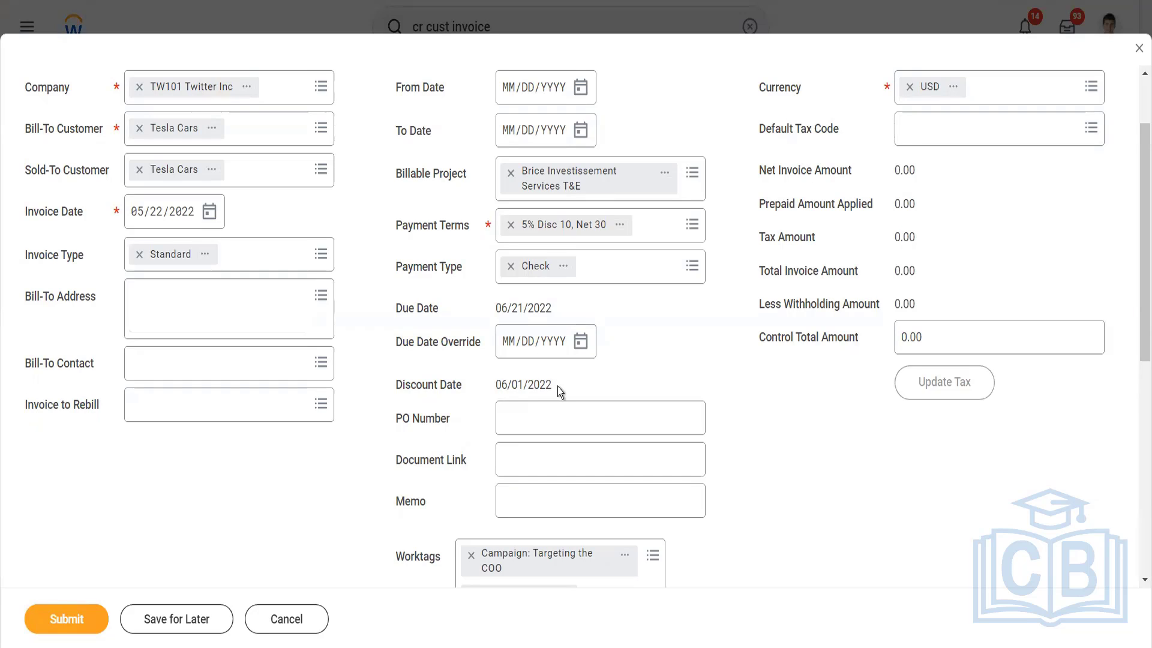
- Enter "This is our first invoice" as the invoice memo, leaving the PO number and document link blank
{"action": "left_click_drag", "start_coordinate": [556, 386], "coordinate": [509, 373]}
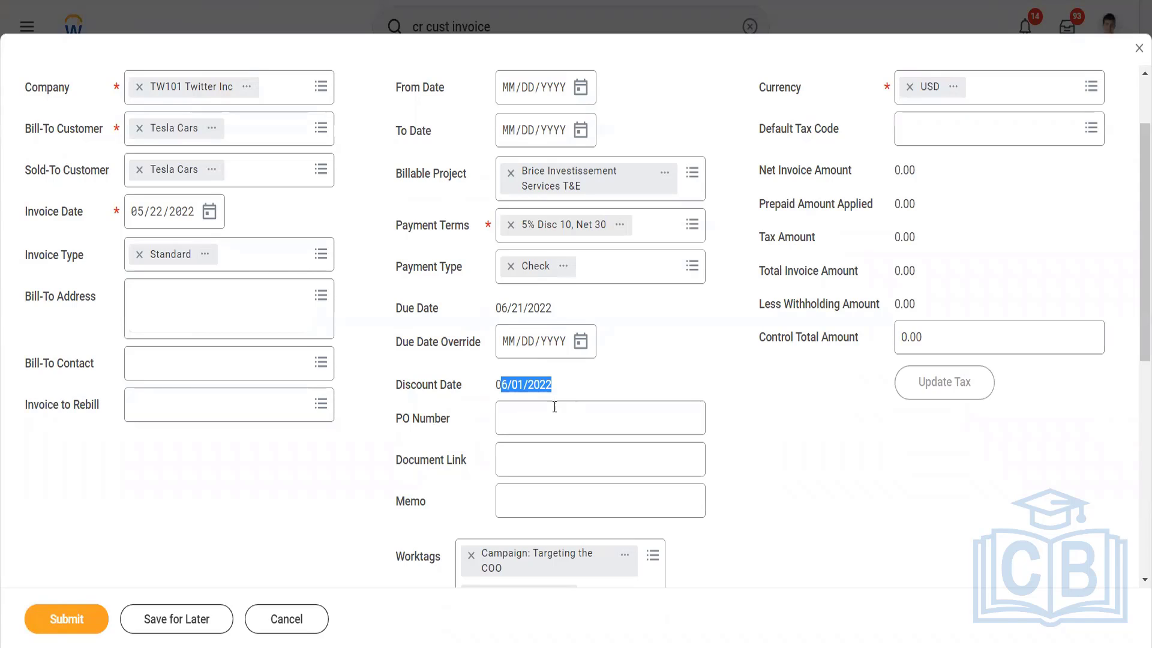
{"action": "left_click", "coordinate": [561, 425]}
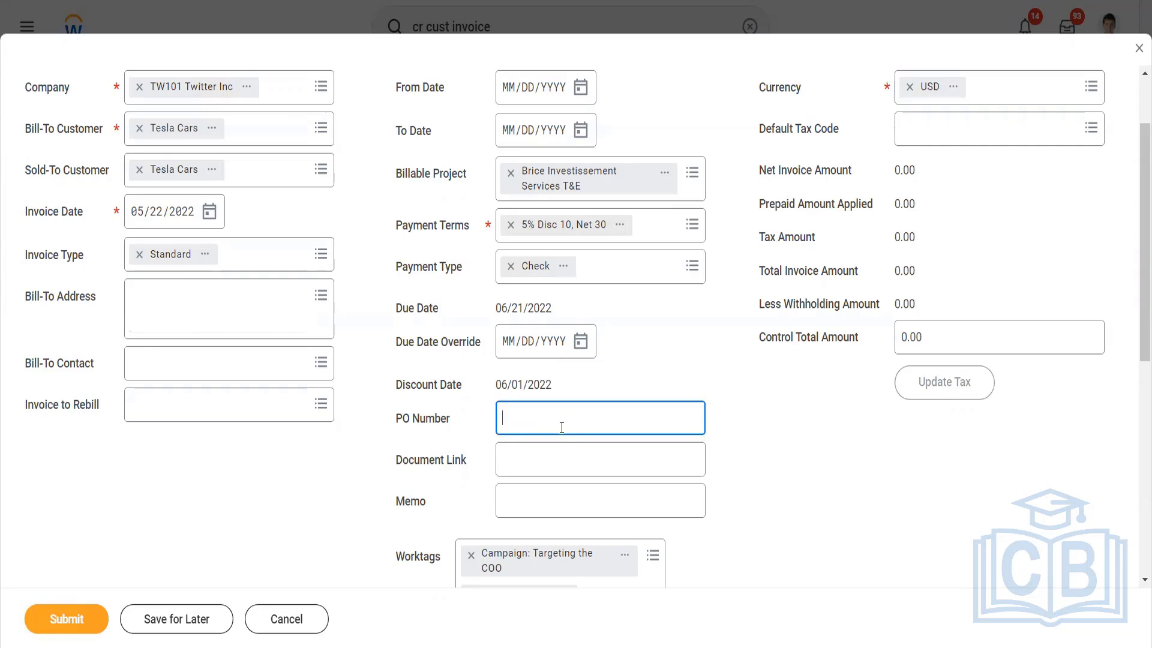
{"action": "left_click", "coordinate": [556, 455]}
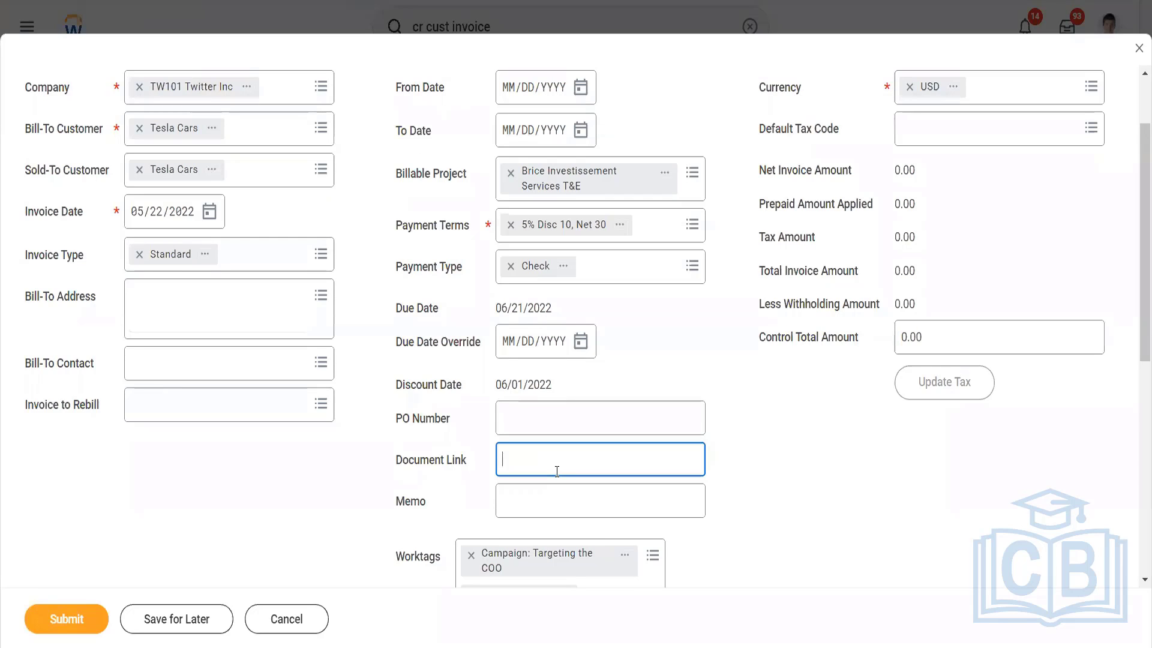
{"action": "left_click", "coordinate": [557, 496]}
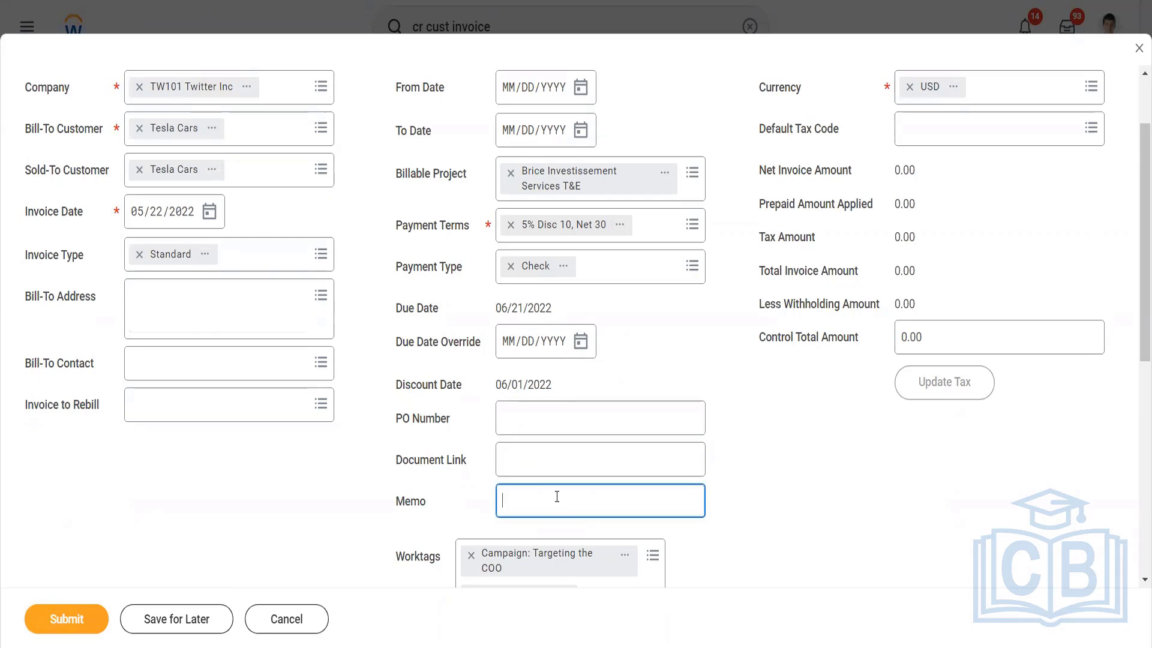
{"action": "type", "text": "This is outr first invoie"}
{"action": "key", "text": "BackSpace"}
{"action": "type", "text": "ce"}
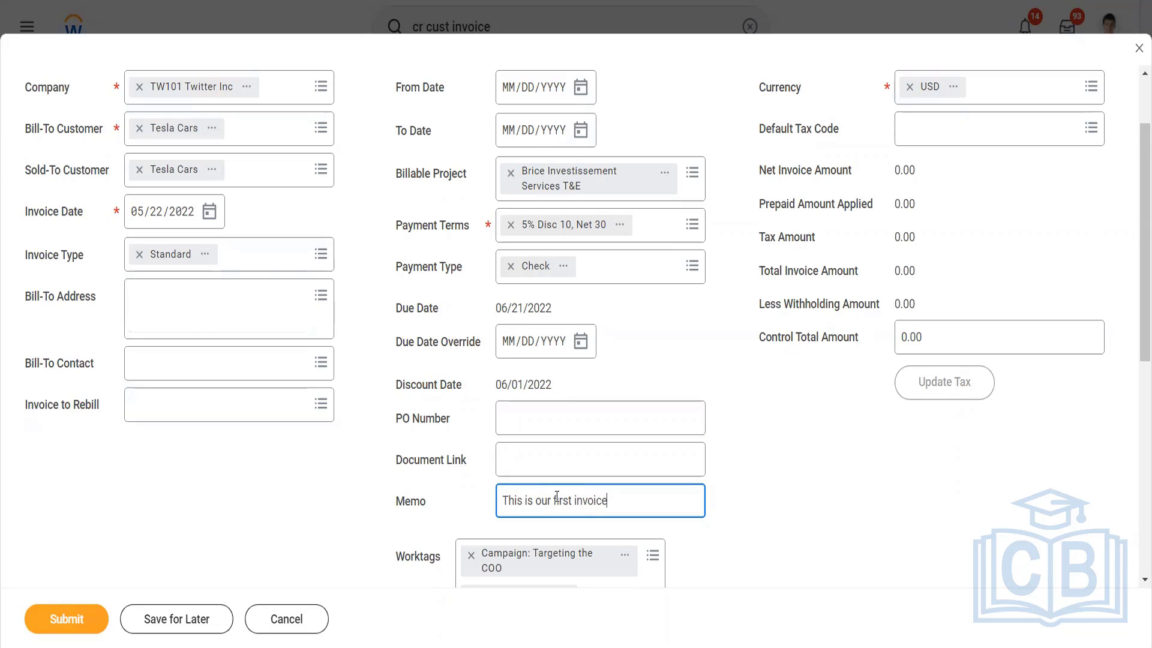
- Try INR as the invoice currency and set it back to USD
{"action": "scroll", "coordinate": [712, 513], "scroll_direction": "down", "scroll_amount": 2}
{"action": "scroll", "coordinate": [711, 510], "scroll_direction": "down", "scroll_amount": 2}
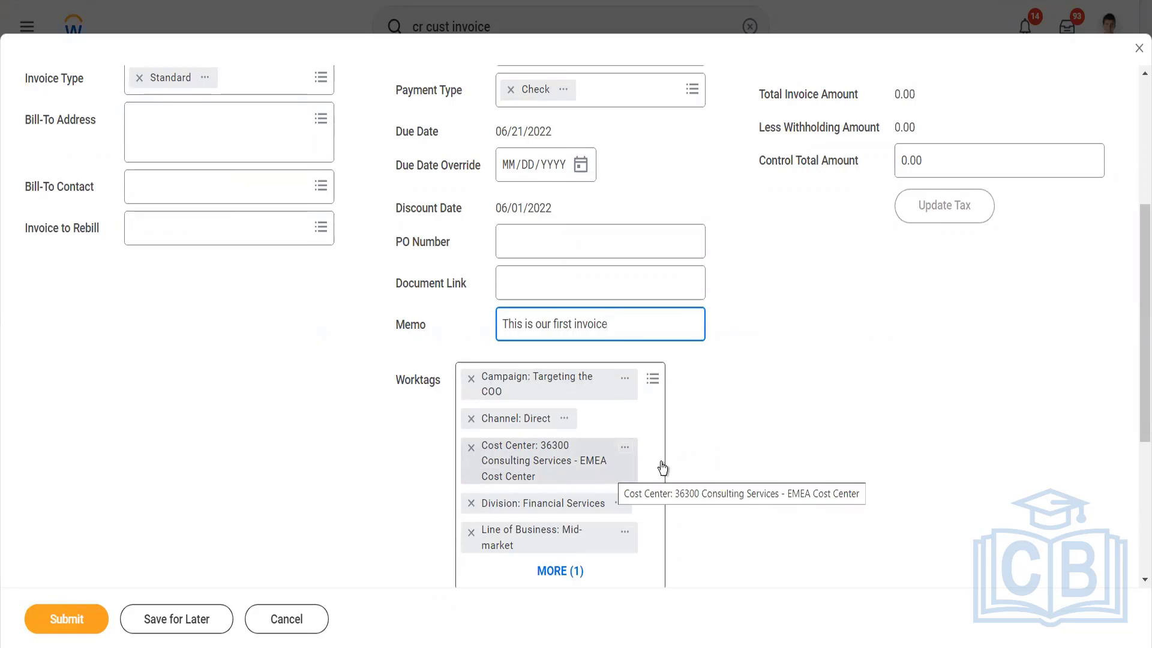
{"action": "scroll", "coordinate": [740, 471], "scroll_direction": "down", "scroll_amount": 5}
{"action": "scroll", "coordinate": [740, 471], "scroll_direction": "up", "scroll_amount": 6}
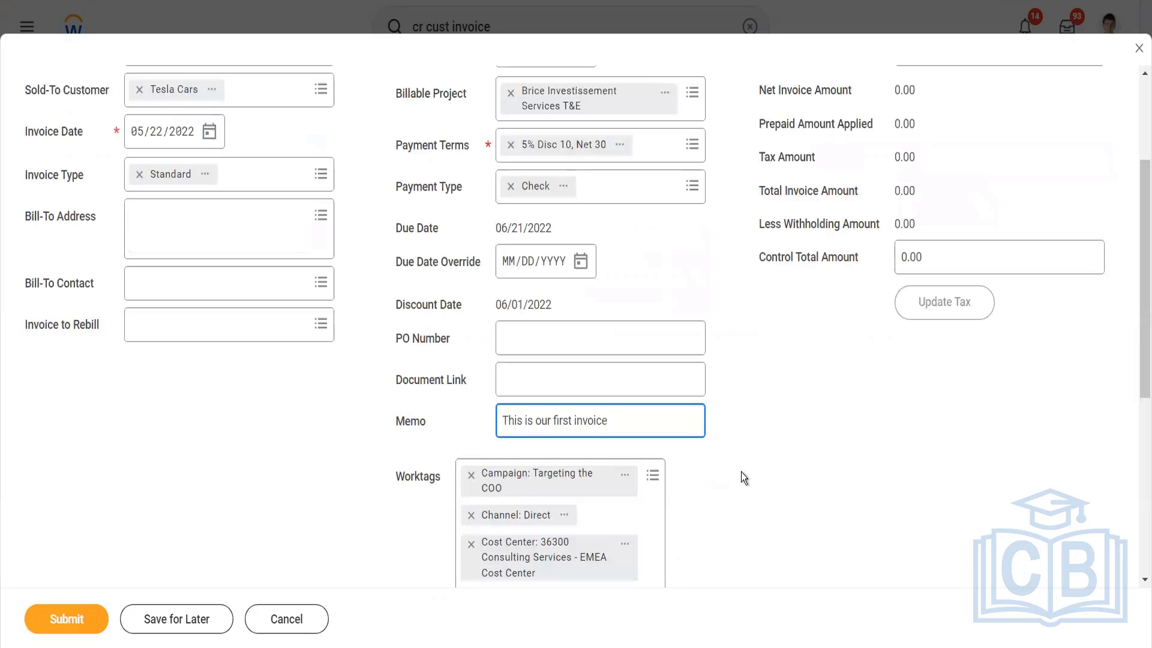
{"action": "scroll", "coordinate": [840, 402], "scroll_direction": "up", "scroll_amount": 3}
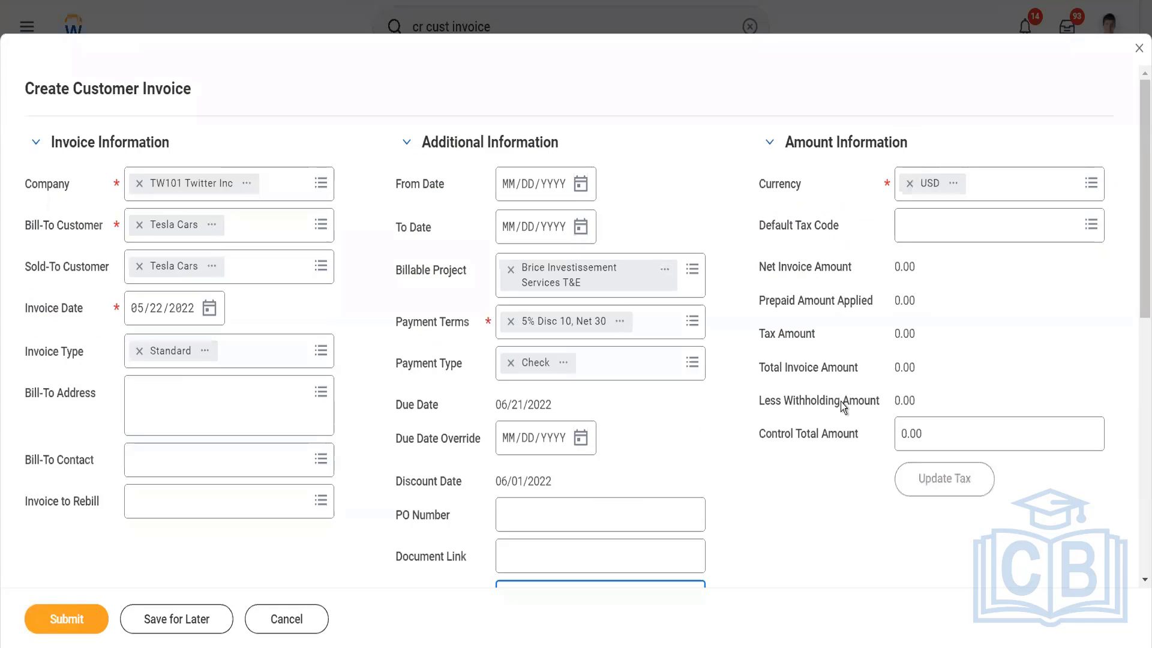
{"action": "left_click", "coordinate": [988, 198]}
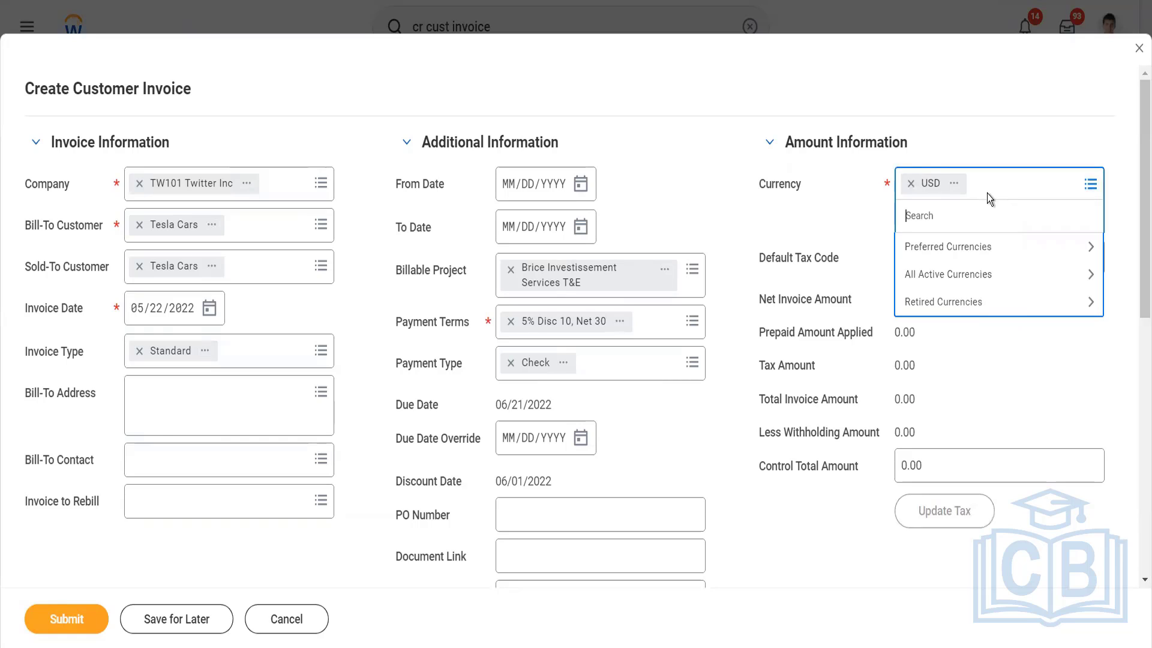
{"action": "type", "text": "inr"}
{"action": "key", "text": "Return"}
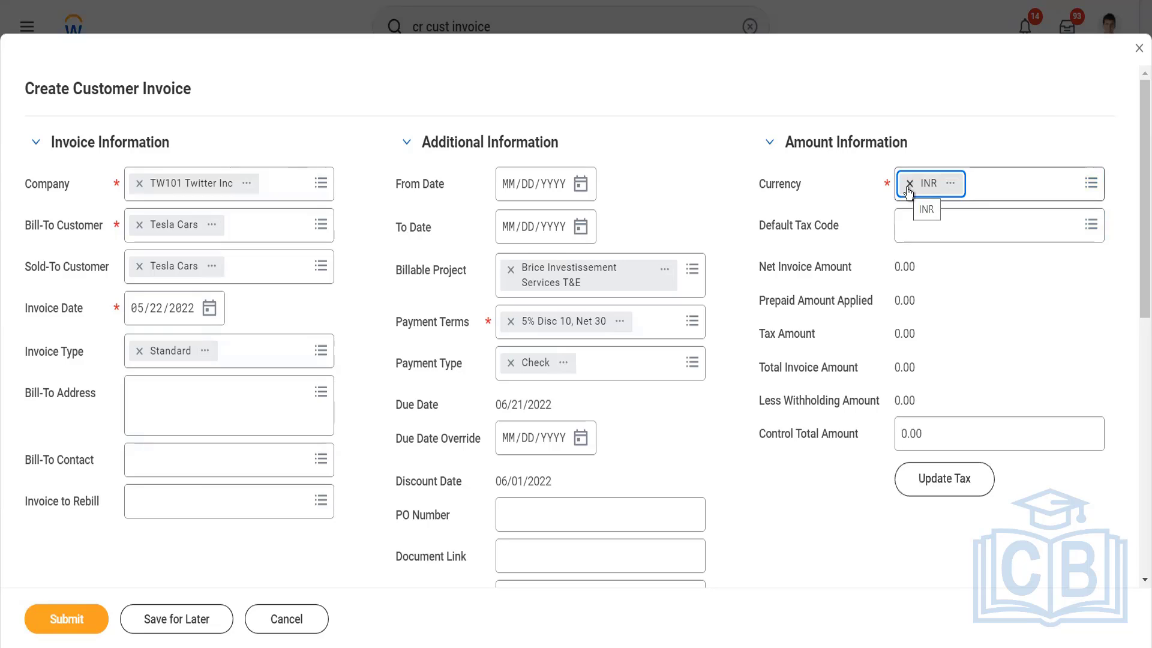
{"action": "left_click", "coordinate": [909, 184]}
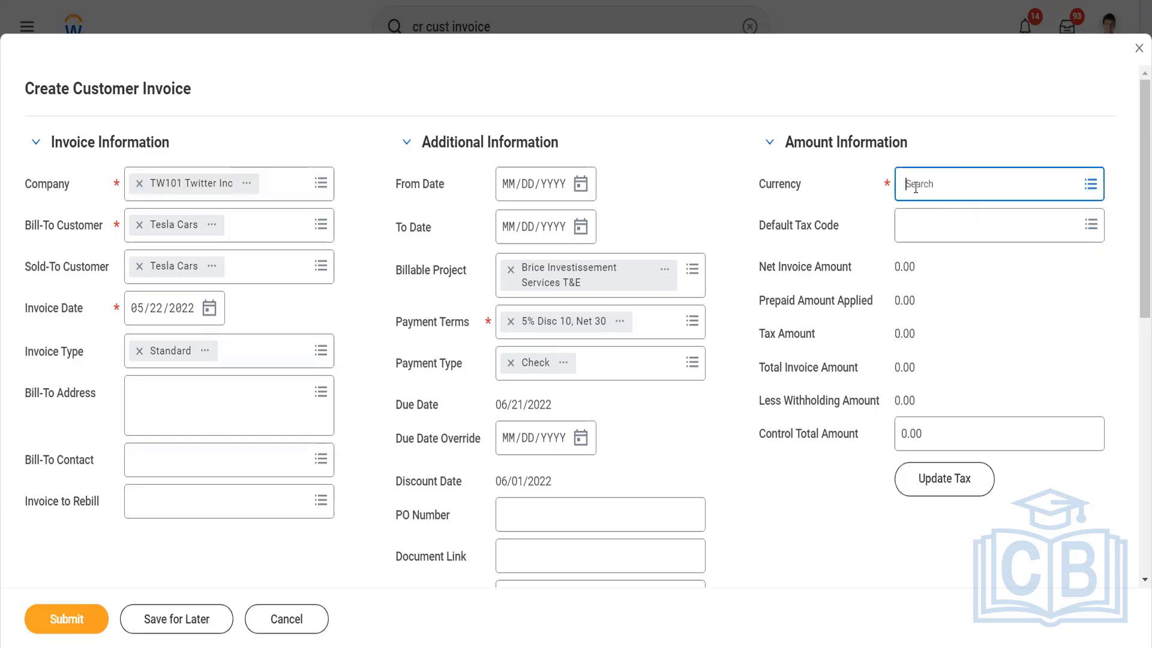
{"action": "type", "text": "usd"}
{"action": "key", "text": "Return"}
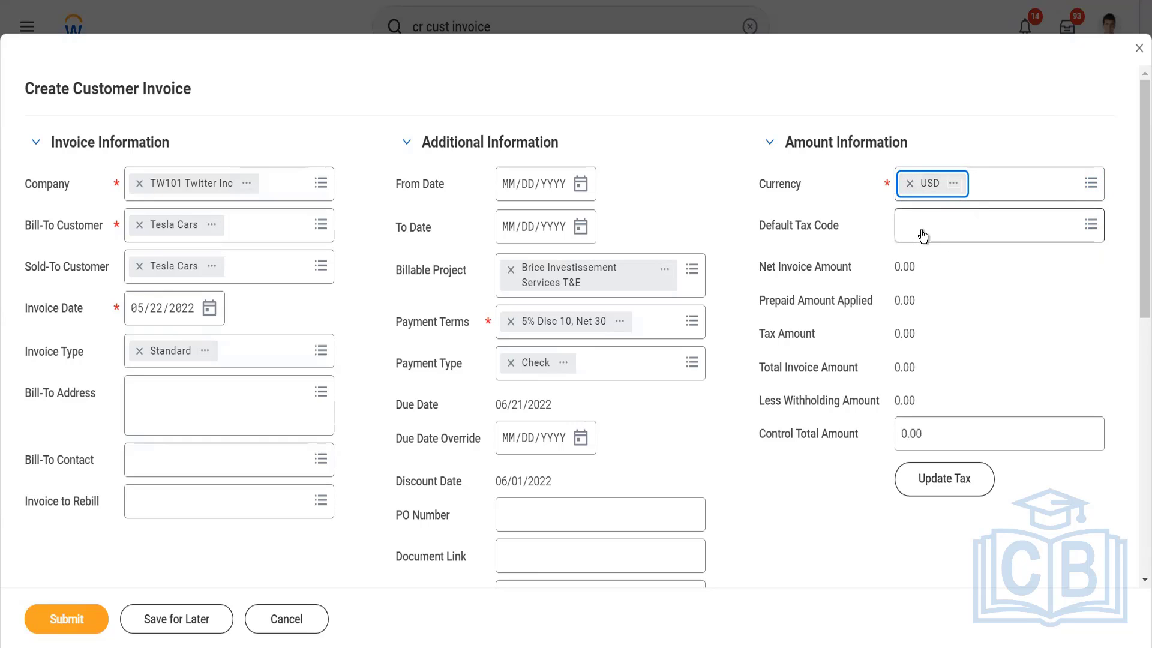
- Examine the default tax code options and the control total amount without changing either
{"action": "left_click", "coordinate": [923, 234]}
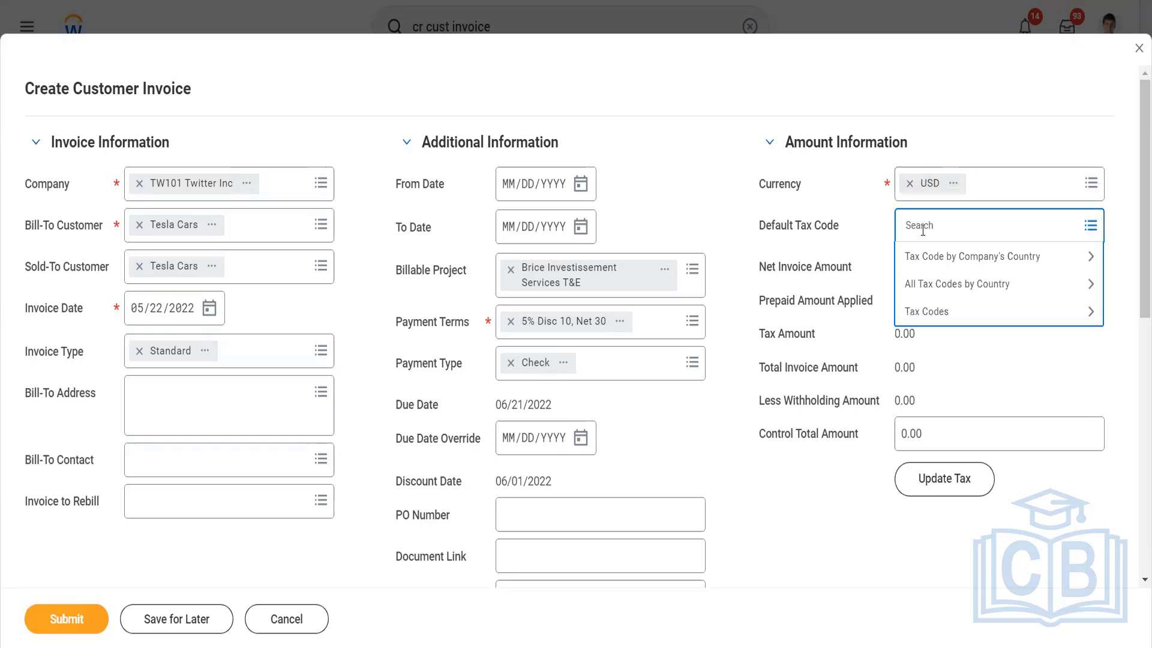
{"action": "left_click", "coordinate": [866, 366]}
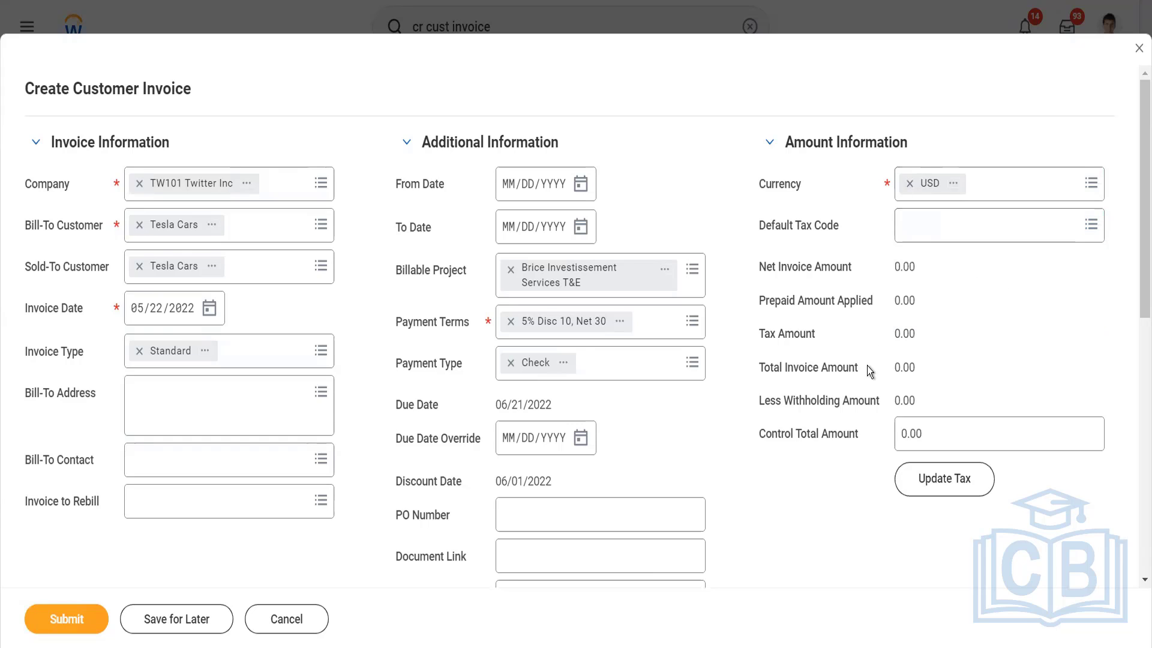
{"action": "scroll", "coordinate": [867, 365], "scroll_direction": "down", "scroll_amount": 4}
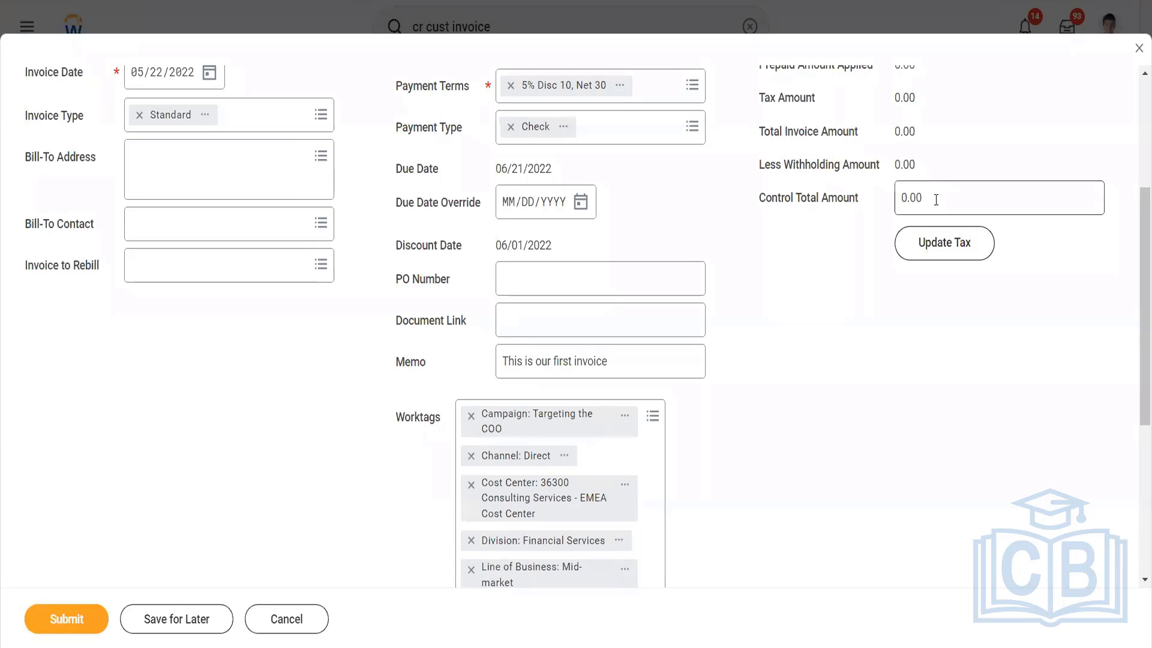
{"action": "left_click", "coordinate": [936, 199]}
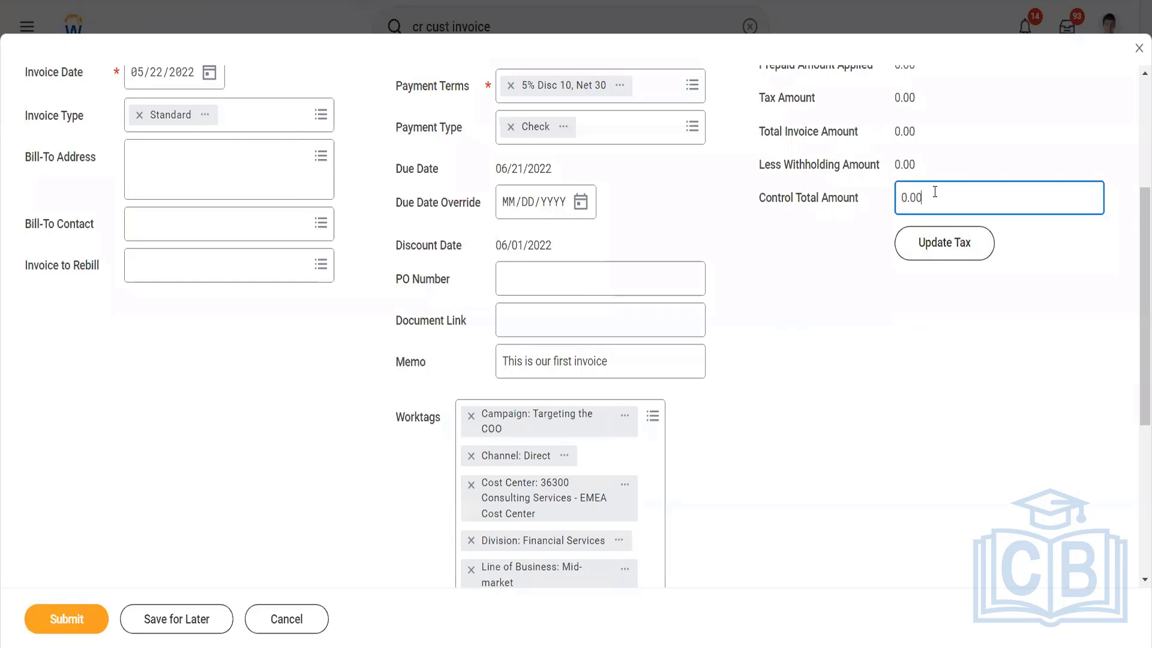
{"action": "left_click_drag", "start_coordinate": [935, 192], "coordinate": [896, 200]}
{"action": "left_click", "coordinate": [956, 338]}
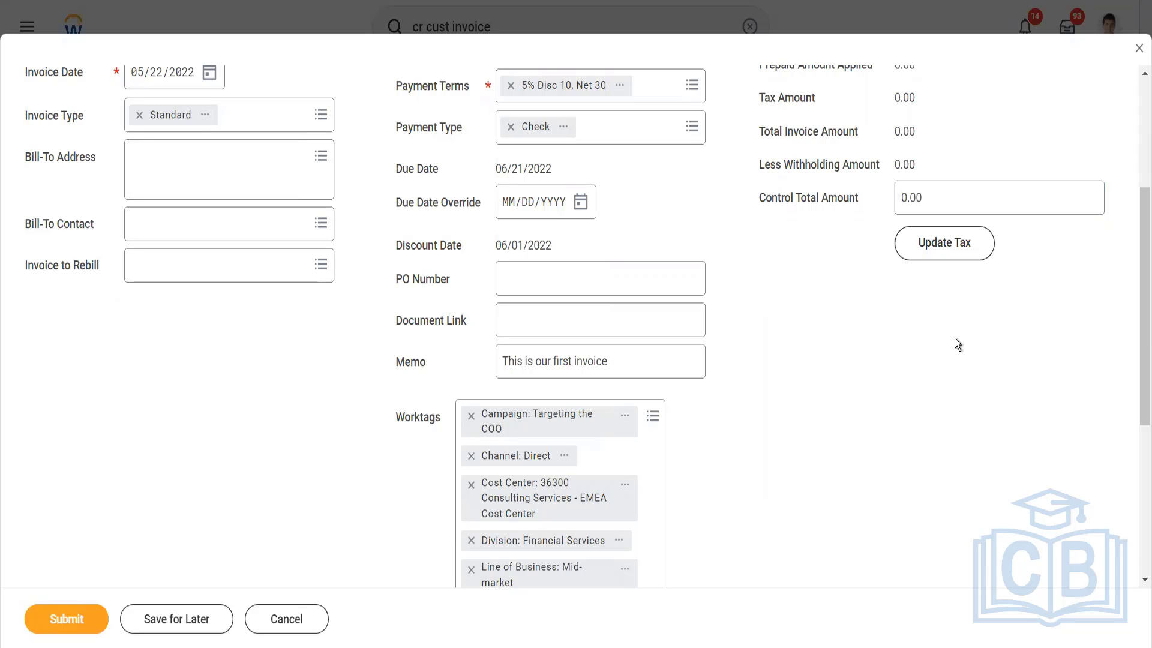
- Search for "workday" as the sales item of the first invoice line and choose Workday Finance Module
{"action": "scroll", "coordinate": [955, 337], "scroll_direction": "down", "scroll_amount": 5}
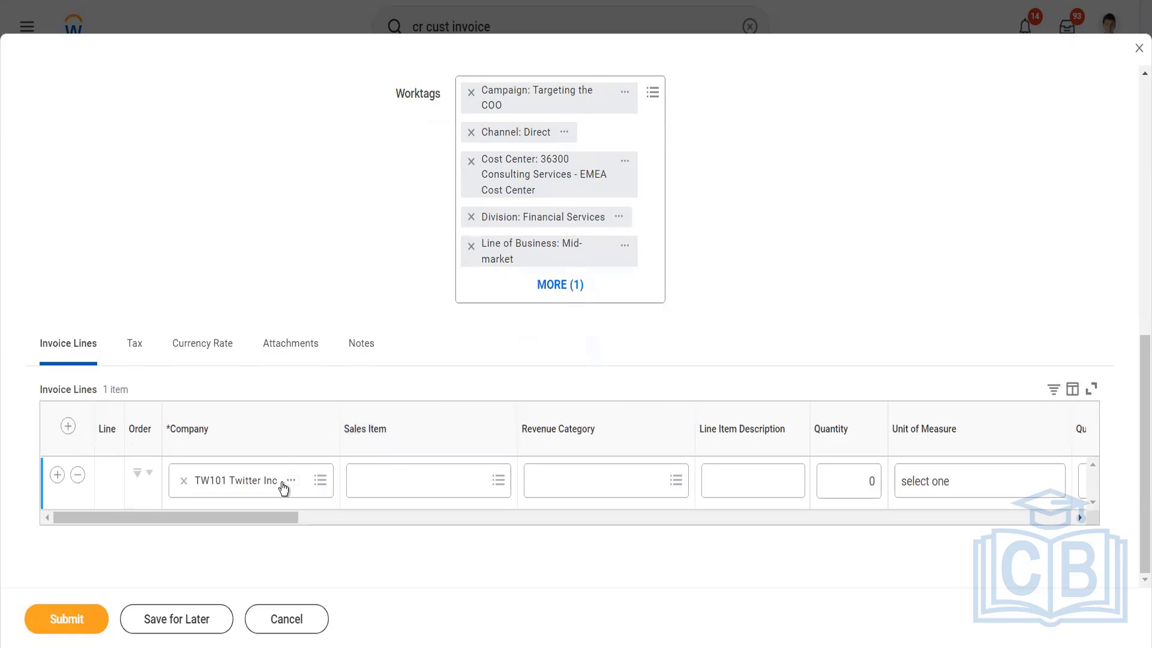
{"action": "left_click", "coordinate": [368, 489]}
{"action": "left_click", "coordinate": [427, 483]}
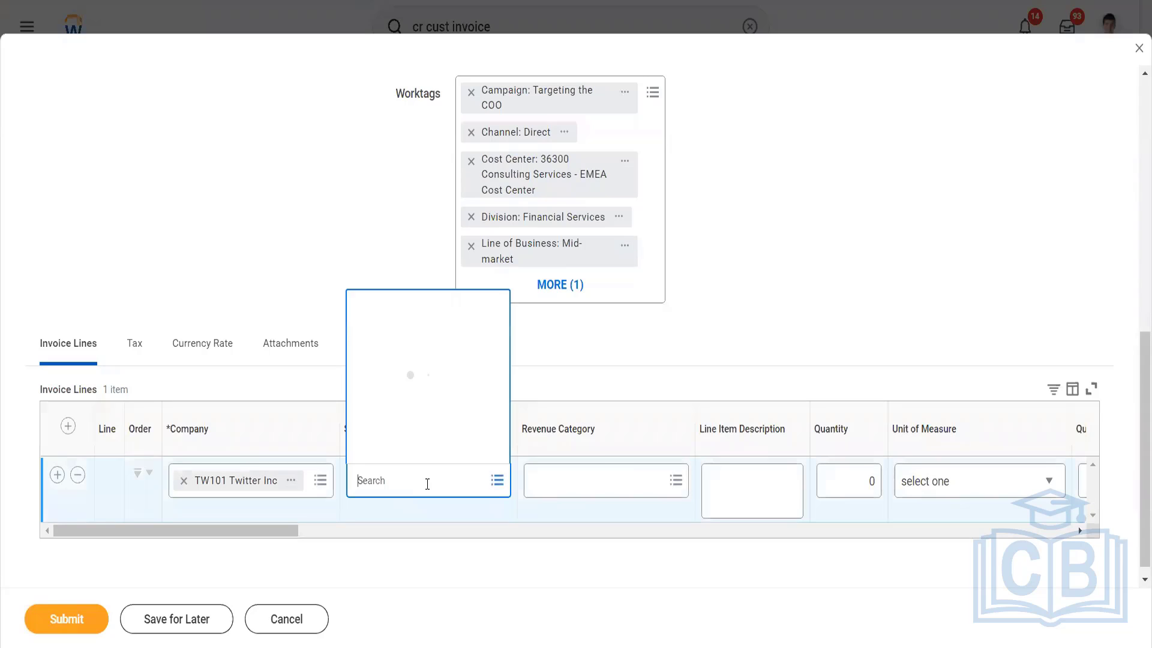
{"action": "type", "text": "wor"}
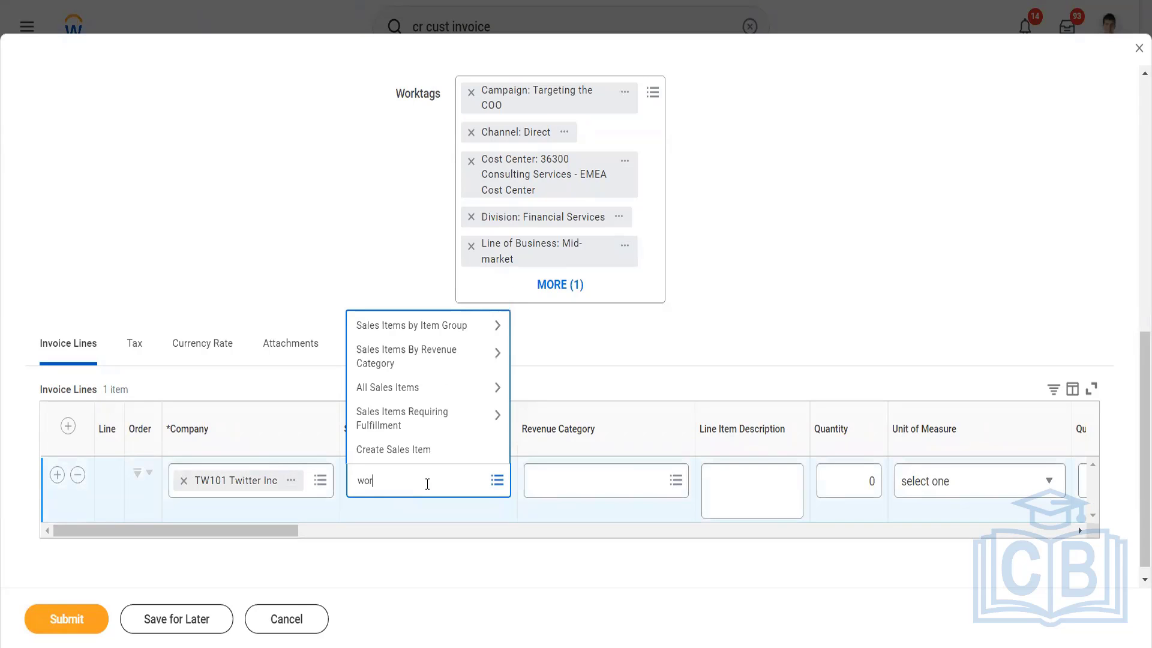
{"action": "type", "text": "kday"}
{"action": "key", "text": "Return"}
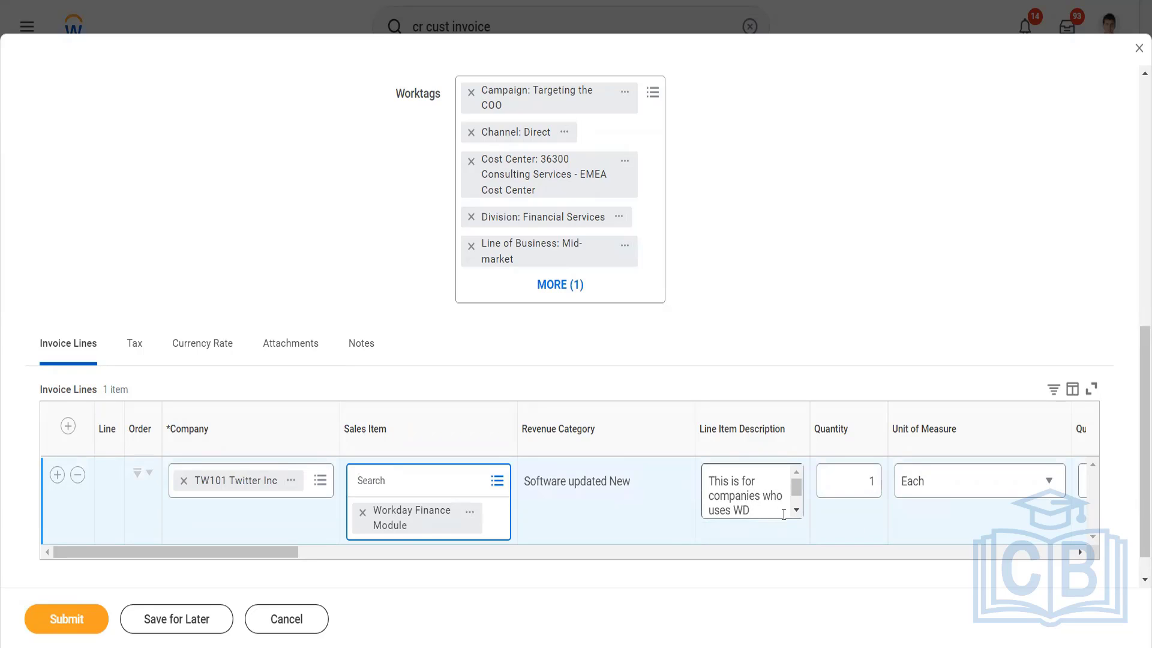
- Examine the invoice line's quantity, unit price, amount, date, contract line, deferred revenue, ship-to and tax columns
{"action": "scroll", "coordinate": [851, 530], "scroll_direction": "right", "scroll_amount": 3}
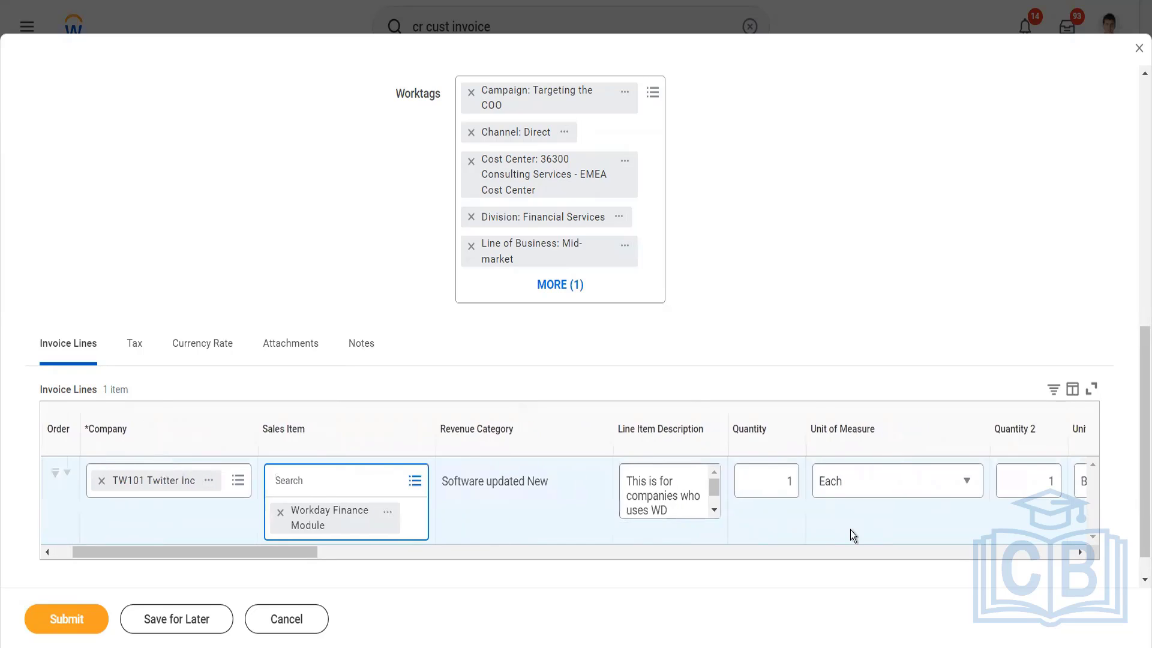
{"action": "scroll", "coordinate": [851, 530], "scroll_direction": "up", "scroll_amount": 1}
{"action": "scroll", "coordinate": [851, 530], "scroll_direction": "up", "scroll_amount": 1}
{"action": "scroll", "coordinate": [851, 530], "scroll_direction": "right", "scroll_amount": 5}
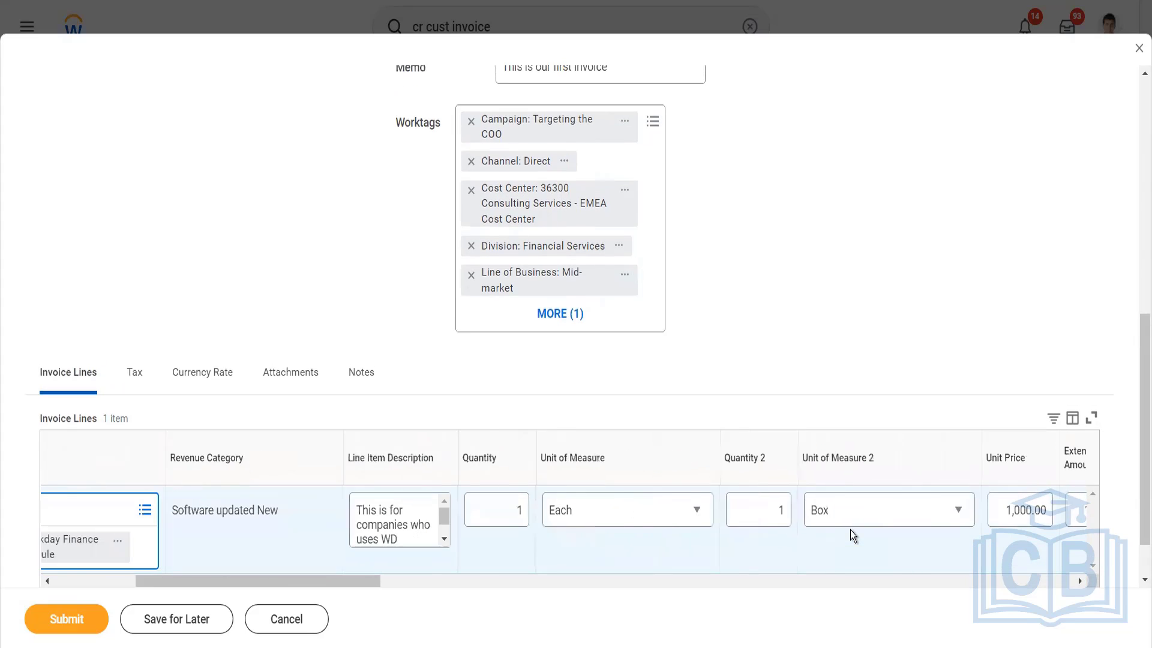
{"action": "scroll", "coordinate": [851, 531], "scroll_direction": "right", "scroll_amount": 5}
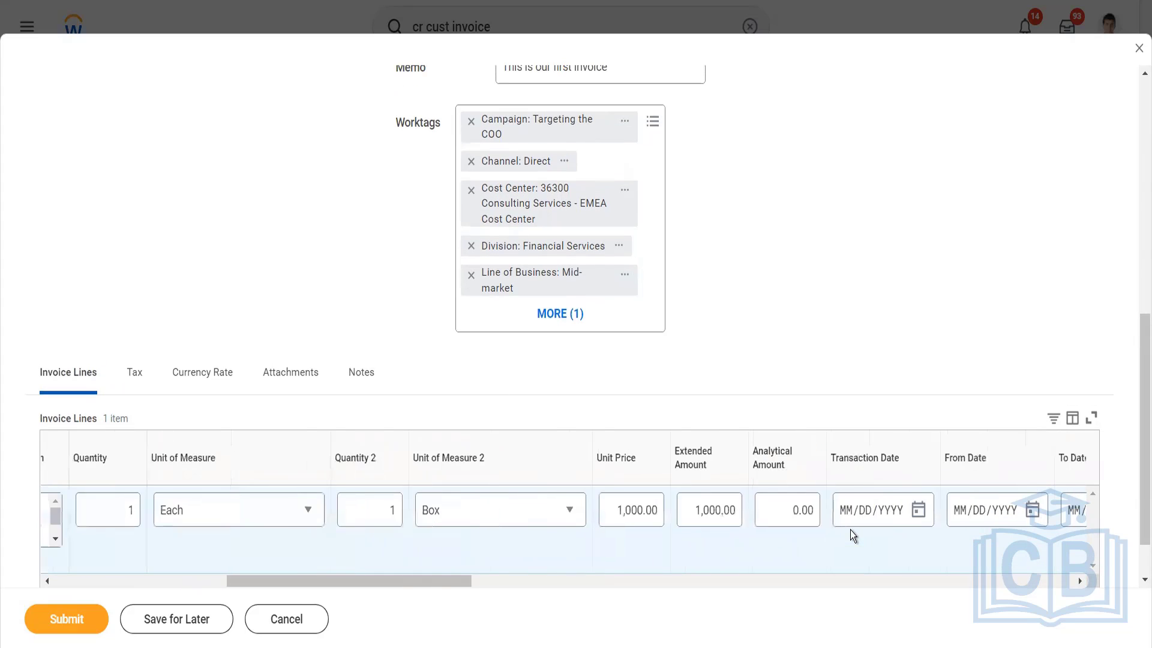
{"action": "scroll", "coordinate": [852, 534], "scroll_direction": "right", "scroll_amount": 3}
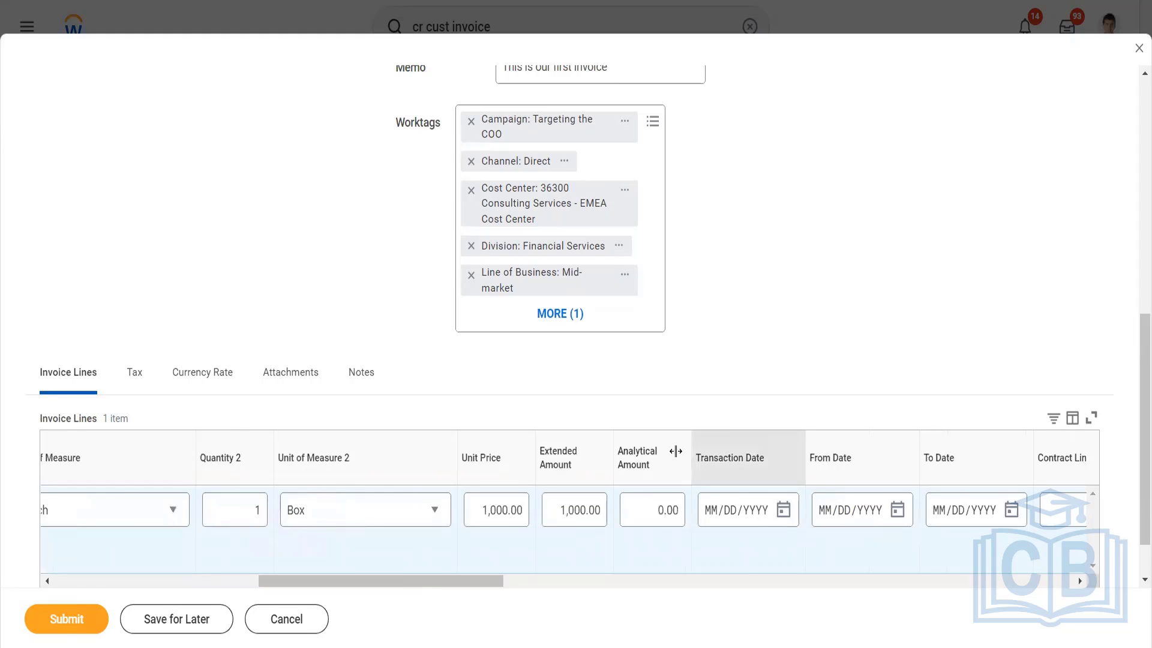
{"action": "mouse_move", "coordinate": [670, 463]}
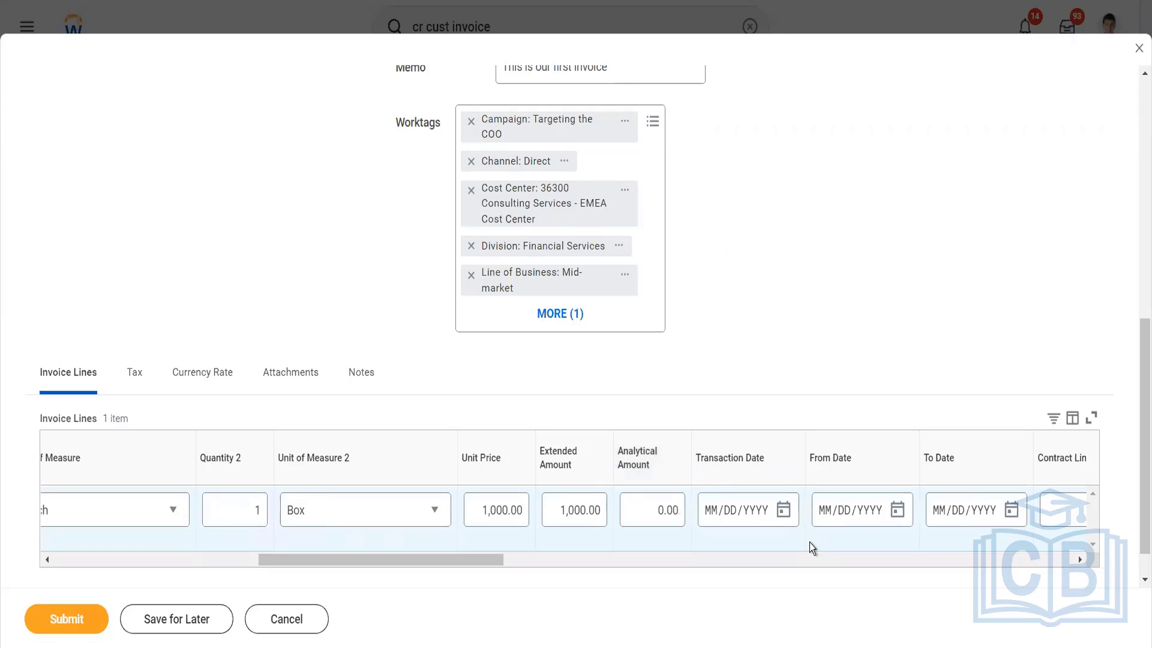
{"action": "scroll", "coordinate": [809, 542], "scroll_direction": "right", "scroll_amount": 1}
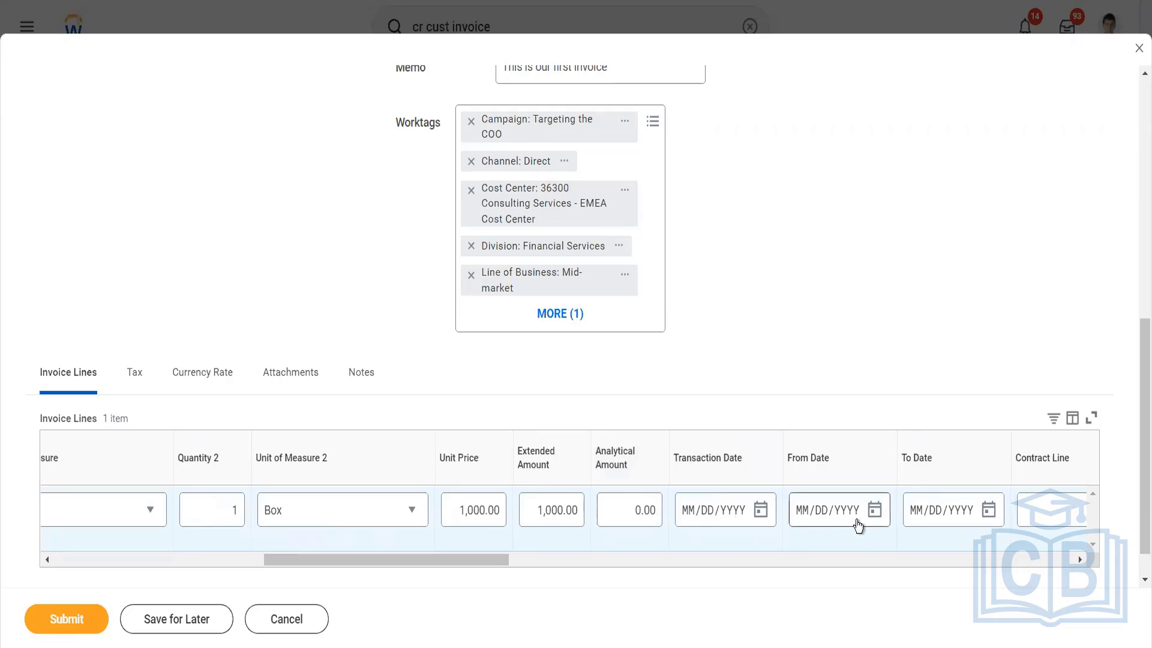
{"action": "scroll", "coordinate": [929, 514], "scroll_direction": "right", "scroll_amount": 5}
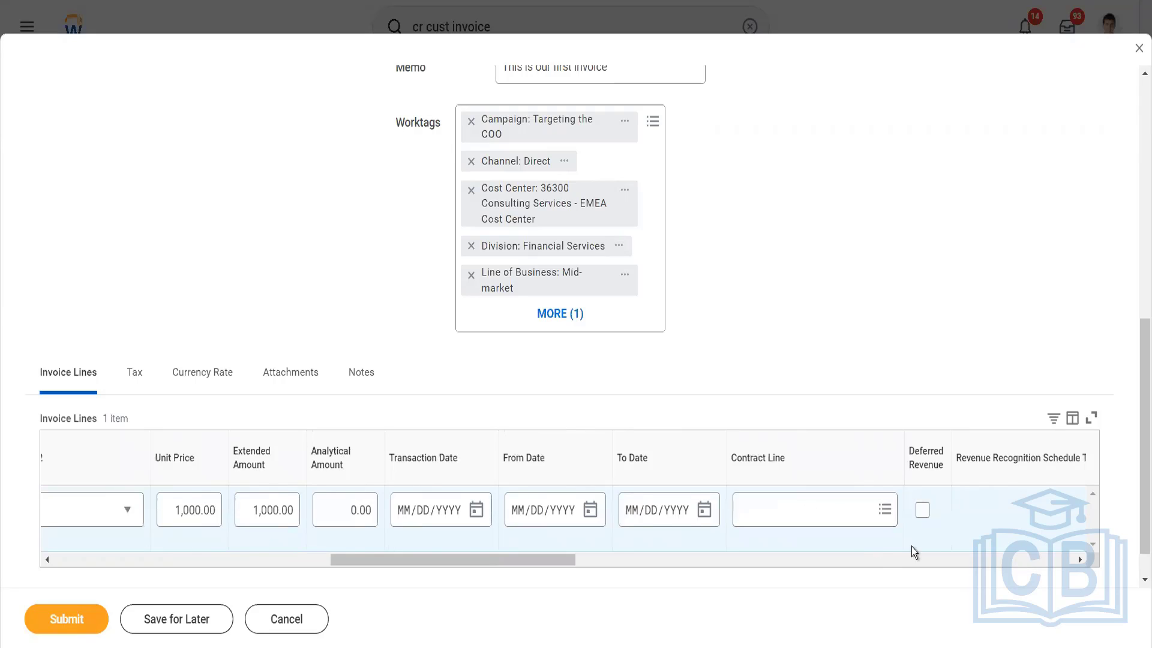
{"action": "scroll", "coordinate": [936, 538], "scroll_direction": "right", "scroll_amount": 3}
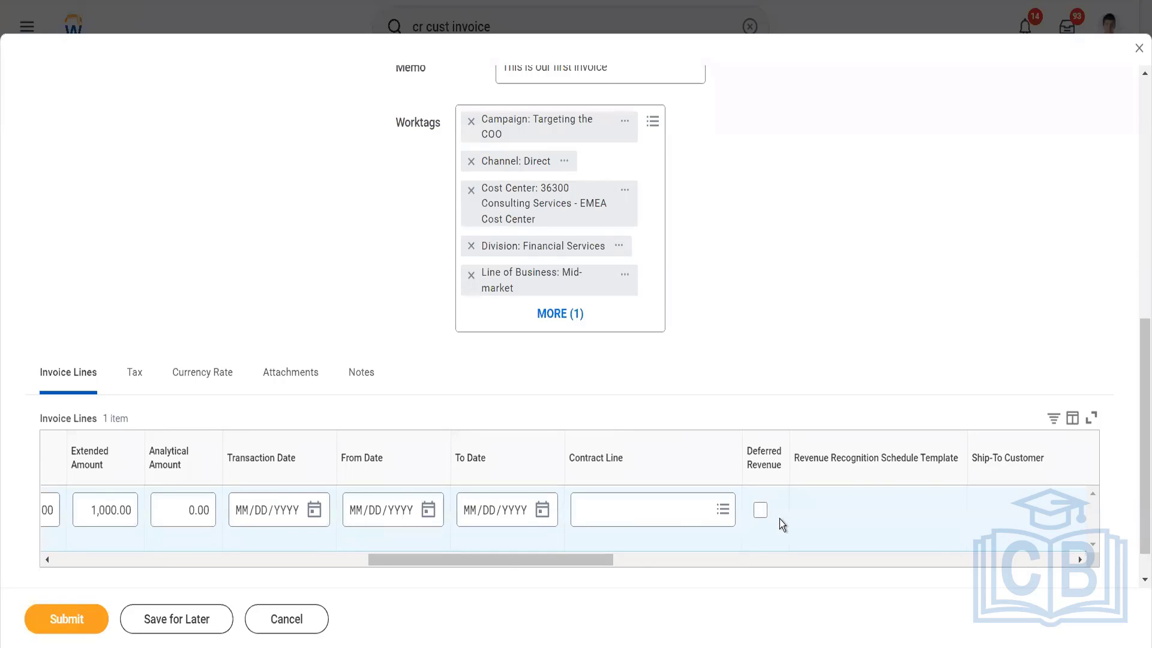
{"action": "scroll", "coordinate": [779, 519], "scroll_direction": "right", "scroll_amount": 5}
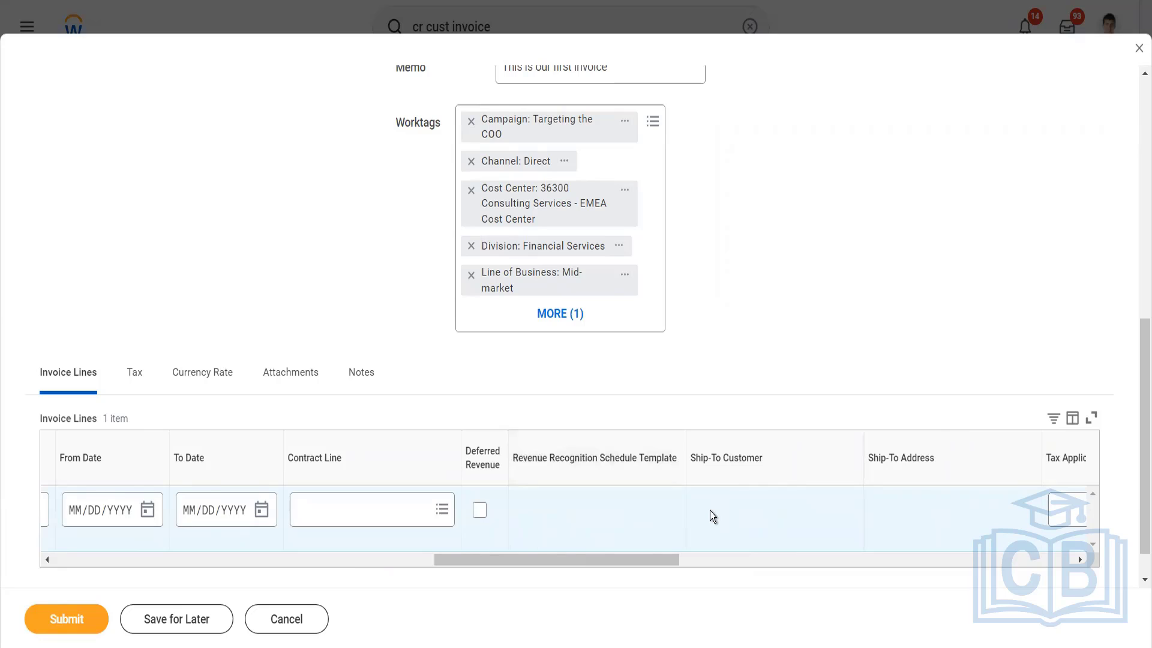
{"action": "scroll", "coordinate": [710, 510], "scroll_direction": "right", "scroll_amount": 8}
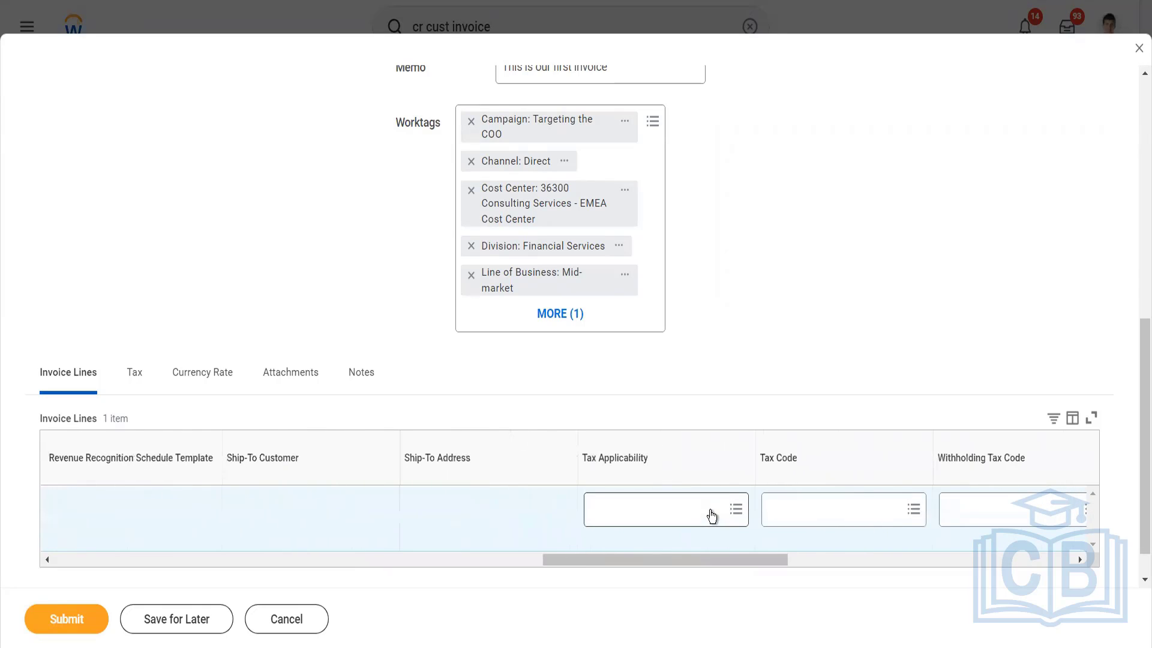
- Review the invoice line's withholding tax and tax point columns, return to its first columns and submit the customer invoice
{"action": "scroll", "coordinate": [827, 523], "scroll_direction": "right", "scroll_amount": 4}
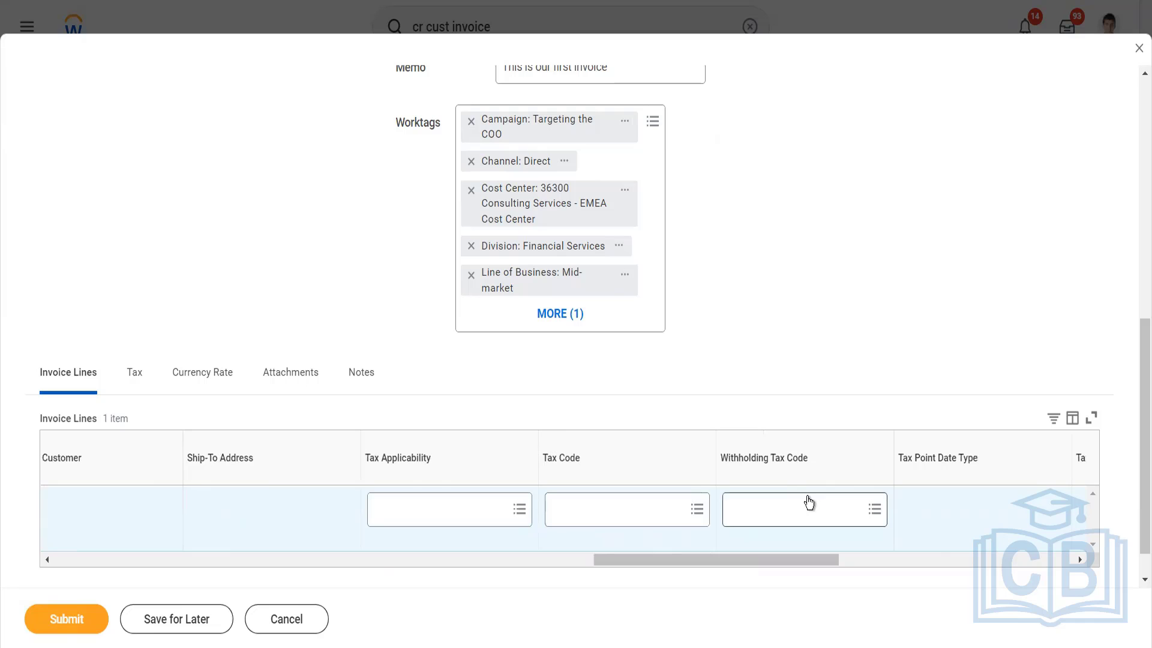
{"action": "scroll", "coordinate": [807, 497], "scroll_direction": "right", "scroll_amount": 3}
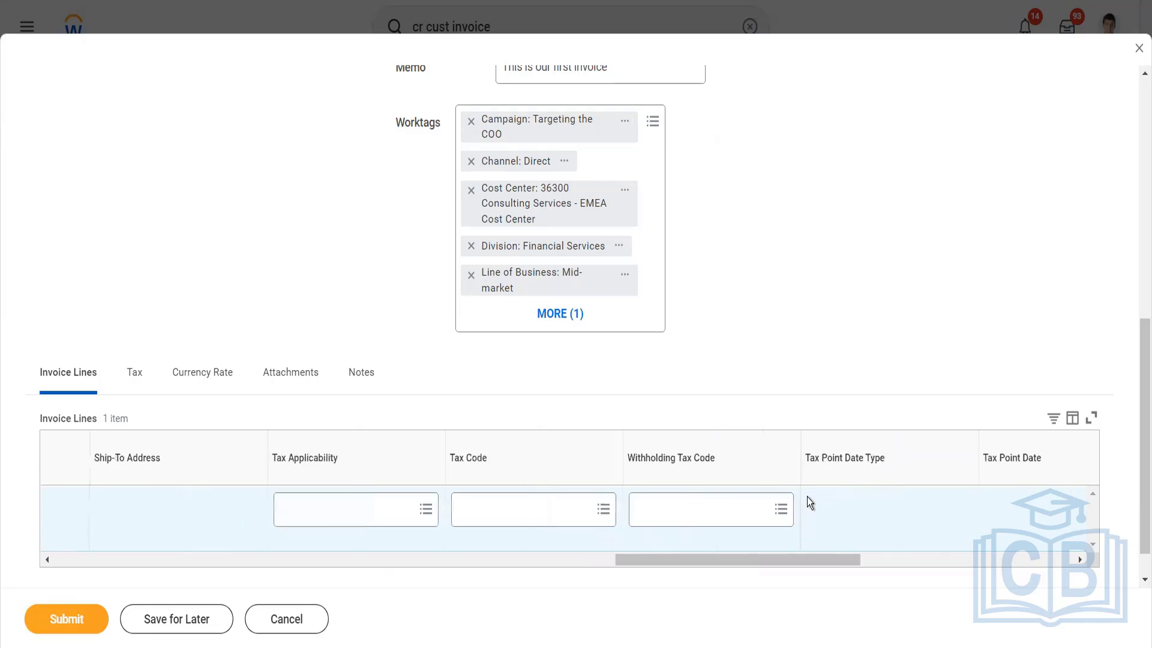
{"action": "scroll", "coordinate": [808, 497], "scroll_direction": "left", "scroll_amount": 20}
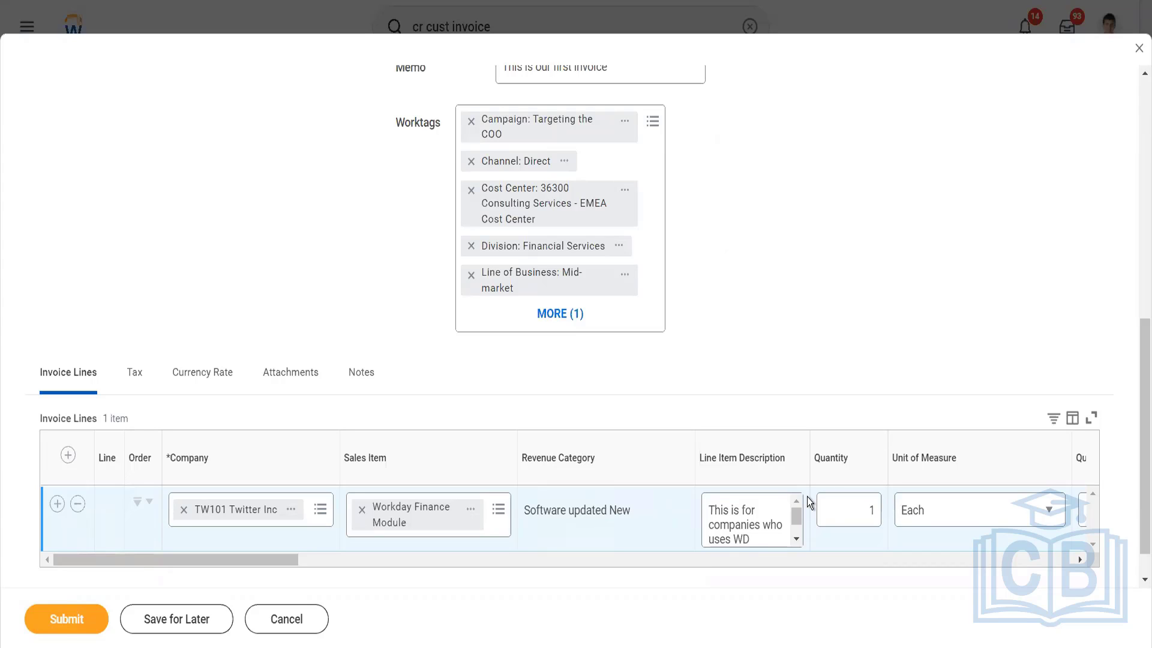
{"action": "left_click", "coordinate": [64, 618]}
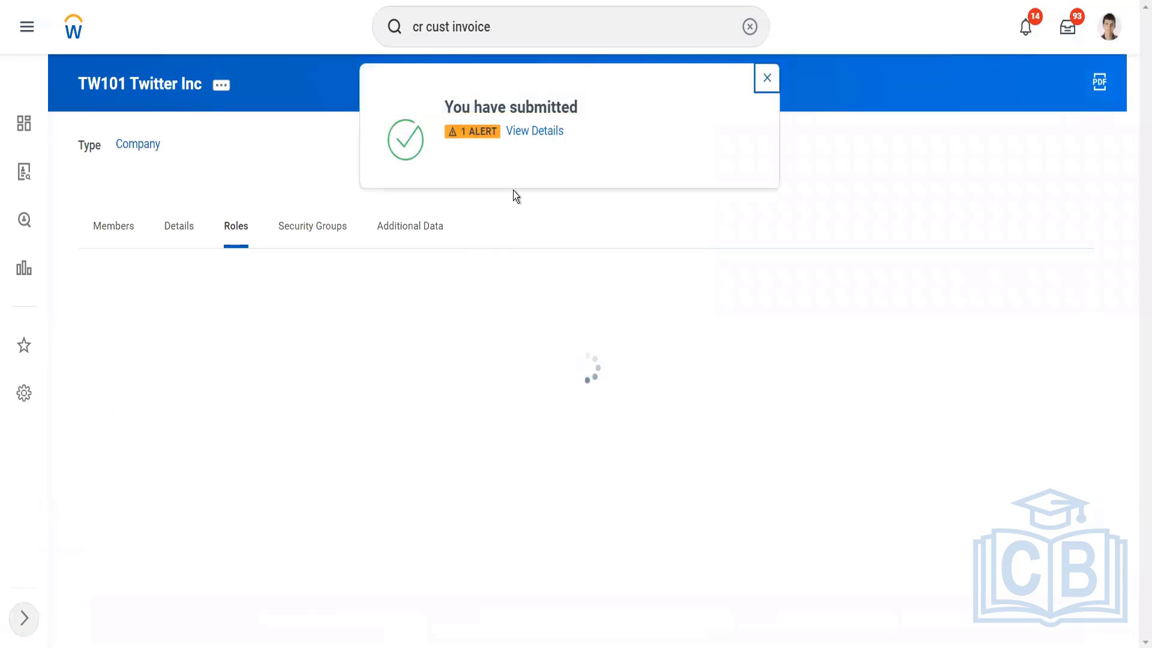
- Open the submitted Tesla Cars customer invoice and review its invoice, additional and amount information
{"action": "left_click", "coordinate": [530, 135]}
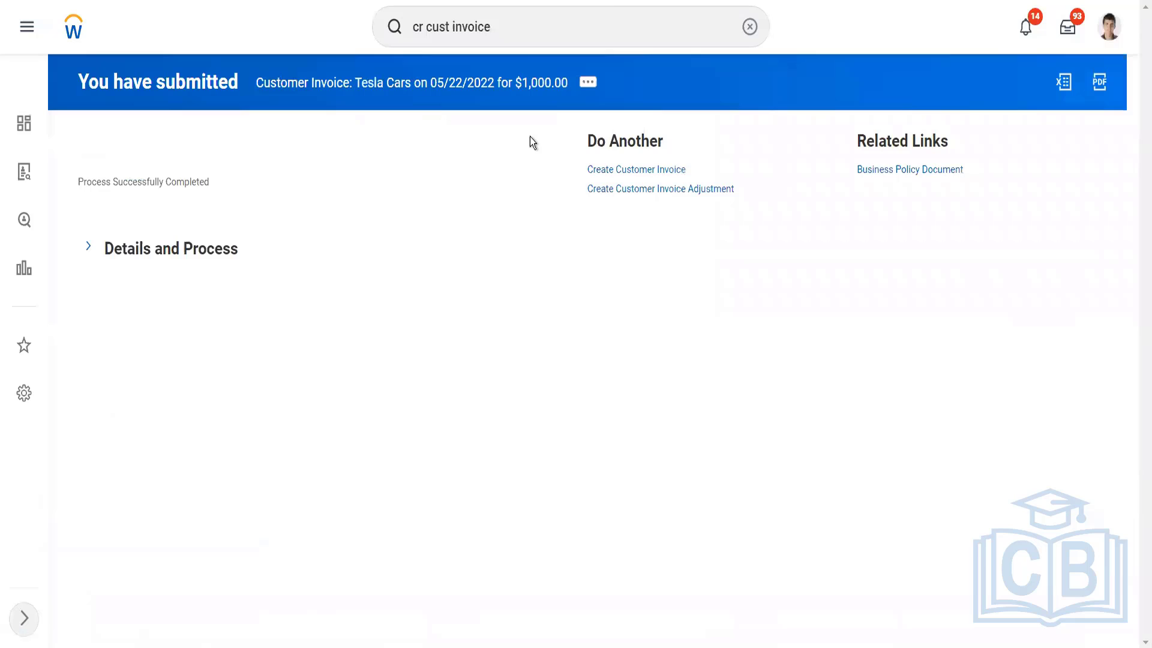
{"action": "left_click", "coordinate": [195, 260]}
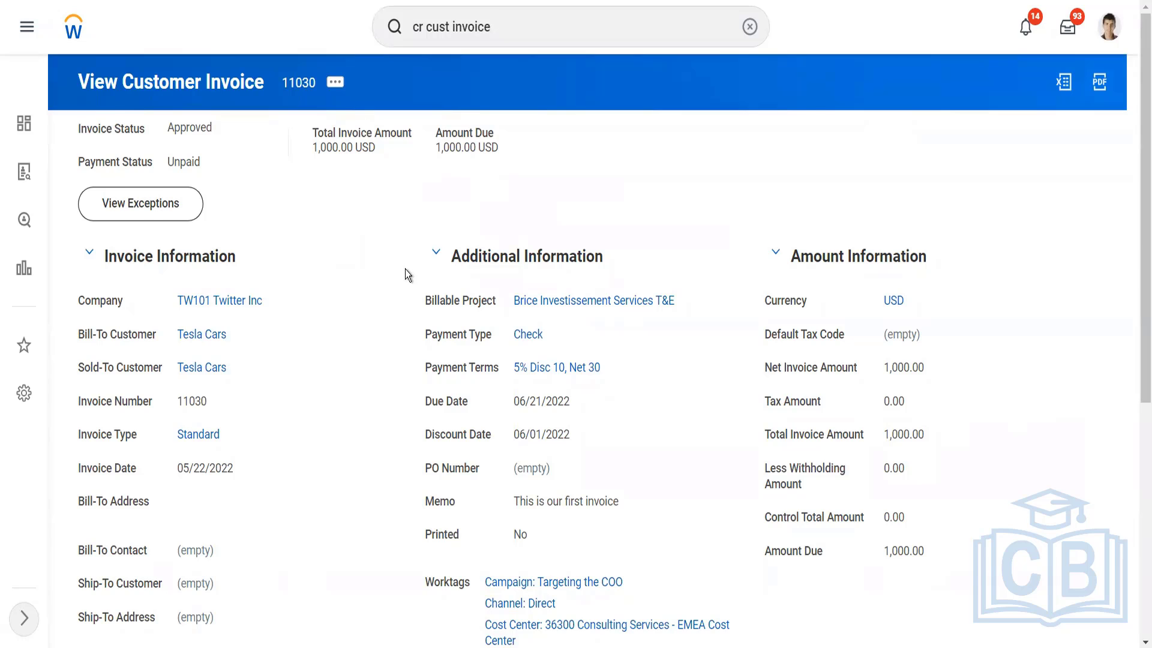
{"action": "scroll", "coordinate": [406, 273], "scroll_direction": "down", "scroll_amount": 6}
{"action": "scroll", "coordinate": [406, 270], "scroll_direction": "up", "scroll_amount": 6}
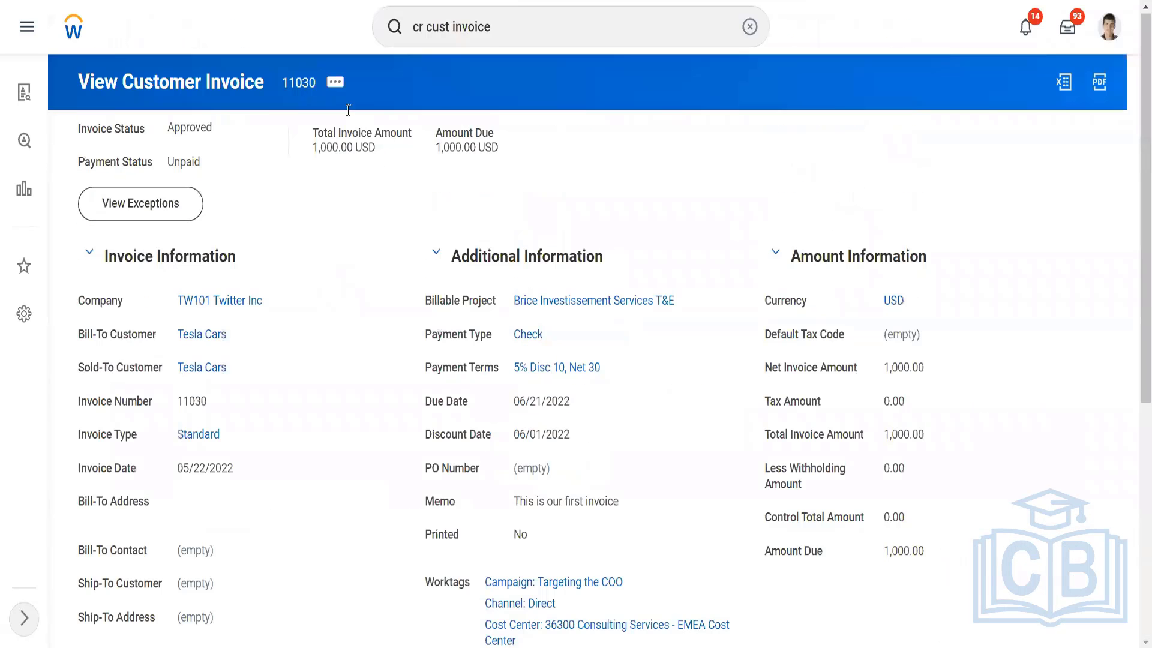
- View the accounting for the customer invoice and examine its operational journal information and journal lines
{"action": "left_click", "coordinate": [338, 82]}
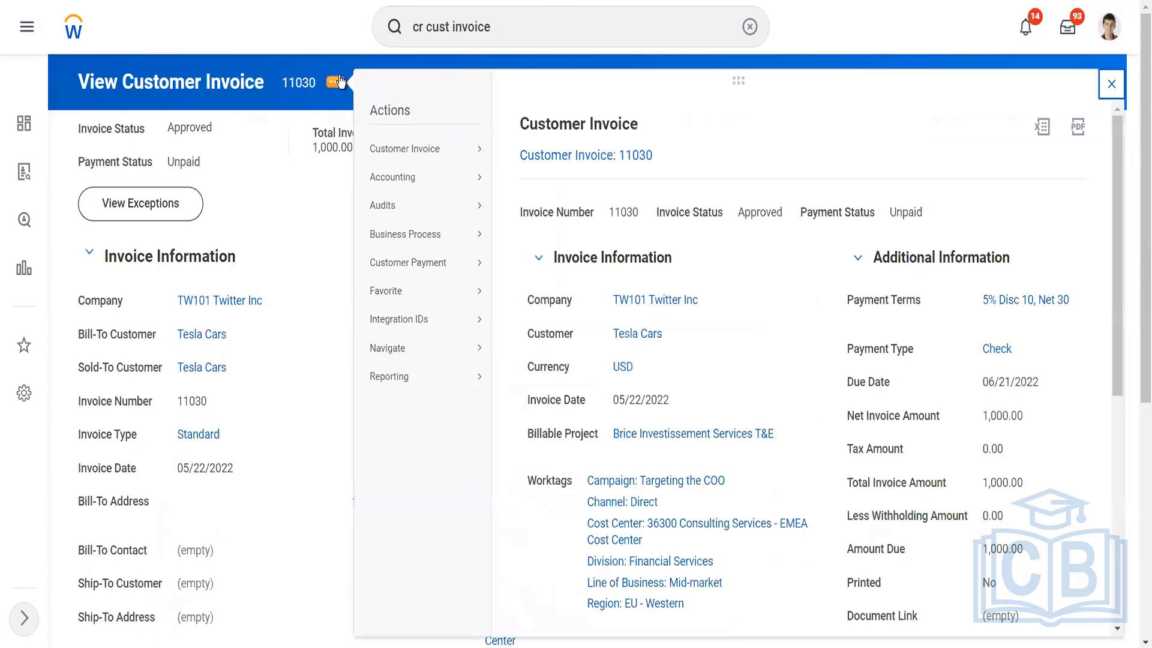
{"action": "mouse_move", "coordinate": [394, 178]}
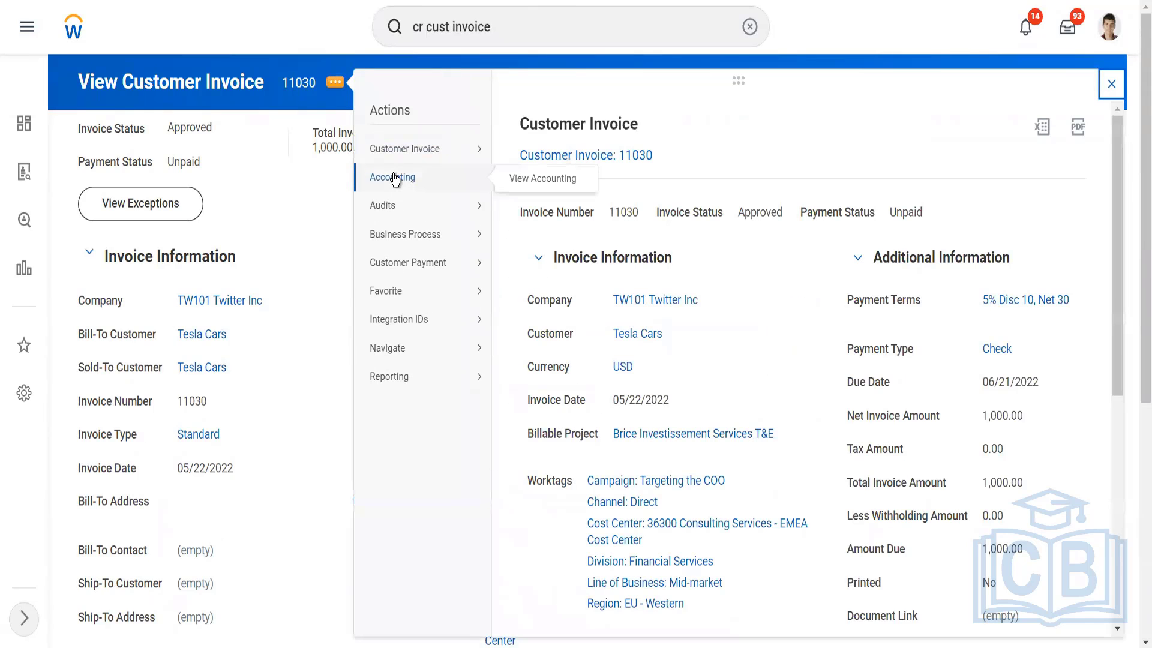
{"action": "left_click", "coordinate": [531, 184]}
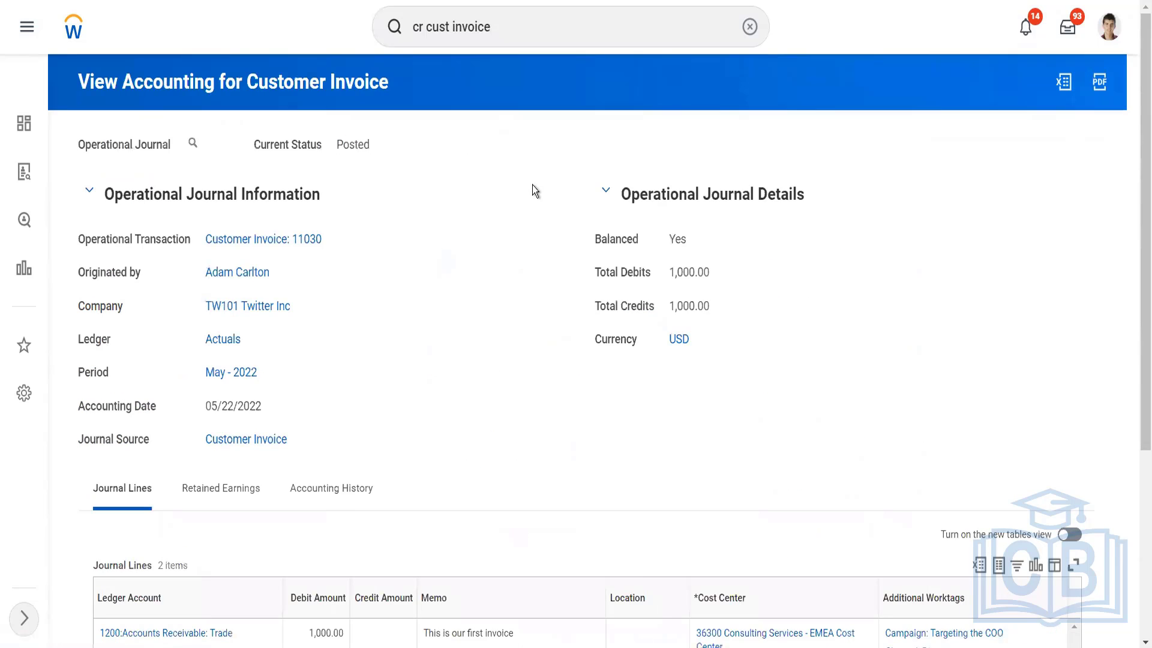
{"action": "scroll", "coordinate": [532, 185], "scroll_direction": "down", "scroll_amount": 2}
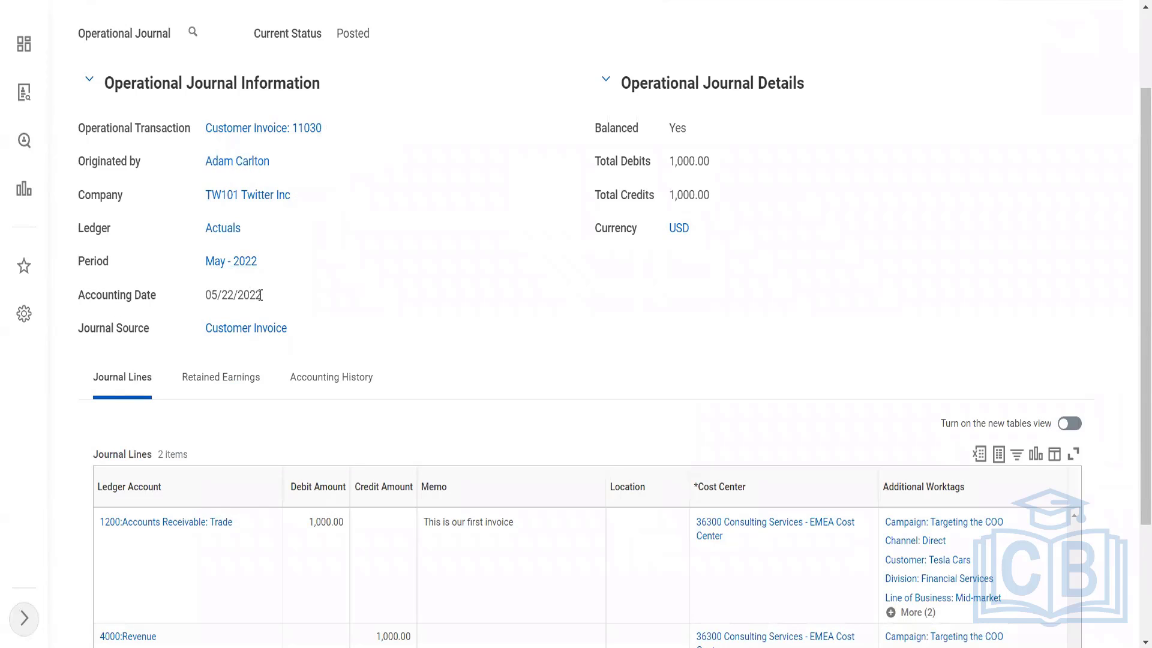
{"action": "scroll", "coordinate": [260, 295], "scroll_direction": "down", "scroll_amount": 1}
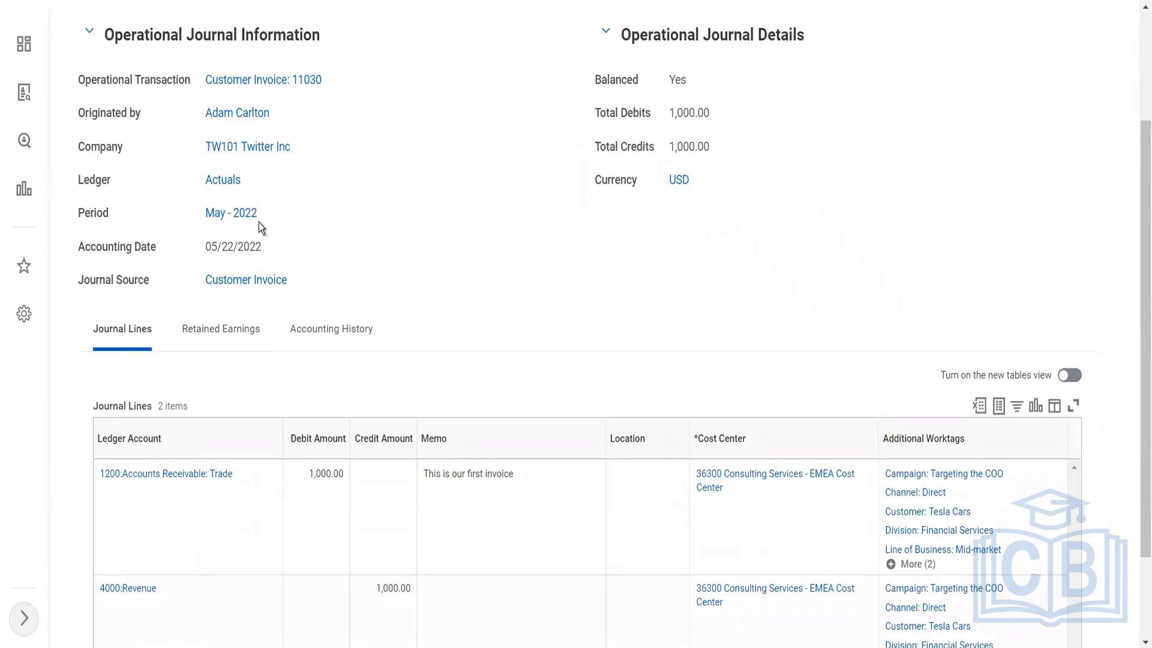
{"action": "scroll", "coordinate": [261, 227], "scroll_direction": "down", "scroll_amount": 2}
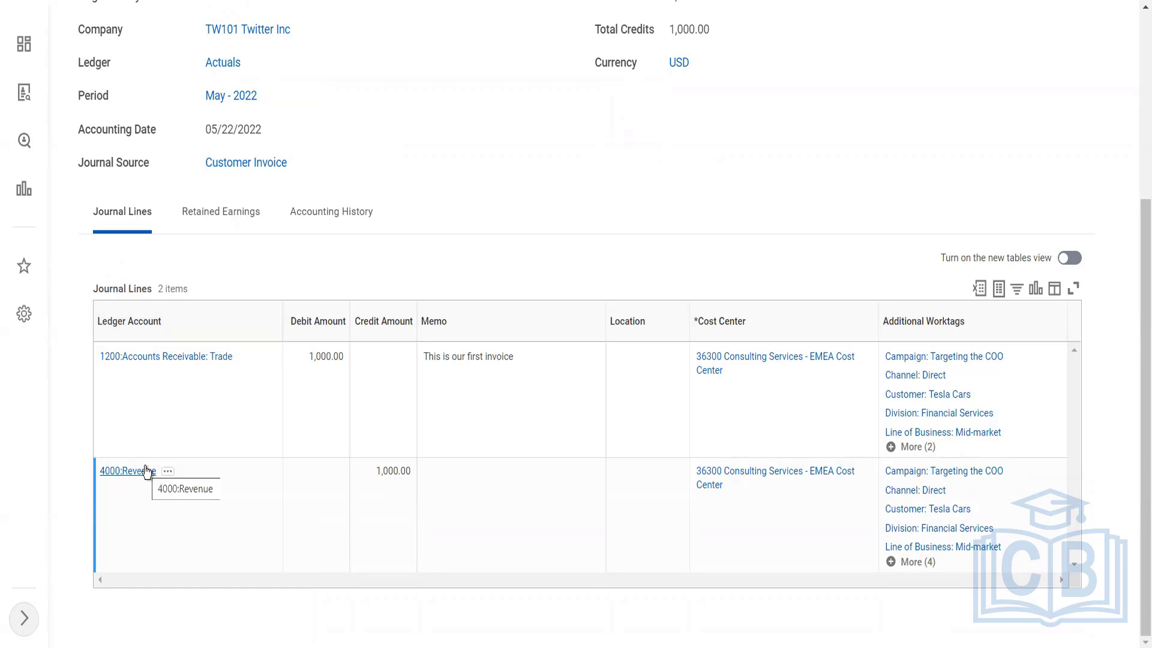
{"action": "scroll", "coordinate": [326, 456], "scroll_direction": "up", "scroll_amount": 5}
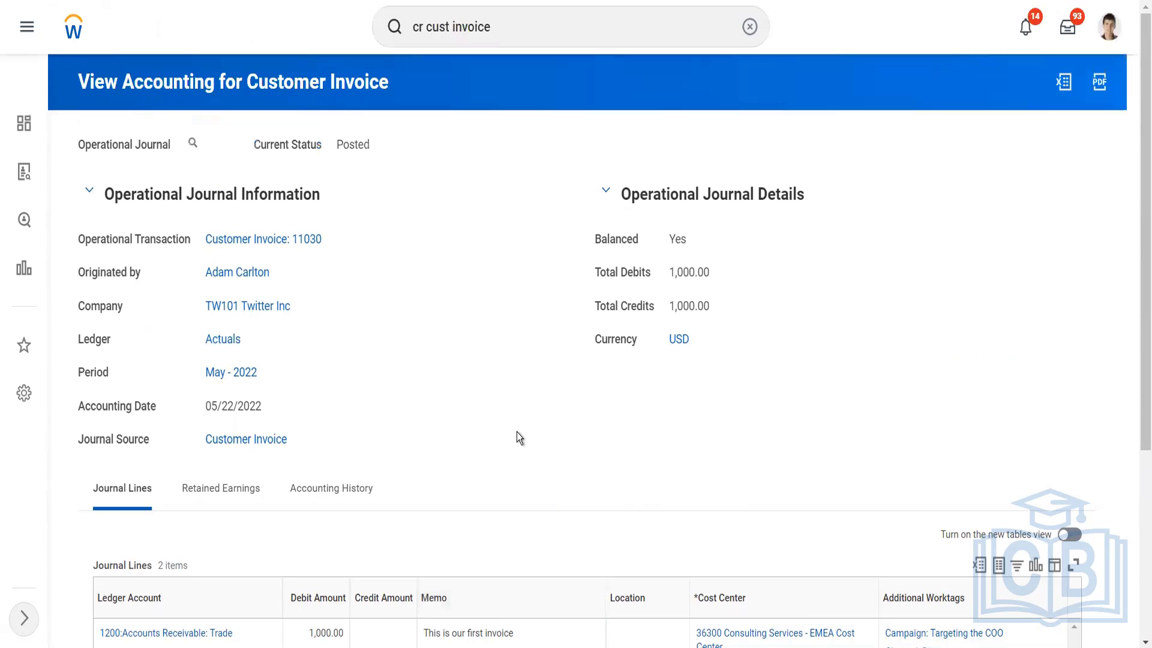
{"action": "scroll", "coordinate": [517, 432], "scroll_direction": "down", "scroll_amount": 5}
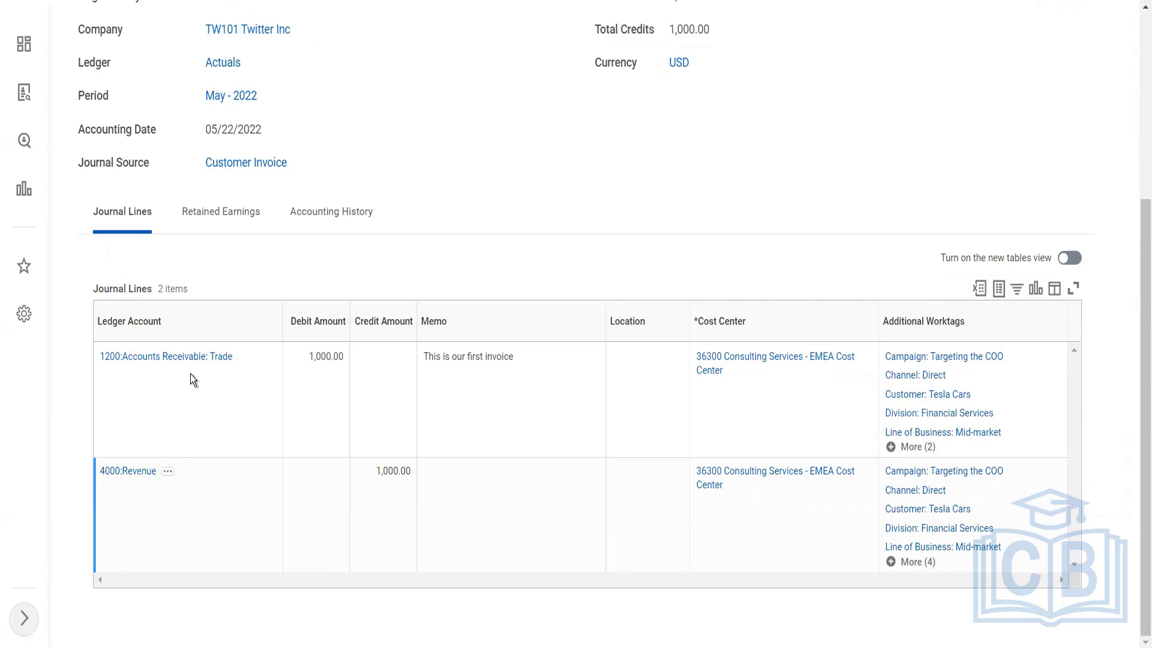
{"action": "mouse_move", "coordinate": [251, 366]}
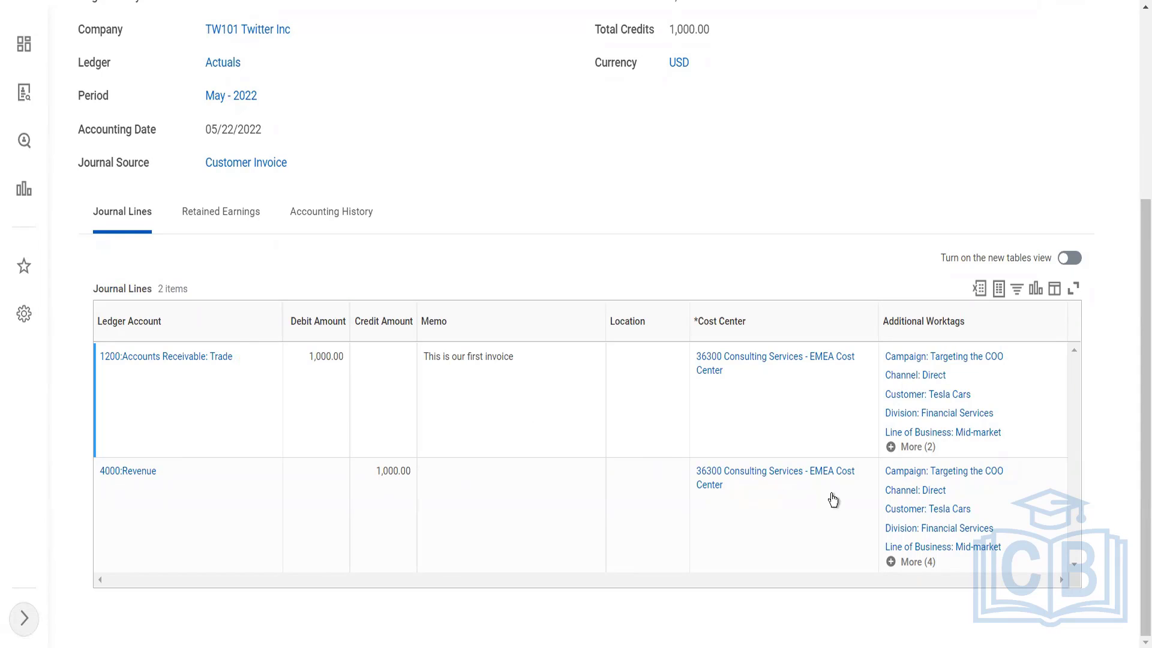
- Expand the additional worktags on the Accounts Receivable: Trade and Revenue journal lines and compare them
{"action": "left_click", "coordinate": [913, 448]}
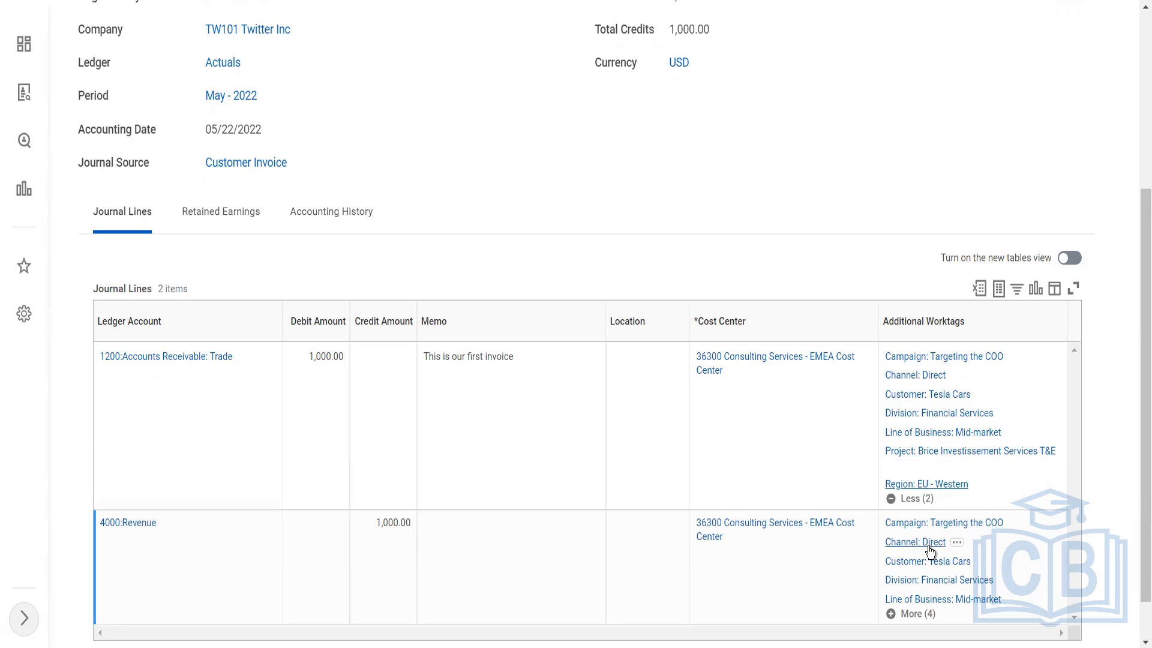
{"action": "scroll", "coordinate": [926, 552], "scroll_direction": "down", "scroll_amount": 1}
{"action": "left_click", "coordinate": [918, 562]}
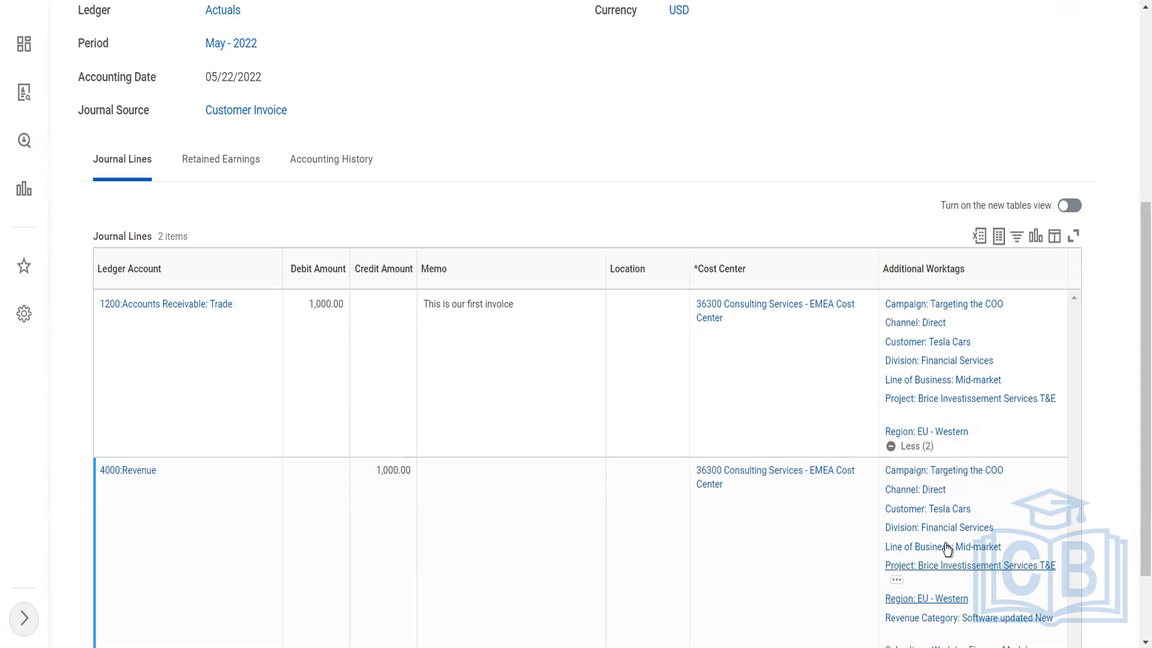
{"action": "scroll", "coordinate": [935, 543], "scroll_direction": "down", "scroll_amount": 2}
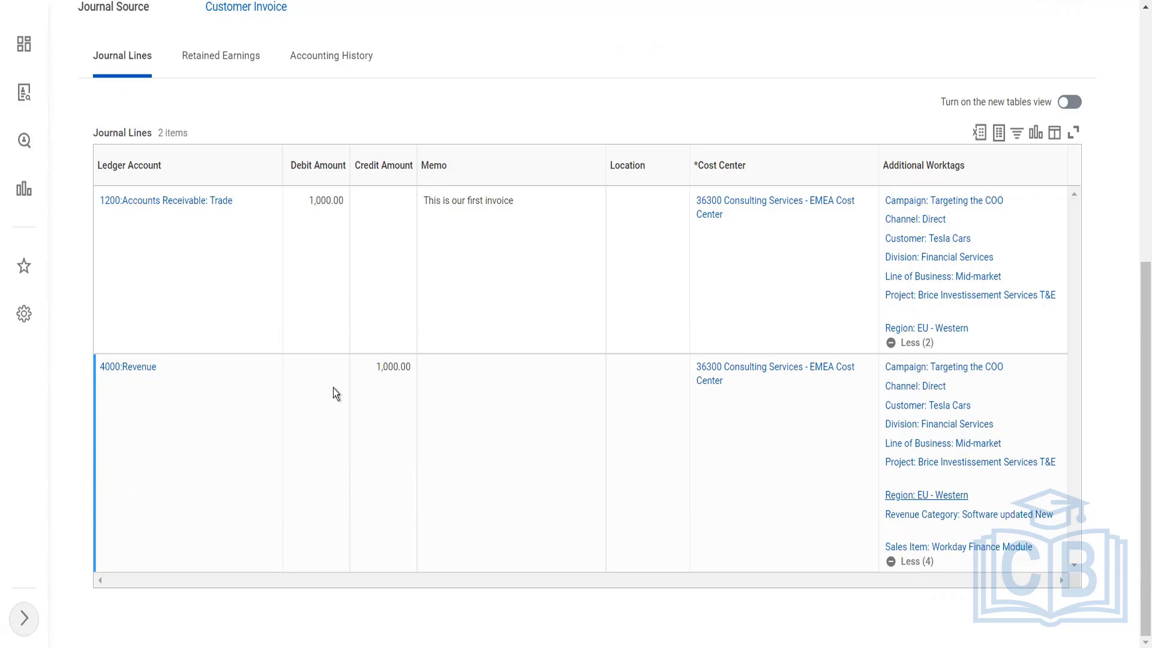
{"action": "mouse_move", "coordinate": [962, 503]}
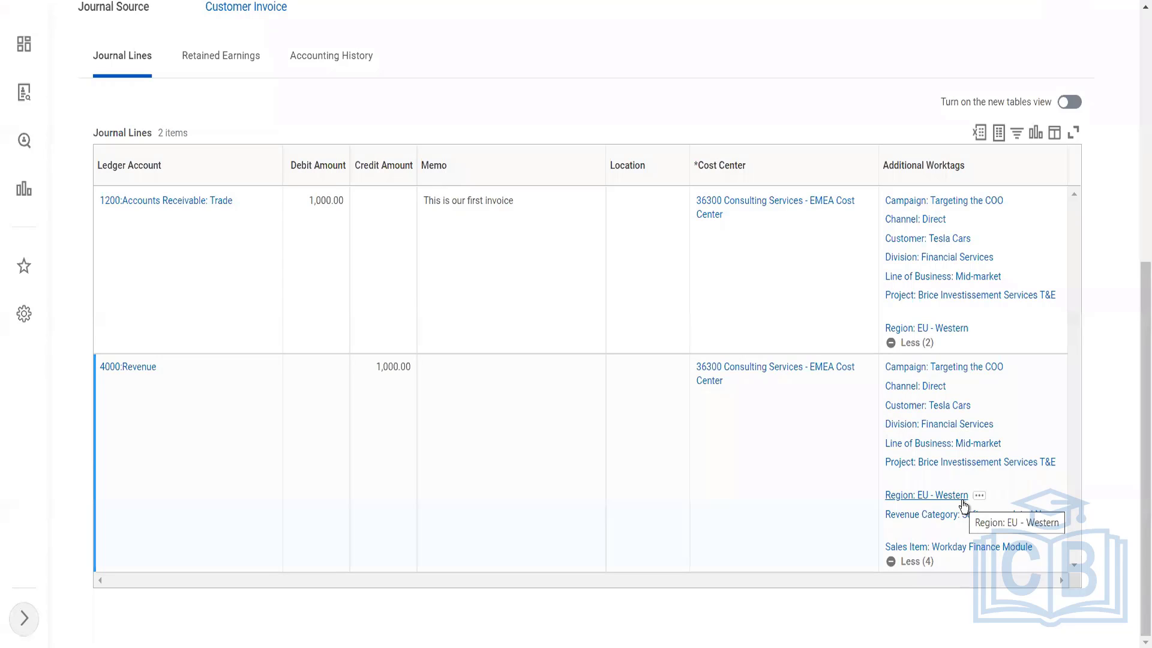
- Search for "view acc post rule" and open the View Account Posting Rule Set report
{"action": "scroll", "coordinate": [698, 253], "scroll_direction": "up", "scroll_amount": 7}
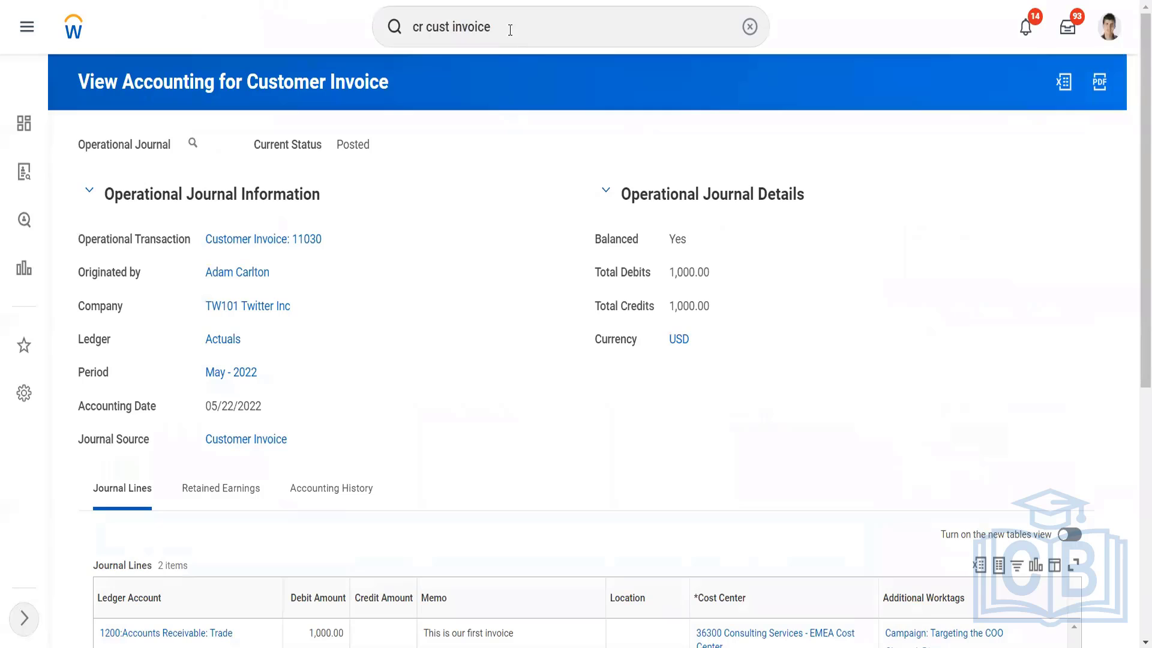
{"action": "left_click", "coordinate": [510, 30]}
{"action": "key", "text": "ctrl+a"}
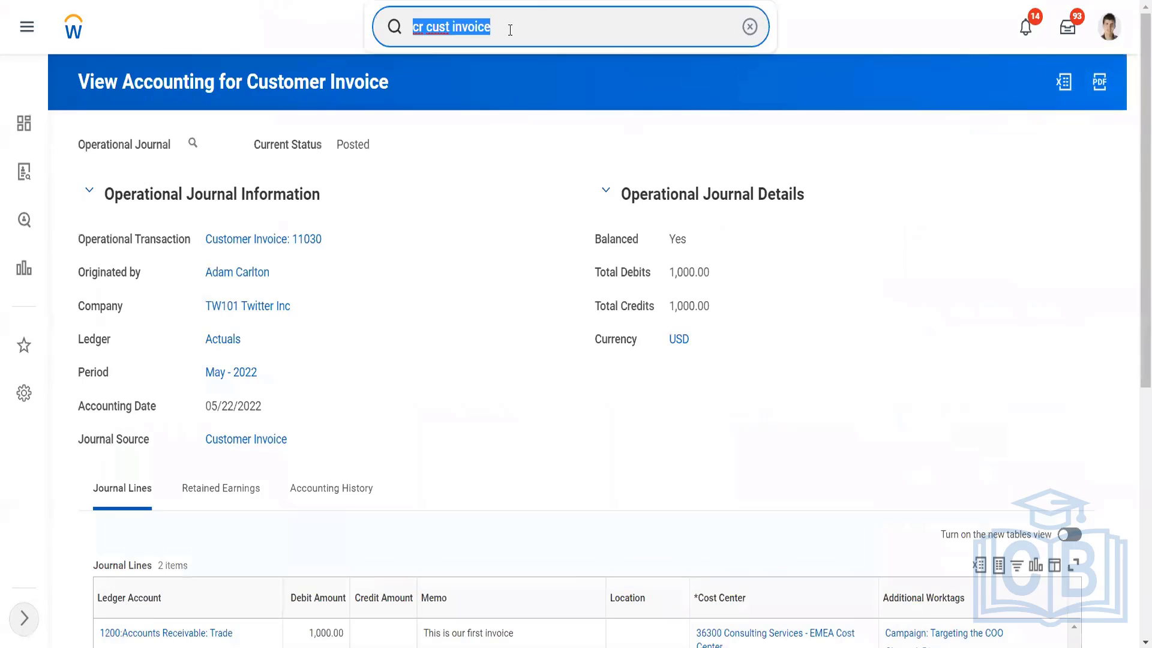
{"action": "type", "text": "view acc "}
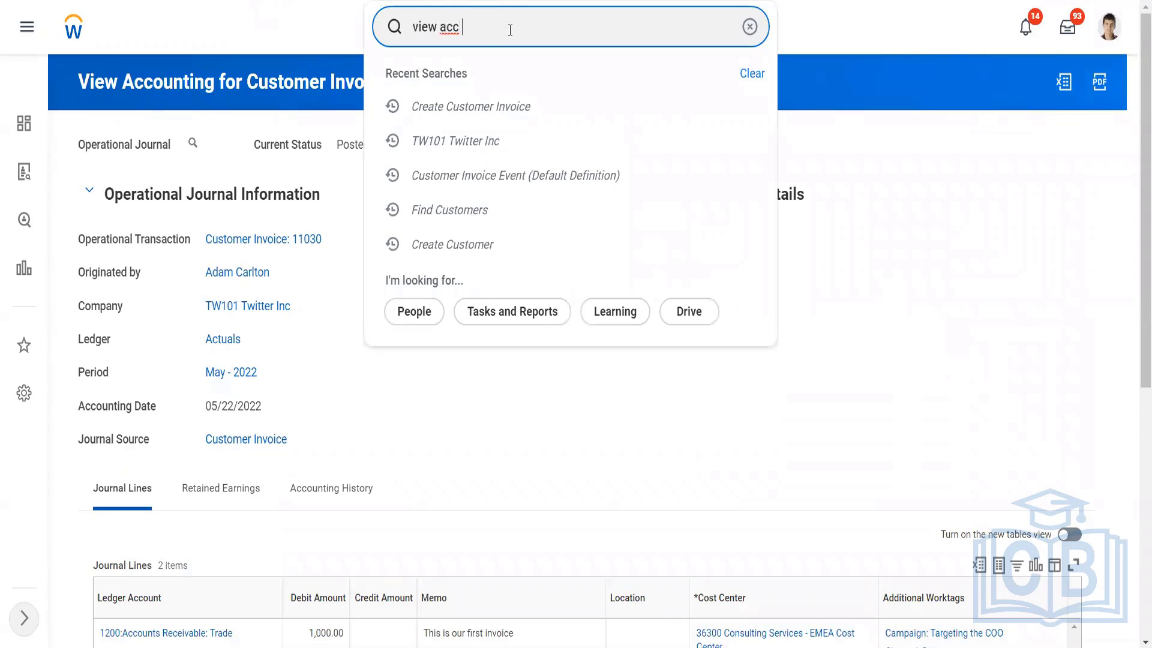
{"action": "type", "text": "post"}
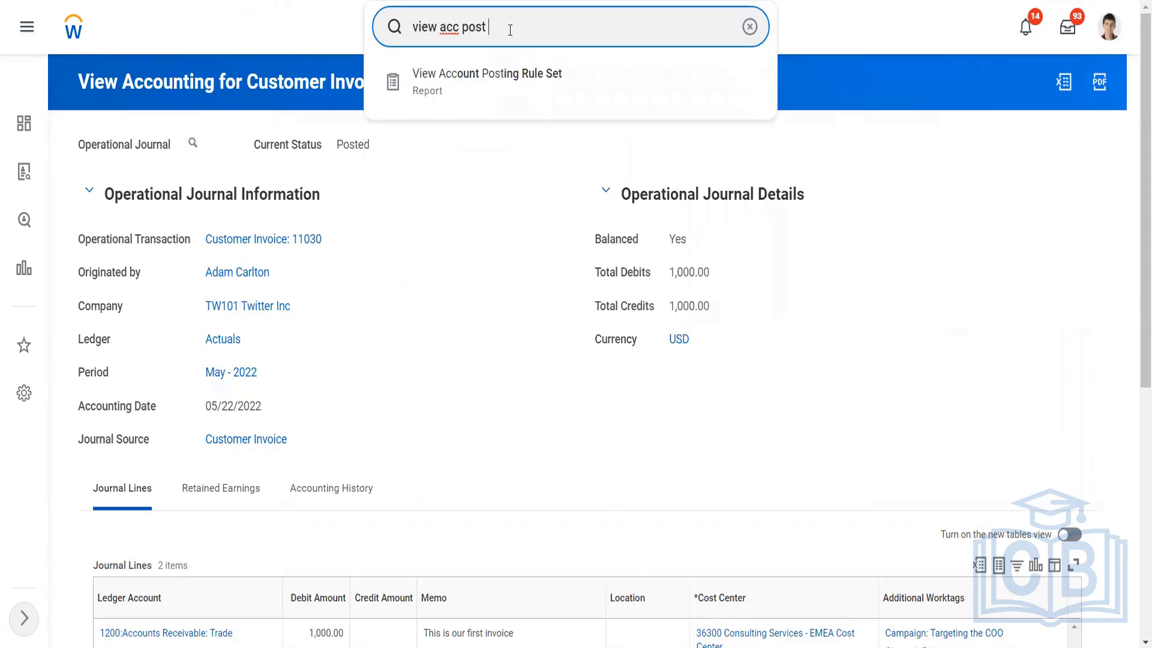
{"action": "type", "text": " rule"}
{"action": "left_click", "coordinate": [513, 90]}
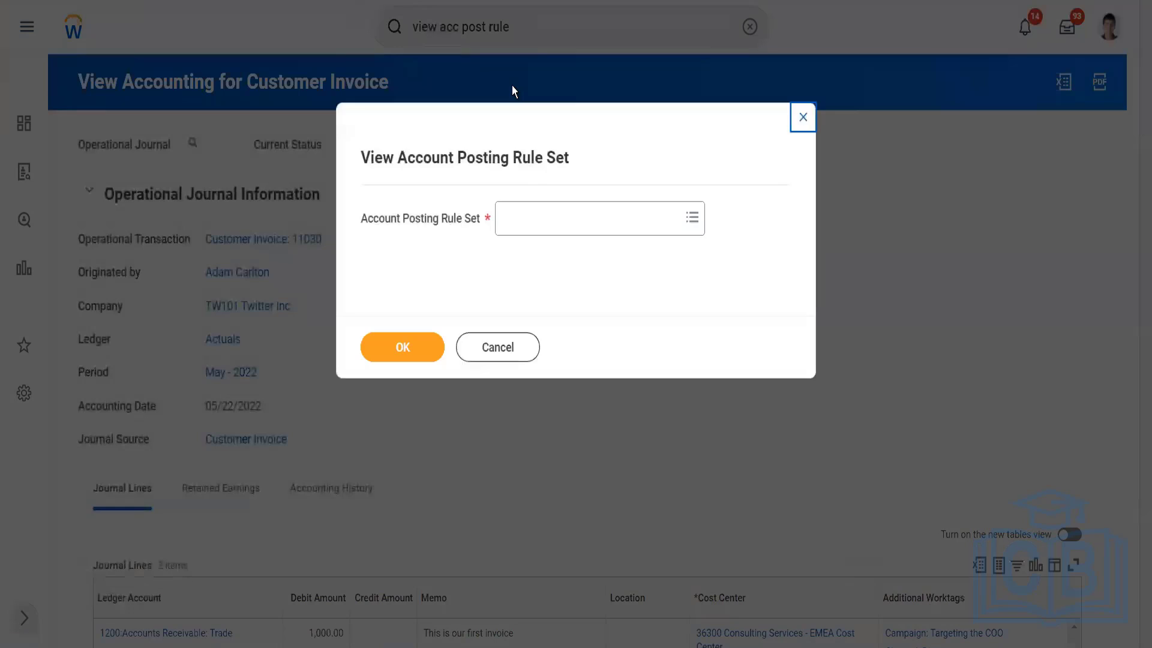
- Run the report for the Standard Corporate Account Posting Rule set, chosen from all rule sets
{"action": "left_click", "coordinate": [532, 211]}
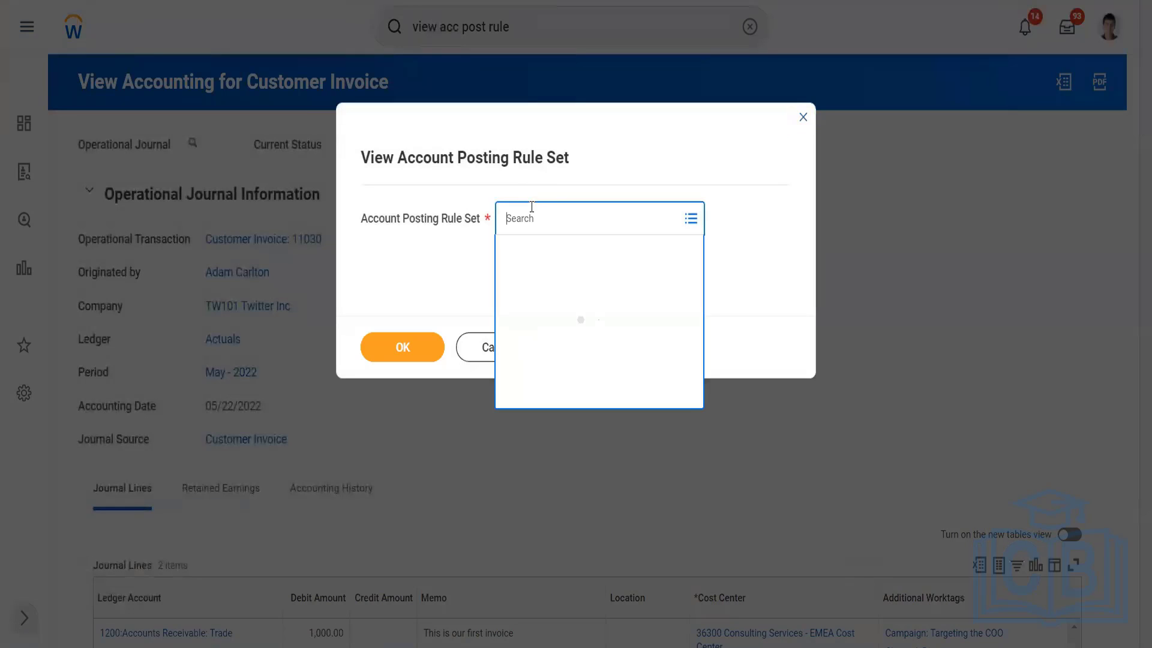
{"action": "left_click", "coordinate": [536, 251]}
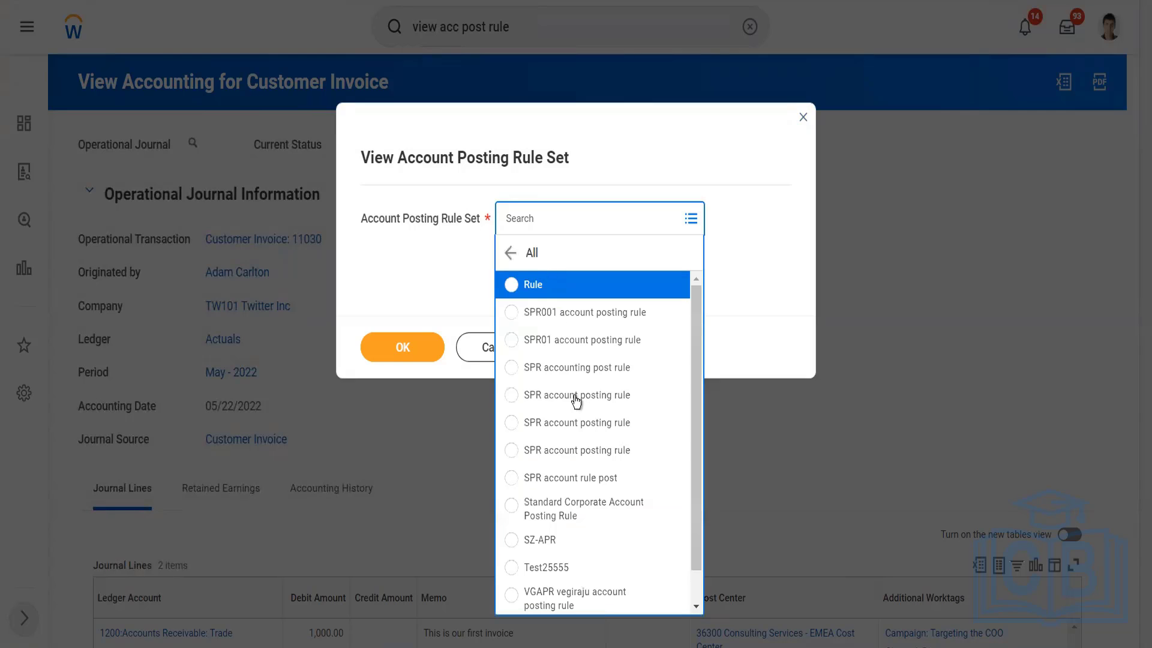
{"action": "left_click", "coordinate": [596, 501]}
{"action": "left_click", "coordinate": [421, 360]}
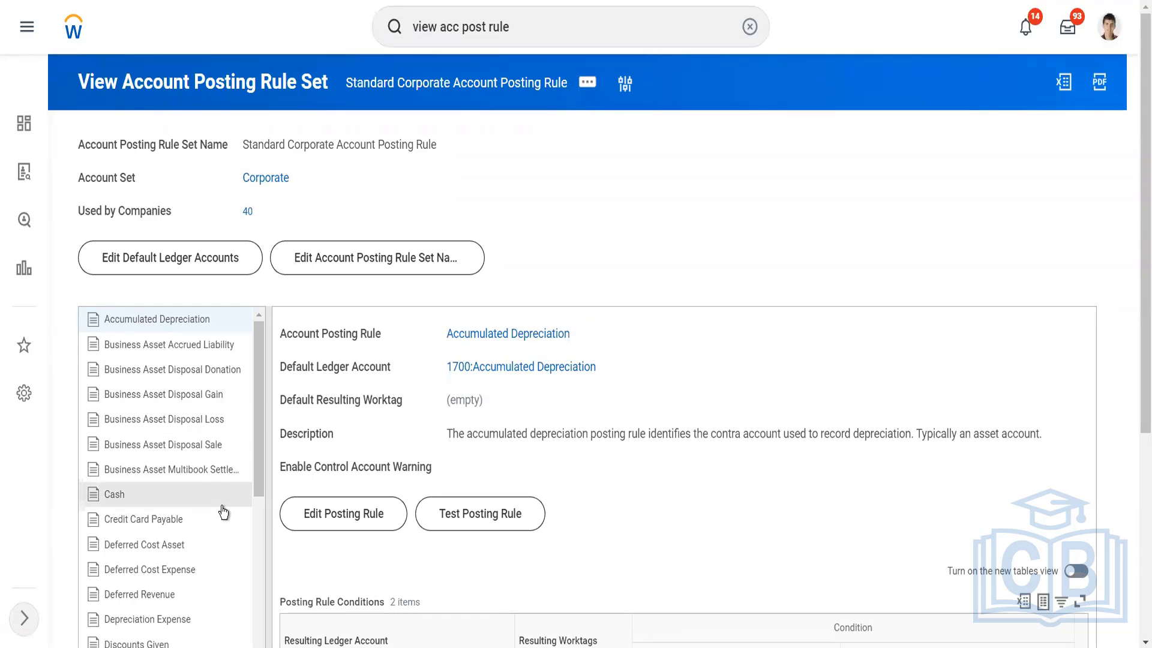
- Open the Revenue posting rule in the rule set and examine its default ledger account and posting rule conditions
{"action": "scroll", "coordinate": [545, 251], "scroll_direction": "down", "scroll_amount": 5}
{"action": "scroll", "coordinate": [165, 241], "scroll_direction": "down", "scroll_amount": 10}
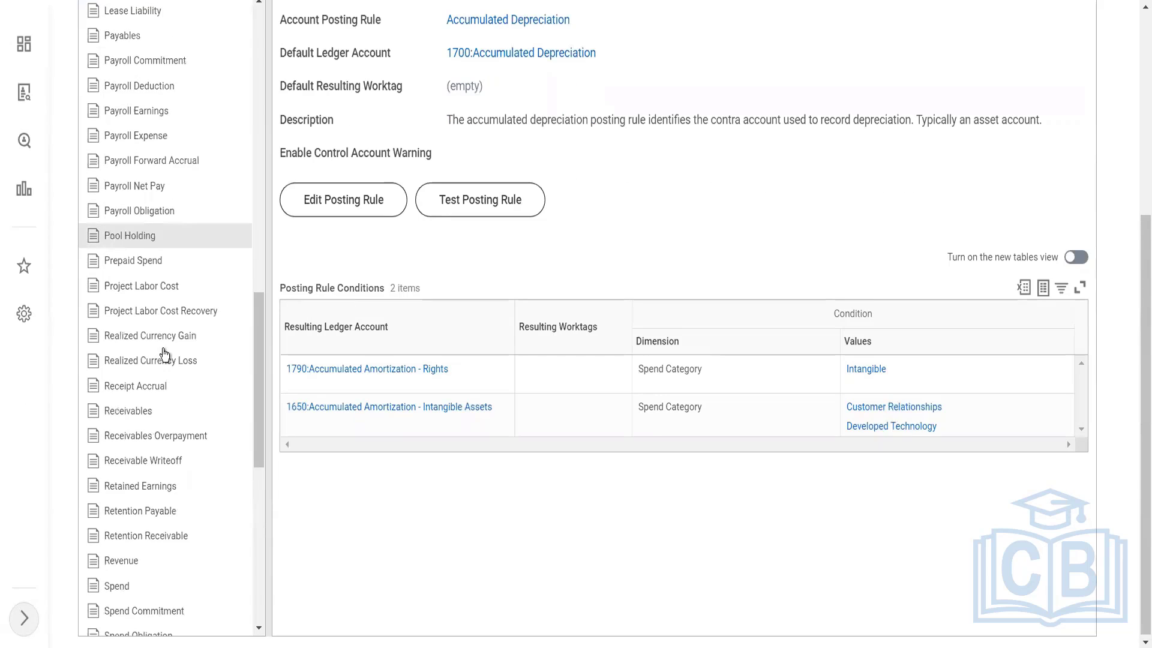
{"action": "scroll", "coordinate": [164, 354], "scroll_direction": "down", "scroll_amount": 3}
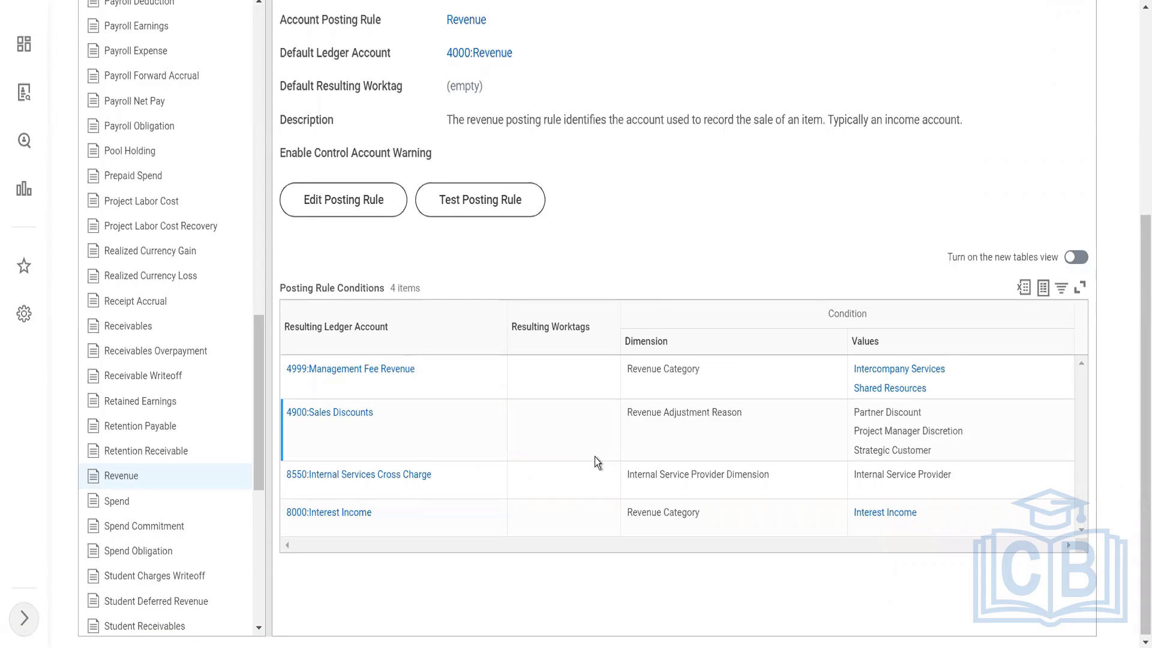
{"action": "scroll", "coordinate": [596, 456], "scroll_direction": "up", "scroll_amount": 5}
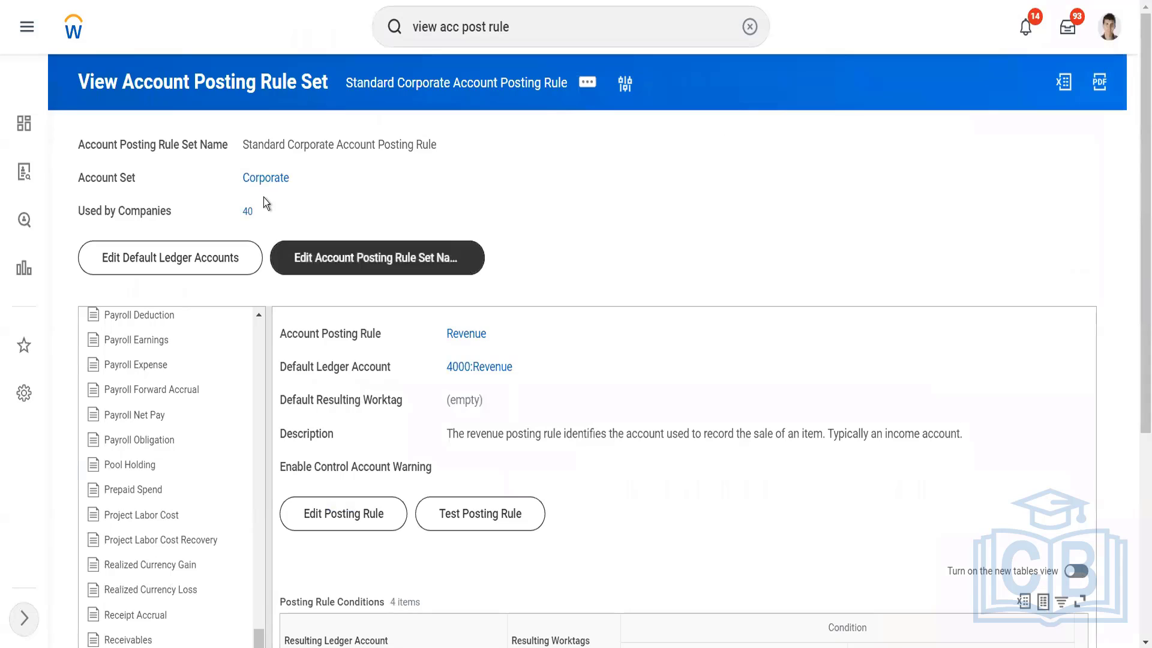
- Open the Corporate account set from the posting rule set in a new tab and start editing it
{"action": "right_click", "coordinate": [264, 184]}
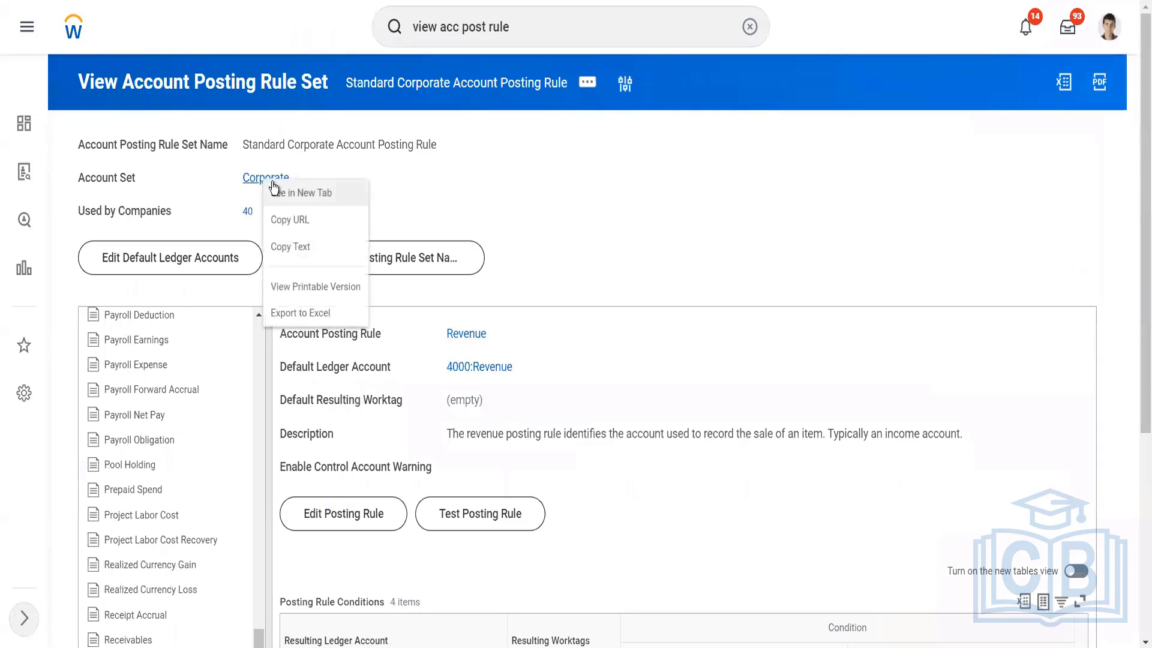
{"action": "left_click", "coordinate": [271, 183]}
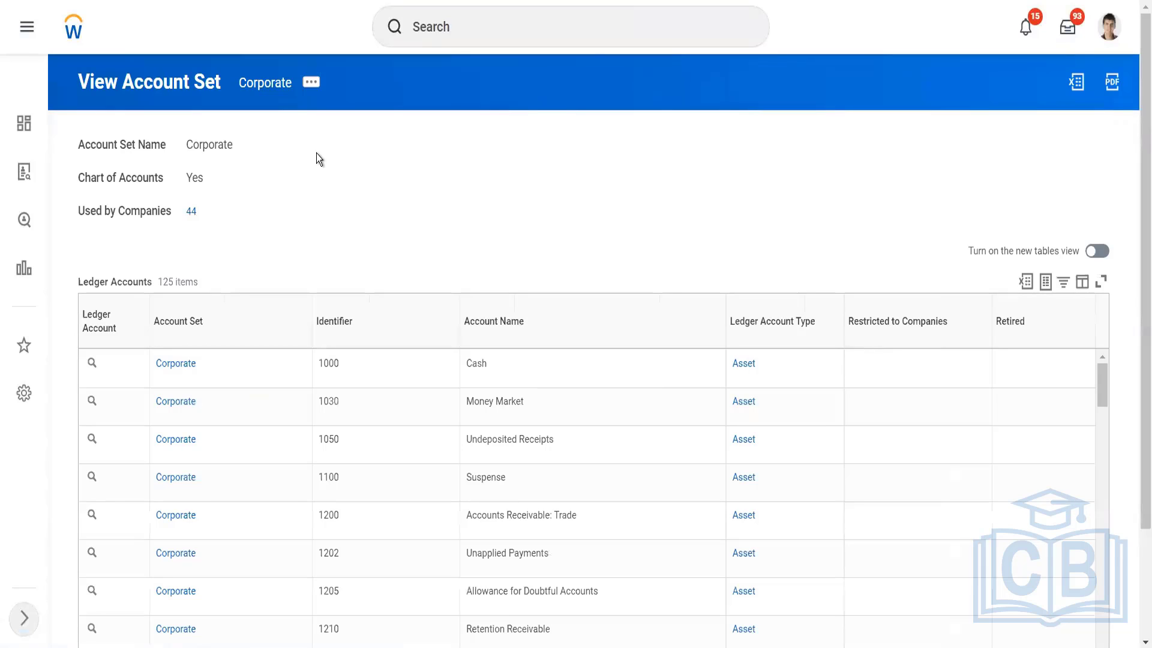
{"action": "left_click", "coordinate": [311, 82]}
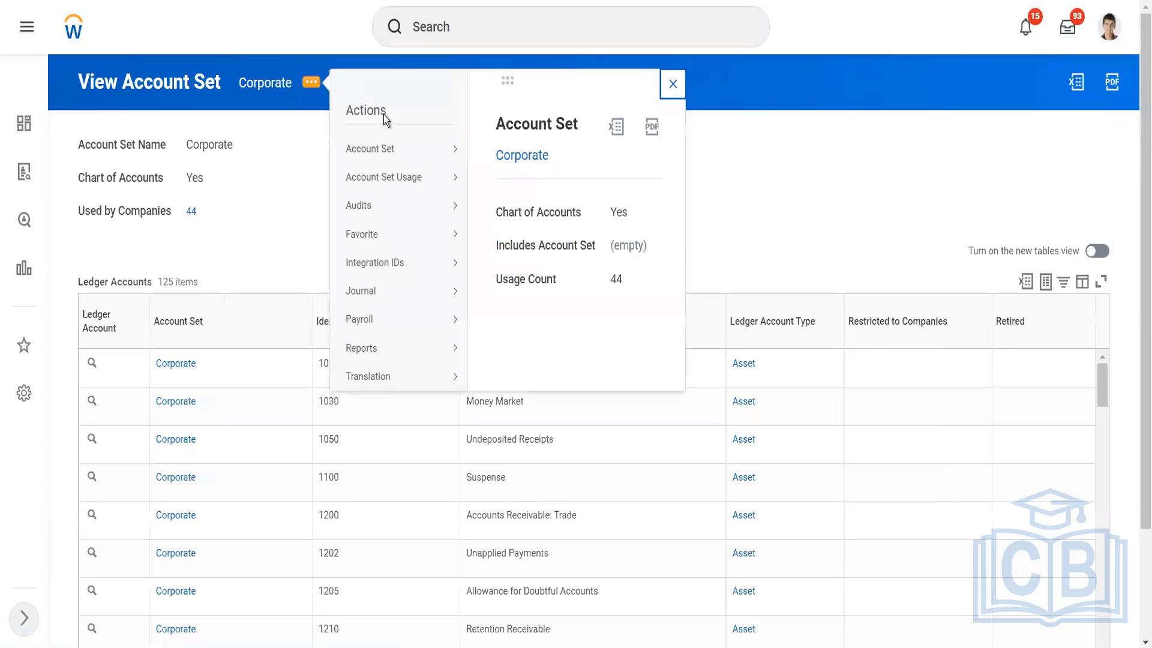
{"action": "mouse_move", "coordinate": [417, 148]}
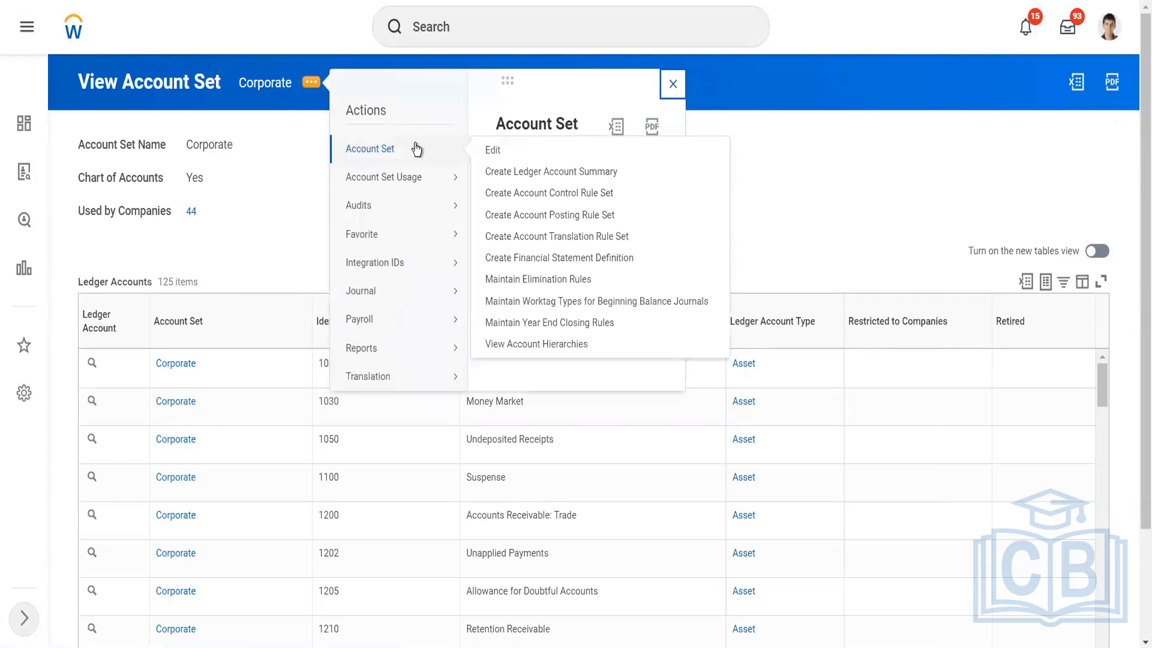
{"action": "mouse_move", "coordinate": [437, 192]}
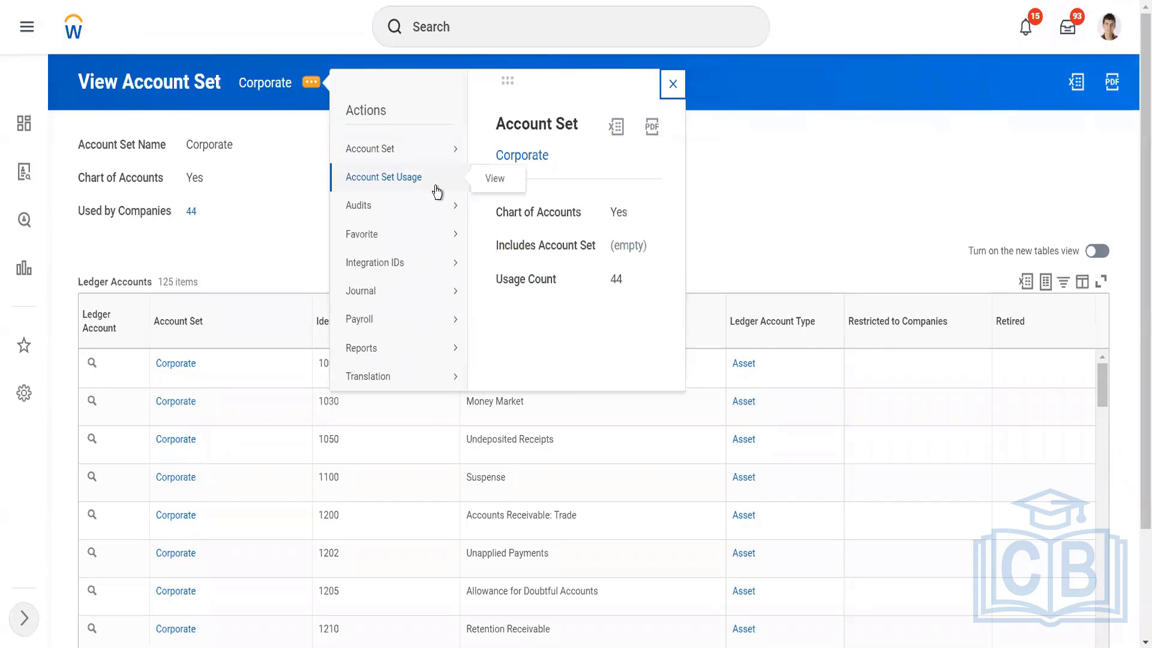
{"action": "mouse_move", "coordinate": [479, 146]}
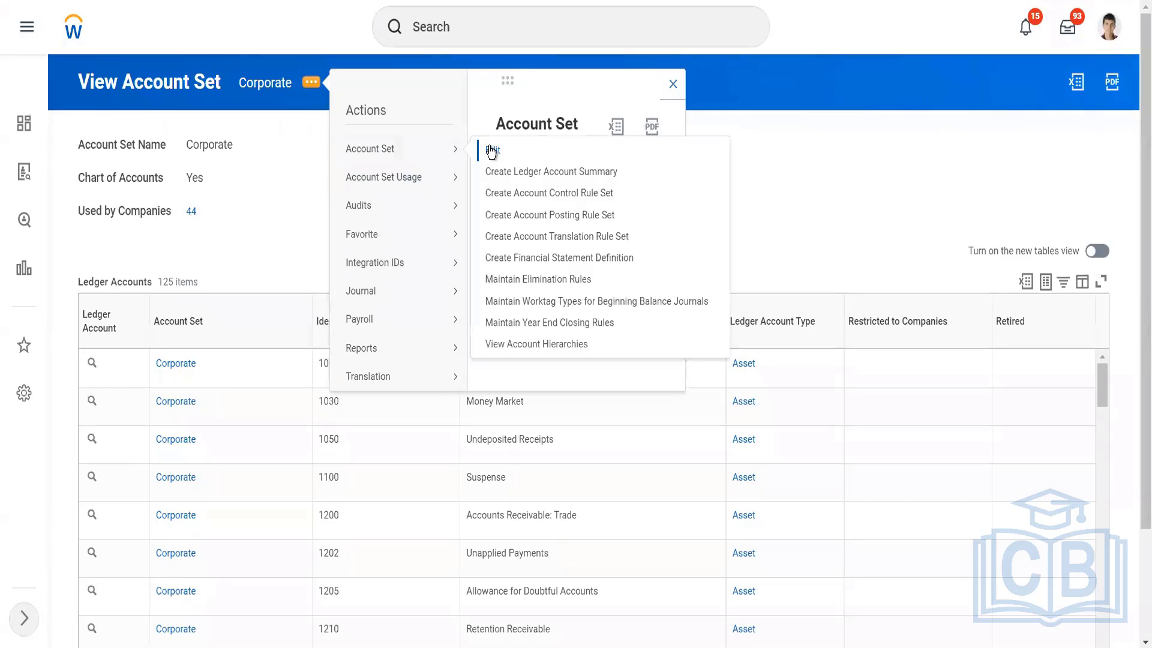
{"action": "left_click", "coordinate": [491, 150]}
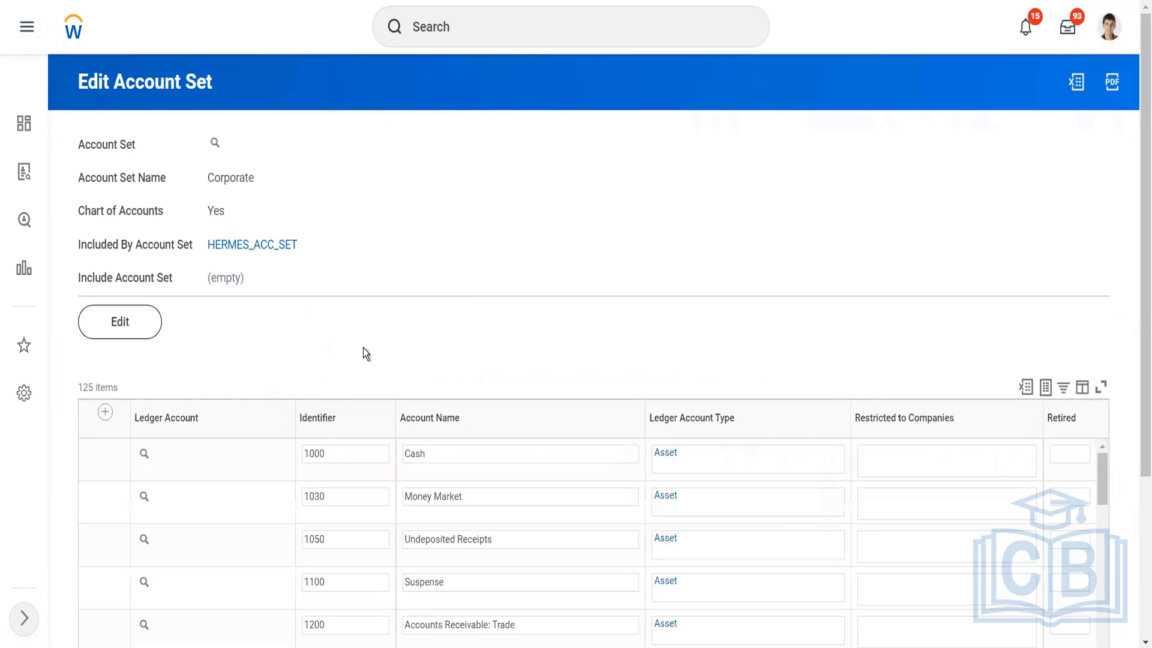
- Look through the existing ledger accounts of the Corporate account set, from the asset accounts to the liability accounts
{"action": "scroll", "coordinate": [362, 347], "scroll_direction": "down", "scroll_amount": 2}
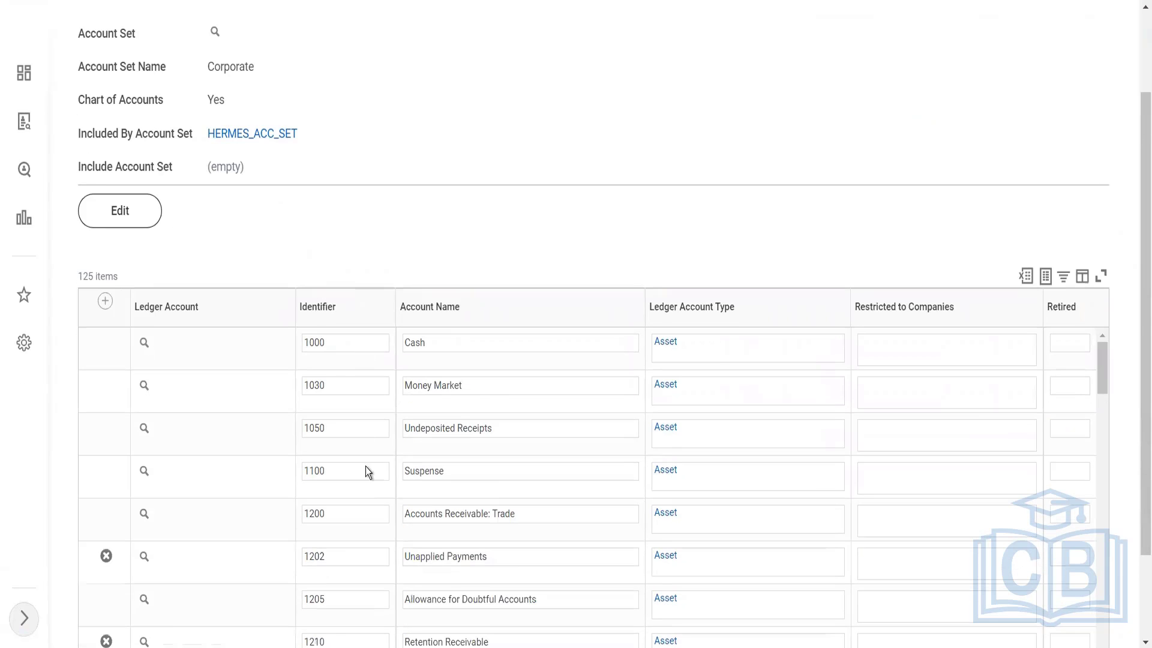
{"action": "left_click", "coordinate": [368, 471]}
{"action": "scroll", "coordinate": [368, 474], "scroll_direction": "down", "scroll_amount": 2}
{"action": "scroll", "coordinate": [369, 473], "scroll_direction": "down", "scroll_amount": 8}
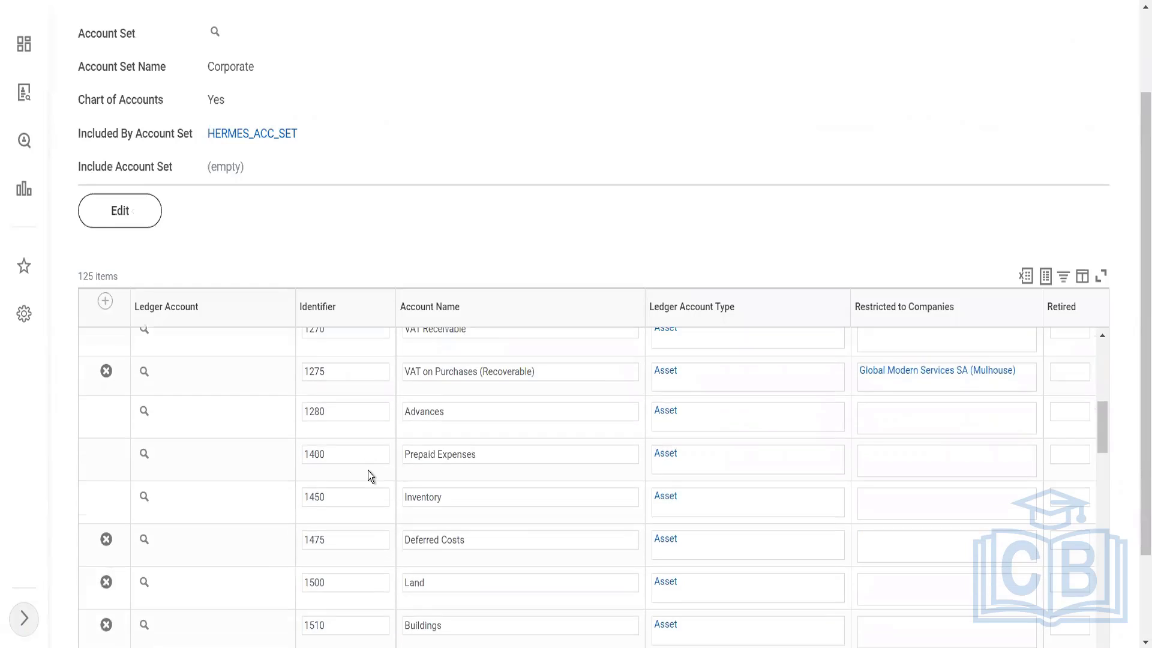
{"action": "left_click", "coordinate": [369, 470]}
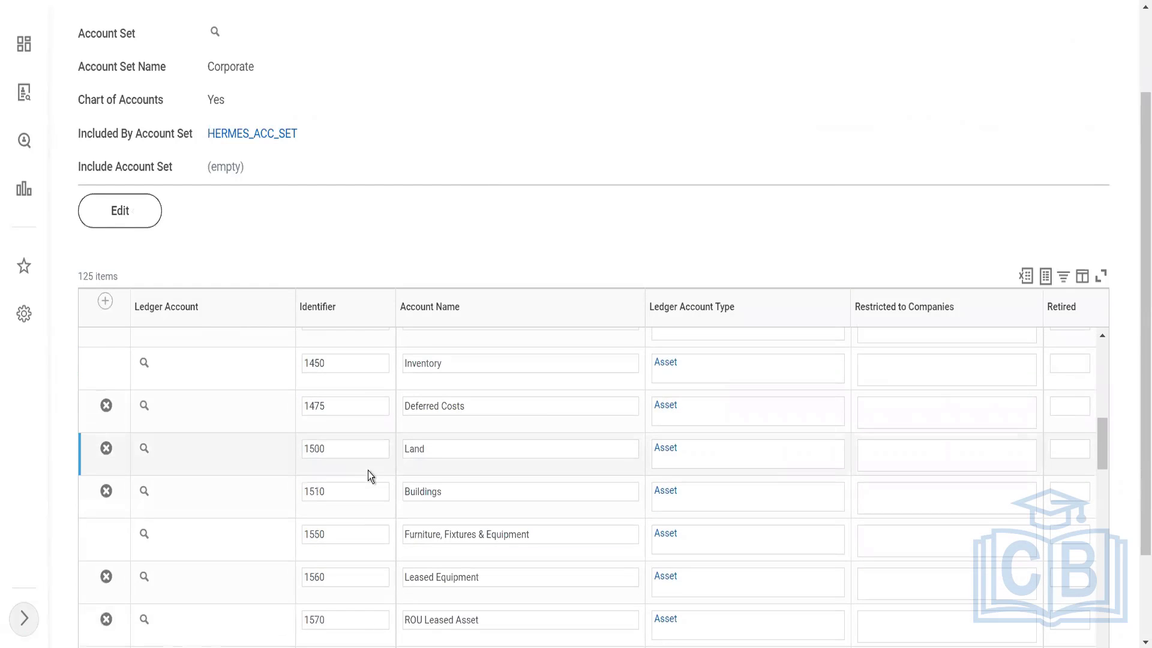
{"action": "scroll", "coordinate": [368, 470], "scroll_direction": "down", "scroll_amount": 8}
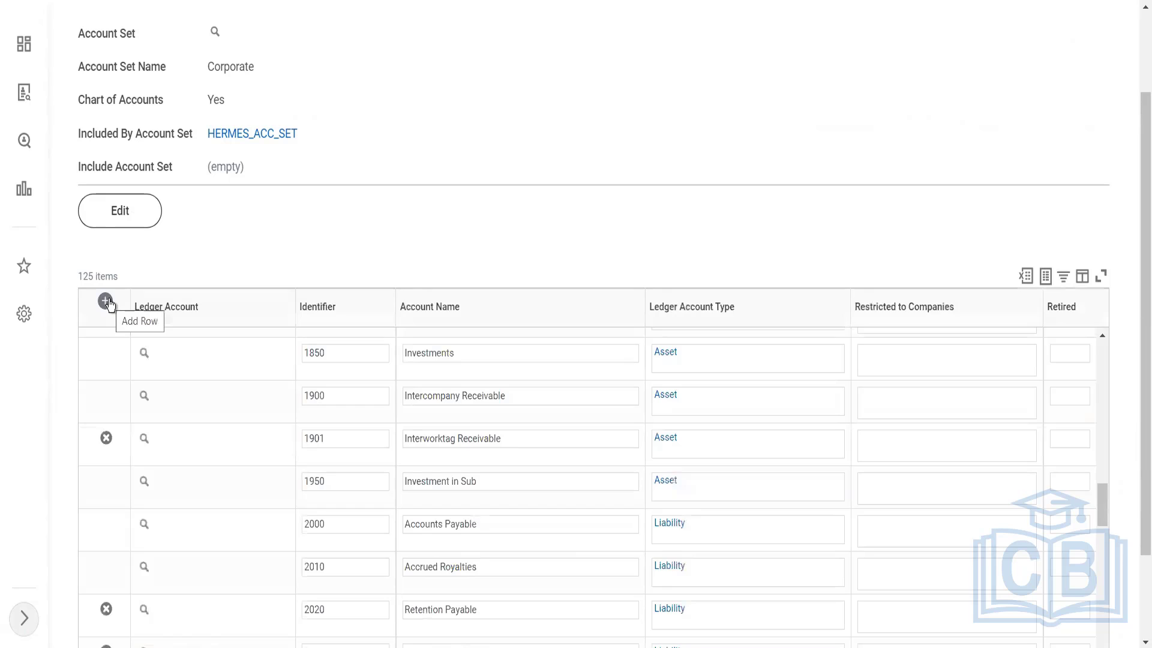
{"action": "left_click", "coordinate": [317, 457]}
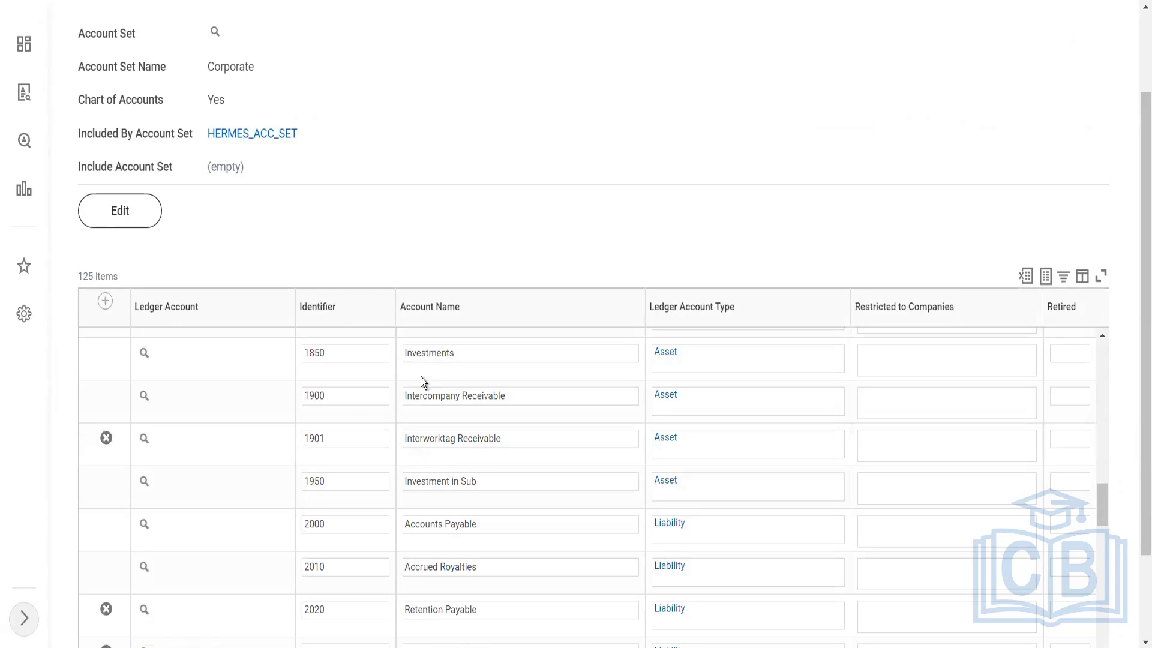
- Add a ledger account to the Corporate account set with identifier 14444, name Revenue Category Twitter and type Income
{"action": "left_click", "coordinate": [105, 301]}
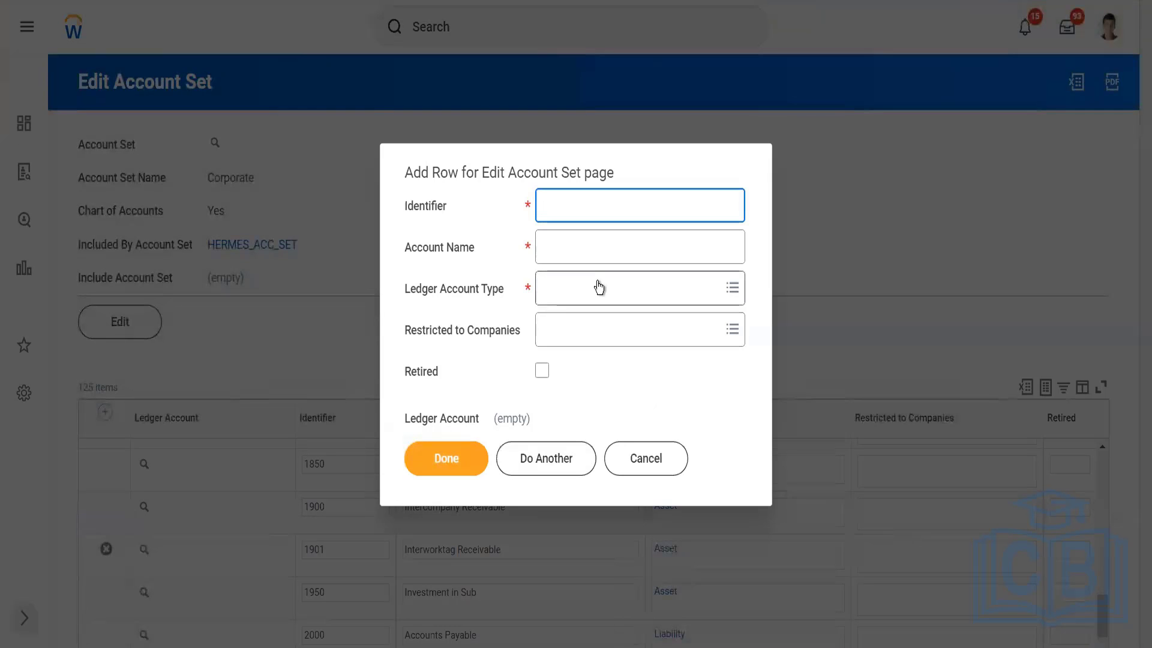
{"action": "type", "text": "14444"}
{"action": "key", "text": "Tab"}
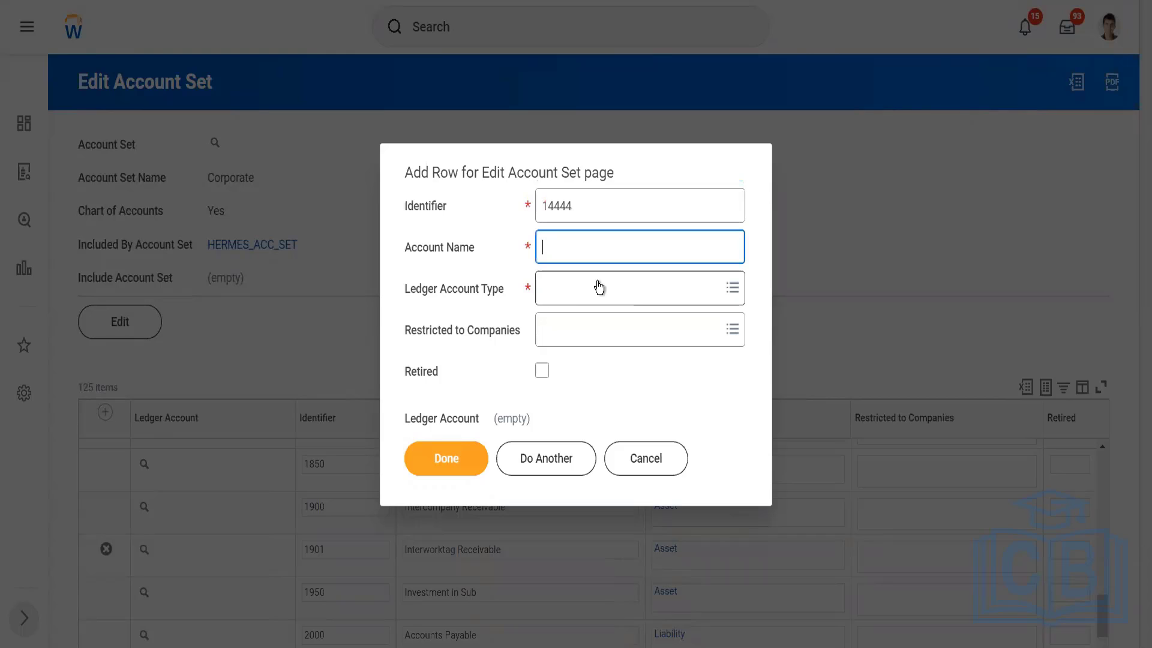
{"action": "type", "text": "Revenue Category"}
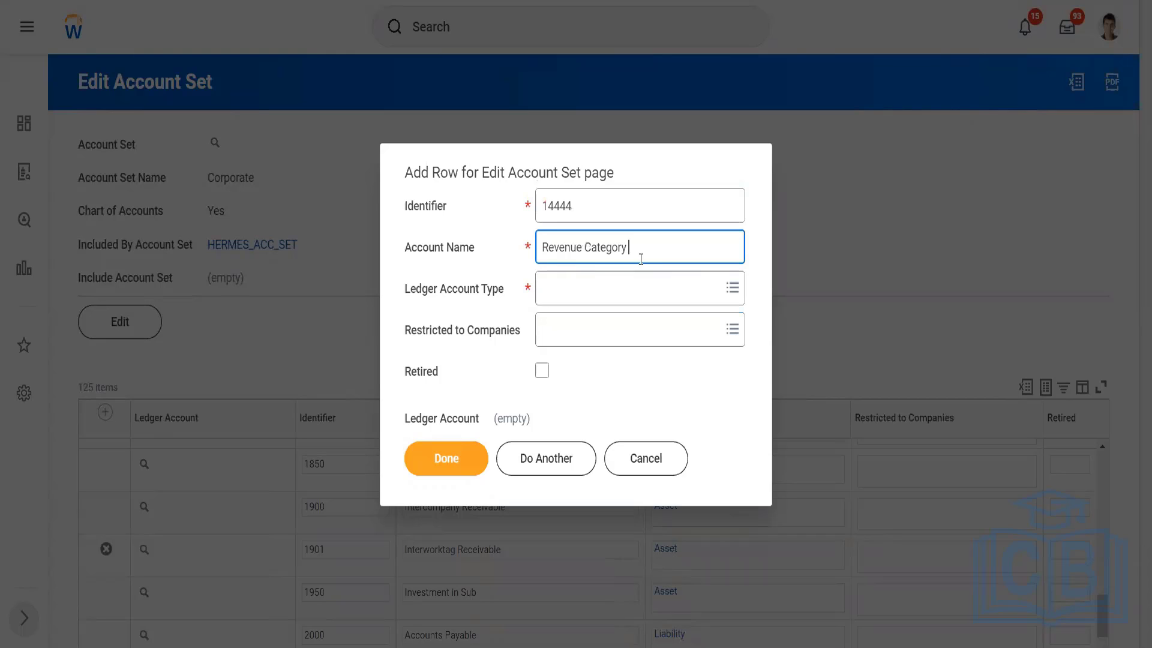
{"action": "type", "text": " Twitter"}
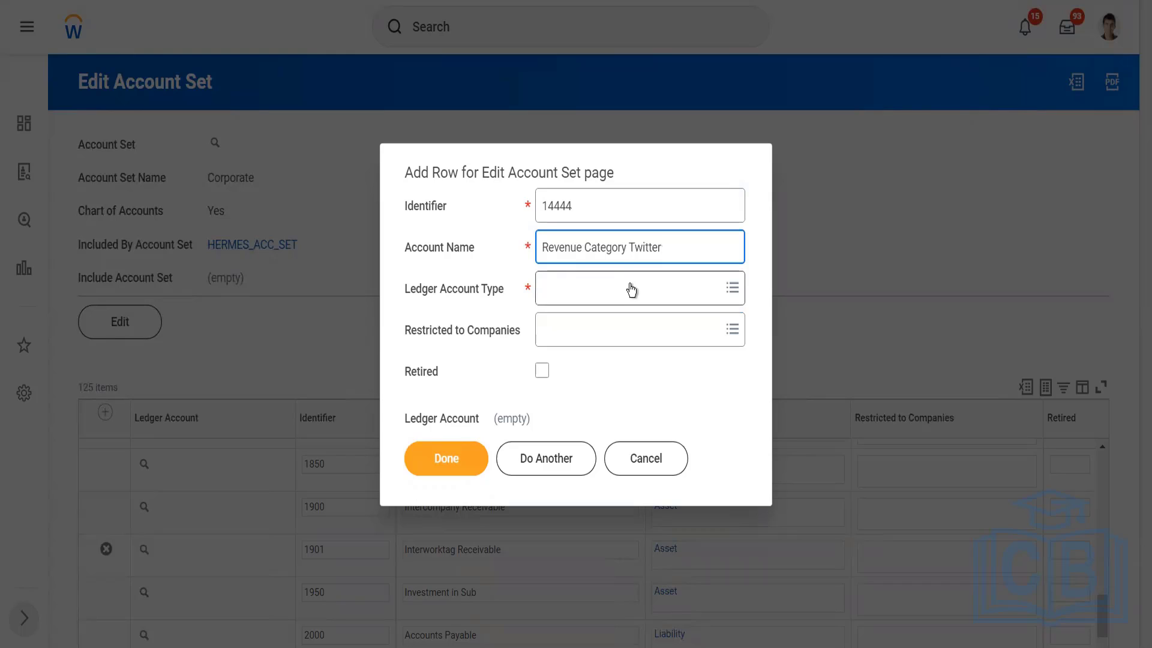
{"action": "left_click", "coordinate": [631, 288]}
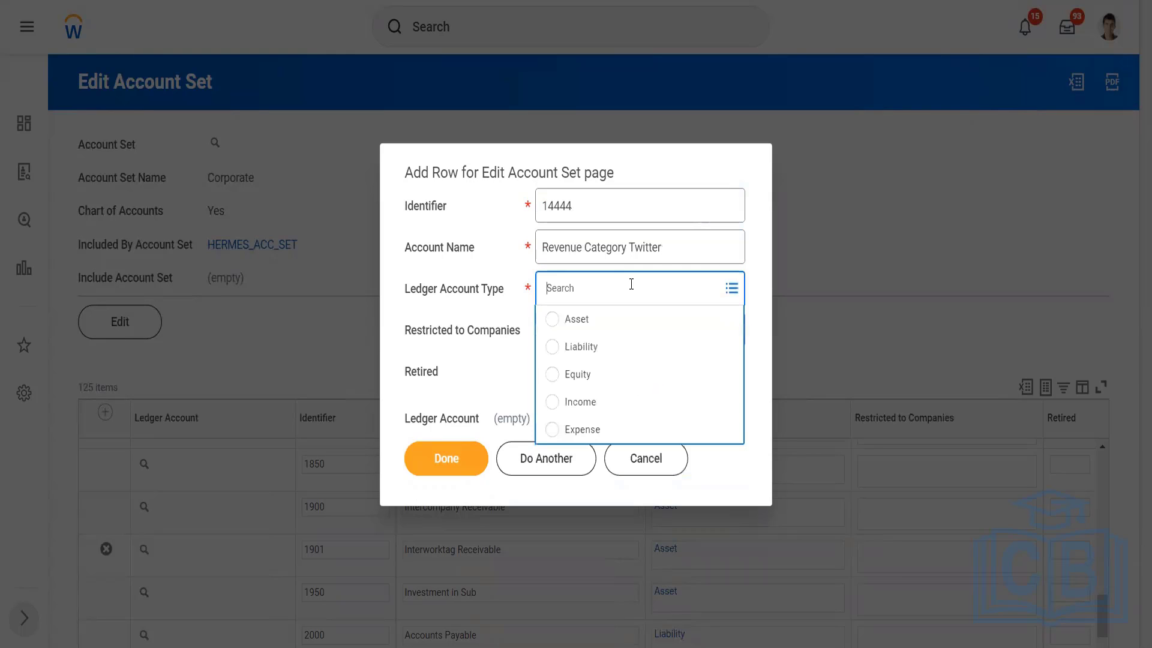
{"action": "left_click", "coordinate": [604, 406]}
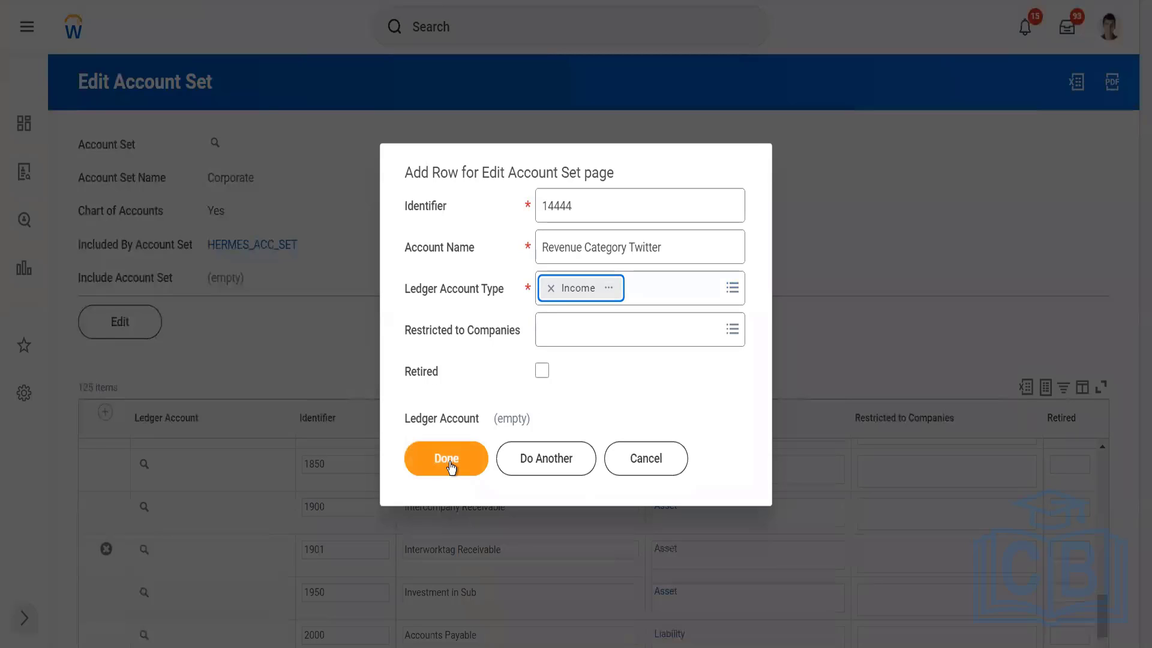
{"action": "left_click", "coordinate": [450, 466]}
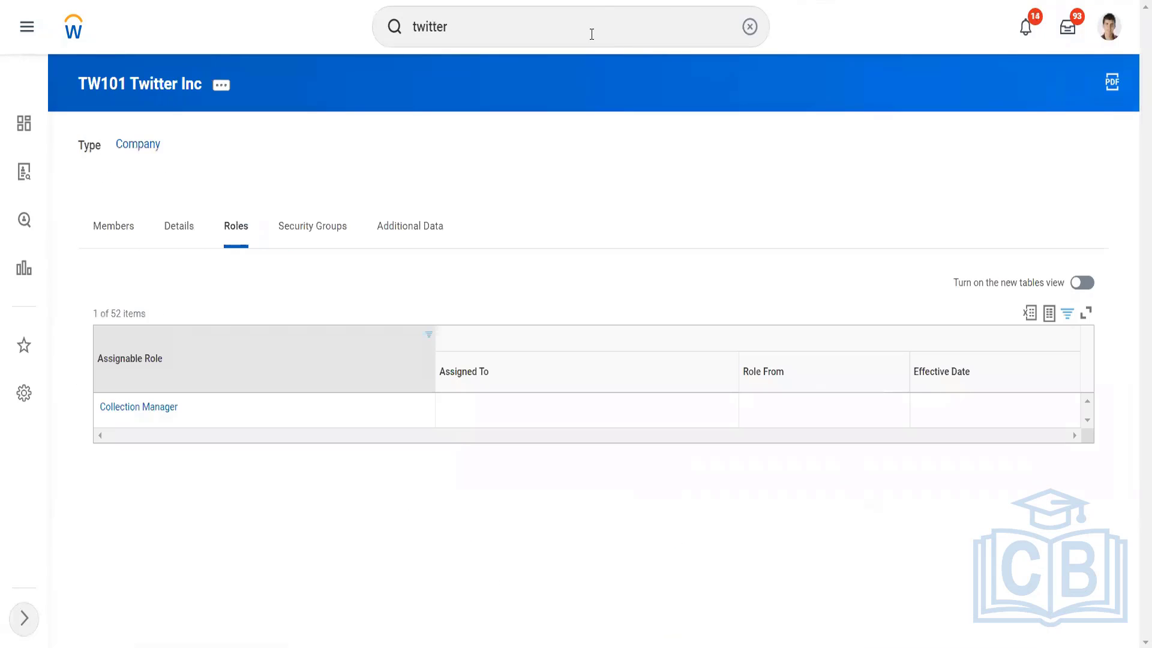
- Return to the Standard Corporate Account Posting Rule set and reopen its Revenue posting rule with the posting rule conditions
{"action": "left_click", "coordinate": [591, 34]}
{"action": "key", "text": "Return"}
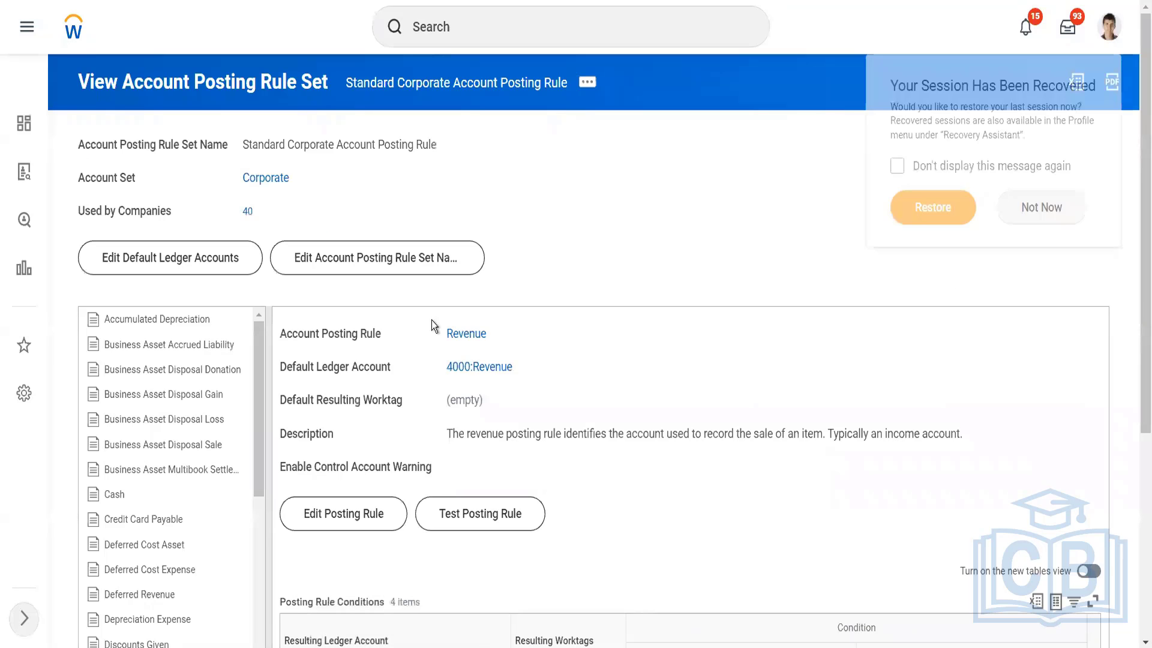
{"action": "scroll", "coordinate": [164, 411], "scroll_direction": "down", "scroll_amount": 10}
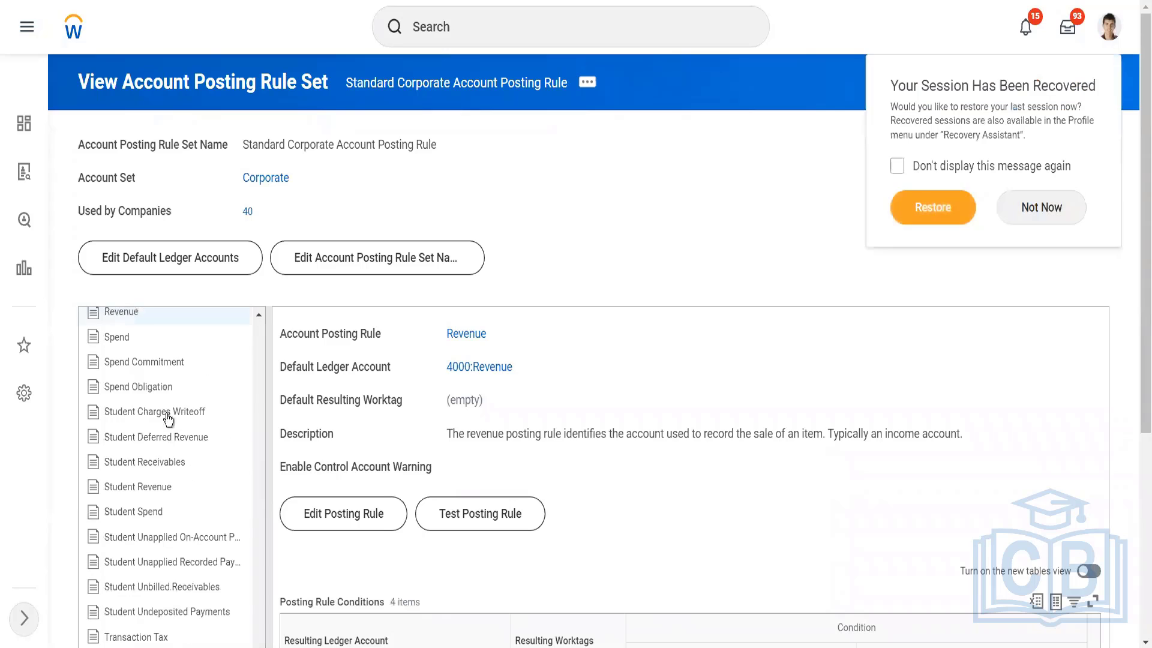
{"action": "left_click", "coordinate": [162, 362]}
{"action": "left_click", "coordinate": [142, 313]}
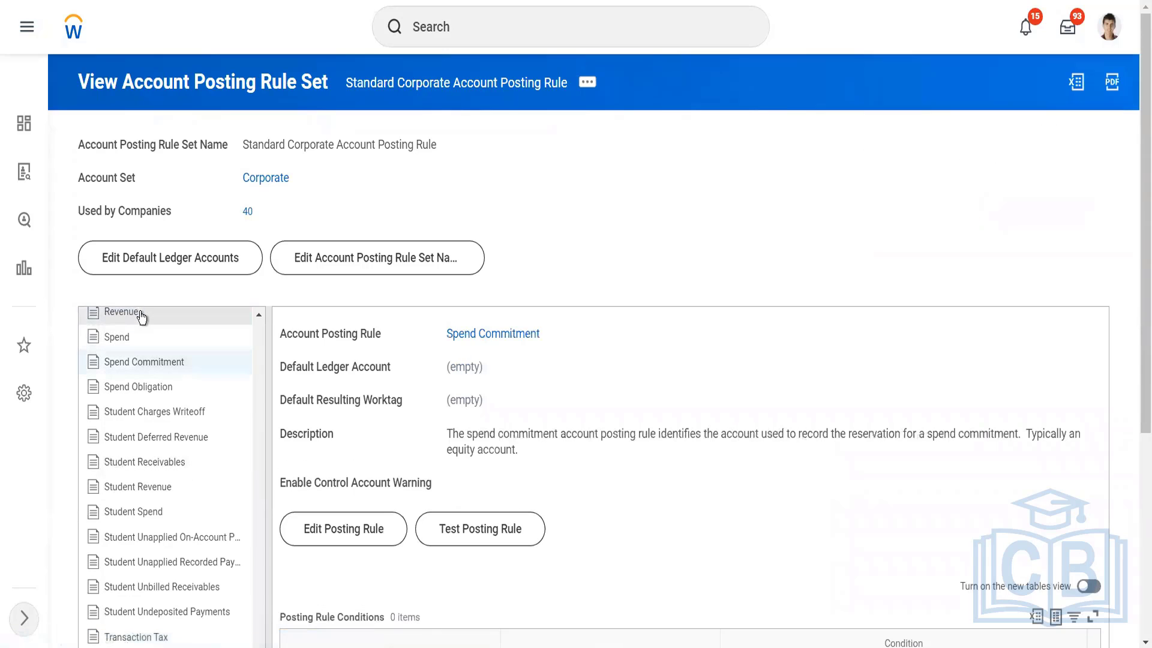
{"action": "scroll", "coordinate": [573, 422], "scroll_direction": "down", "scroll_amount": 5}
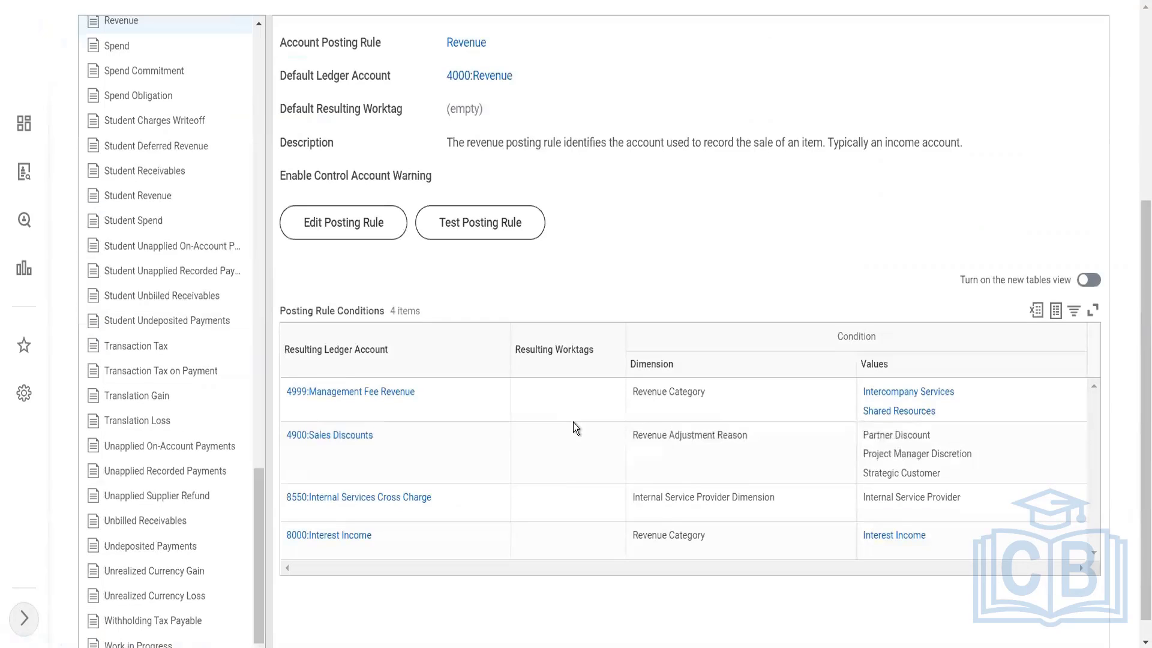
{"action": "mouse_move", "coordinate": [517, 80]}
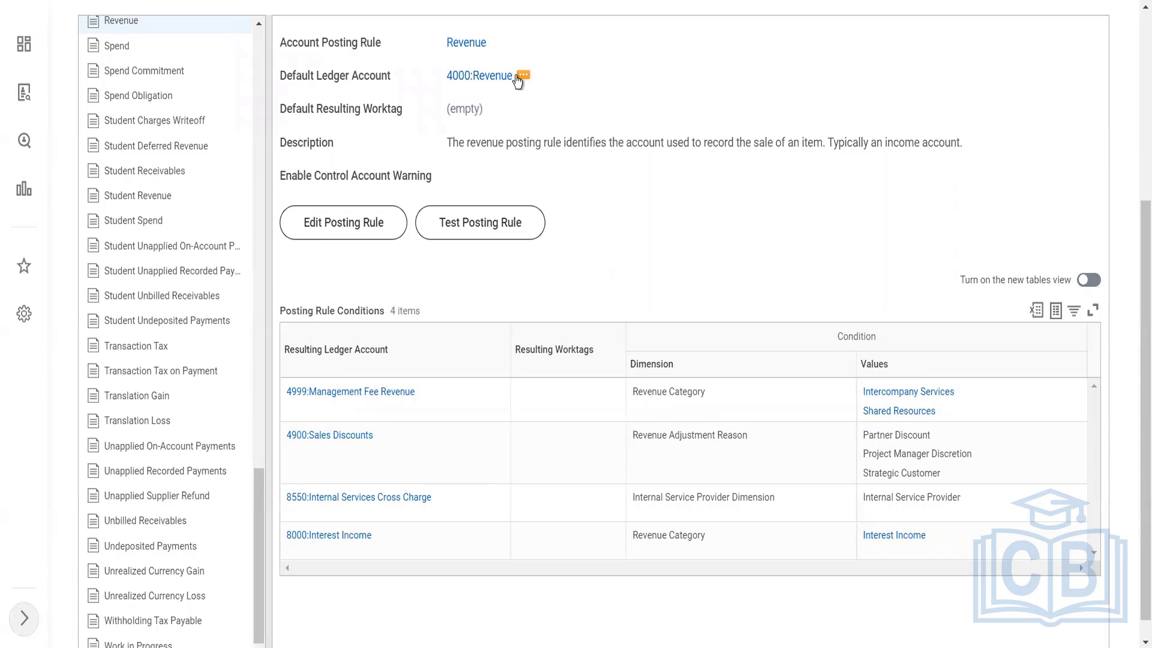
{"action": "left_click", "coordinate": [523, 76]}
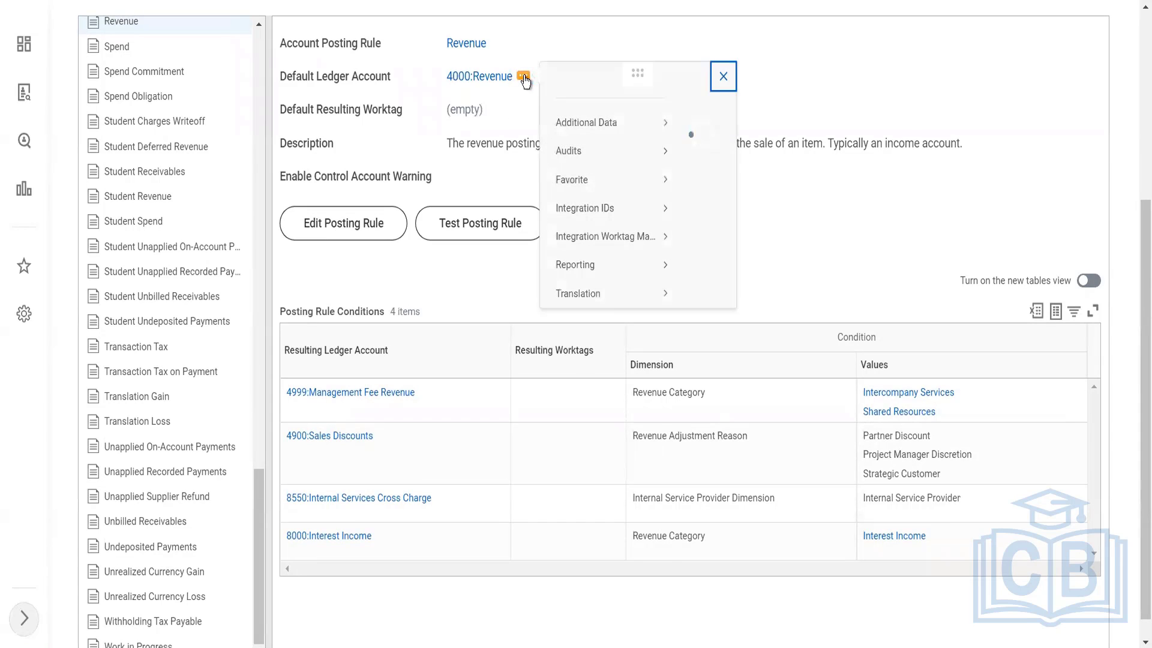
{"action": "left_click", "coordinate": [473, 170]}
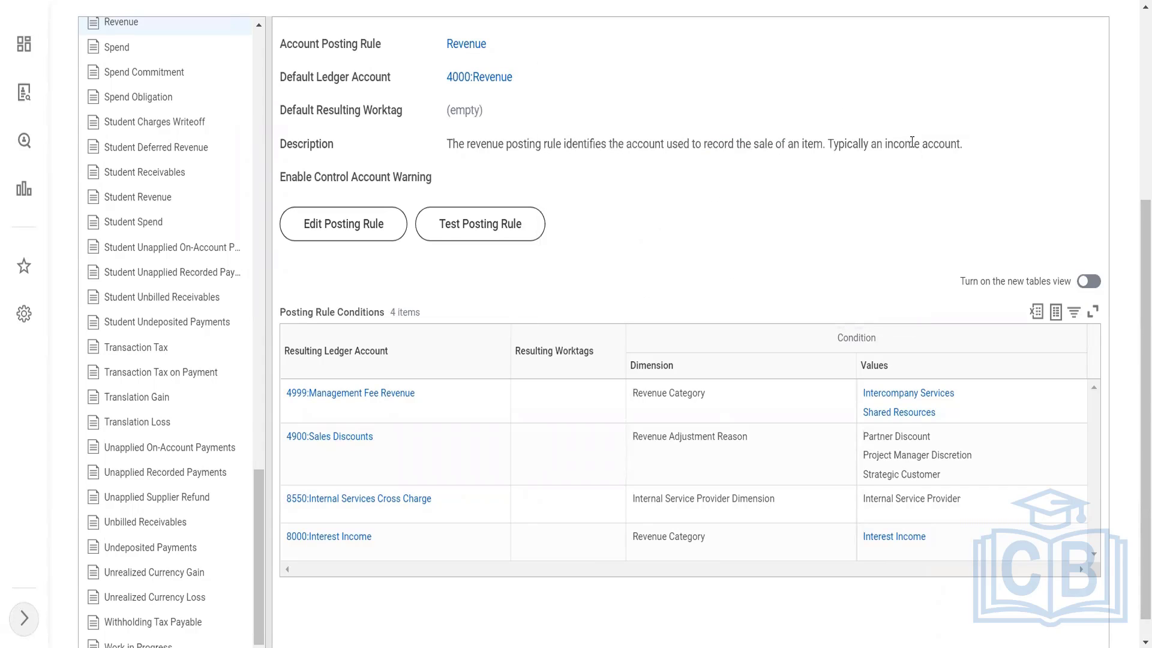
- Edit the Revenue posting rule and add a row after 8000:Interest Income with resulting ledger account 14444:Revenue Category Twitter
{"action": "left_click", "coordinate": [394, 230]}
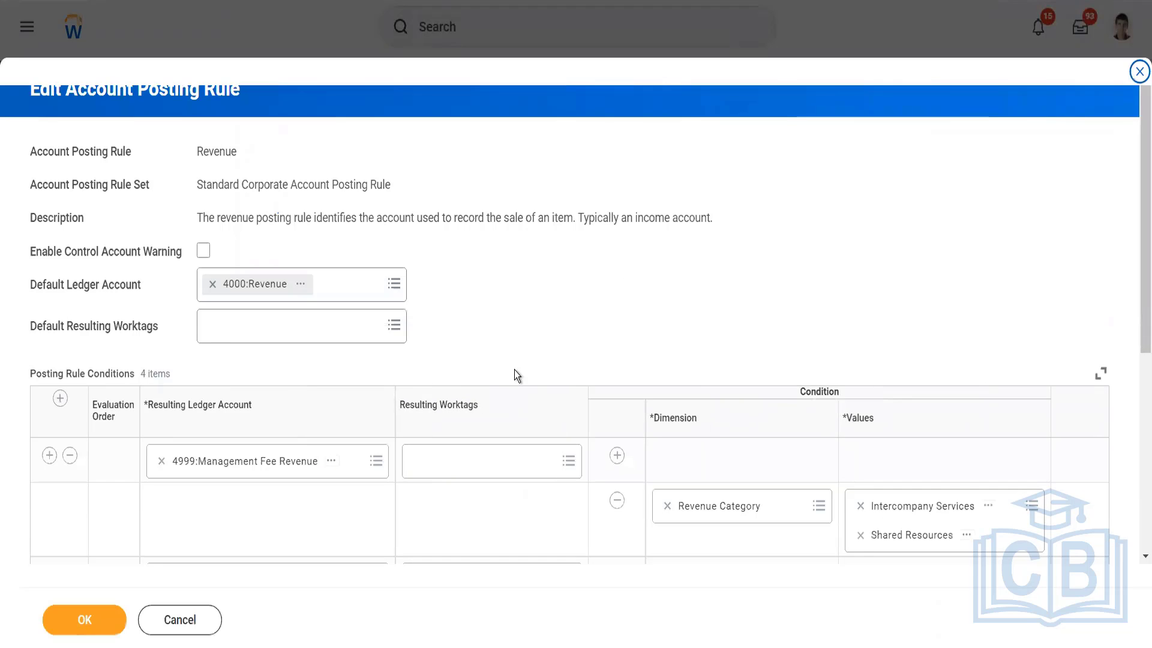
{"action": "scroll", "coordinate": [513, 370], "scroll_direction": "down", "scroll_amount": 6}
{"action": "scroll", "coordinate": [62, 237], "scroll_direction": "up", "scroll_amount": 3}
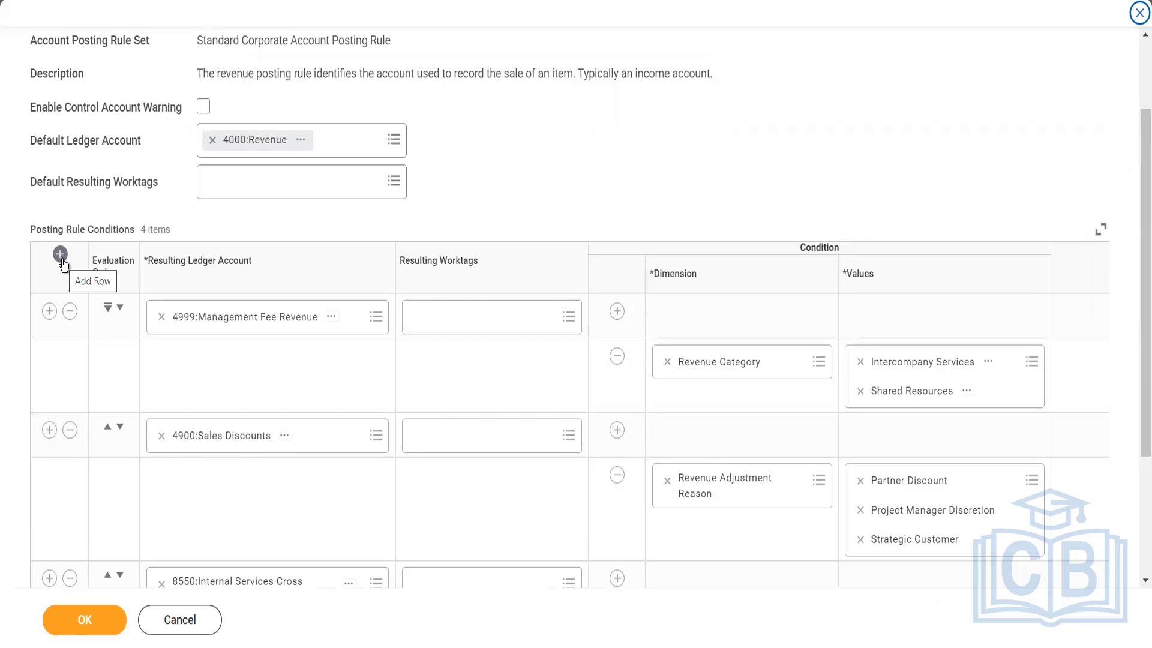
{"action": "scroll", "coordinate": [81, 363], "scroll_direction": "down", "scroll_amount": 3}
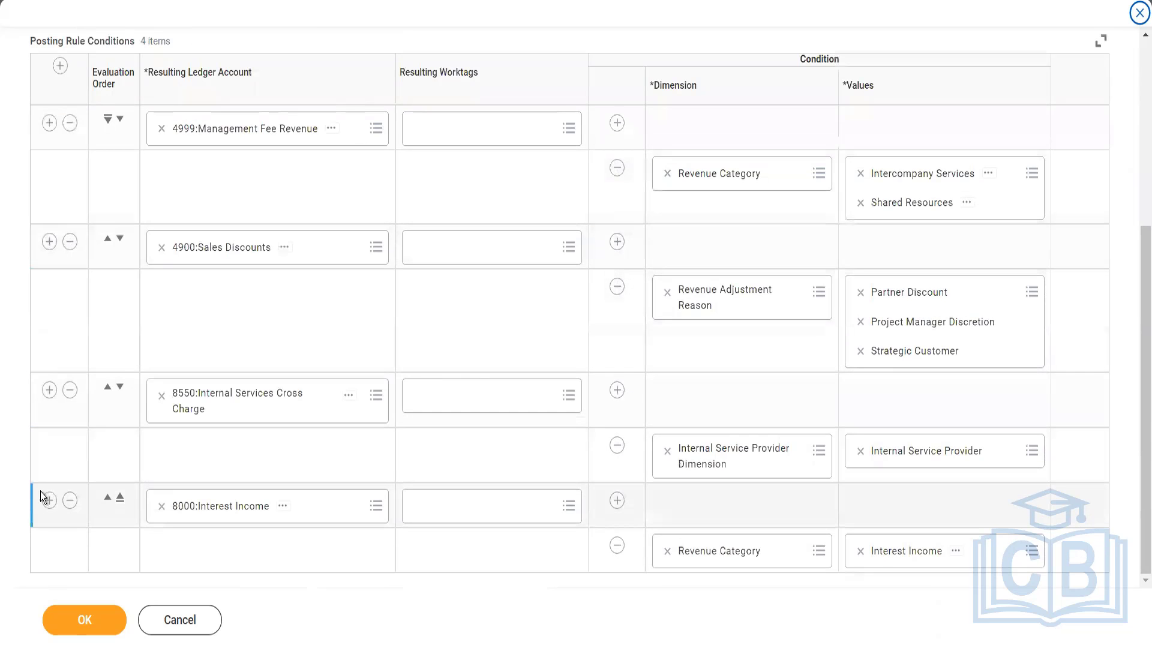
{"action": "left_click", "coordinate": [49, 500]}
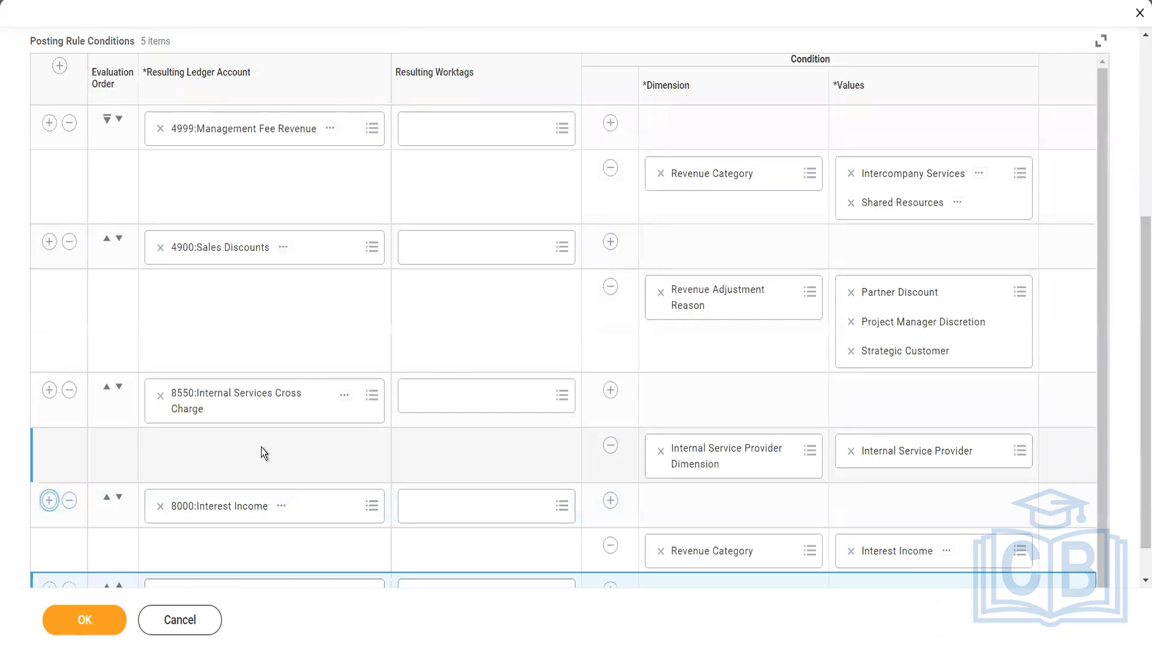
{"action": "scroll", "coordinate": [376, 479], "scroll_direction": "down", "scroll_amount": 1}
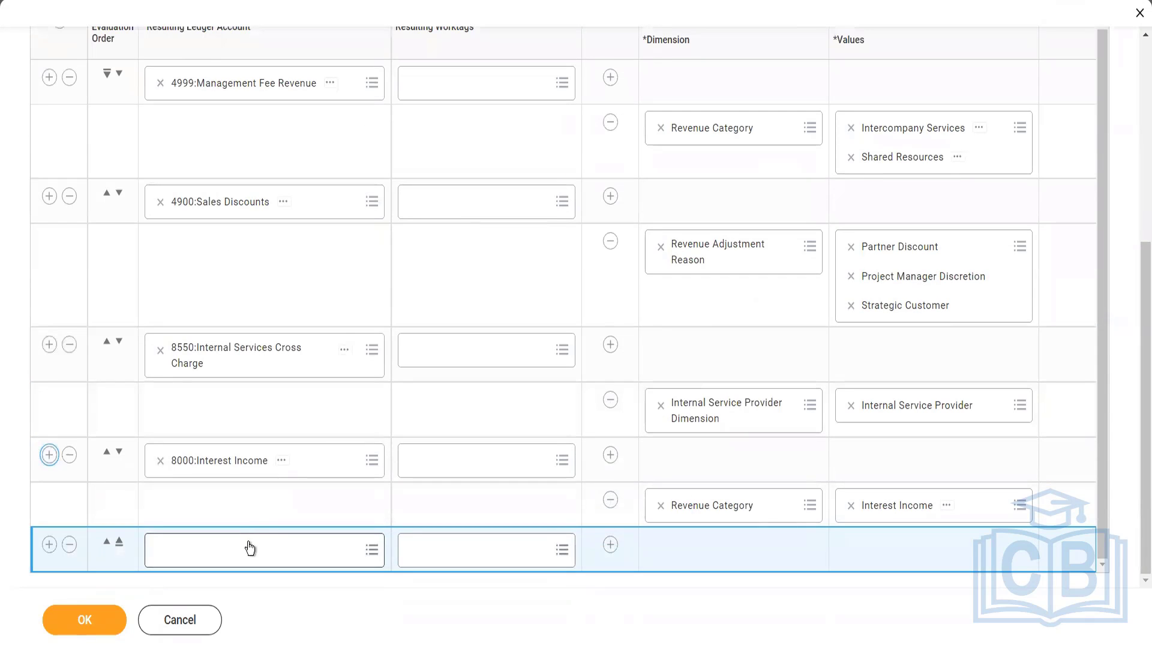
{"action": "left_click", "coordinate": [250, 548]}
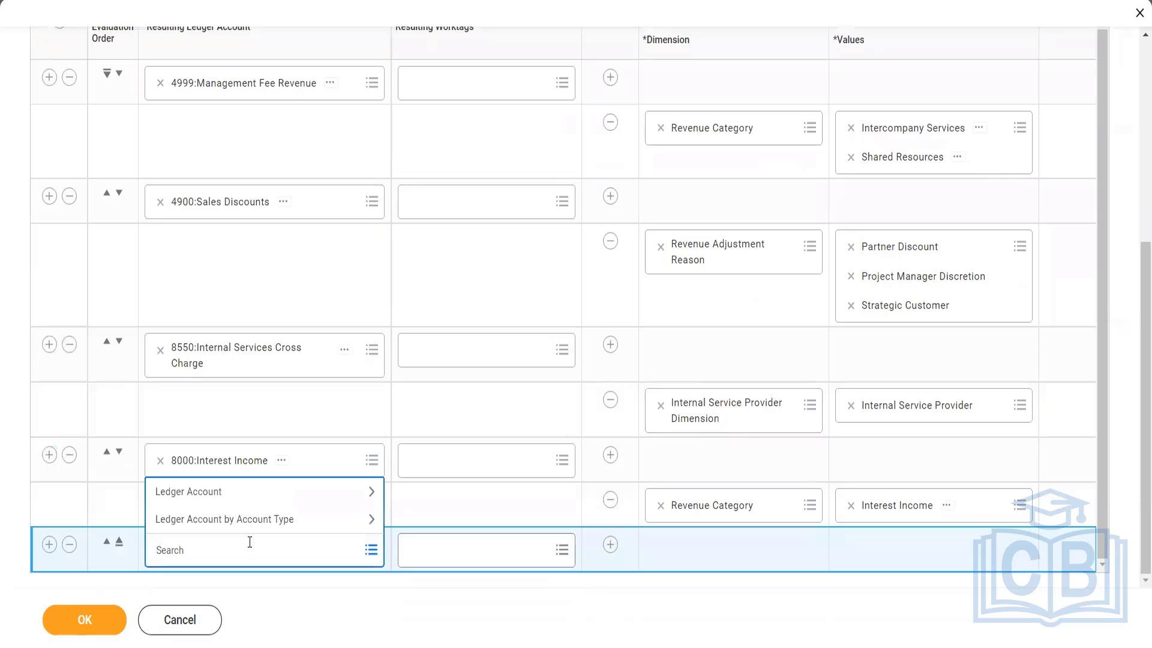
{"action": "type", "text": "14444"}
{"action": "key", "text": "Return"}
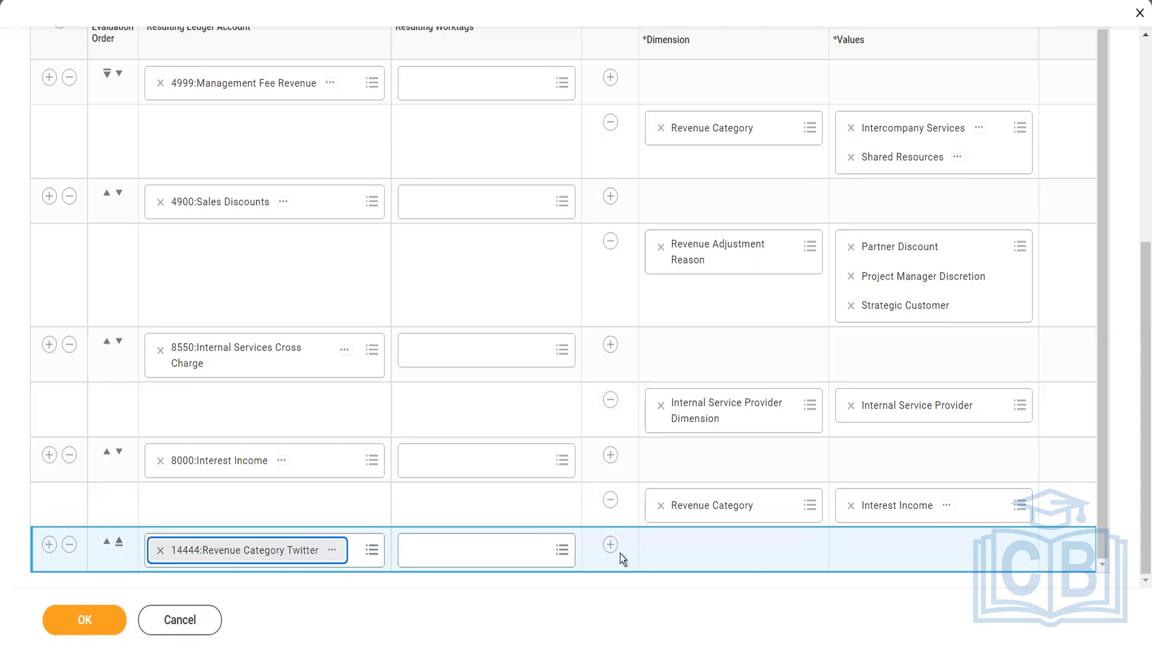
- Add a condition on the Revenue Category dimension to the 14444:Revenue Category Twitter row of the posting rule
{"action": "left_click", "coordinate": [609, 546]}
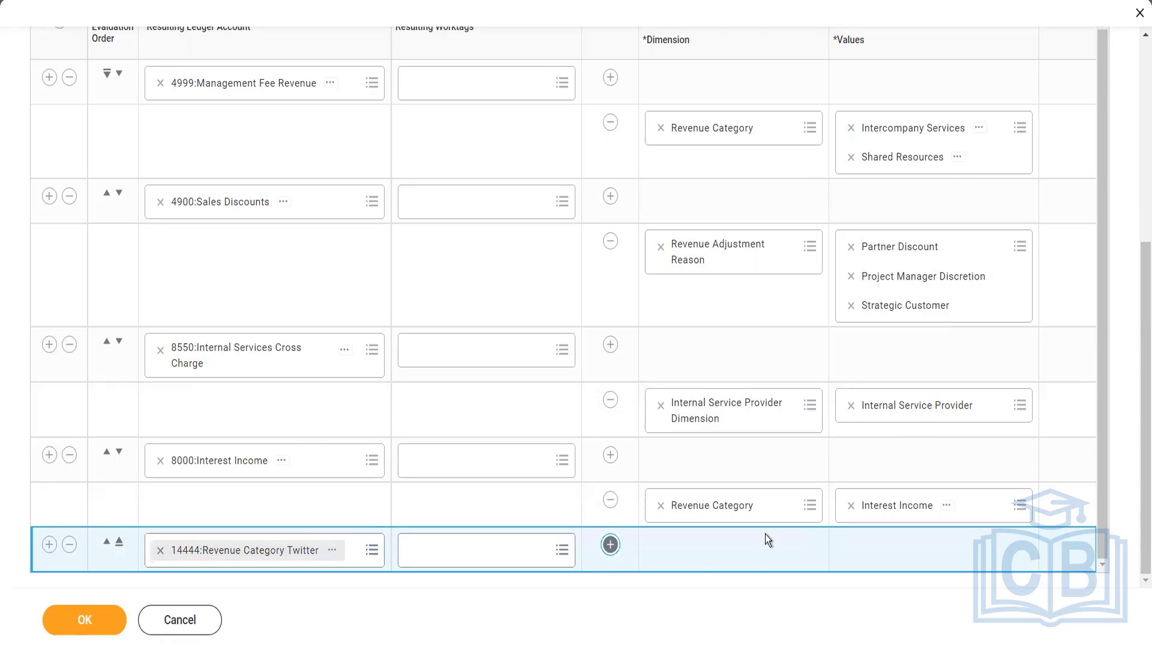
{"action": "left_click", "coordinate": [738, 550]}
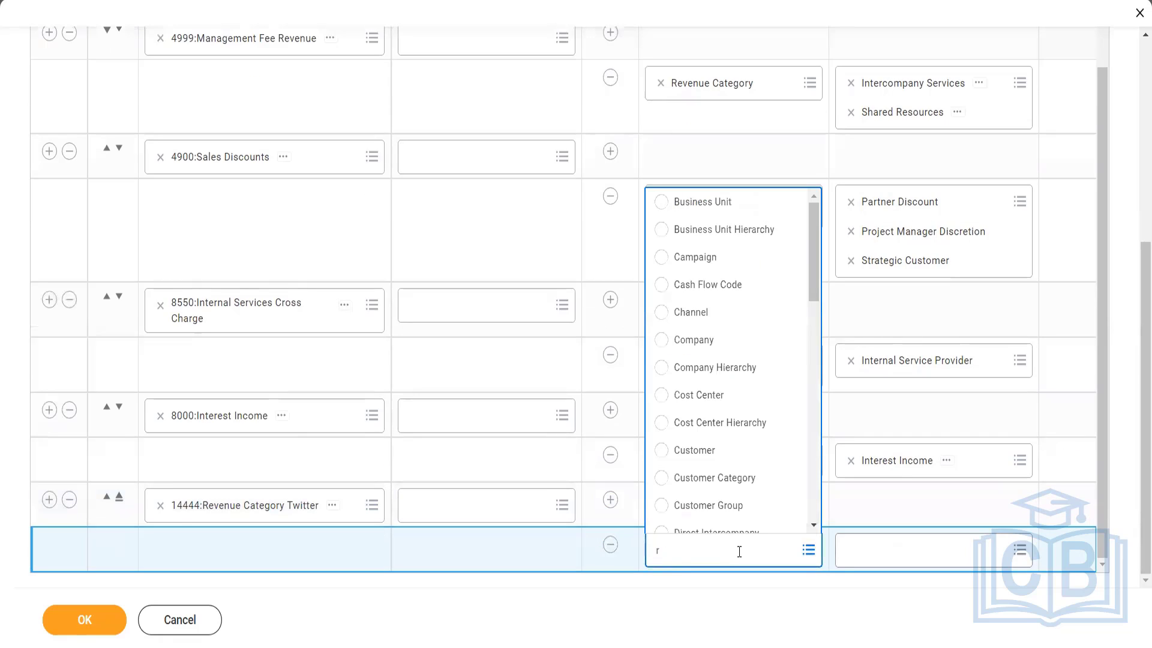
{"action": "type", "text": "reve cate"}
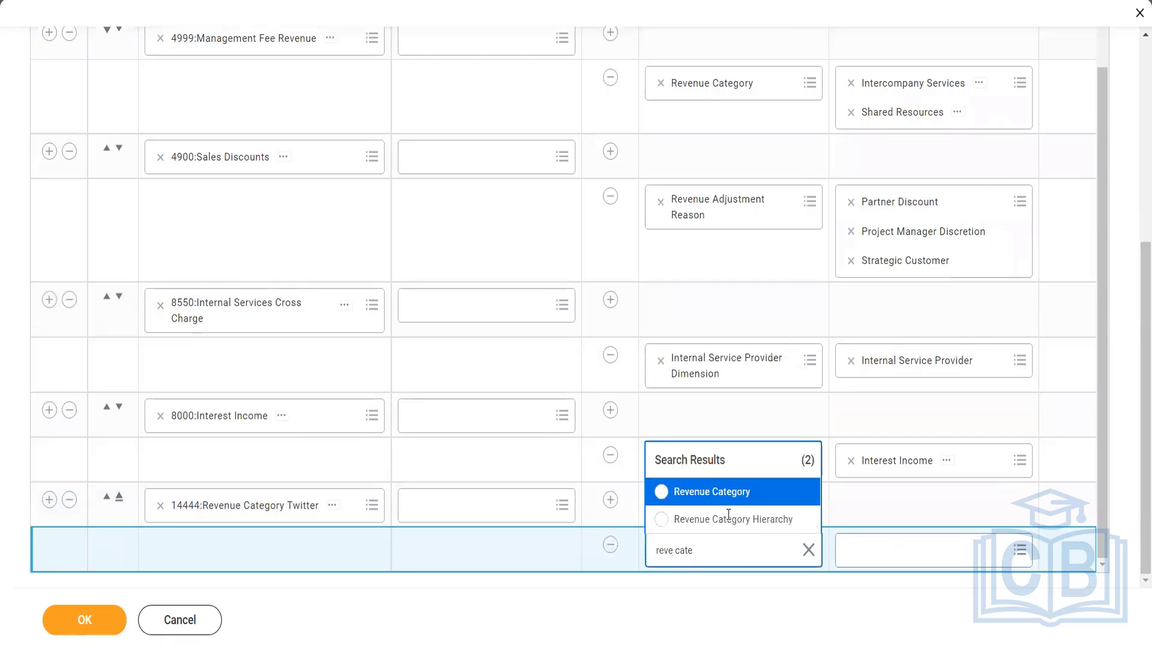
{"action": "left_click", "coordinate": [726, 500]}
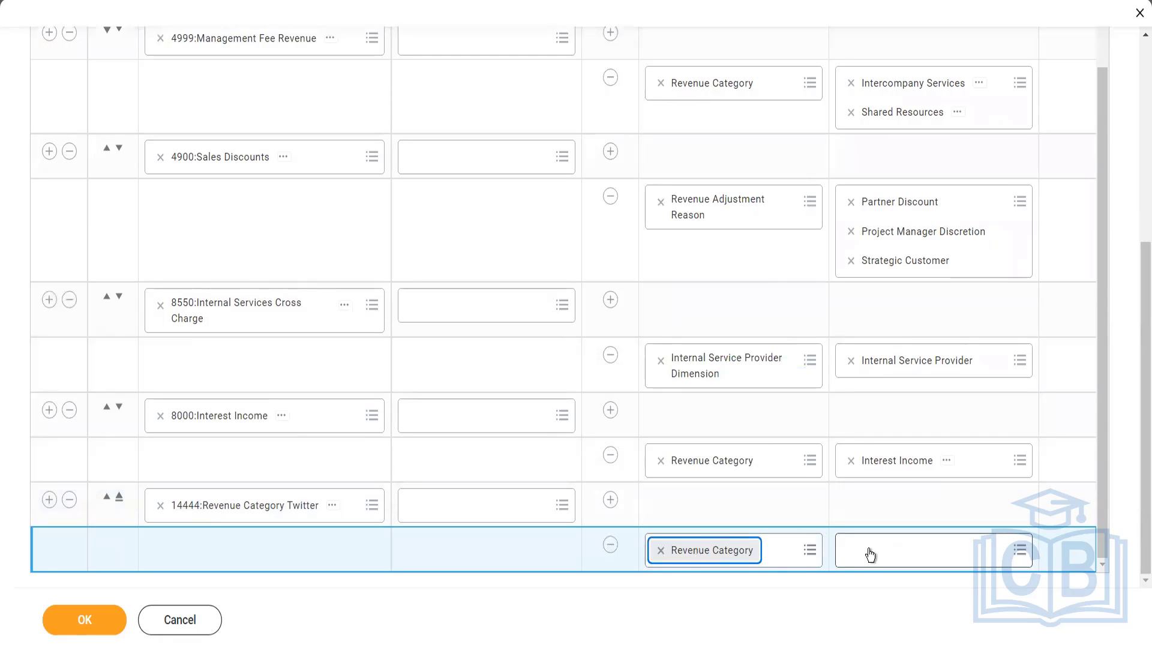
- Set the new condition's value to Software updated New and save the Revenue posting rule
{"action": "left_click", "coordinate": [869, 549]}
{"action": "type", "text": "wor"}
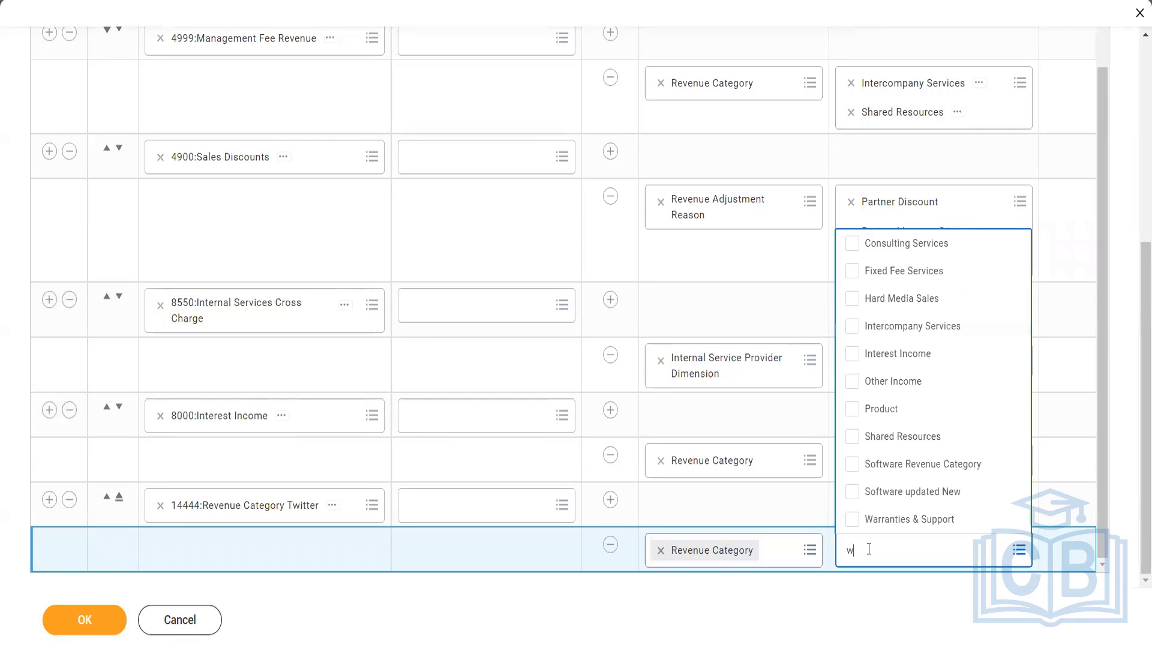
{"action": "key", "text": "BackSpace"}
{"action": "key", "text": "BackSpace"}
{"action": "key", "text": "BackSpace"}
{"action": "left_click", "coordinate": [896, 496]}
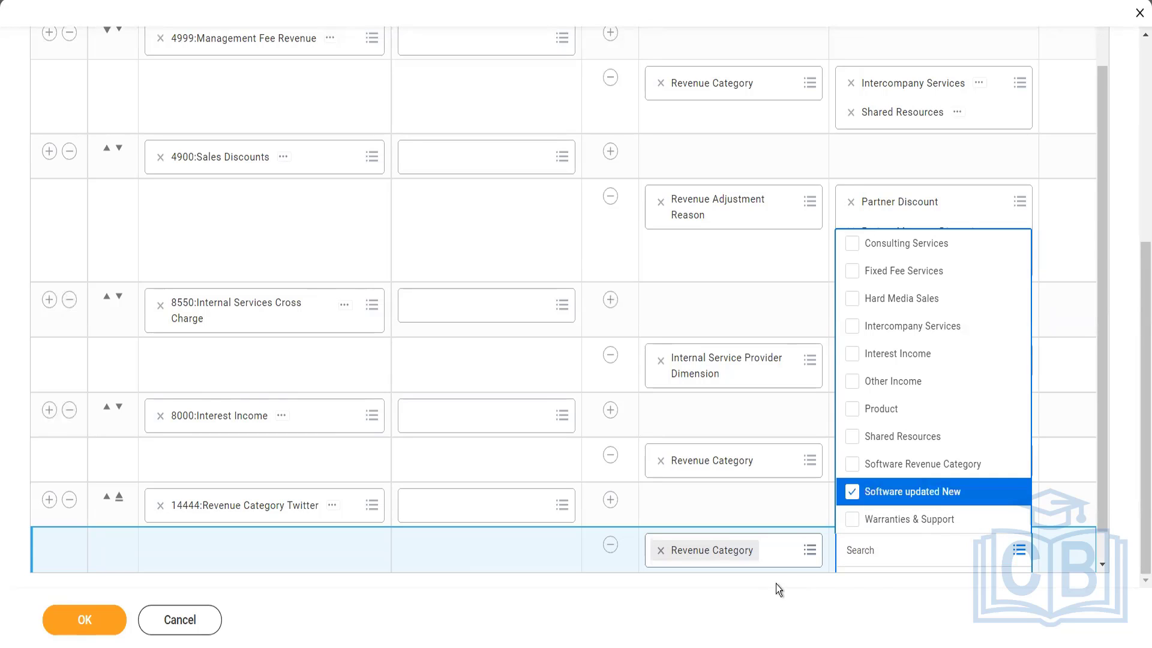
{"action": "left_click", "coordinate": [776, 584]}
{"action": "left_click", "coordinate": [99, 628]}
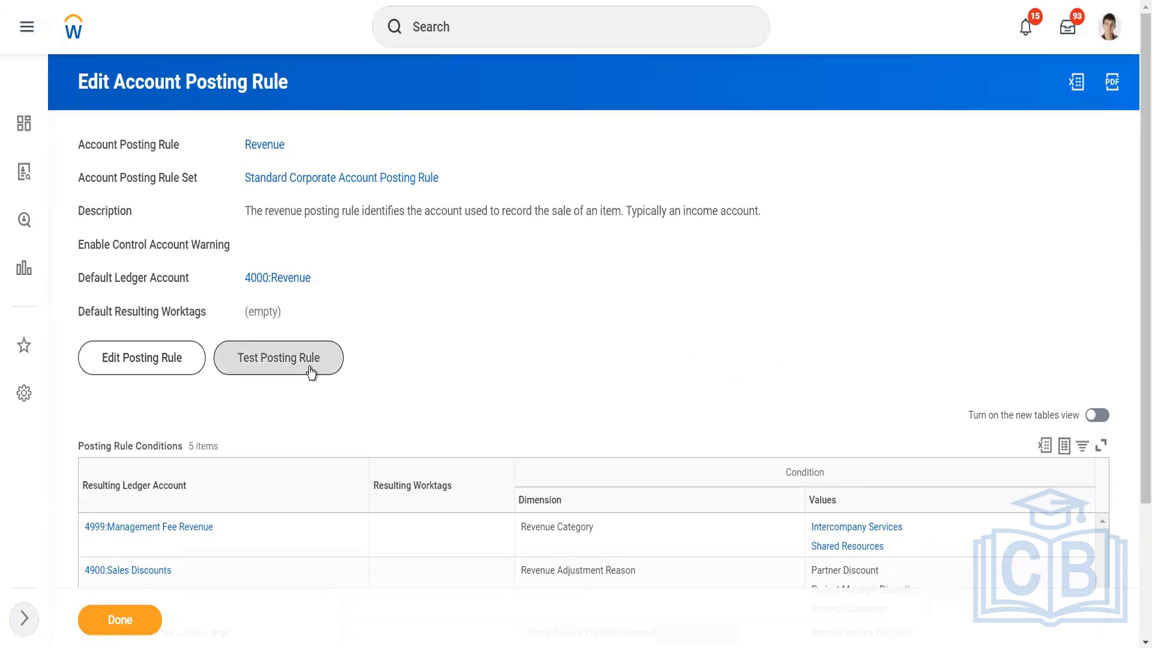
- Start a test of the Revenue posting rule and set the Company dimension to TW101 Twitter Inc
{"action": "left_click", "coordinate": [311, 372]}
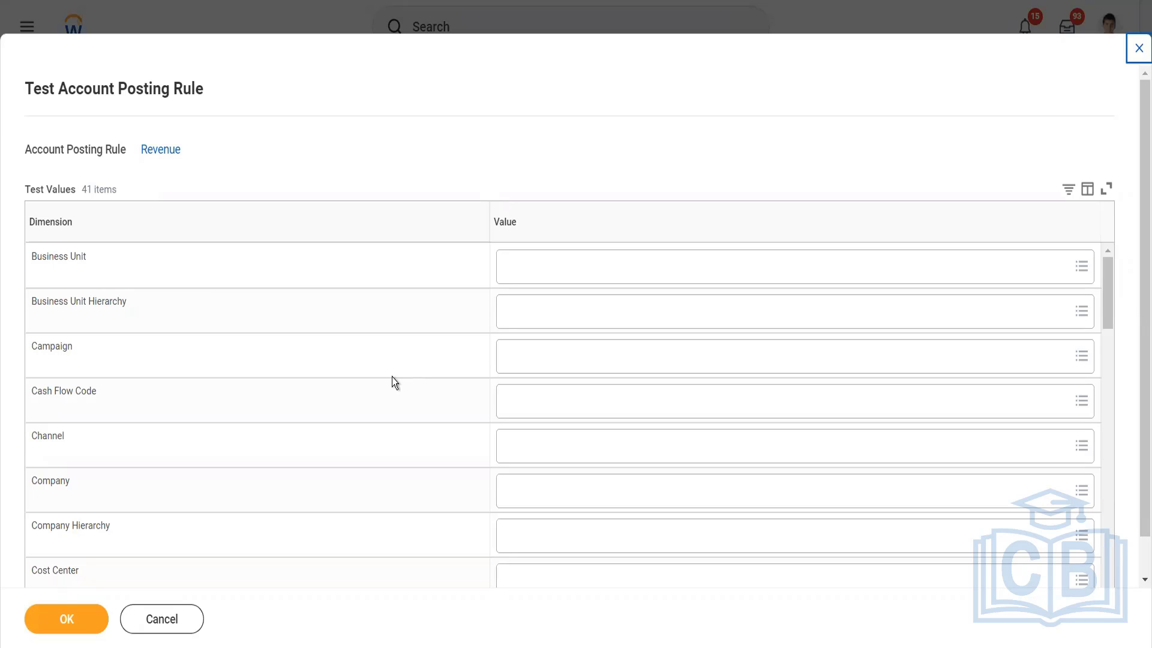
{"action": "left_click", "coordinate": [613, 495]}
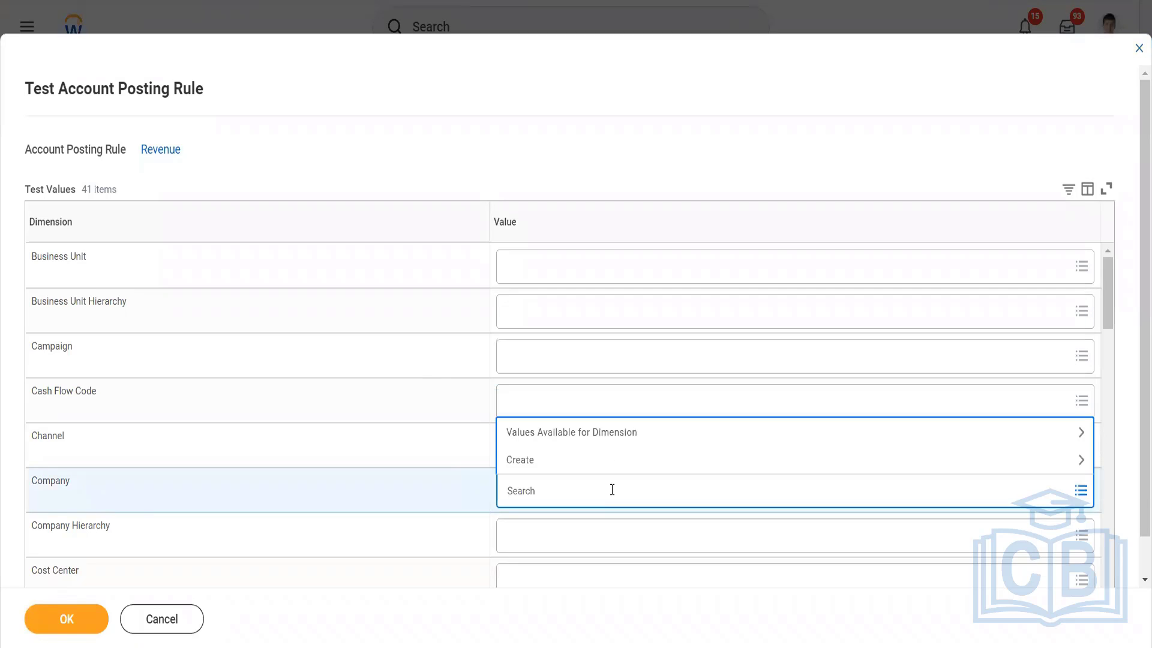
{"action": "type", "text": "twitter"}
{"action": "key", "text": "Return"}
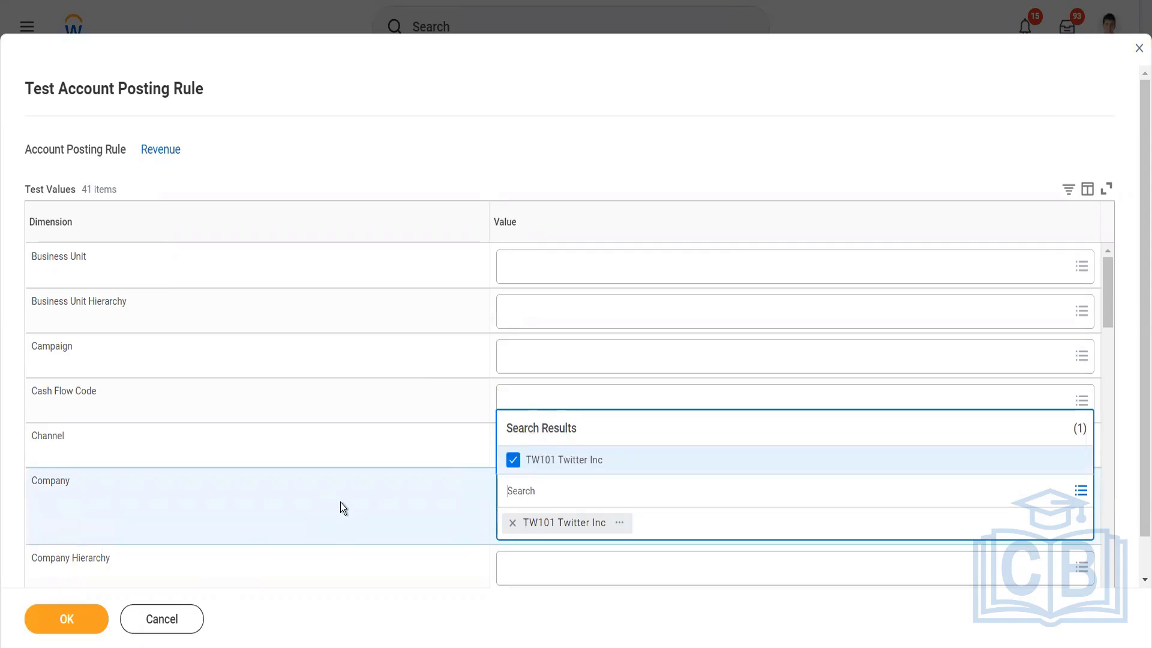
- Set the Revenue Category test value to Software updated New, run the test and examine the returned ledger account
{"action": "scroll", "coordinate": [340, 502], "scroll_direction": "down", "scroll_amount": 5}
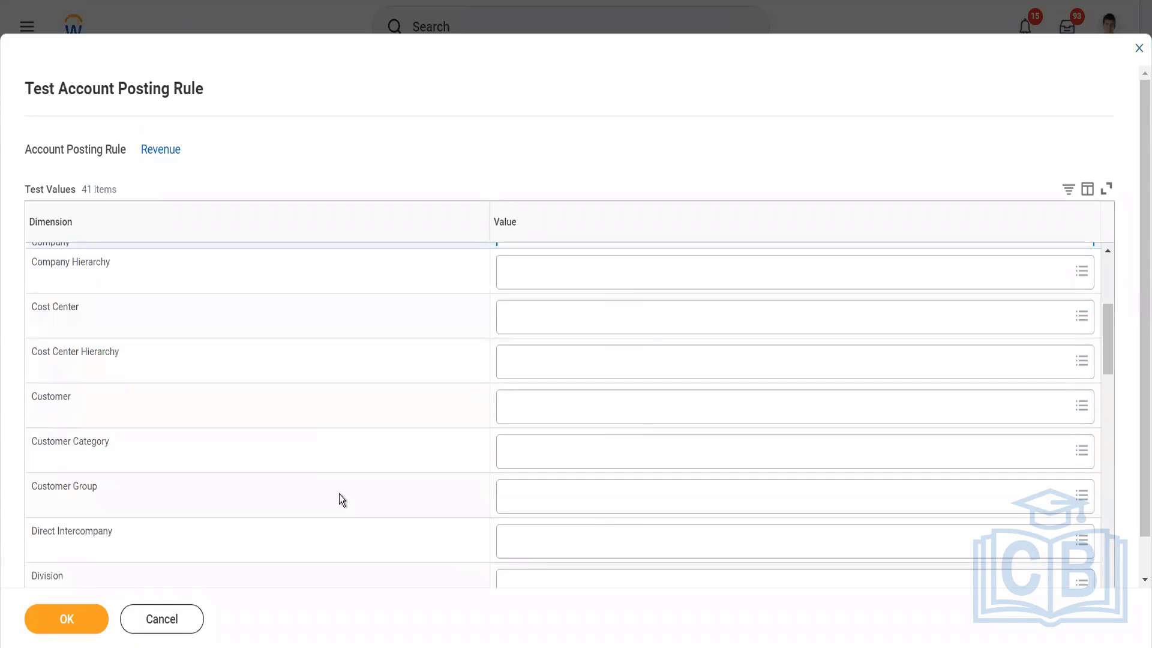
{"action": "scroll", "coordinate": [341, 500], "scroll_direction": "down", "scroll_amount": 10}
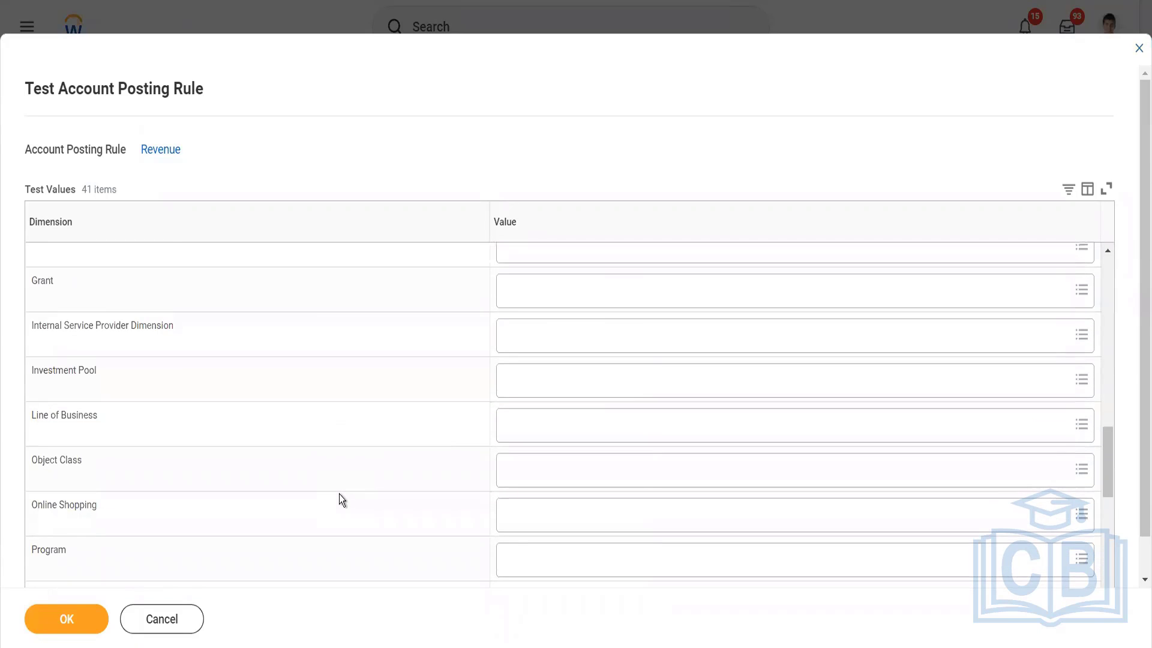
{"action": "scroll", "coordinate": [340, 494], "scroll_direction": "down", "scroll_amount": 6}
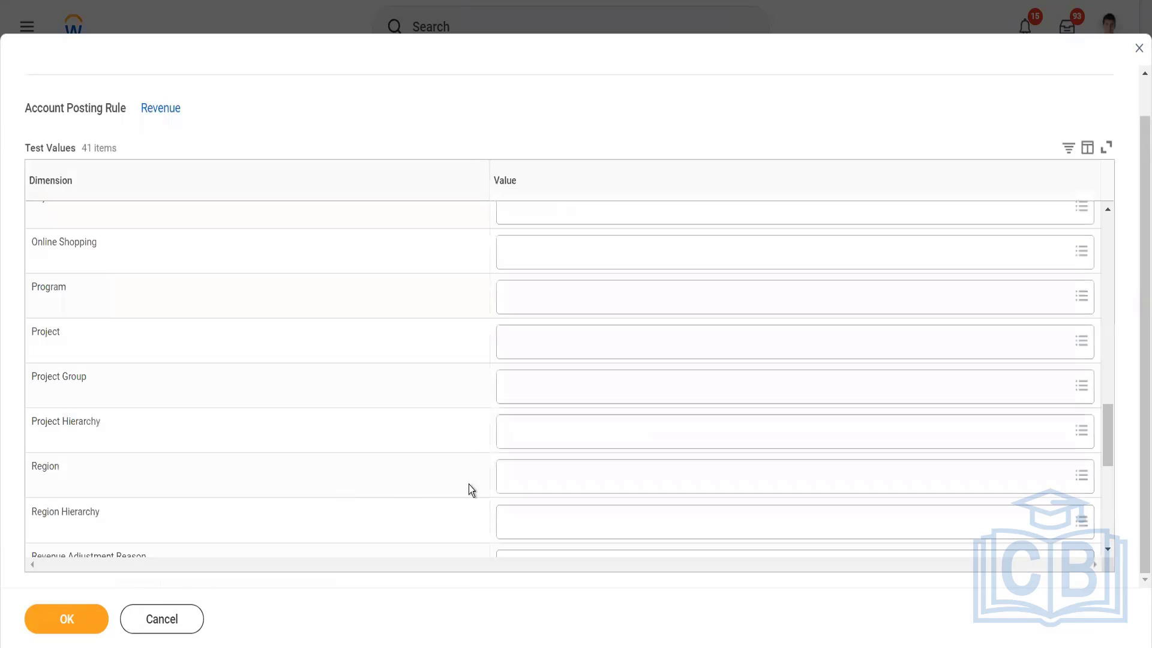
{"action": "scroll", "coordinate": [488, 488], "scroll_direction": "down", "scroll_amount": 3}
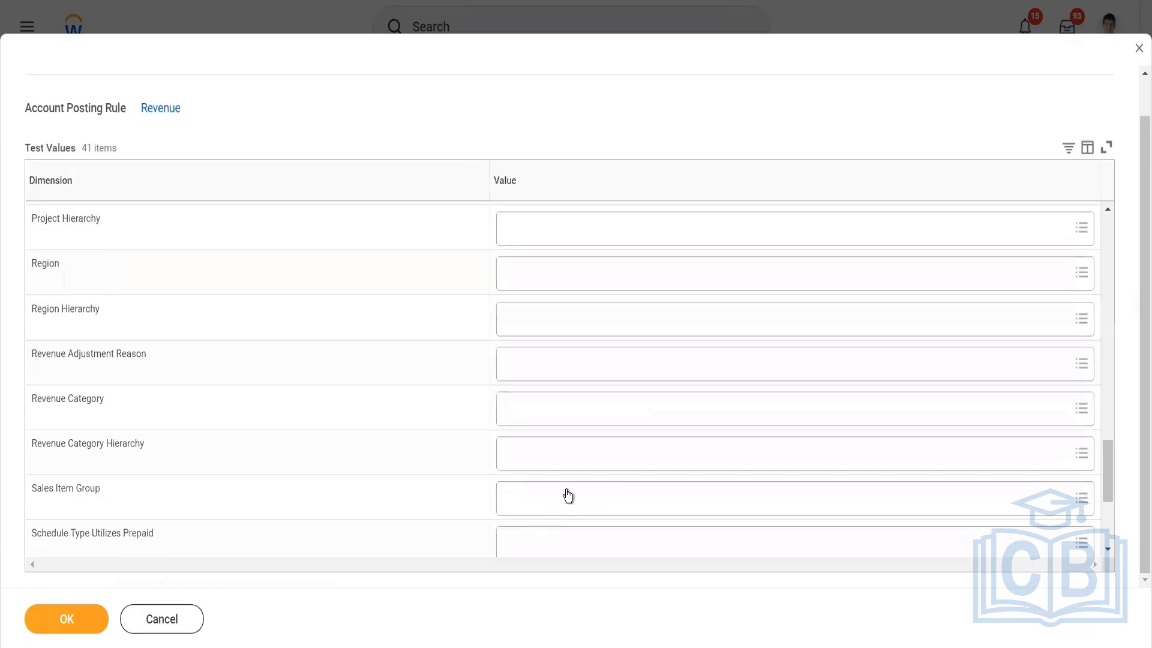
{"action": "left_click", "coordinate": [544, 419]}
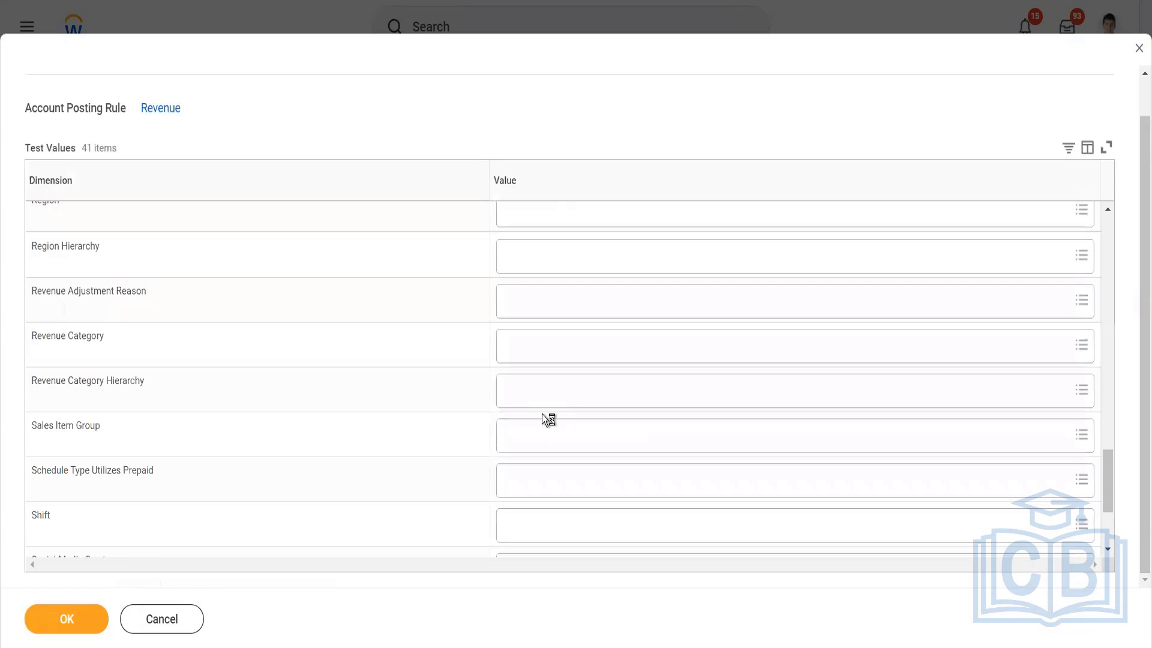
{"action": "left_click", "coordinate": [517, 353]}
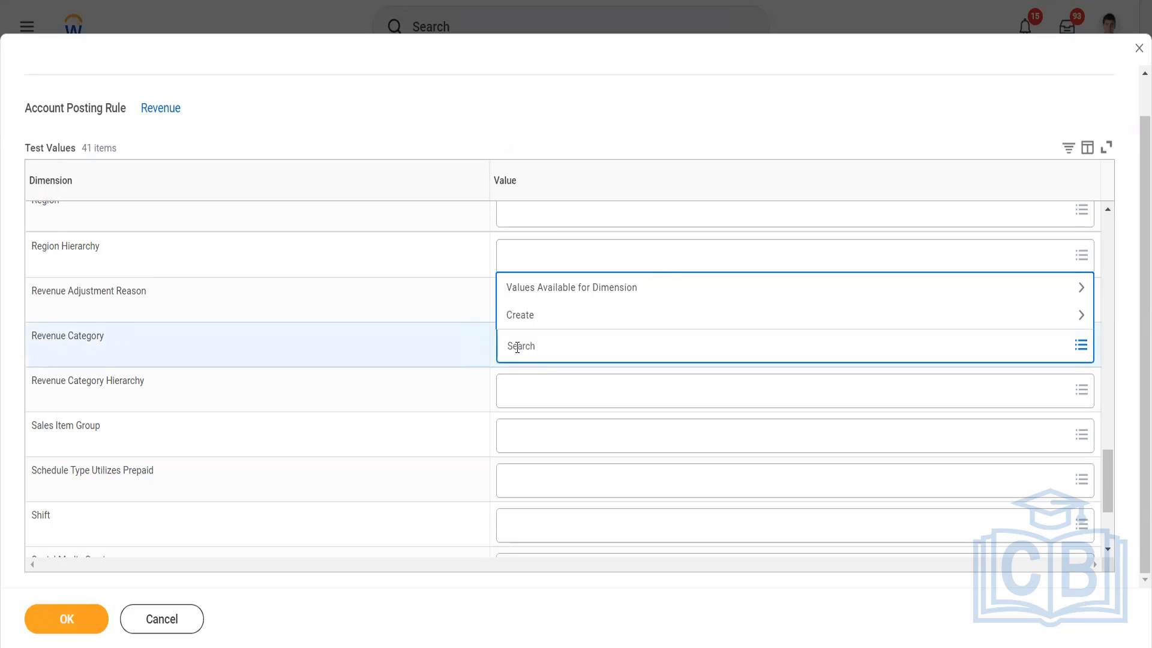
{"action": "type", "text": "software"}
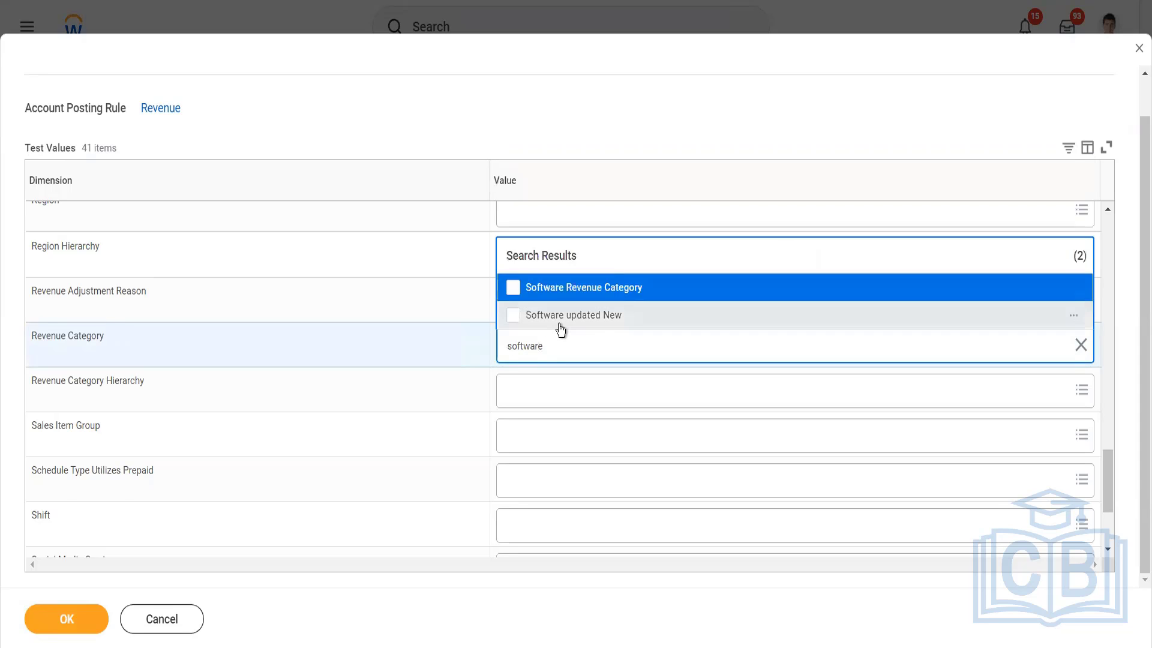
{"action": "left_click", "coordinate": [560, 316]}
{"action": "left_click", "coordinate": [528, 130]}
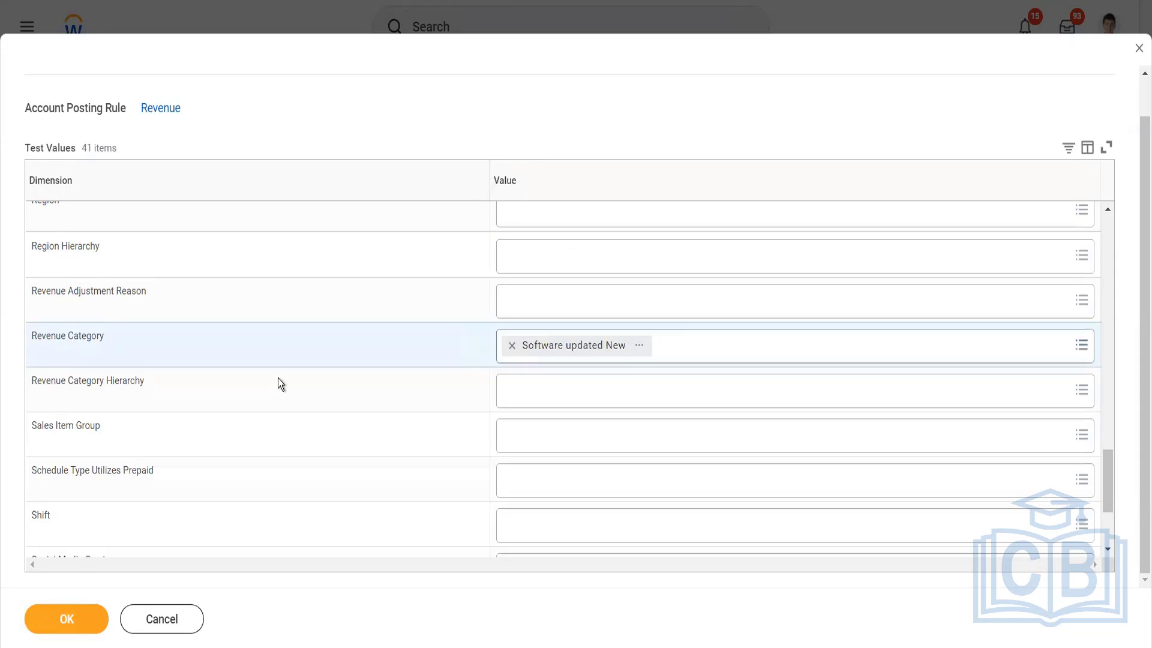
{"action": "left_click", "coordinate": [67, 619]}
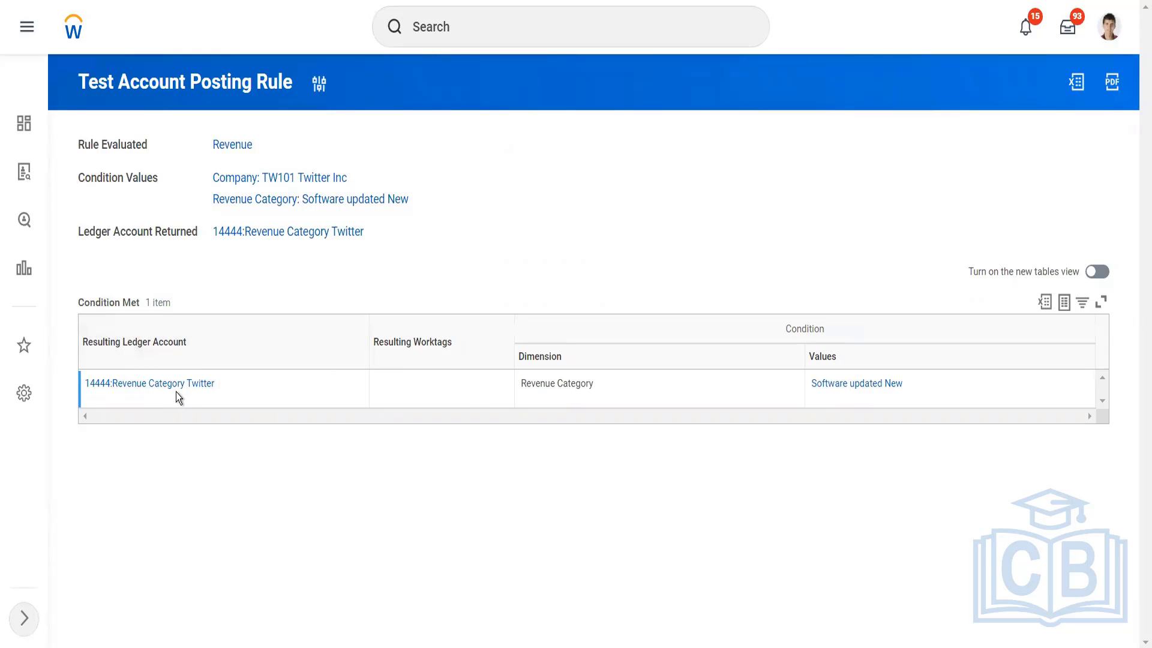
{"action": "mouse_move", "coordinate": [818, 397]}
- Search for the customer invoice reports and open Find Customer Invoices for Company
{"action": "left_click", "coordinate": [551, 33]}
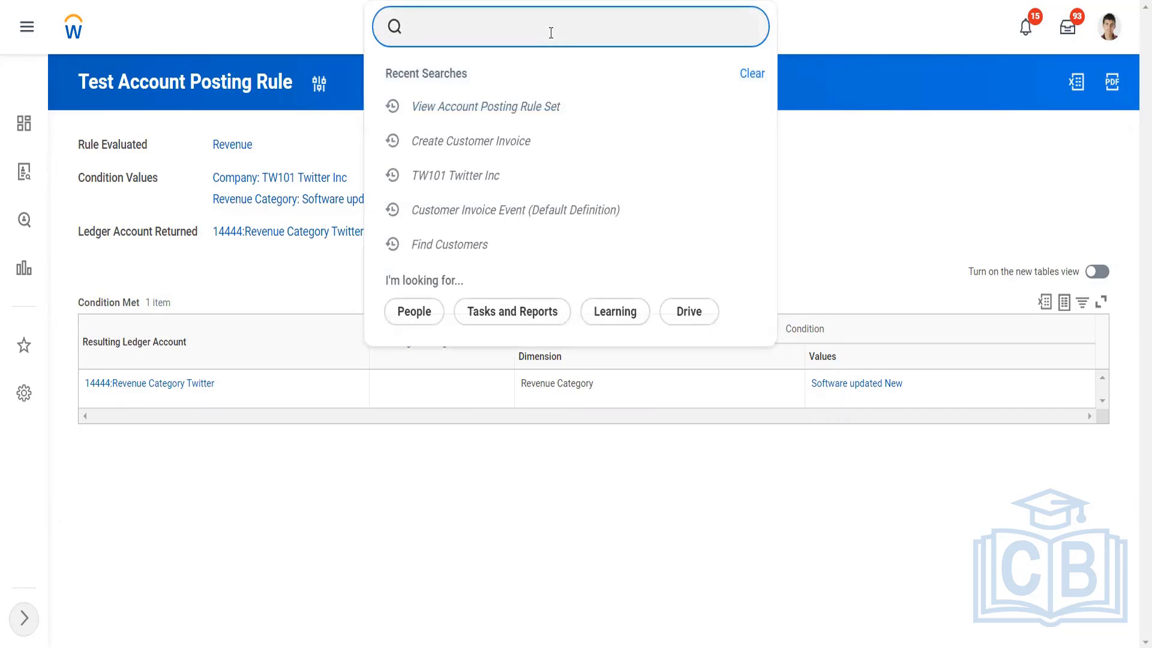
{"action": "type", "text": "find cust"}
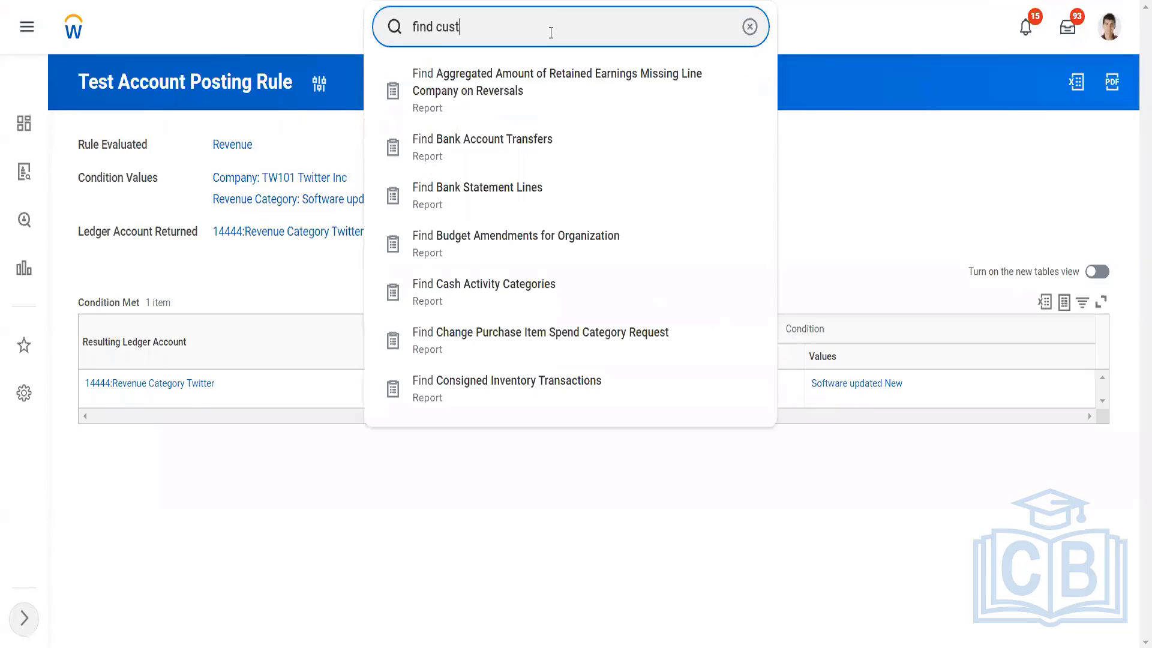
{"action": "type", "text": " invoice"}
{"action": "left_click", "coordinate": [553, 272]}
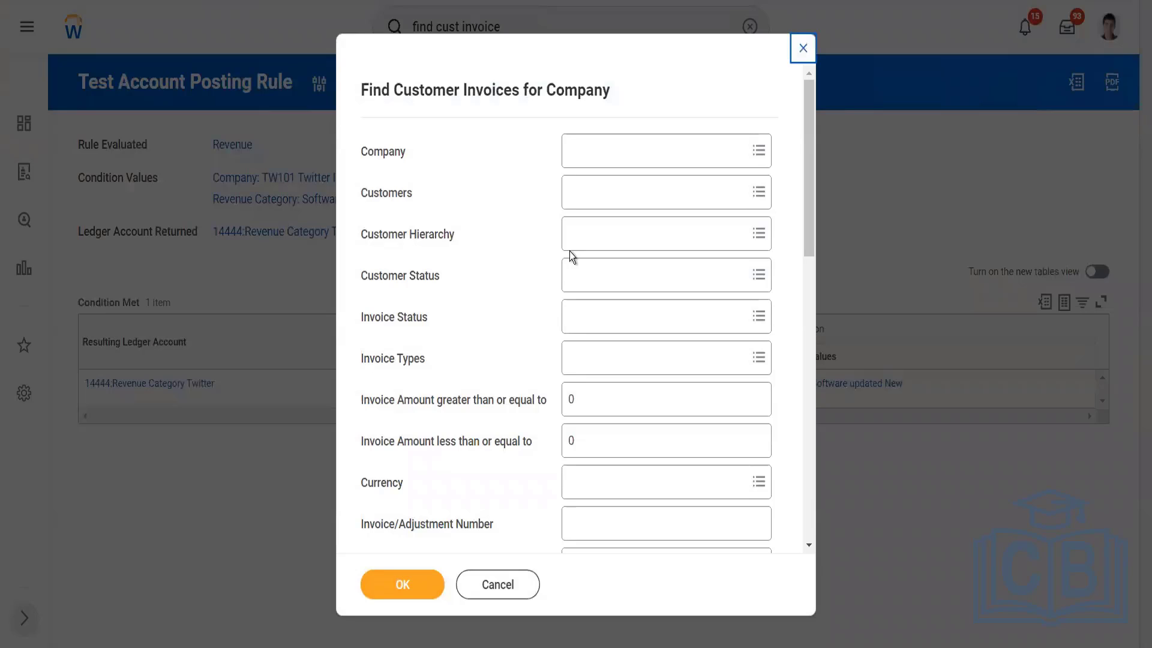
- Run the customer invoice report for the company TW101 Twitter Inc
{"action": "left_click", "coordinate": [637, 154]}
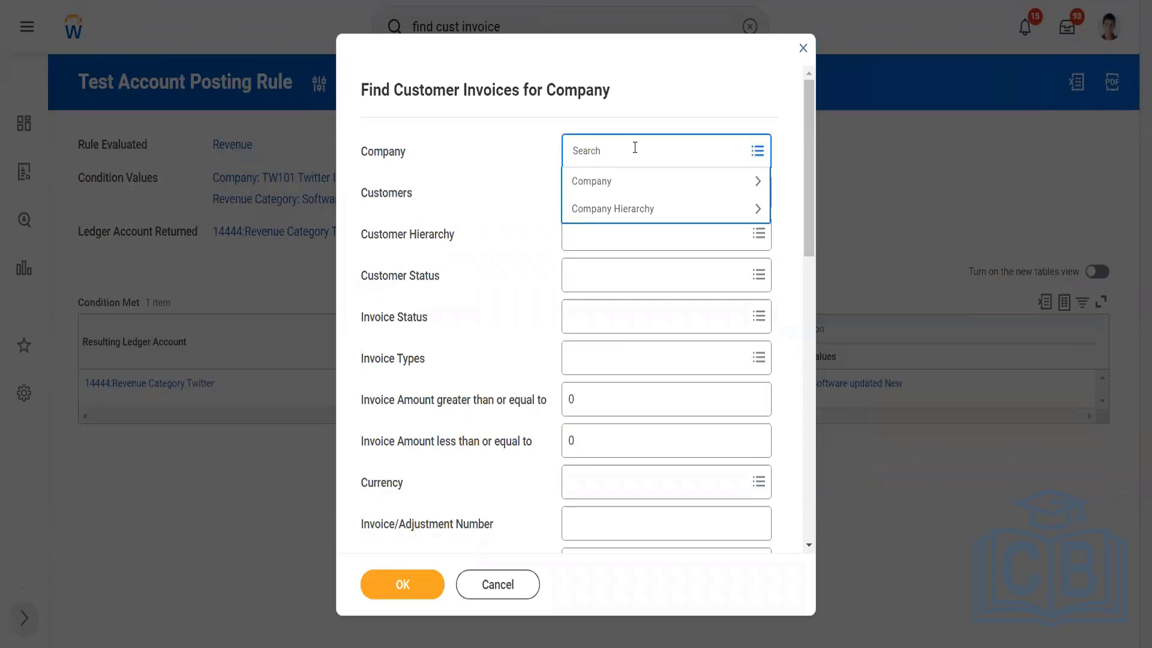
{"action": "type", "text": "twitter"}
{"action": "key", "text": "Return"}
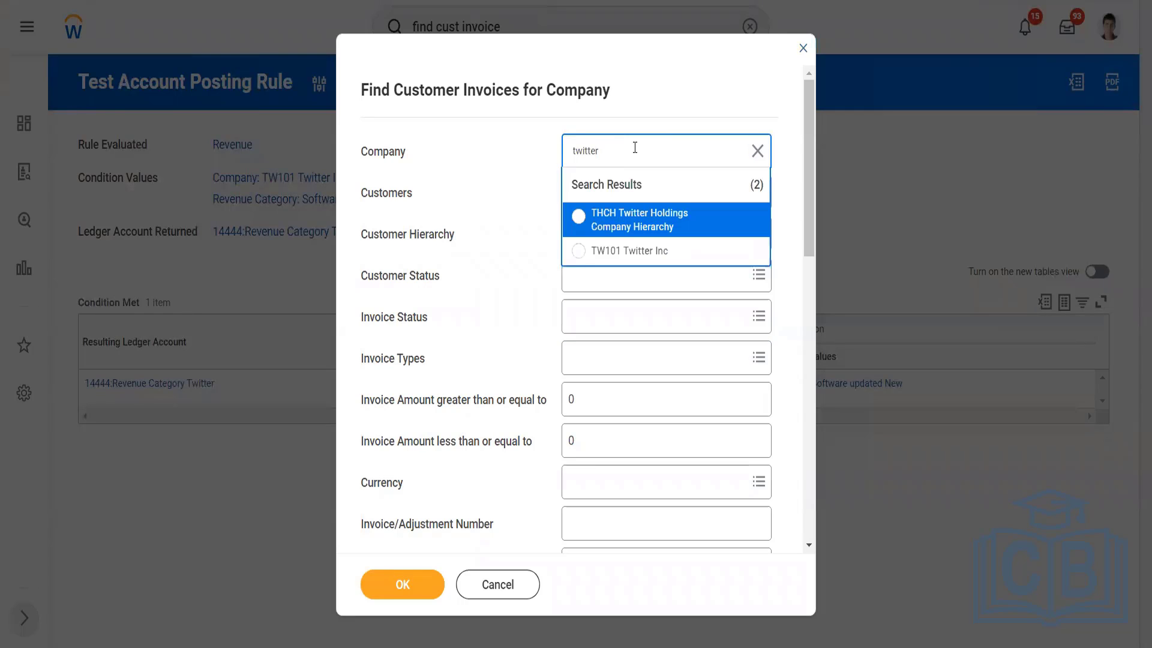
{"action": "left_click", "coordinate": [632, 253]}
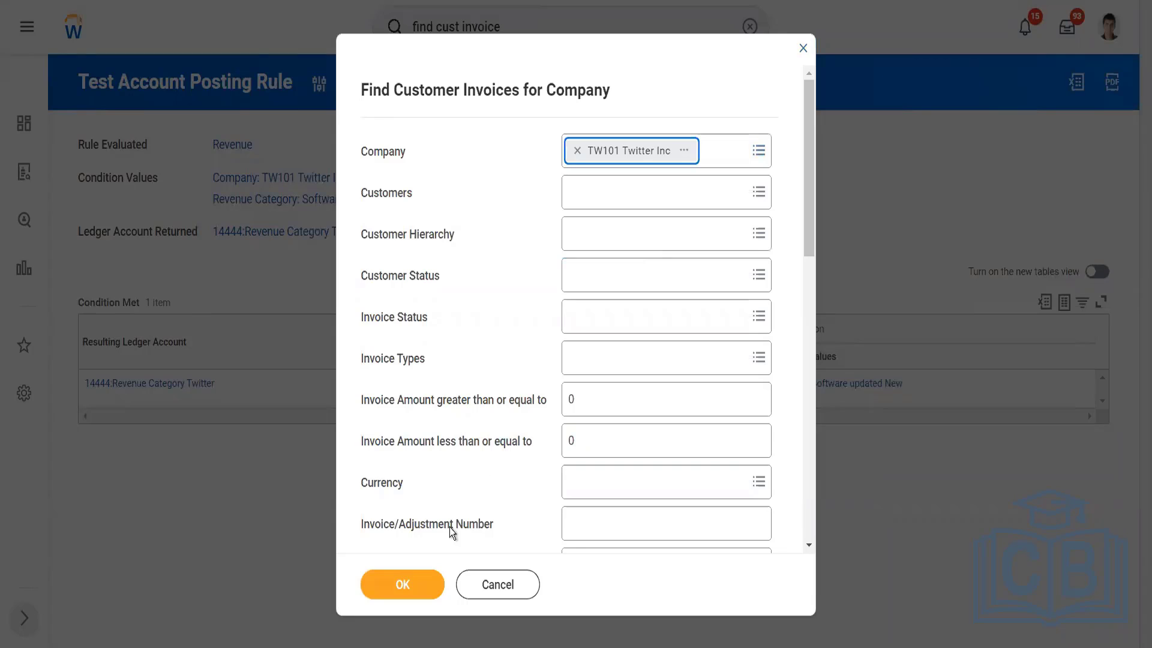
{"action": "scroll", "coordinate": [505, 400], "scroll_direction": "down", "scroll_amount": 5}
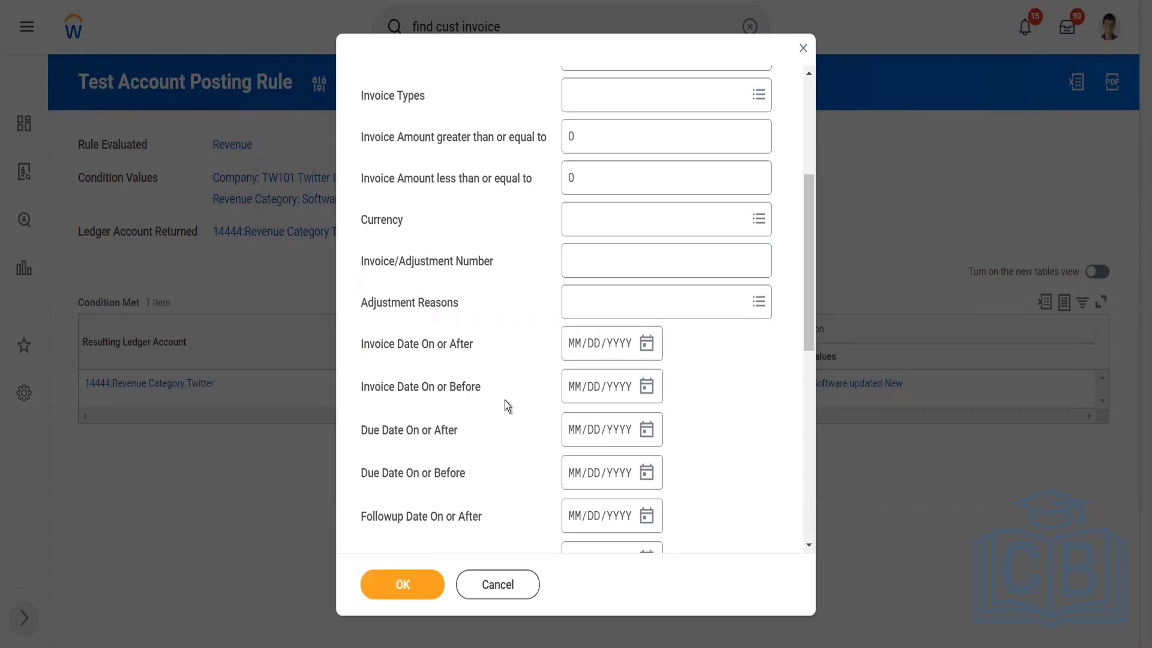
{"action": "left_click", "coordinate": [401, 584]}
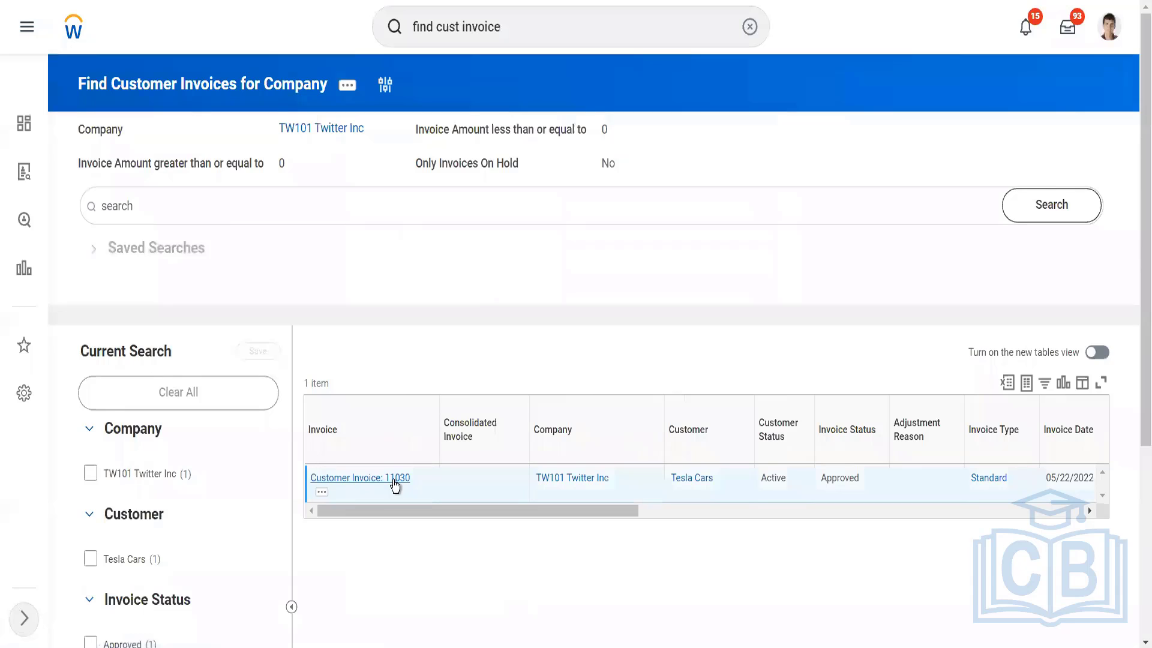
- Open the approved Tesla Cars customer invoice from the results and start a copy of it
{"action": "left_click", "coordinate": [394, 482]}
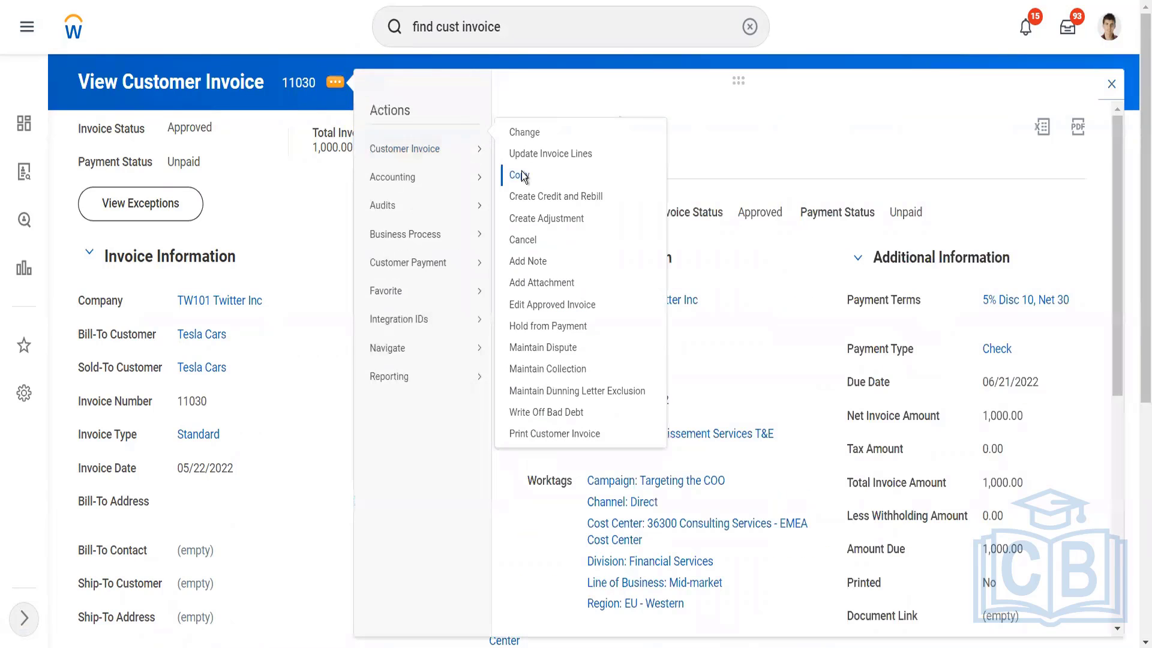
{"action": "left_click", "coordinate": [520, 176]}
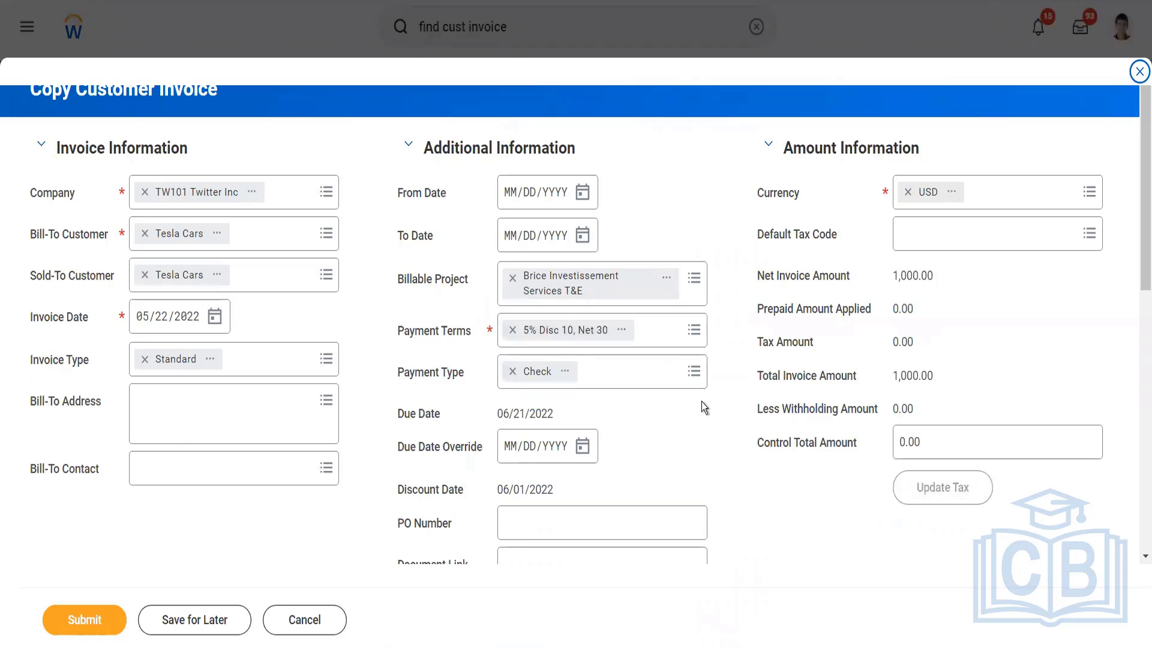
- Set the invoice line's unit price to 9,000, then submit the copied invoice and open its submission details
{"action": "scroll", "coordinate": [700, 402], "scroll_direction": "down", "scroll_amount": 10}
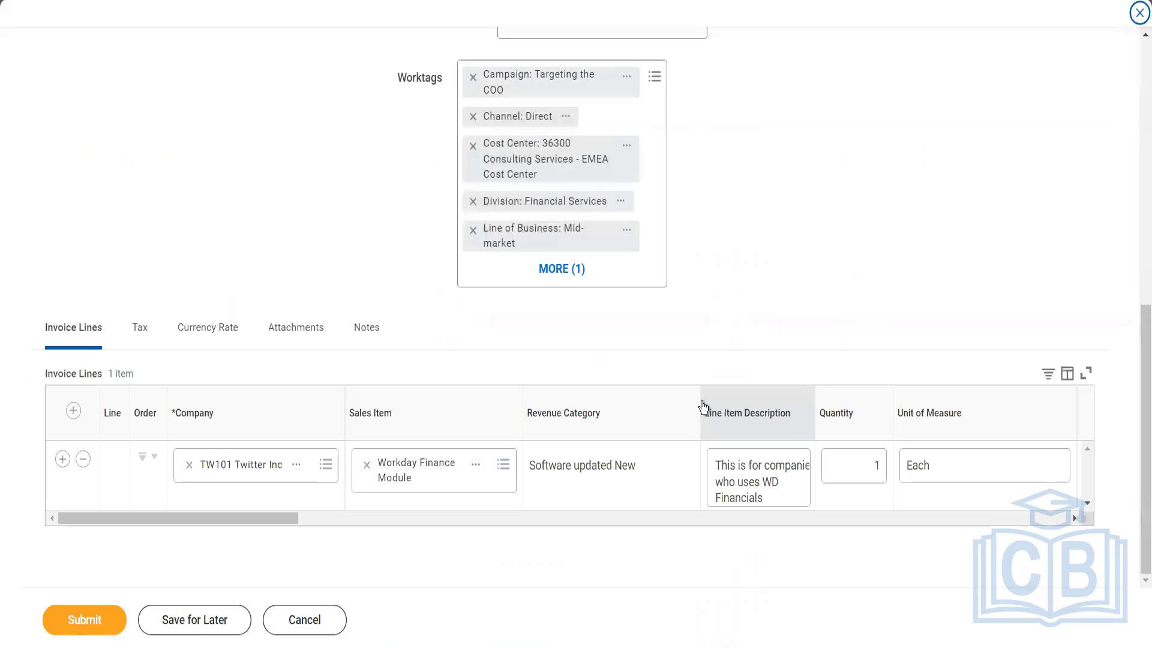
{"action": "left_click", "coordinate": [722, 523]}
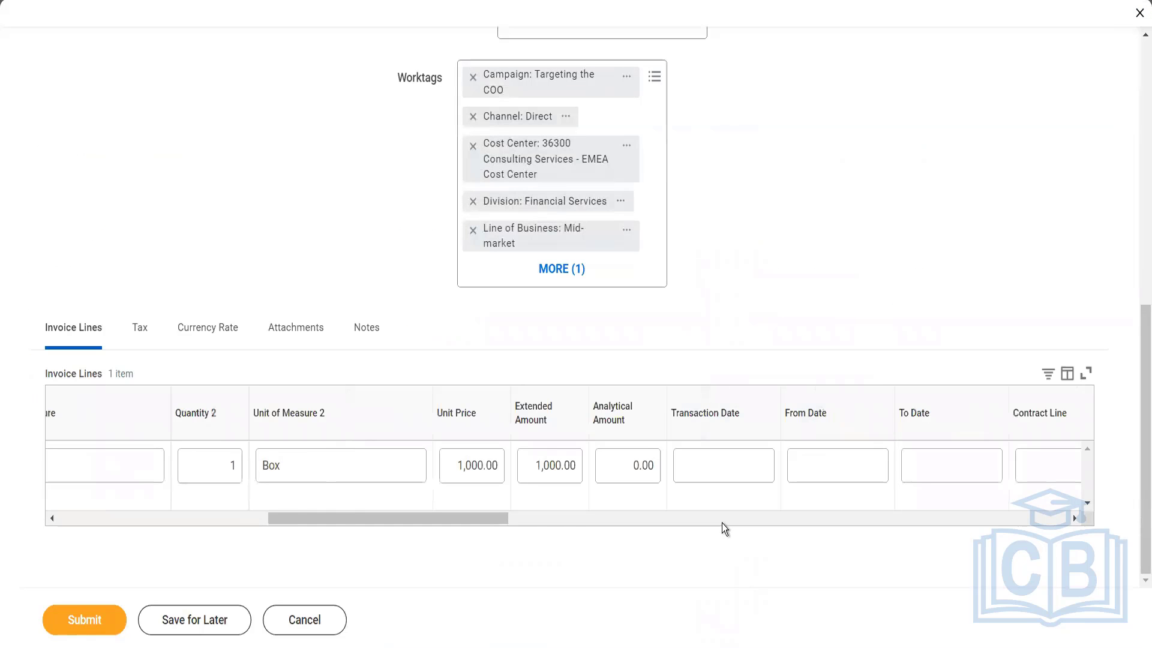
{"action": "left_click", "coordinate": [462, 474]}
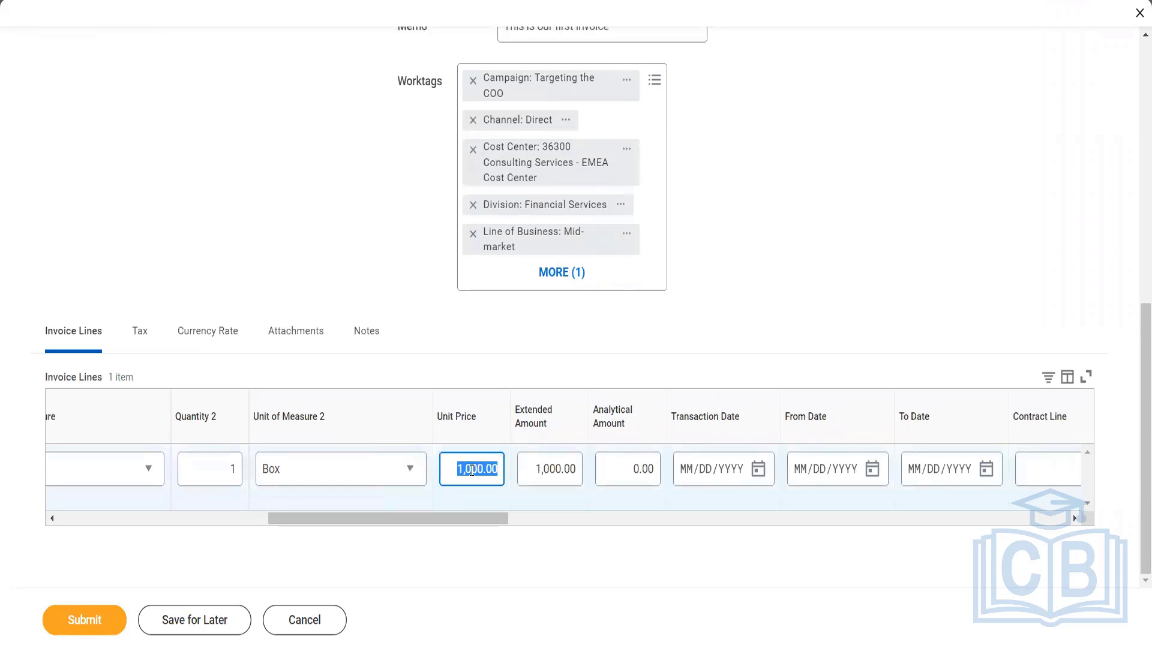
{"action": "type", "text": "1000"}
{"action": "key", "text": "BackSpace"}
{"action": "key", "text": "BackSpace"}
{"action": "key", "text": "BackSpace"}
{"action": "key", "text": "BackSpace"}
{"action": "type", "text": "9000"}
{"action": "key", "text": "Tab"}
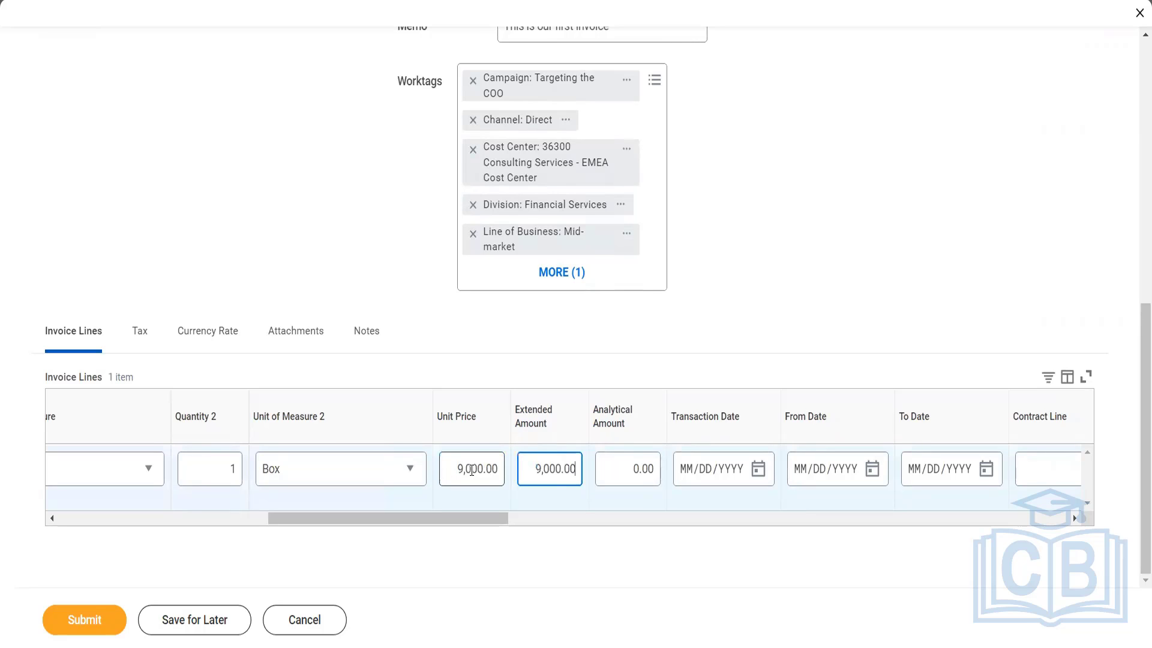
{"action": "left_click", "coordinate": [102, 613]}
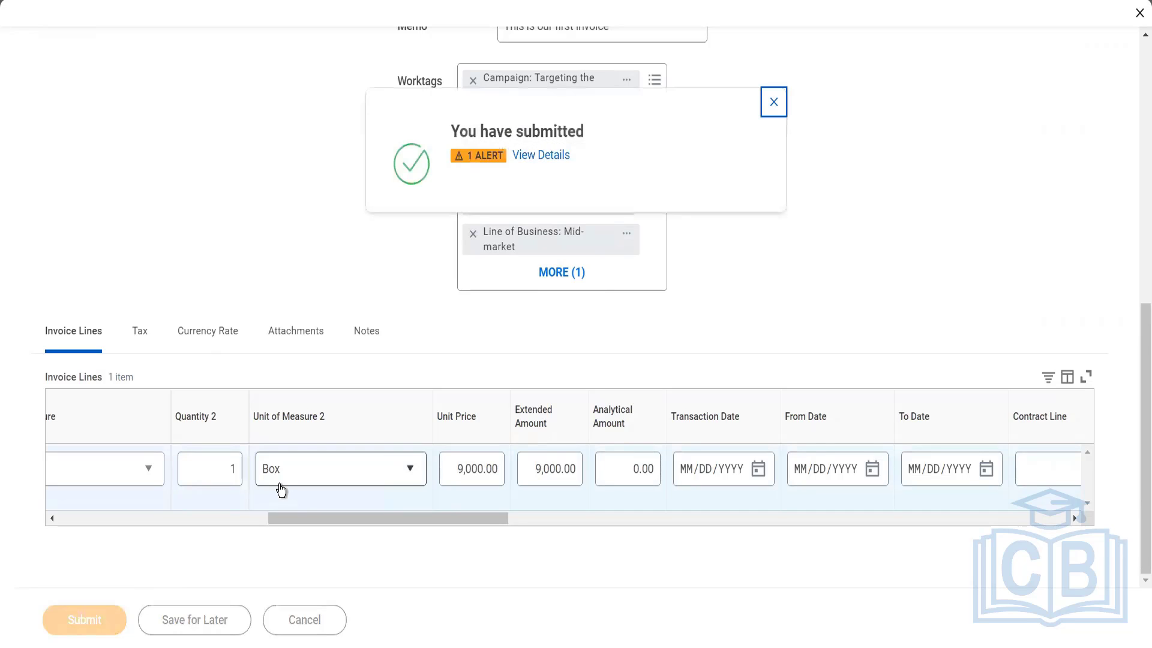
{"action": "left_click", "coordinate": [524, 160]}
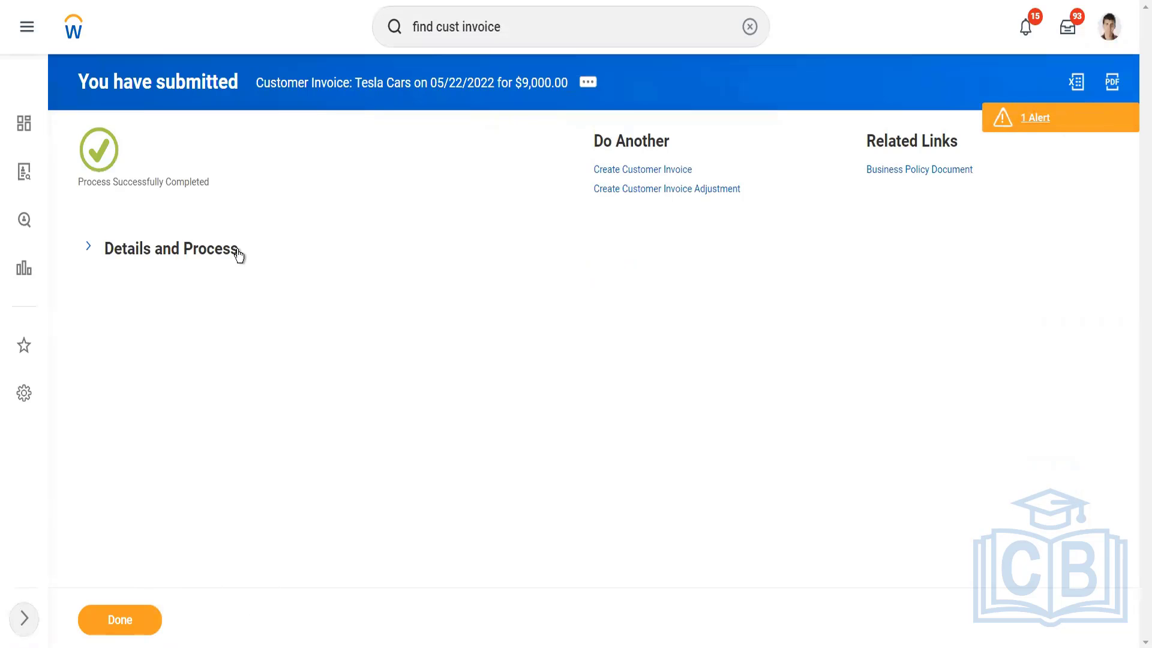
- Open the submitted Tesla Cars customer invoice and review the journal lines in its View Accounting page
{"action": "left_click", "coordinate": [253, 287]}
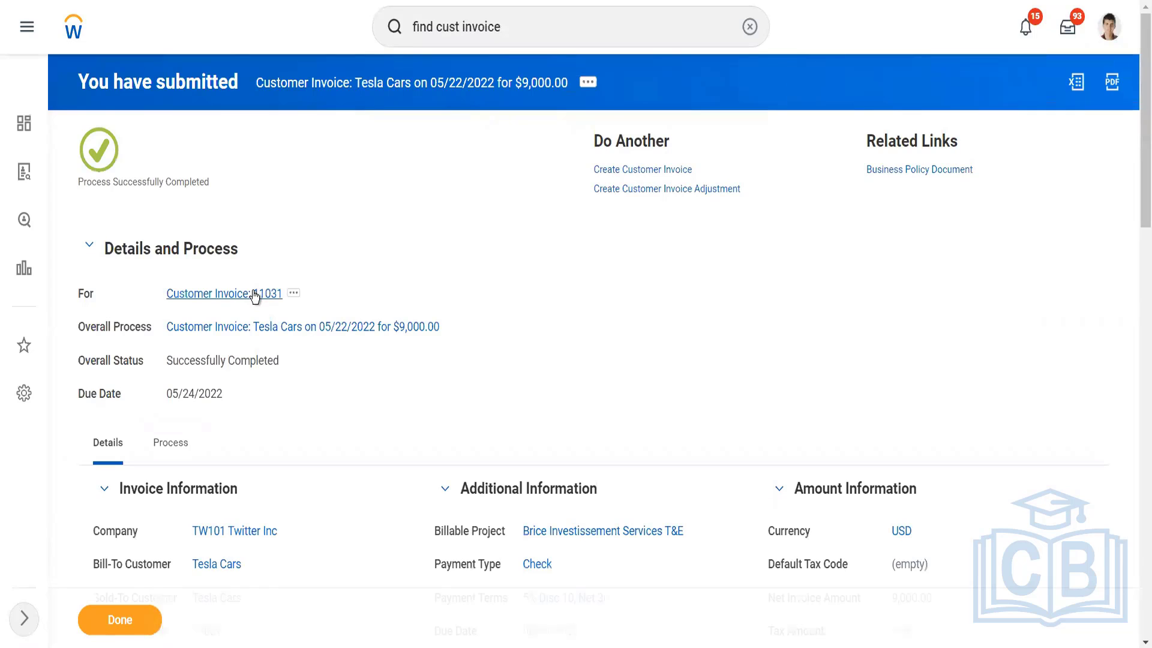
{"action": "left_click", "coordinate": [255, 294]}
{"action": "left_click", "coordinate": [335, 83]}
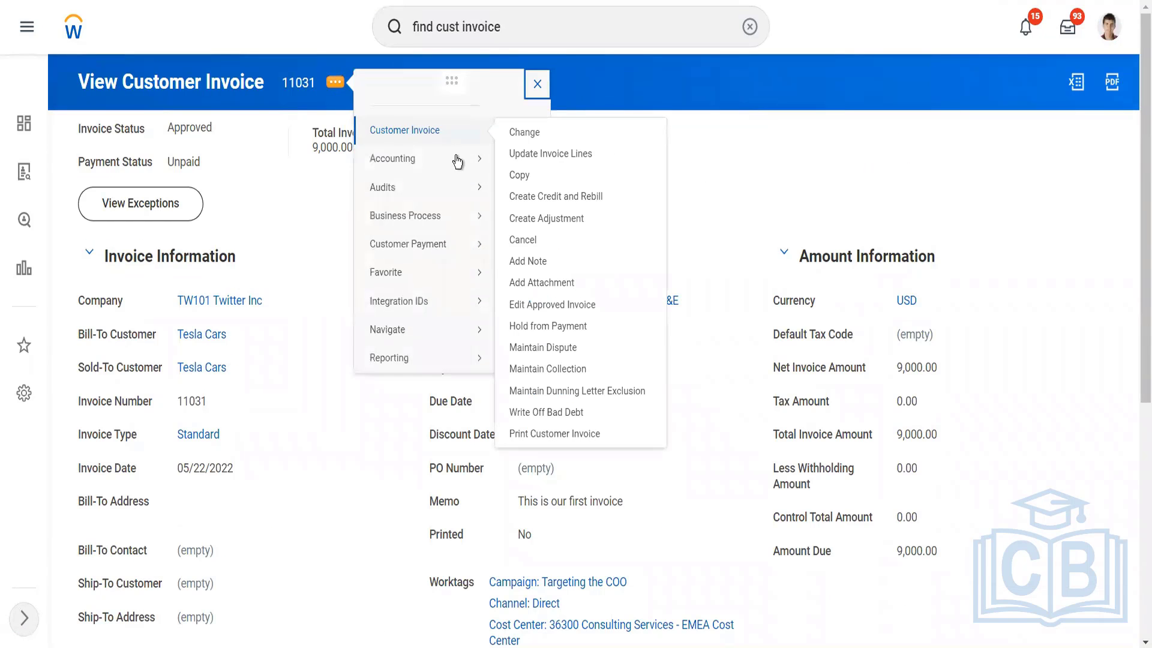
{"action": "mouse_move", "coordinate": [475, 177]}
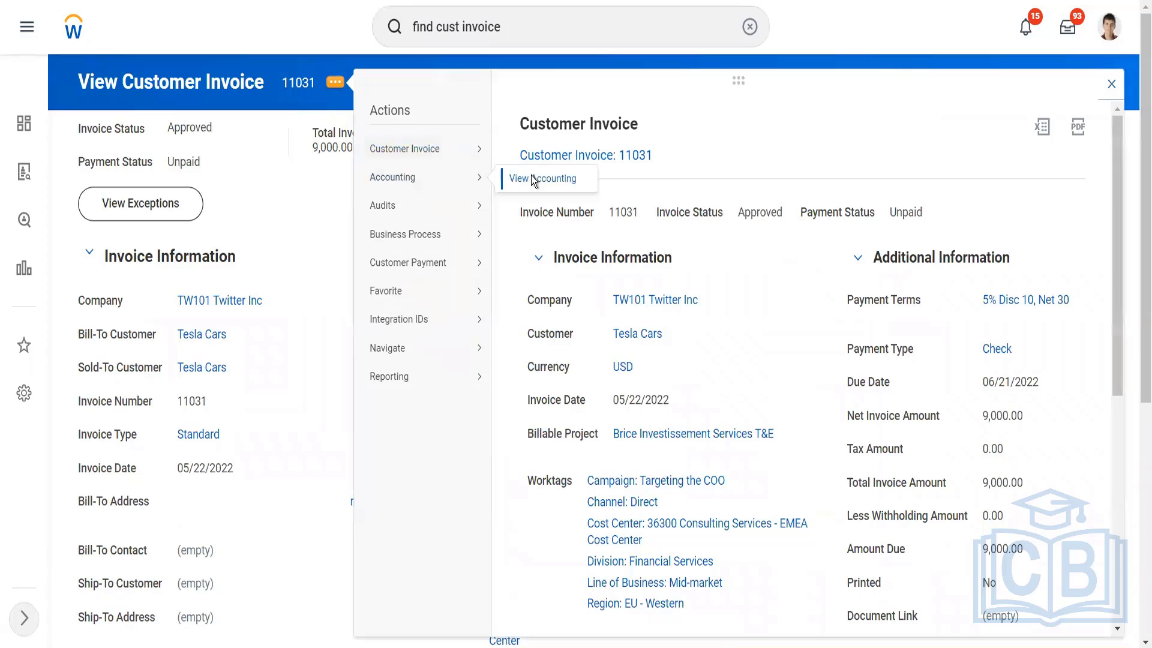
{"action": "left_click", "coordinate": [532, 179]}
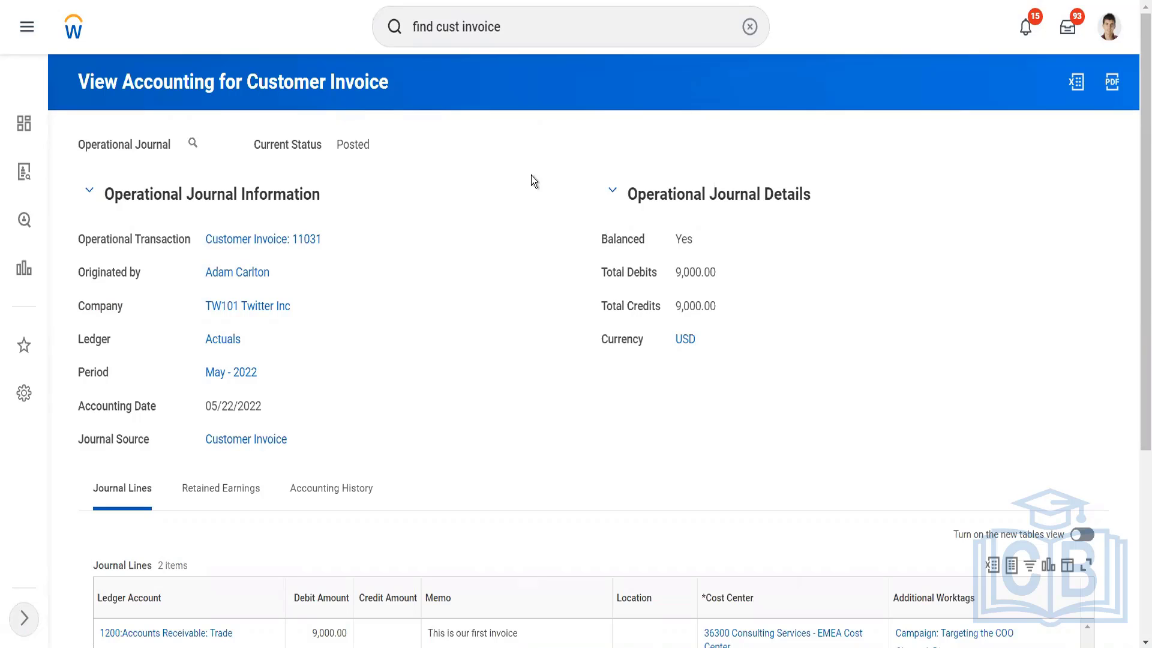
{"action": "scroll", "coordinate": [440, 300], "scroll_direction": "down", "scroll_amount": 5}
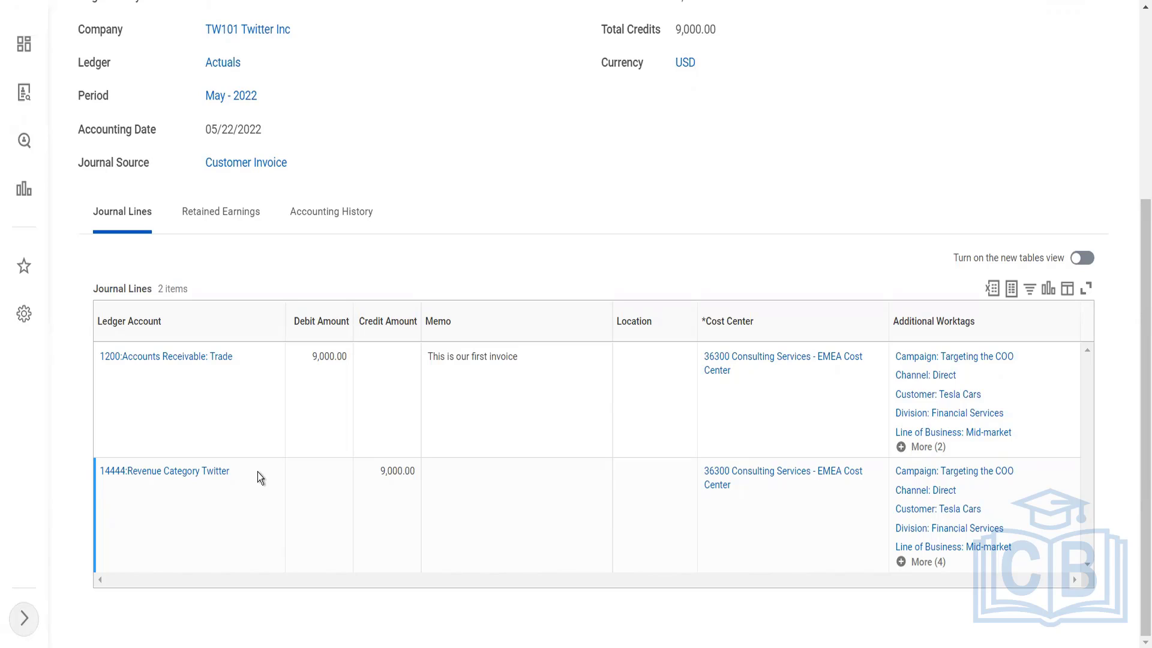
{"action": "scroll", "coordinate": [258, 471], "scroll_direction": "up", "scroll_amount": 5}
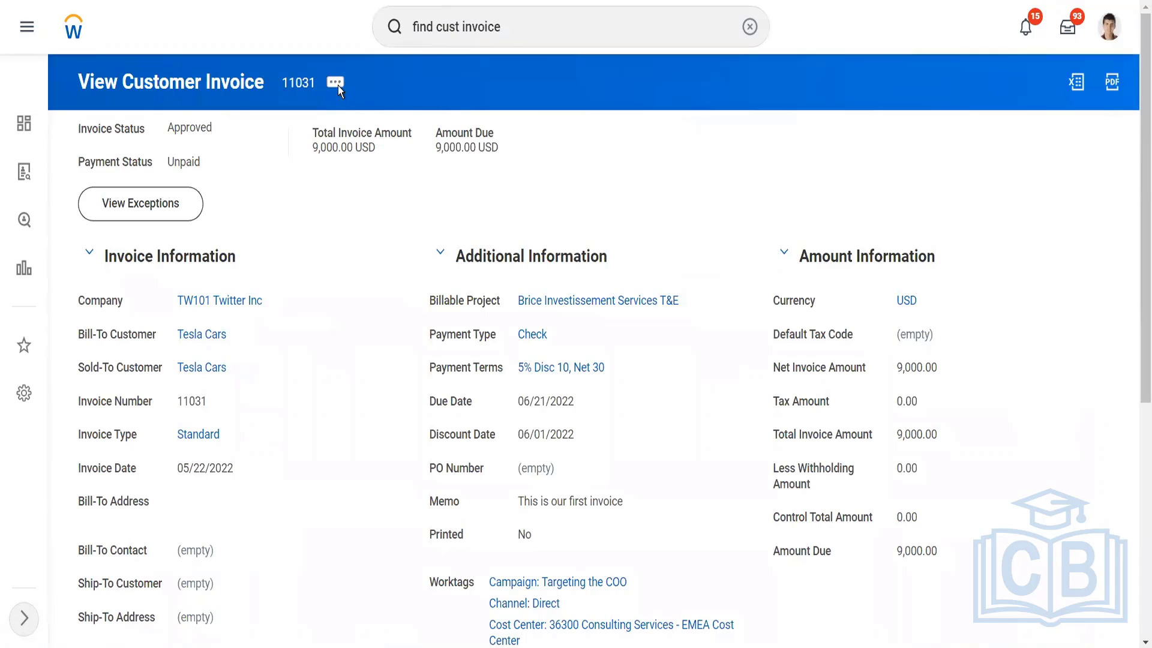
- Open the customer invoice with the Change action, check its header and invoice line columns, and submit it again
{"action": "left_click", "coordinate": [336, 83]}
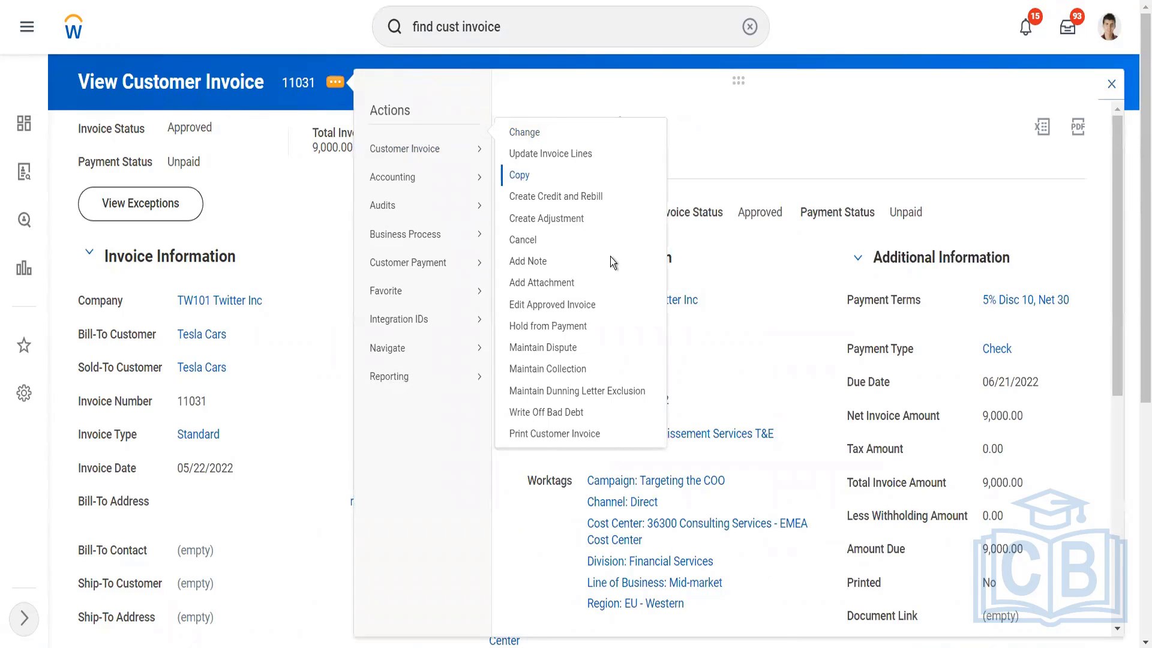
{"action": "left_click", "coordinate": [610, 258]}
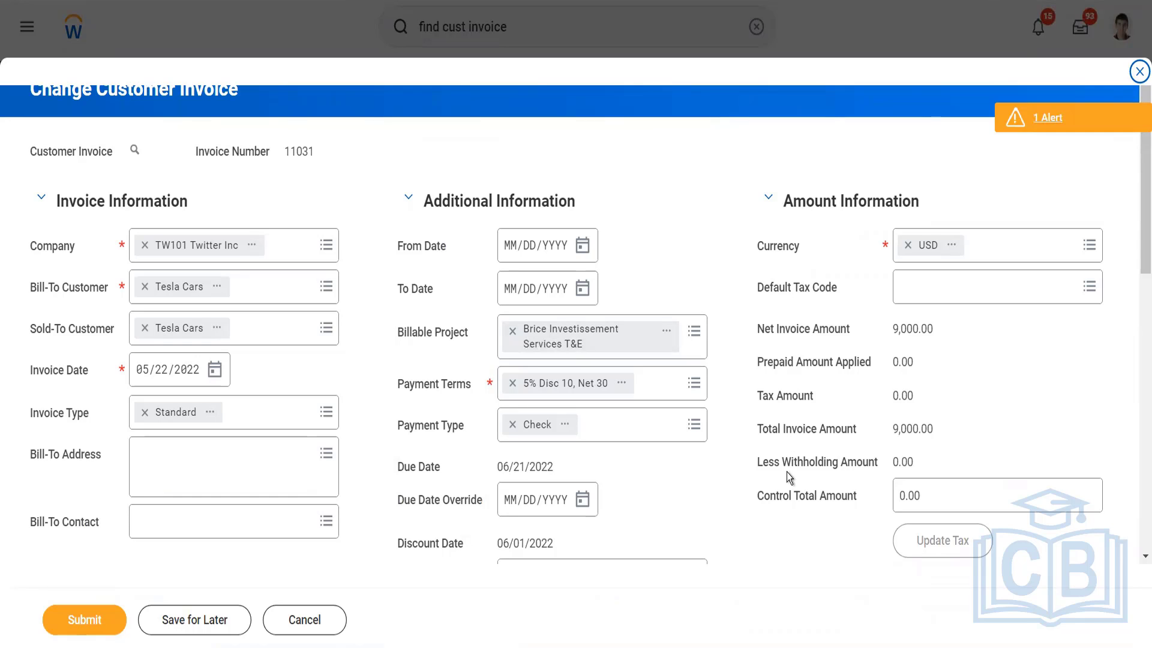
{"action": "scroll", "coordinate": [786, 471], "scroll_direction": "down", "scroll_amount": 5}
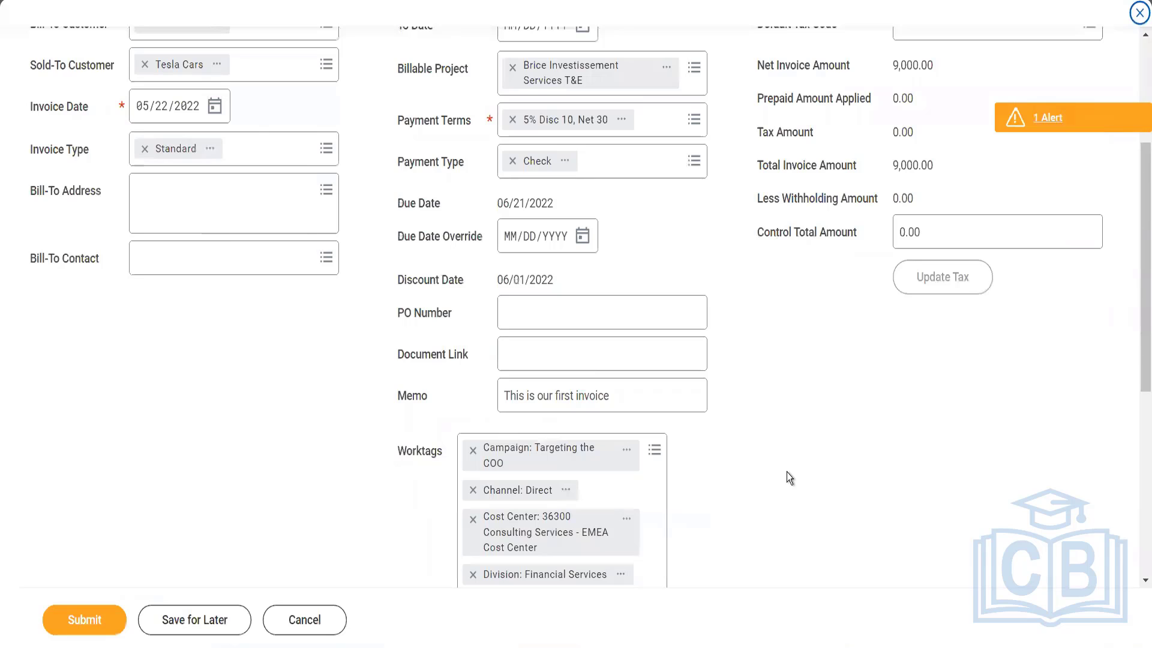
{"action": "scroll", "coordinate": [786, 472], "scroll_direction": "down", "scroll_amount": 7}
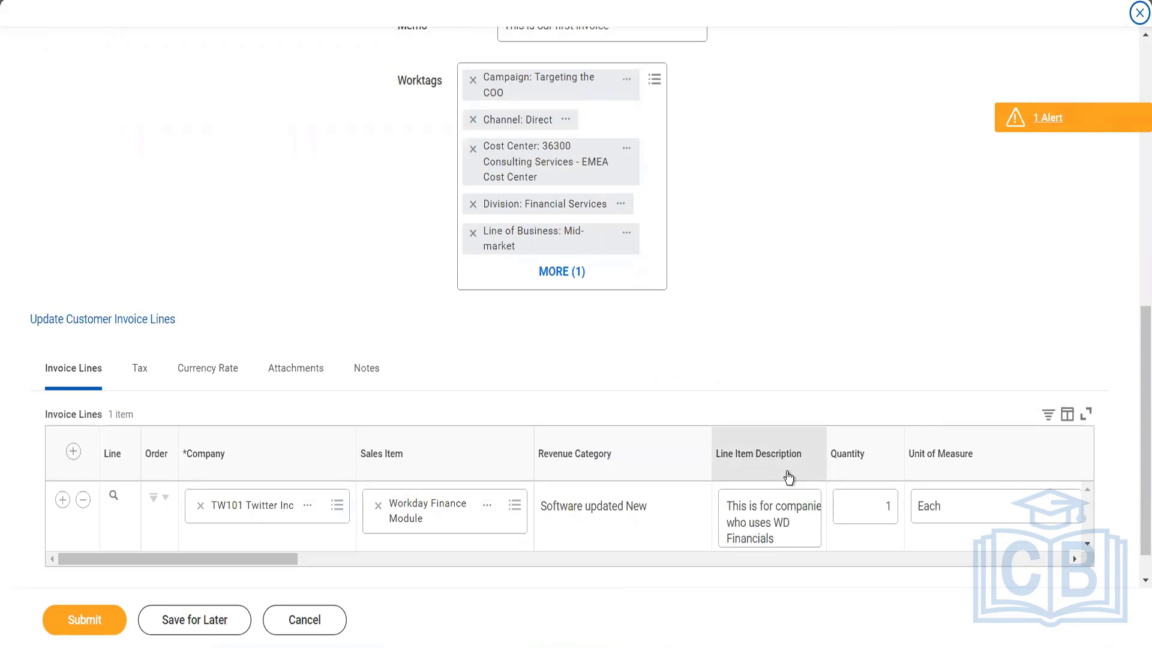
{"action": "scroll", "coordinate": [789, 478], "scroll_direction": "down", "scroll_amount": 1}
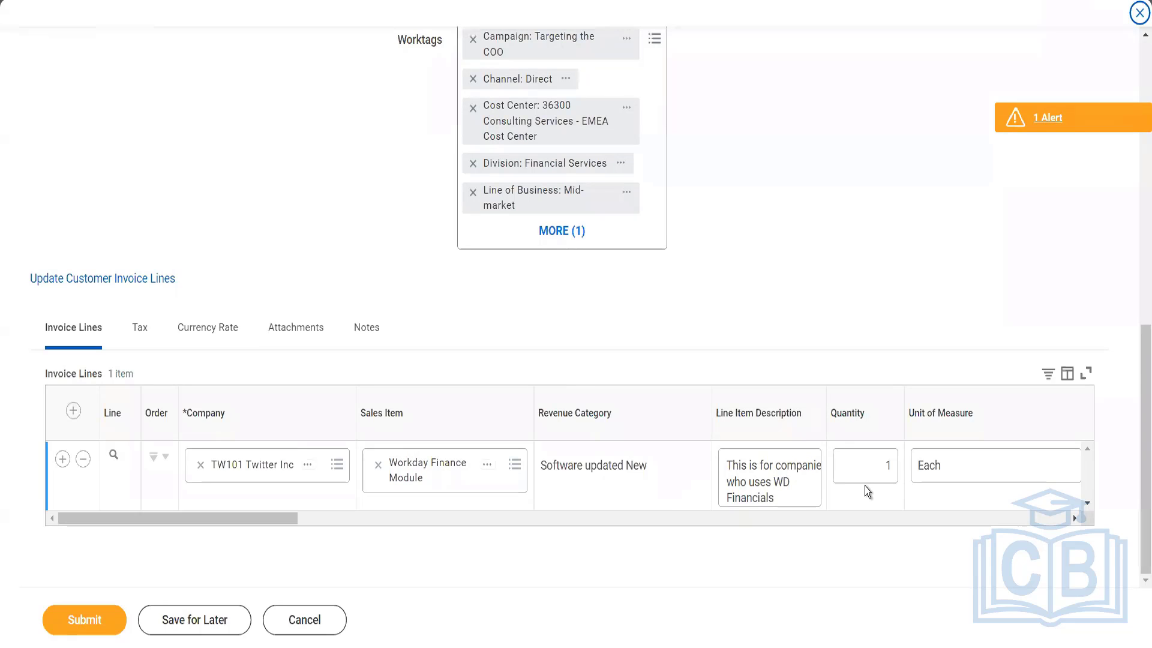
{"action": "left_click", "coordinate": [858, 519]}
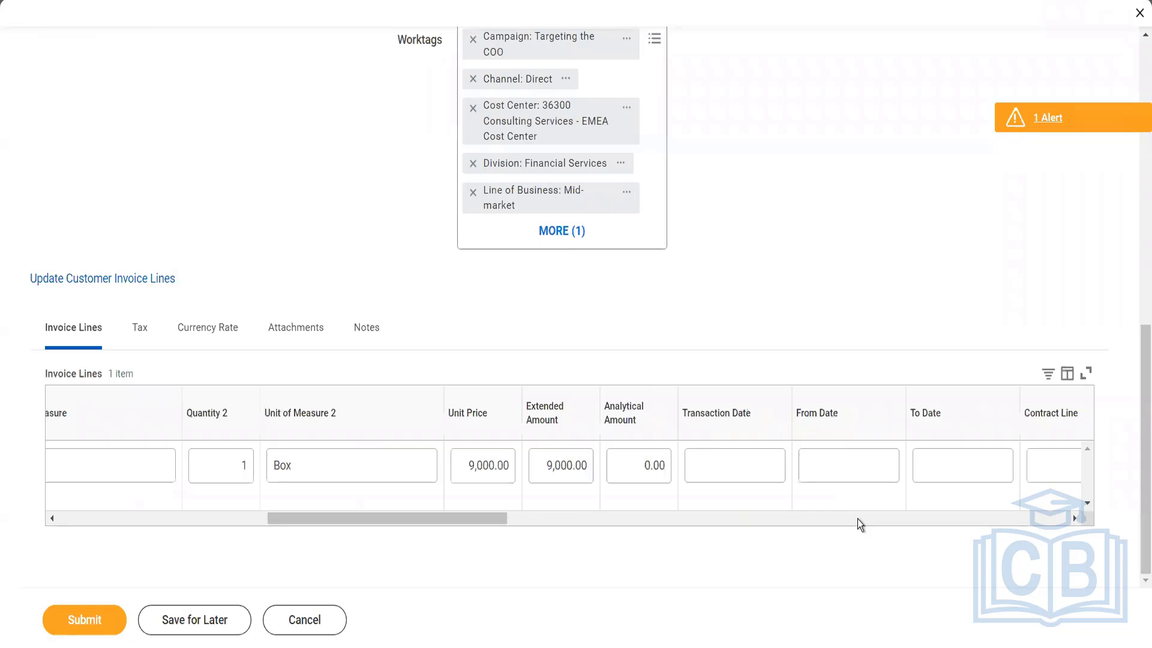
{"action": "left_click", "coordinate": [769, 516]}
{"action": "left_click", "coordinate": [769, 516]}
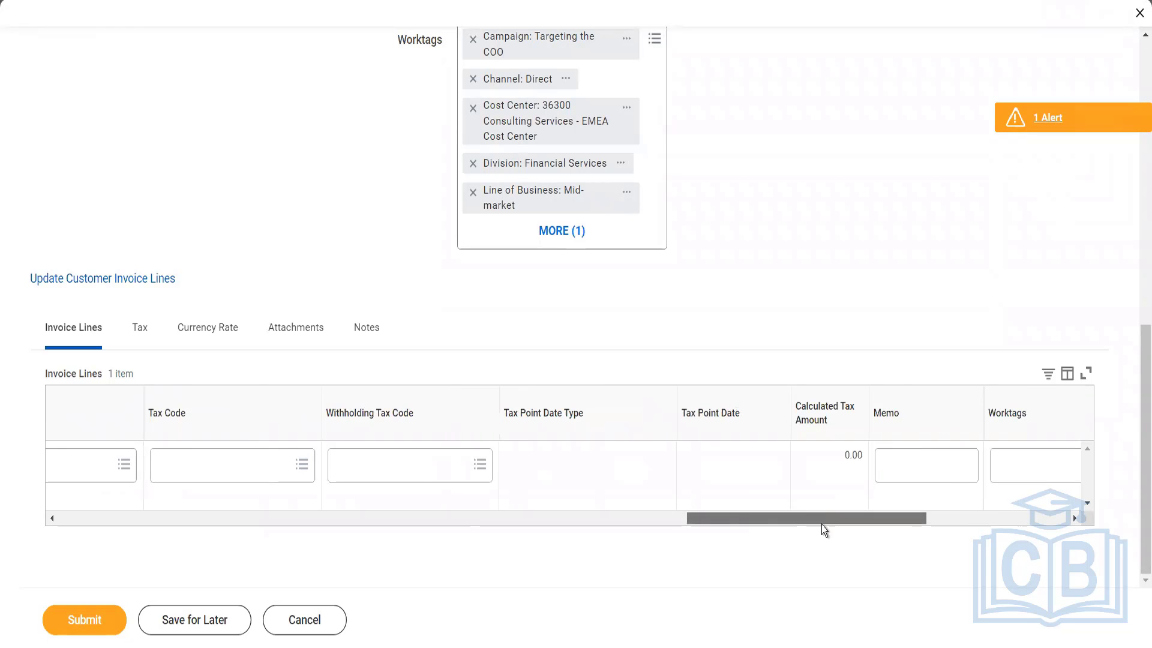
{"action": "left_click_drag", "start_coordinate": [822, 524], "coordinate": [878, 524]}
{"action": "left_click", "coordinate": [82, 613]}
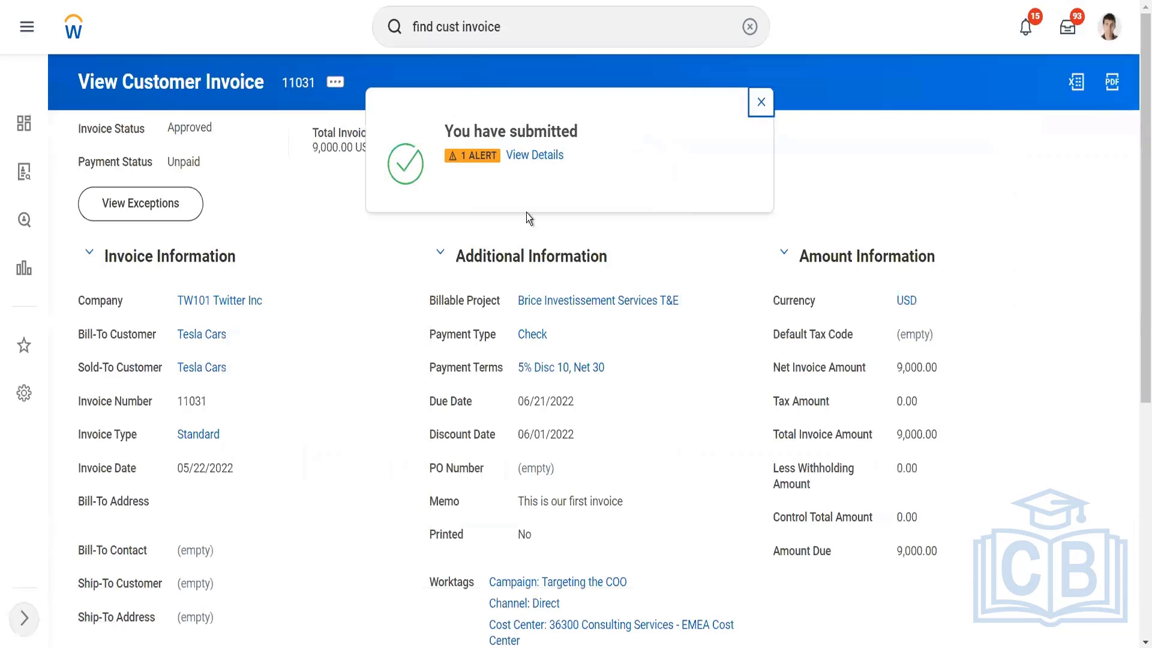
- View the details of the submission and return from them to the customer invoice
{"action": "left_click", "coordinate": [531, 161]}
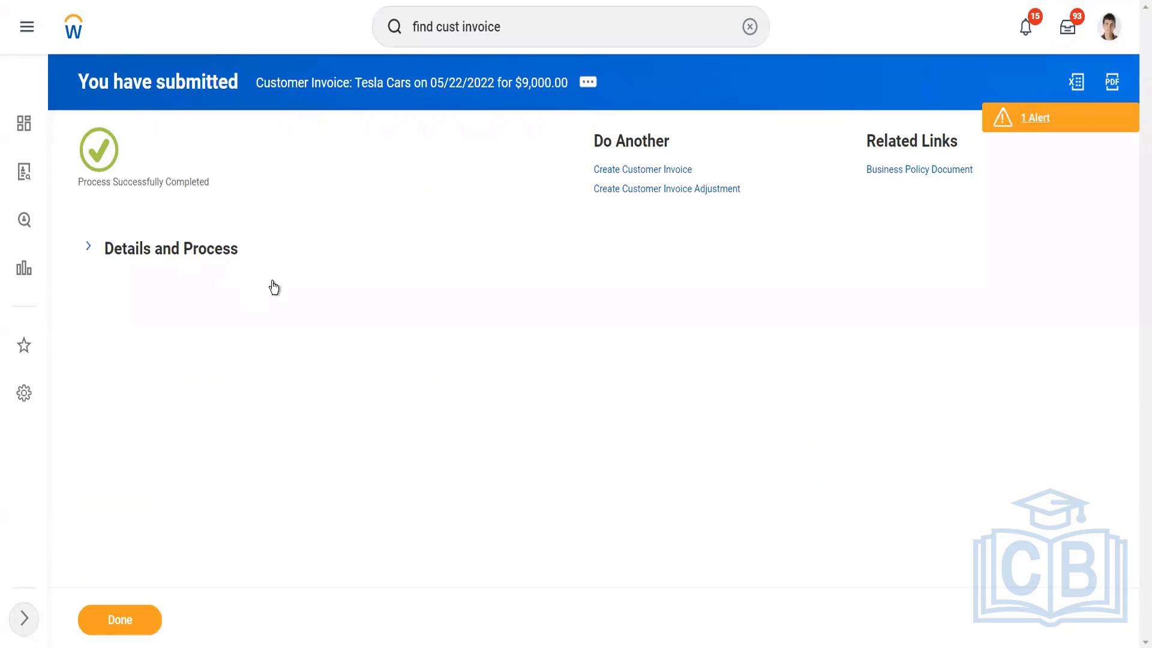
{"action": "left_click", "coordinate": [219, 251]}
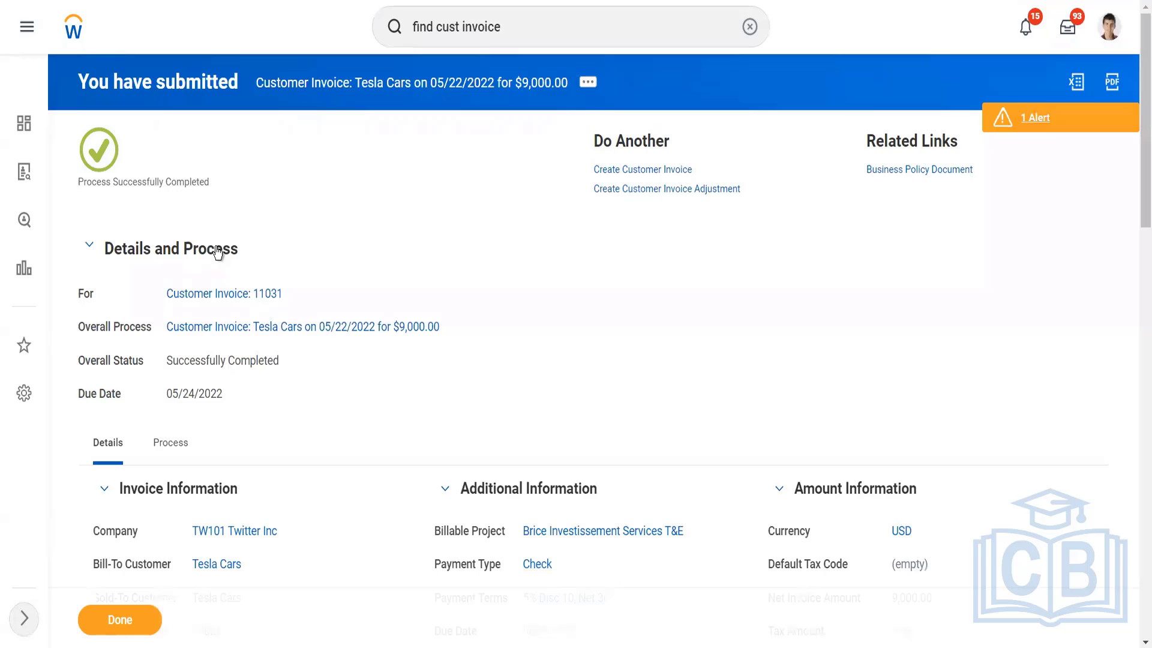
{"action": "left_click", "coordinate": [222, 294]}
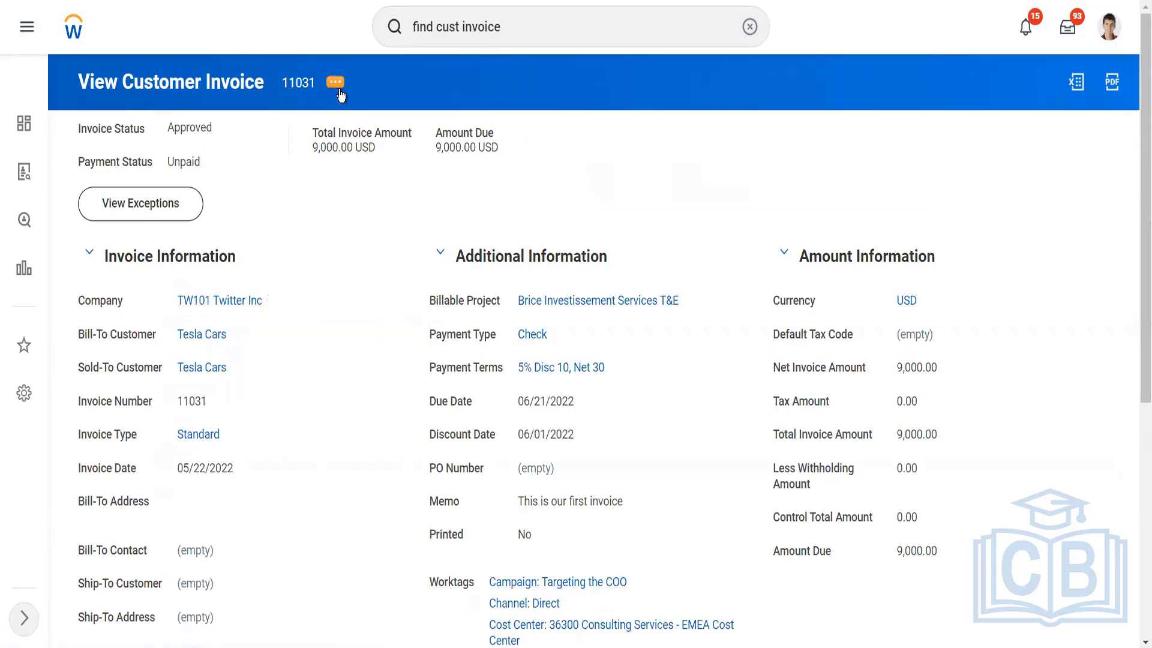
- Search the invoice lines of company TW101 Twitter Inc in Update Invoice Lines, review their columns, and cancel the task
{"action": "left_click", "coordinate": [335, 82]}
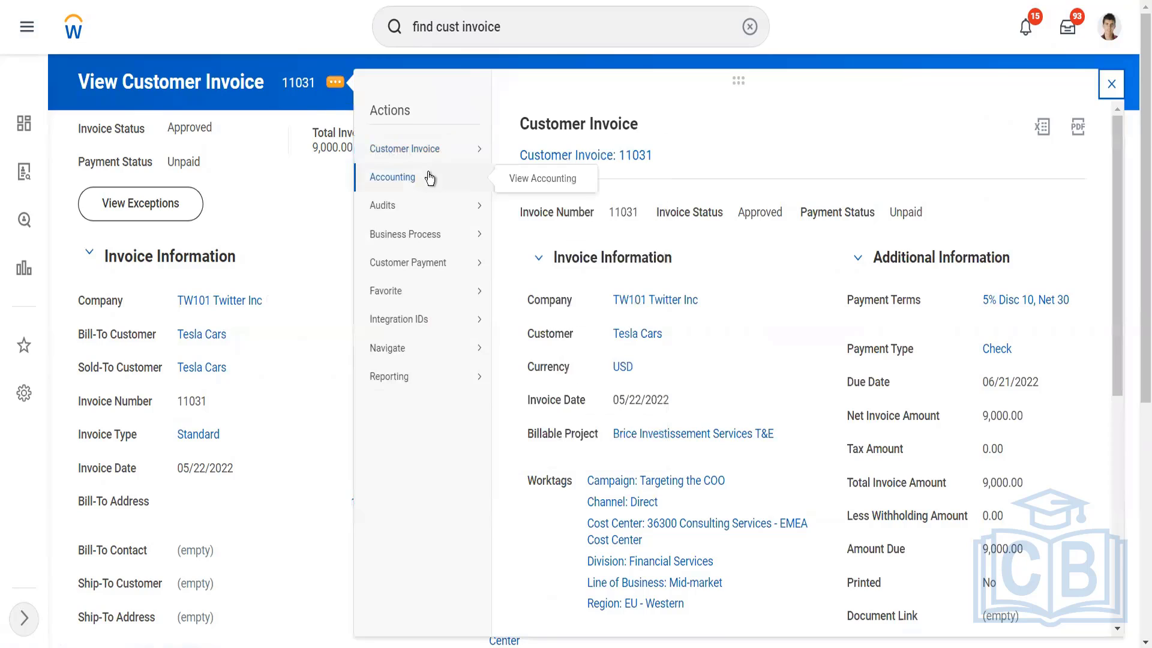
{"action": "mouse_move", "coordinate": [437, 157]}
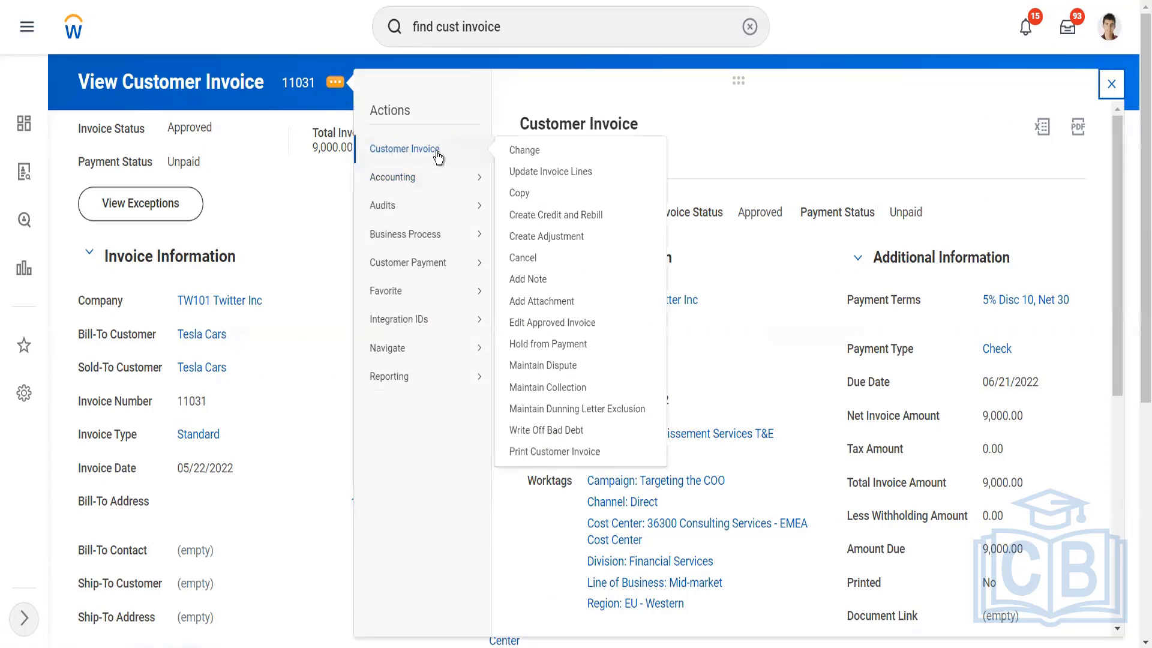
{"action": "left_click", "coordinate": [543, 174]}
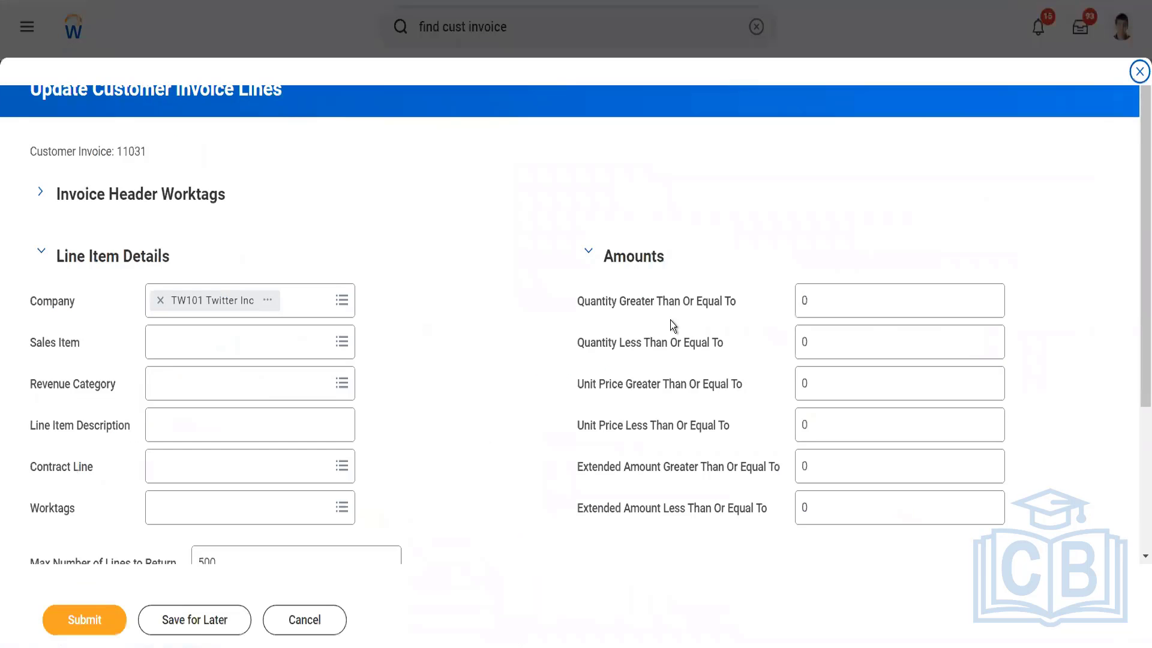
{"action": "scroll", "coordinate": [671, 319], "scroll_direction": "down", "scroll_amount": 3}
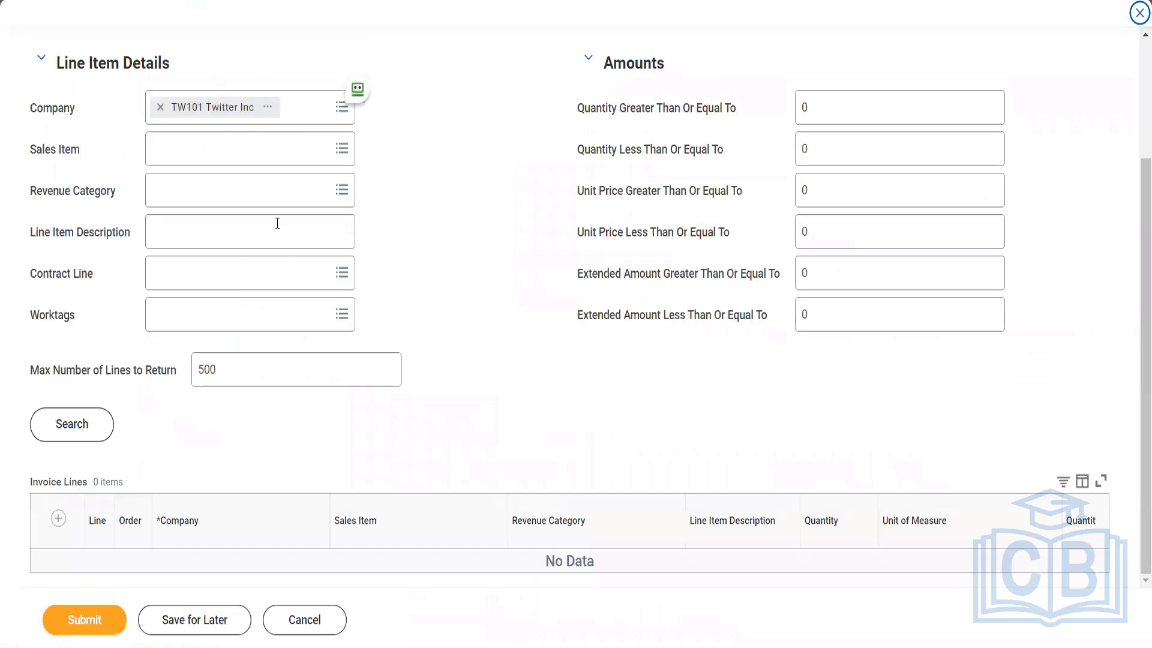
{"action": "left_click", "coordinate": [80, 438]}
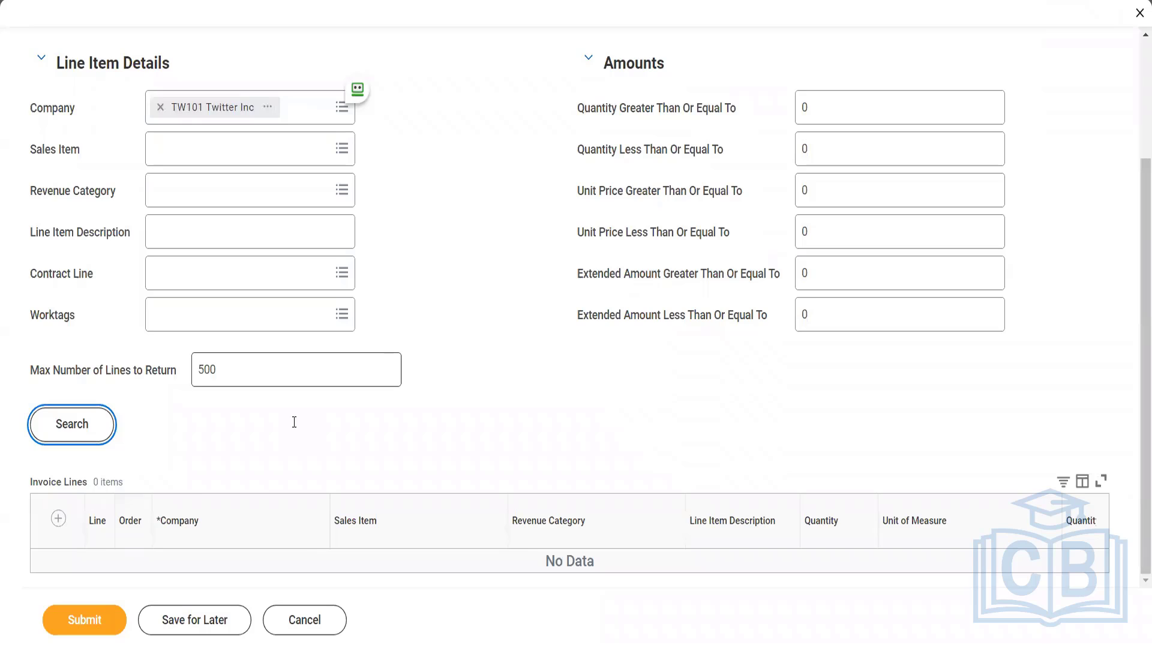
{"action": "scroll", "coordinate": [294, 422], "scroll_direction": "up", "scroll_amount": 3}
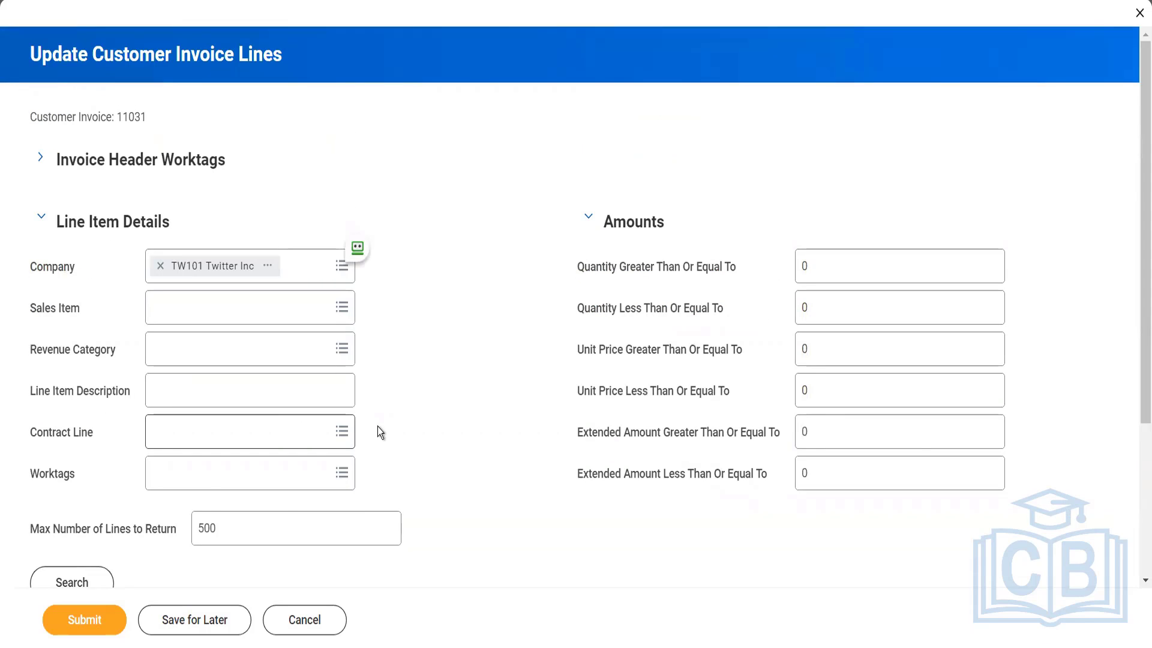
{"action": "scroll", "coordinate": [378, 430], "scroll_direction": "down", "scroll_amount": 4}
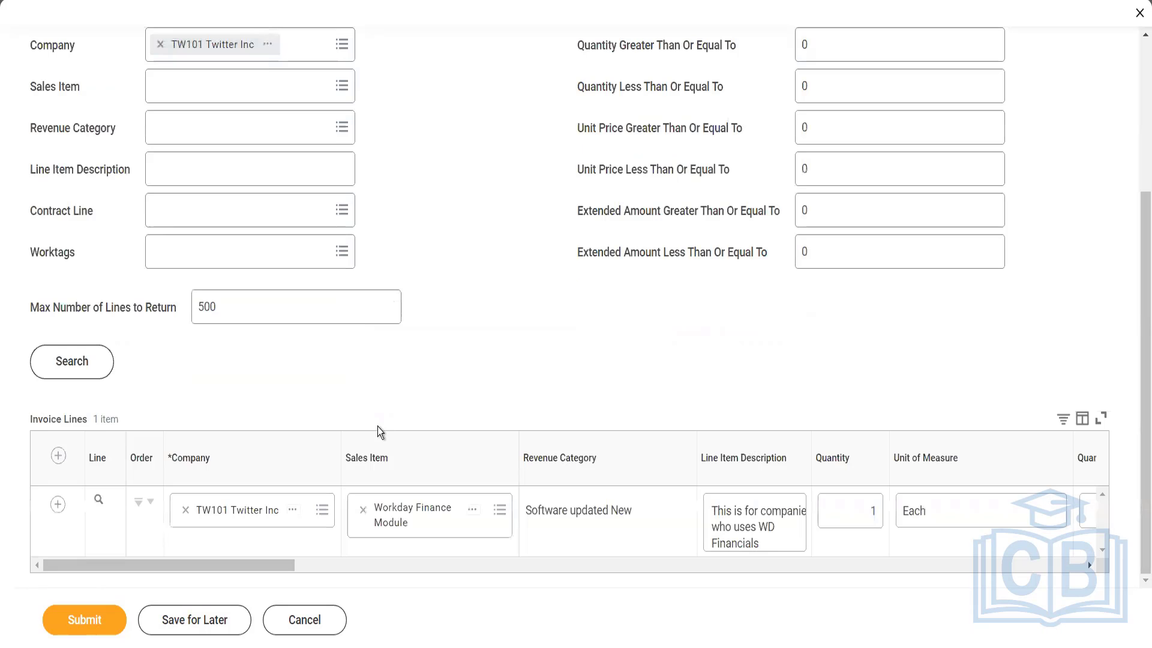
{"action": "left_click", "coordinate": [656, 567]}
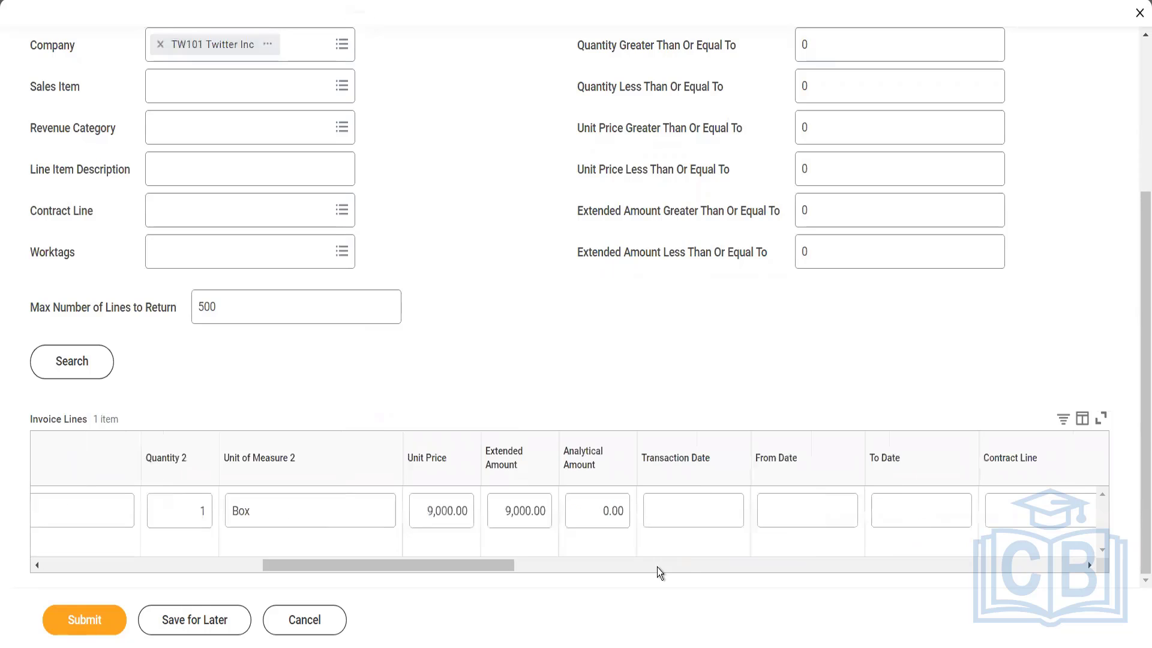
{"action": "left_click", "coordinate": [702, 567]}
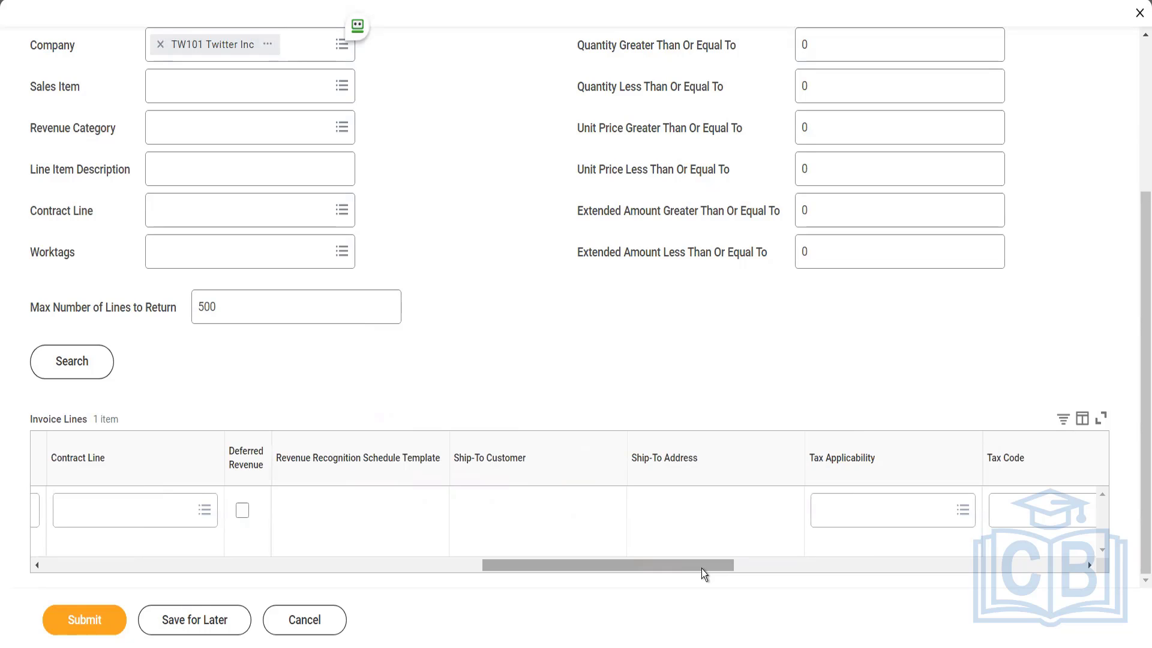
{"action": "left_click", "coordinate": [314, 621]}
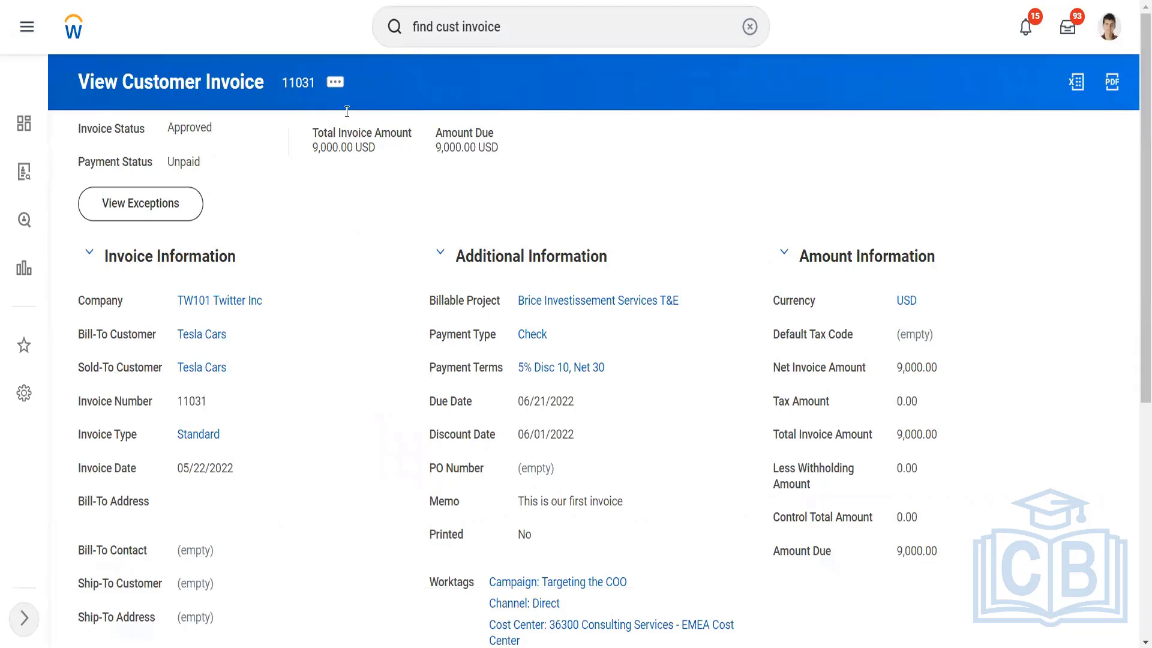
- Start Create Credit and Rebill for the invoice with Other Terms as the credit adjustment reason, copying all invoice lines
{"action": "left_click", "coordinate": [336, 82]}
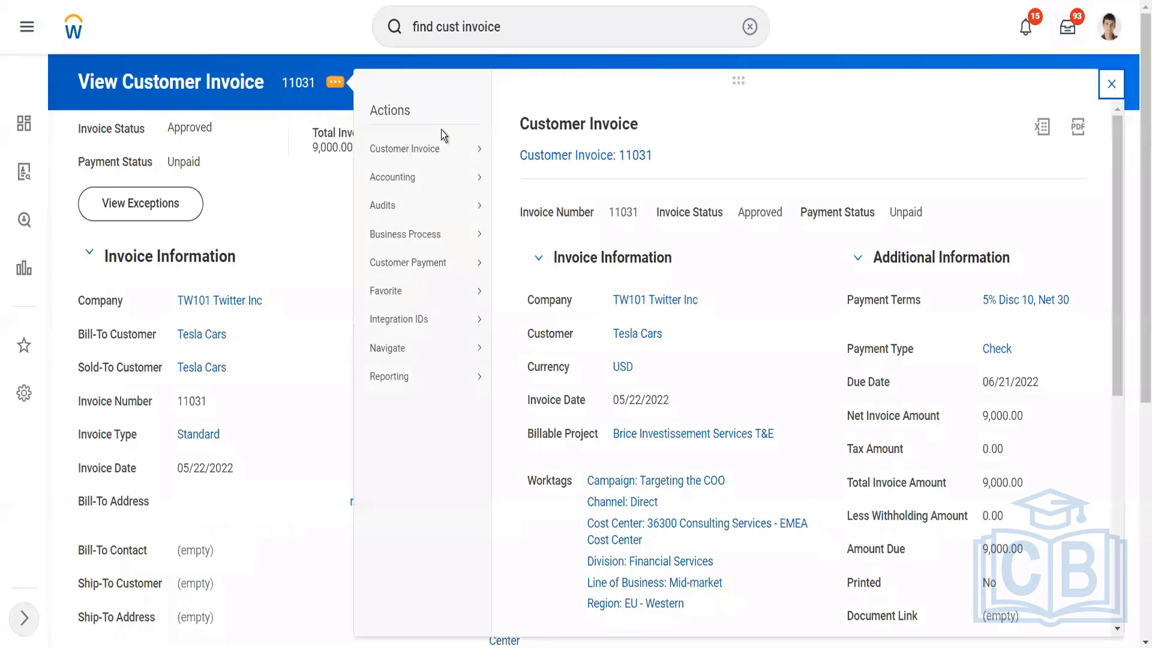
{"action": "left_click", "coordinate": [481, 150]}
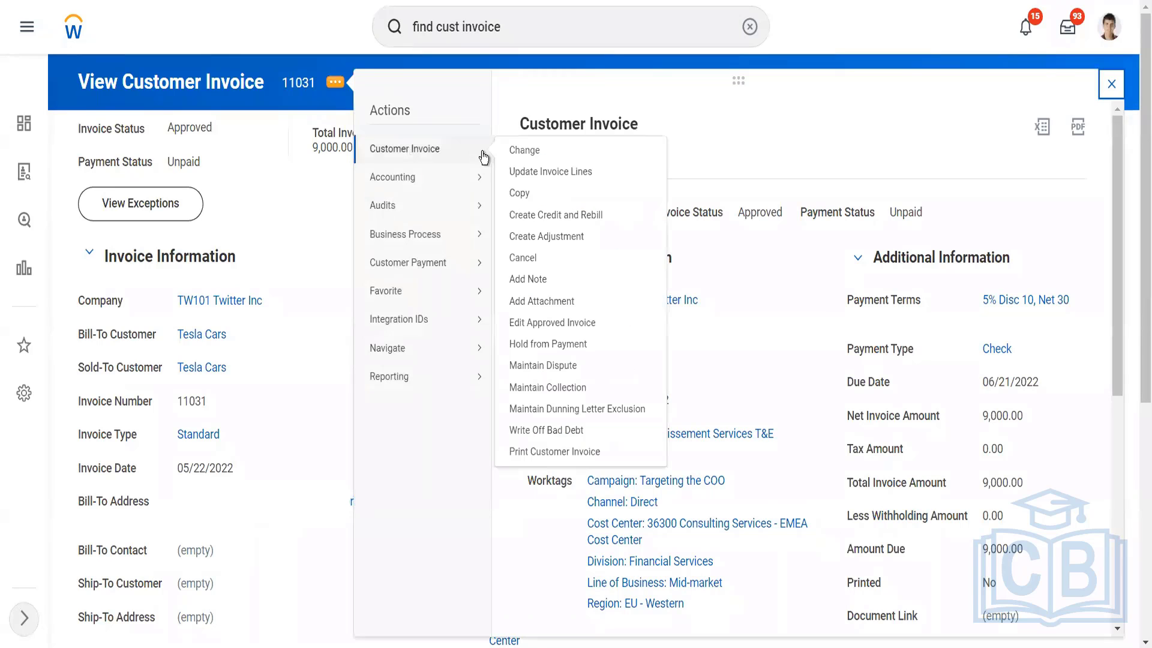
{"action": "left_click", "coordinate": [550, 218]}
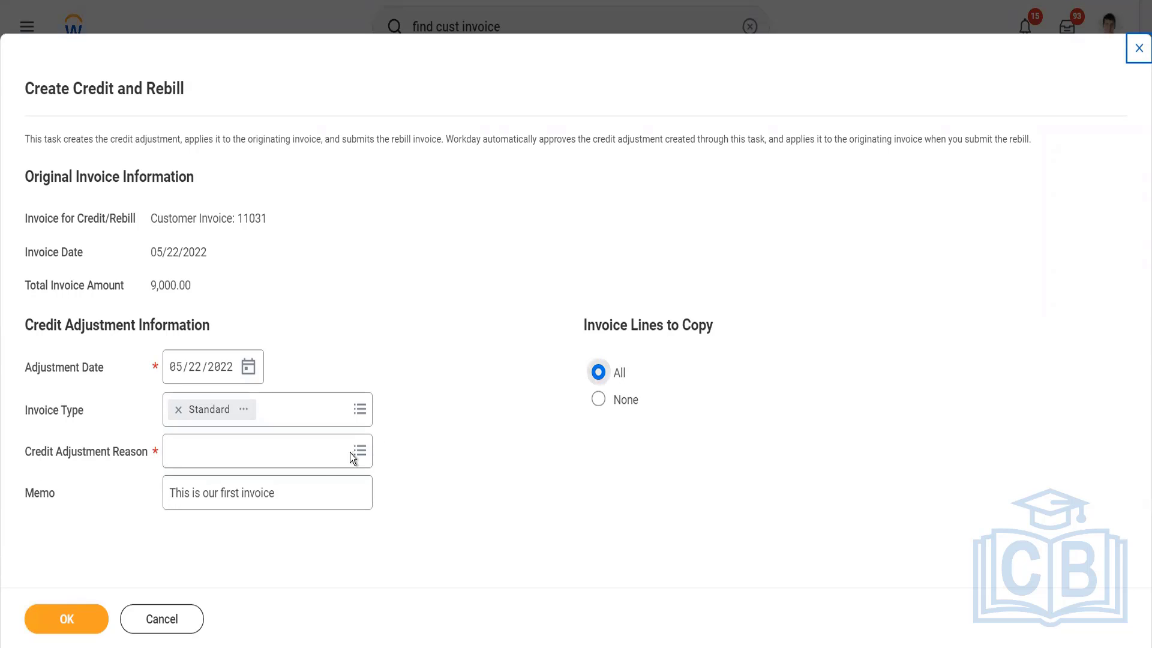
{"action": "left_click", "coordinate": [312, 463]}
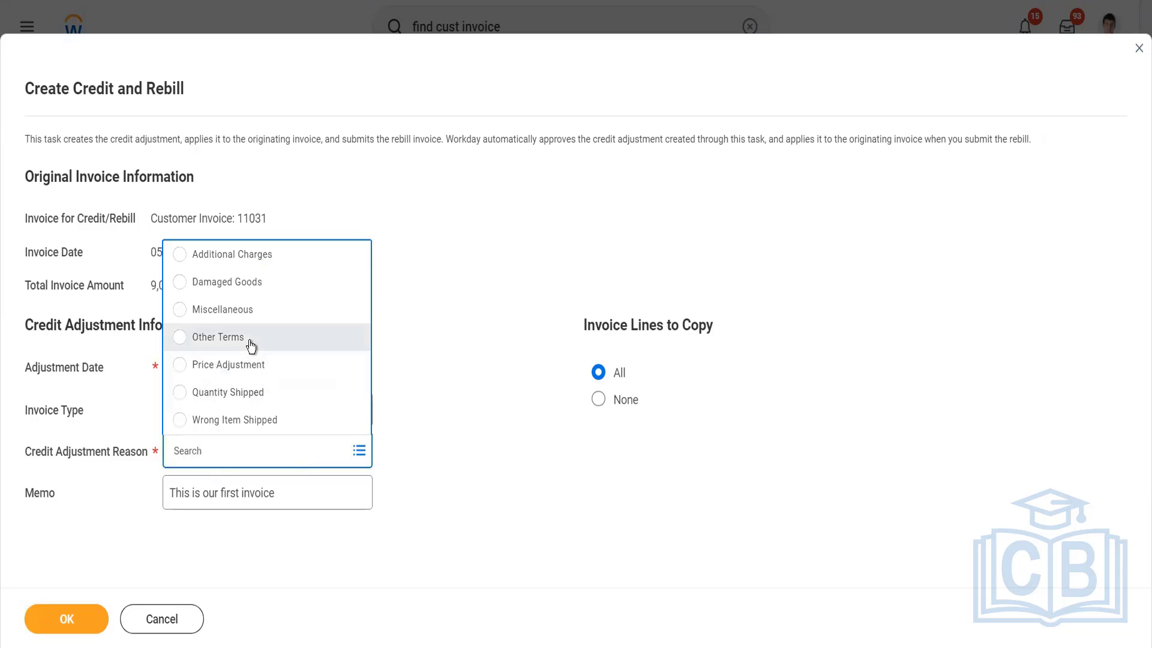
{"action": "left_click", "coordinate": [251, 346]}
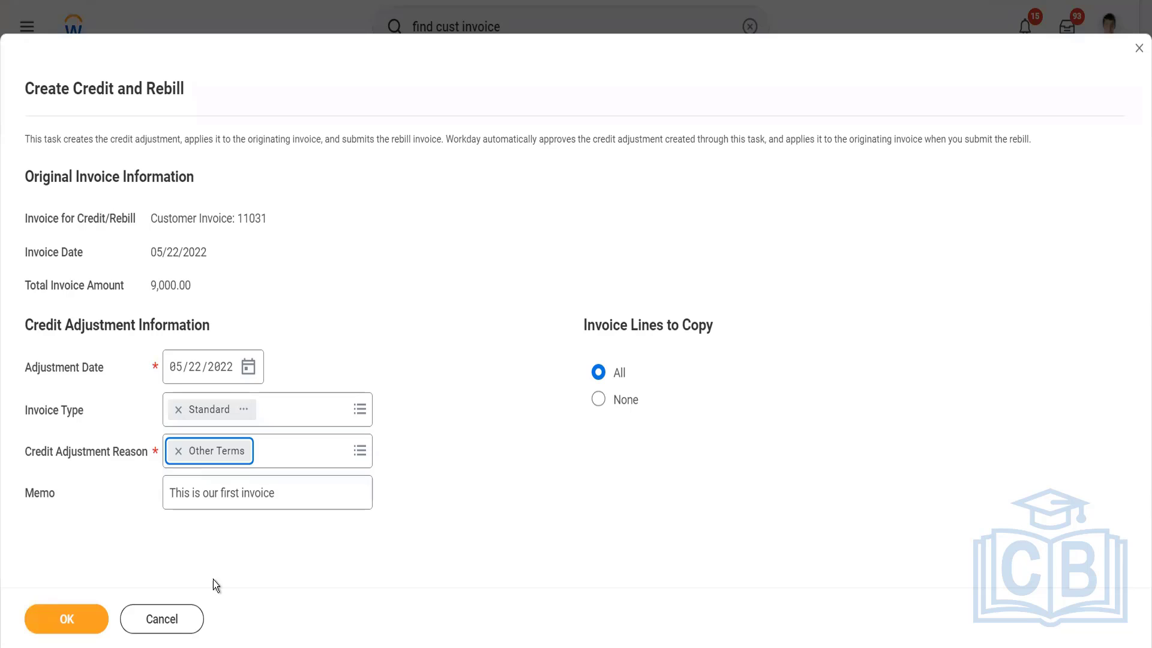
{"action": "left_click", "coordinate": [87, 620]}
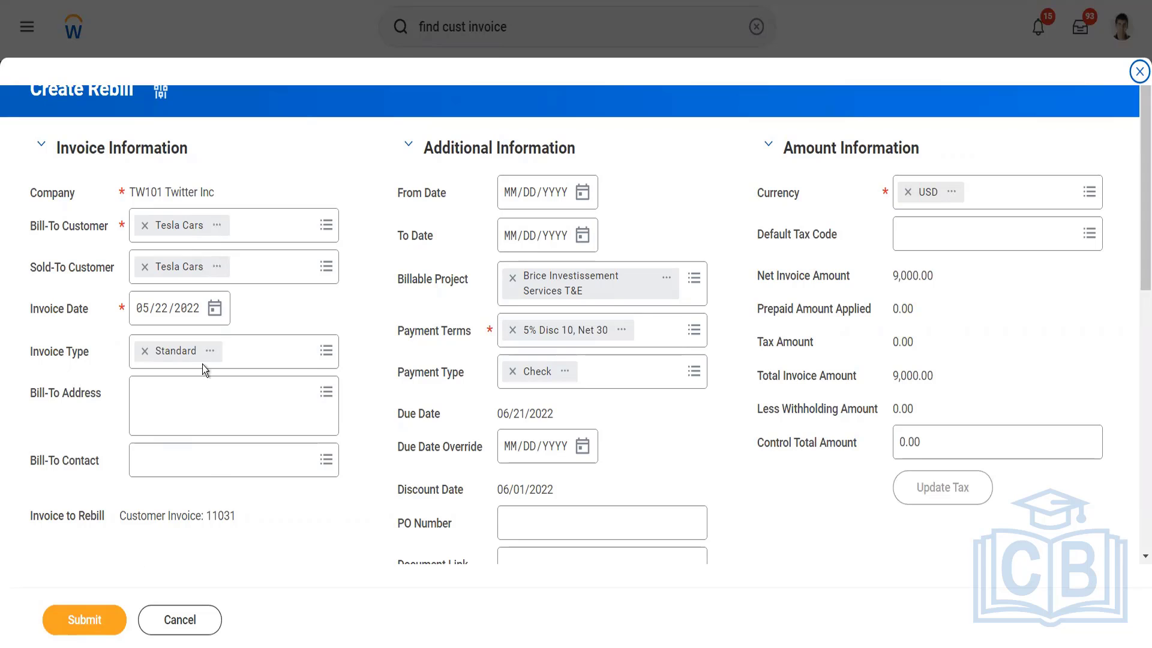
- Set the unit price of the rebill's Workday Finance Module invoice line to 7,000 and submit the rebill
{"action": "scroll", "coordinate": [376, 378], "scroll_direction": "down", "scroll_amount": 5}
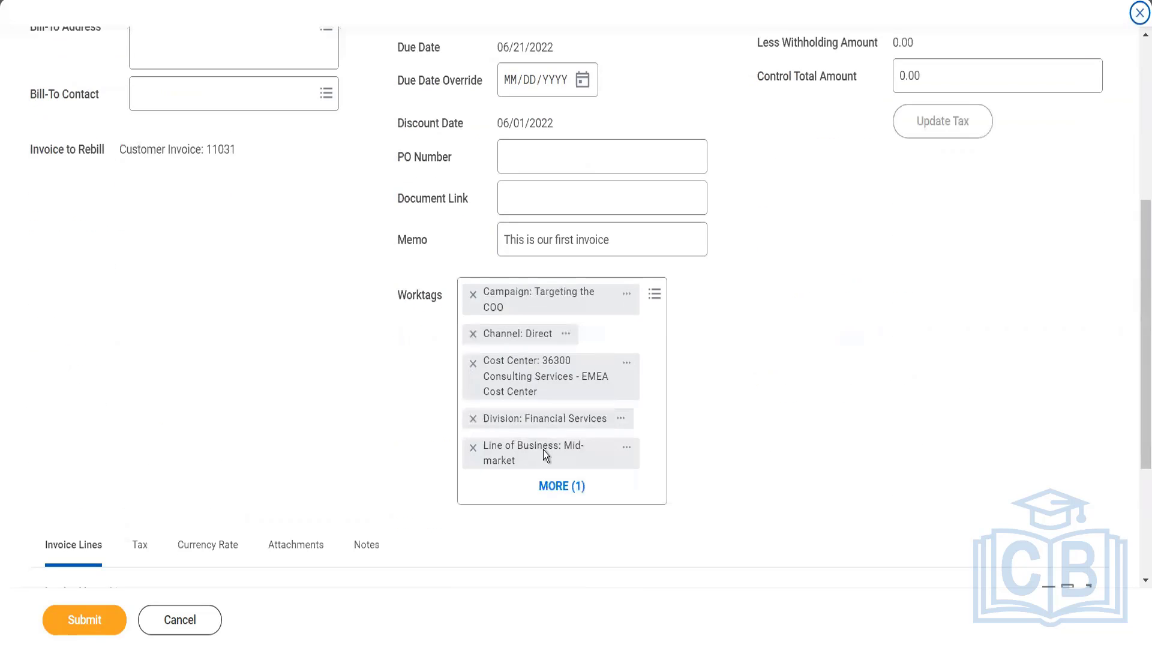
{"action": "scroll", "coordinate": [576, 454], "scroll_direction": "down", "scroll_amount": 3}
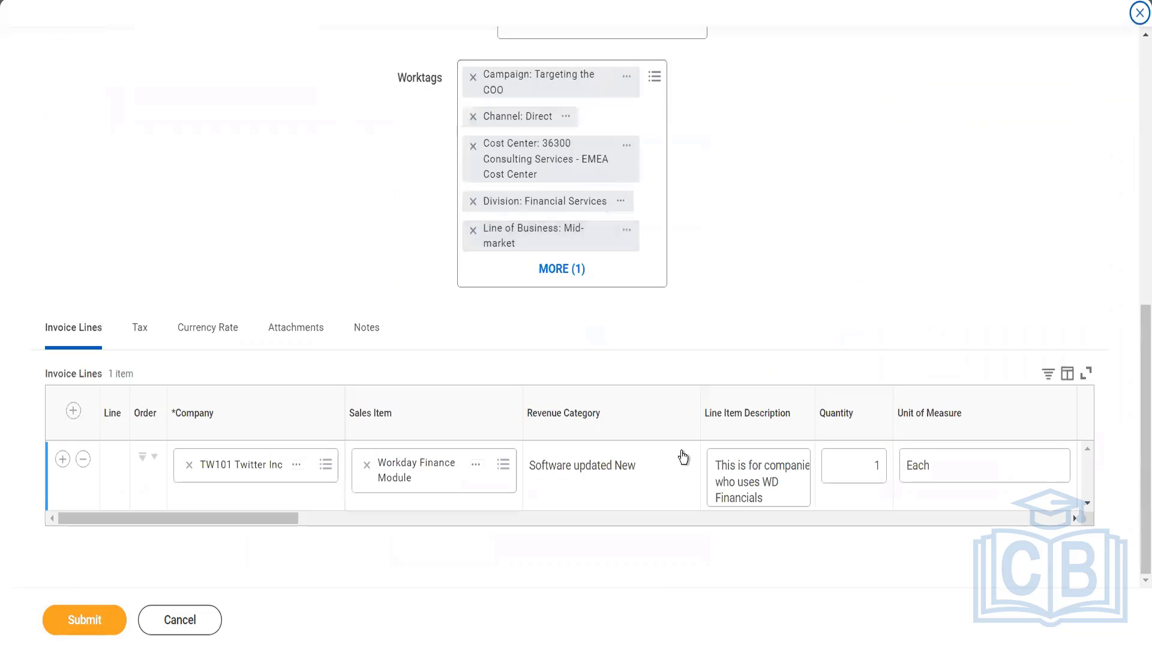
{"action": "left_click", "coordinate": [726, 520]}
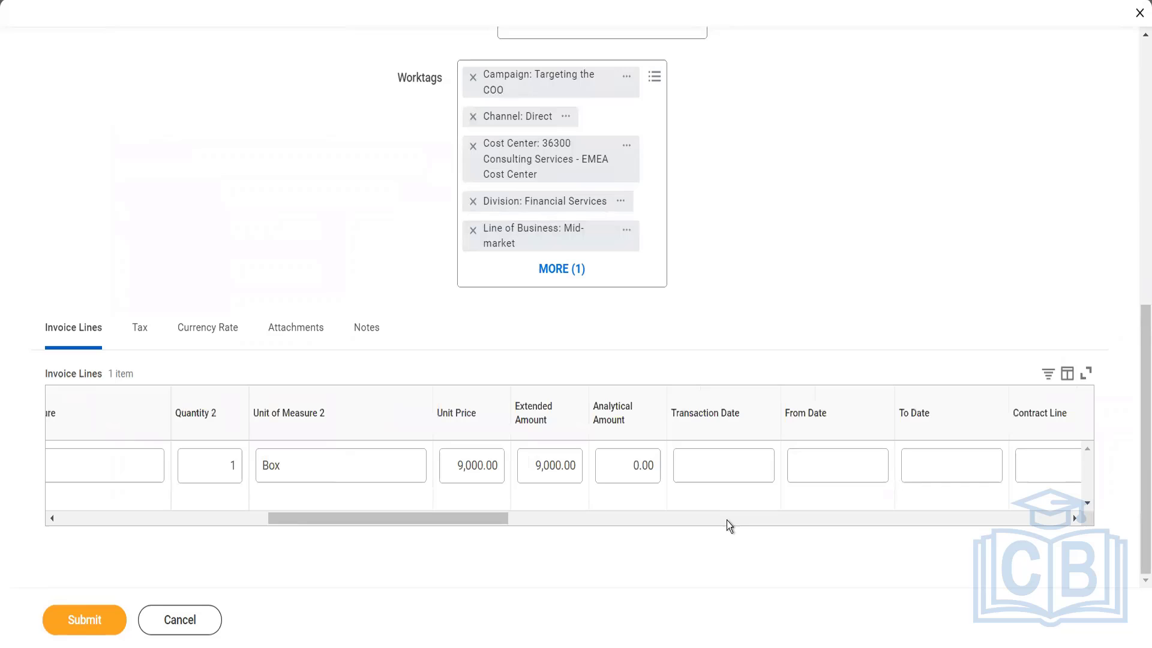
{"action": "left_click", "coordinate": [486, 467]}
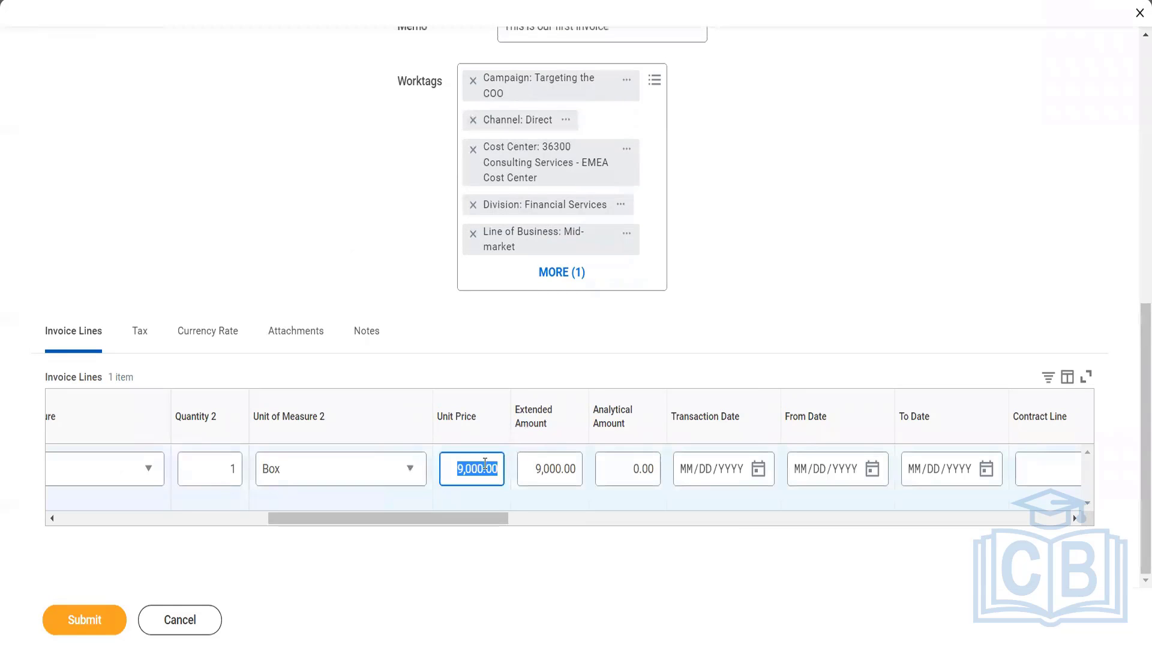
{"action": "type", "text": "7000"}
{"action": "key", "text": "Tab"}
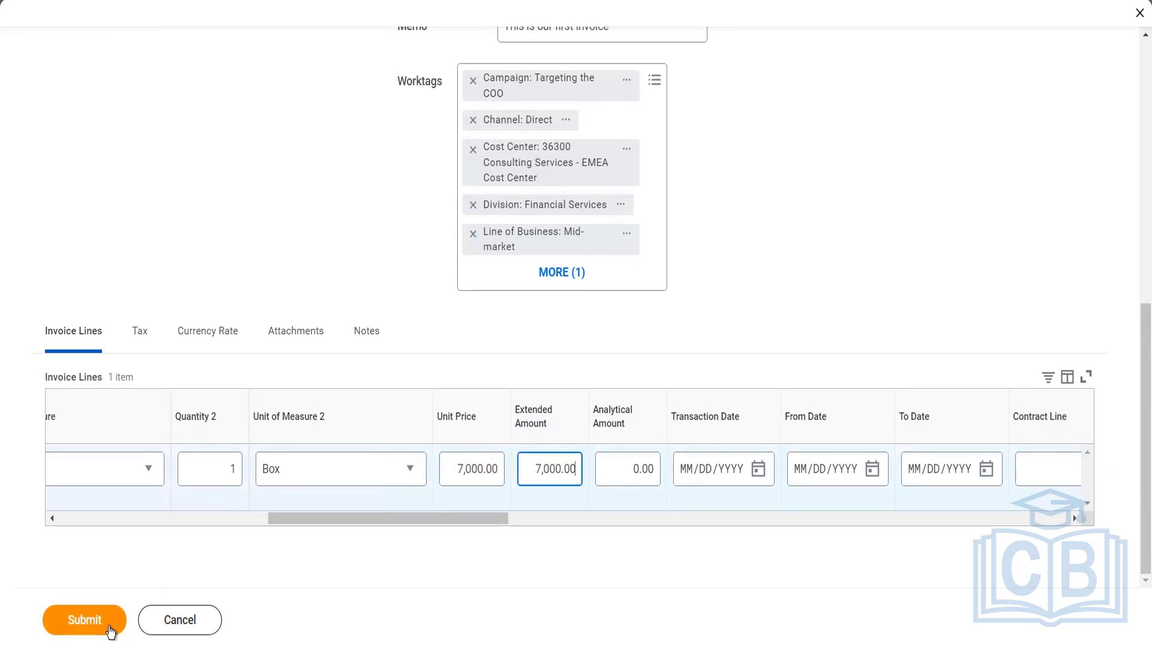
{"action": "left_click", "coordinate": [112, 624]}
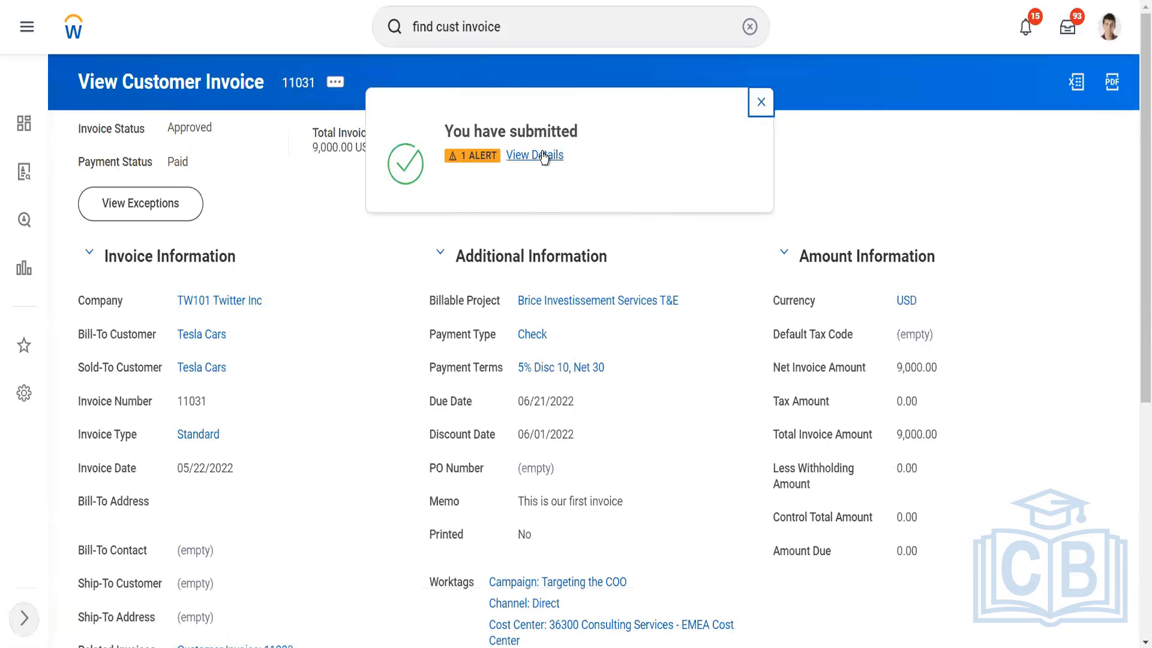
- View the details of the submitted rebill, checking its invoice information and process history
{"action": "left_click", "coordinate": [543, 155]}
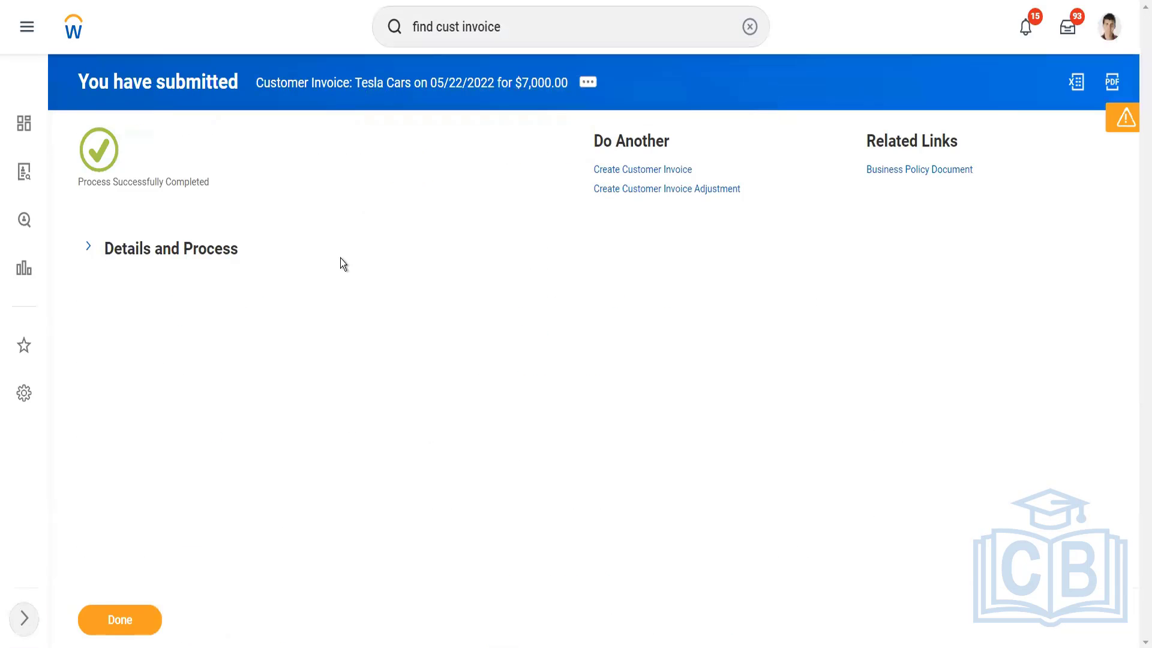
{"action": "left_click", "coordinate": [213, 260]}
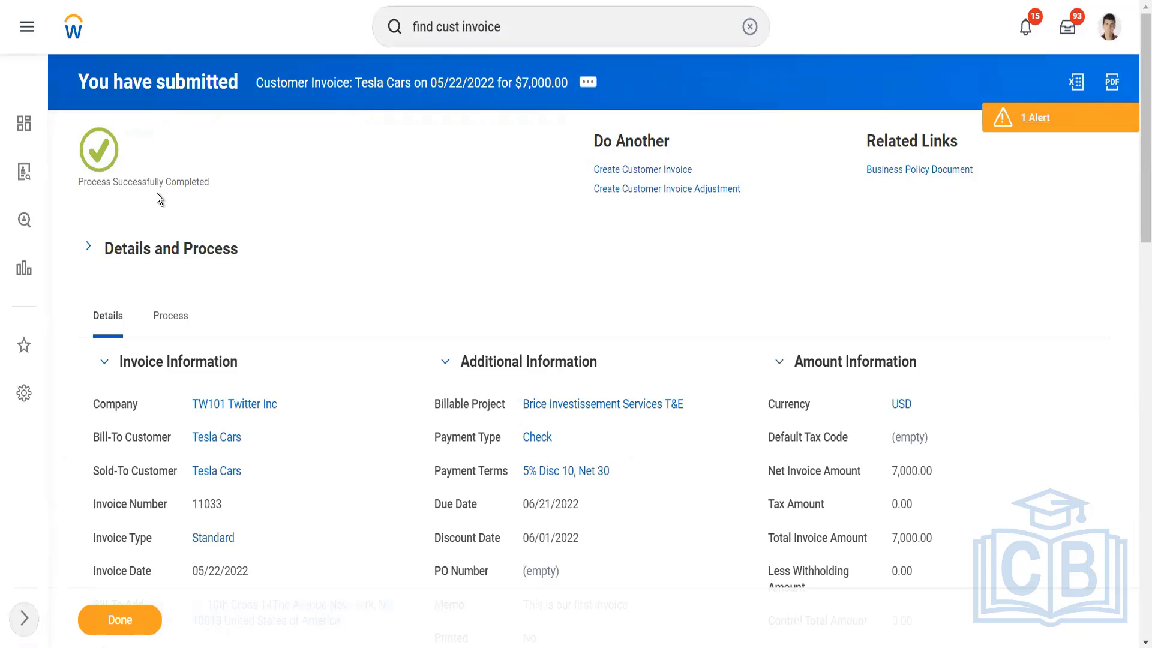
{"action": "scroll", "coordinate": [322, 294], "scroll_direction": "down", "scroll_amount": 5}
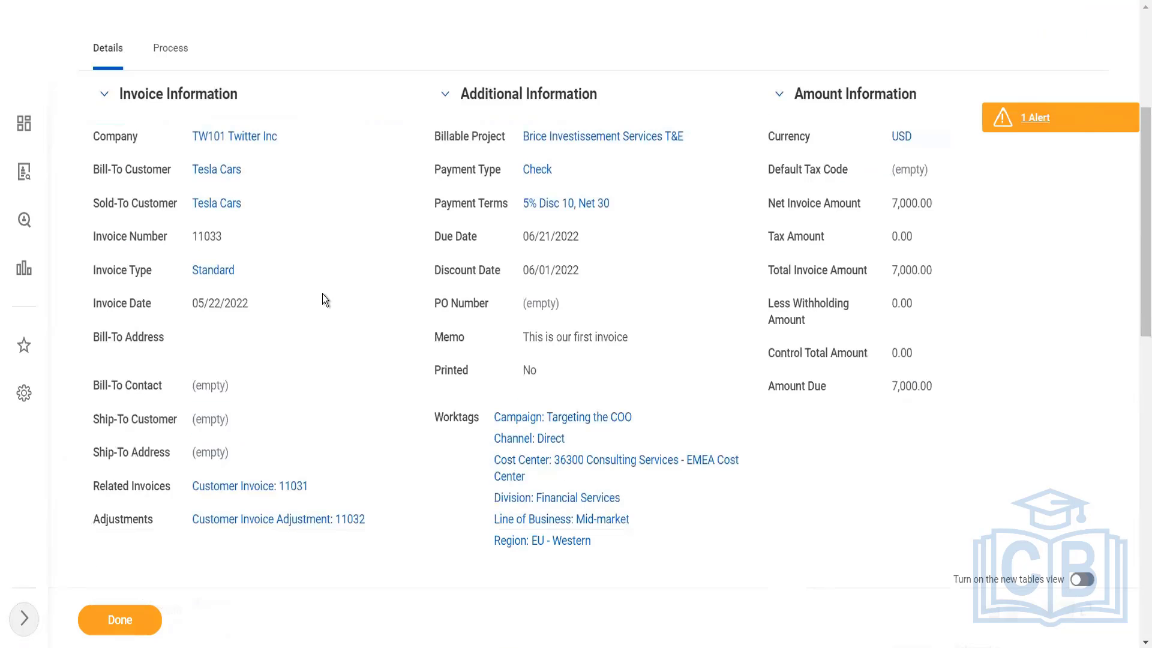
{"action": "scroll", "coordinate": [322, 294], "scroll_direction": "up", "scroll_amount": 5}
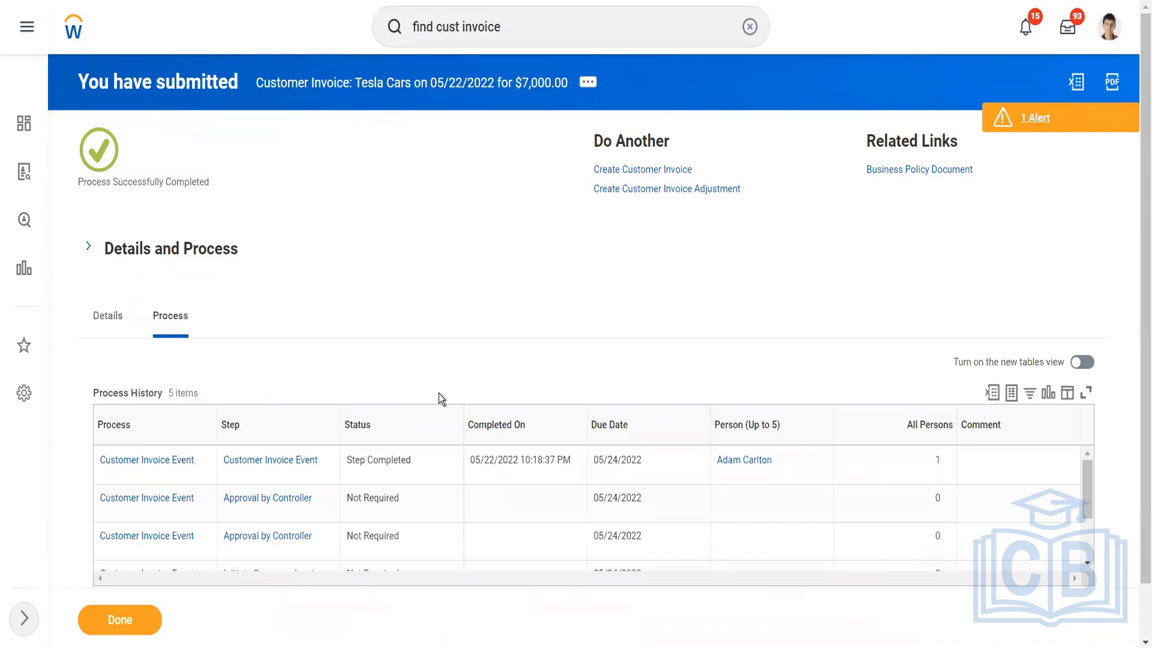
{"action": "scroll", "coordinate": [438, 394], "scroll_direction": "down", "scroll_amount": 2}
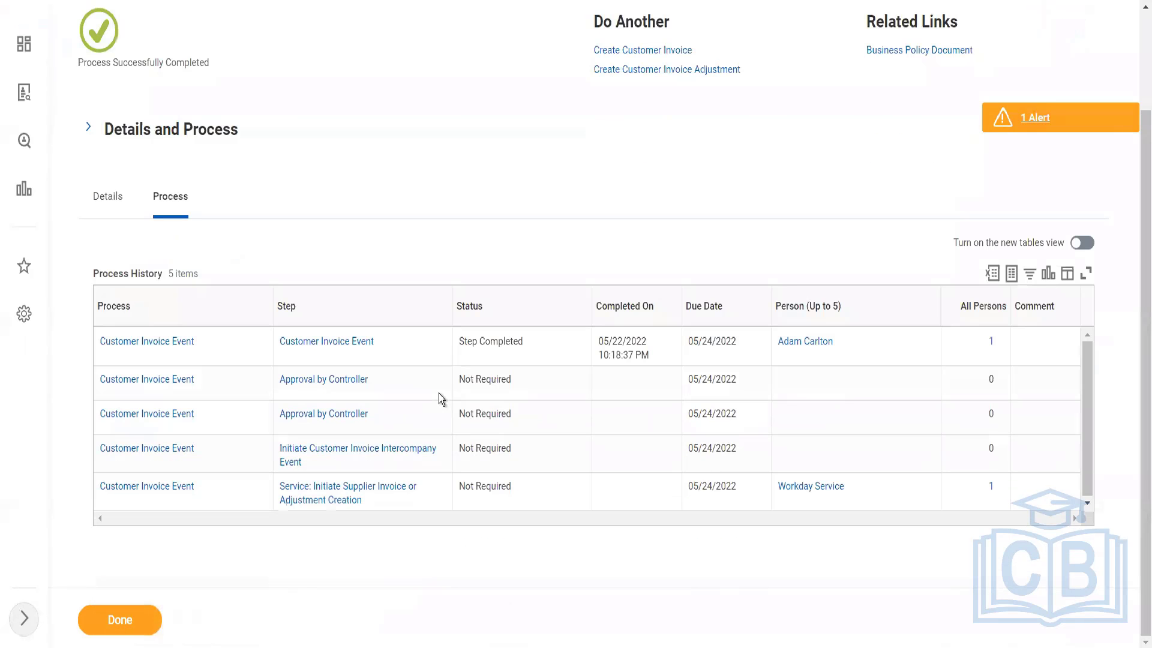
{"action": "scroll", "coordinate": [438, 394], "scroll_direction": "up", "scroll_amount": 2}
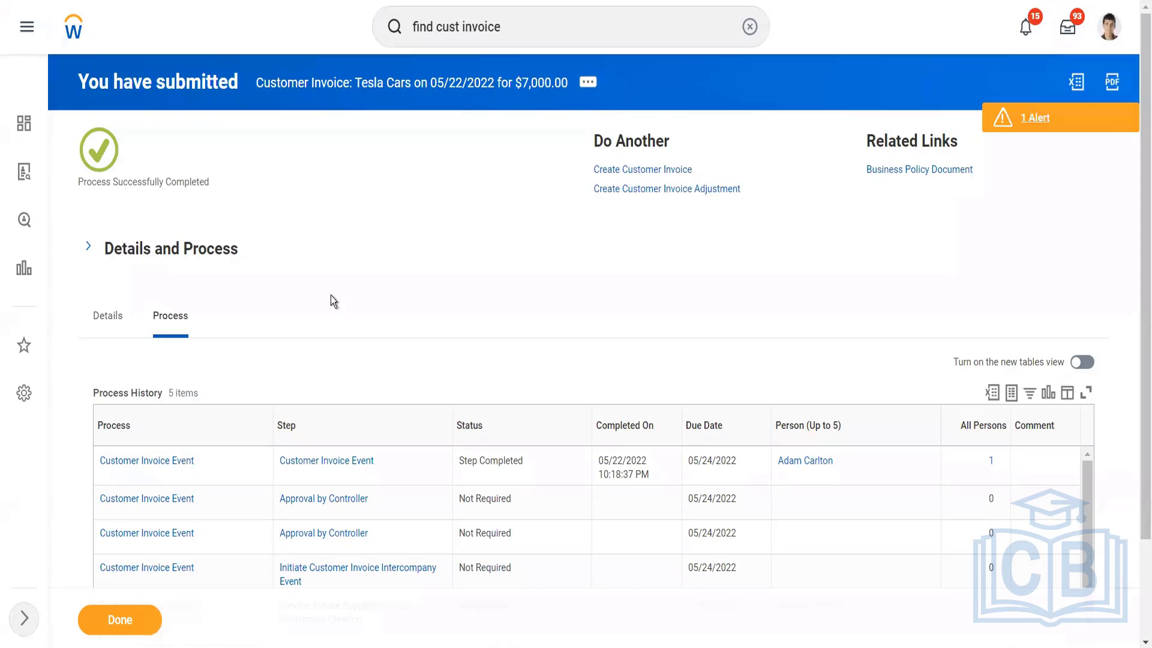
- Run the Find Customer Invoices for Company report for TW101 Twitter Inc and review the status, amount and due columns
{"action": "left_click", "coordinate": [508, 26]}
{"action": "key", "text": "BackSpace"}
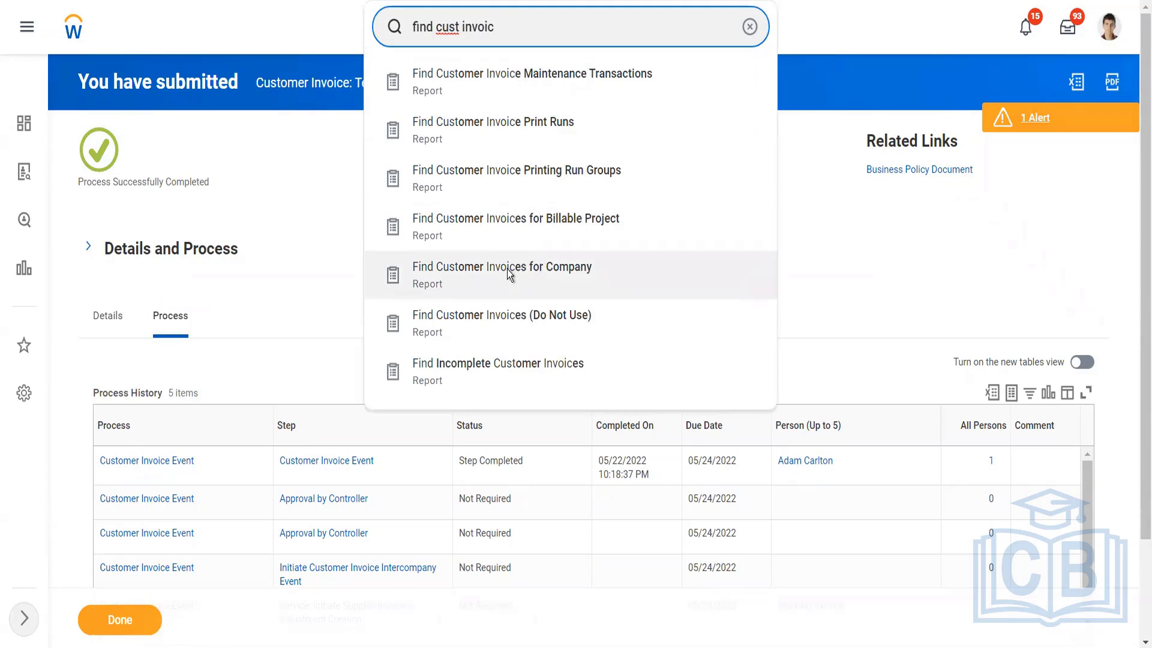
{"action": "left_click", "coordinate": [491, 254]}
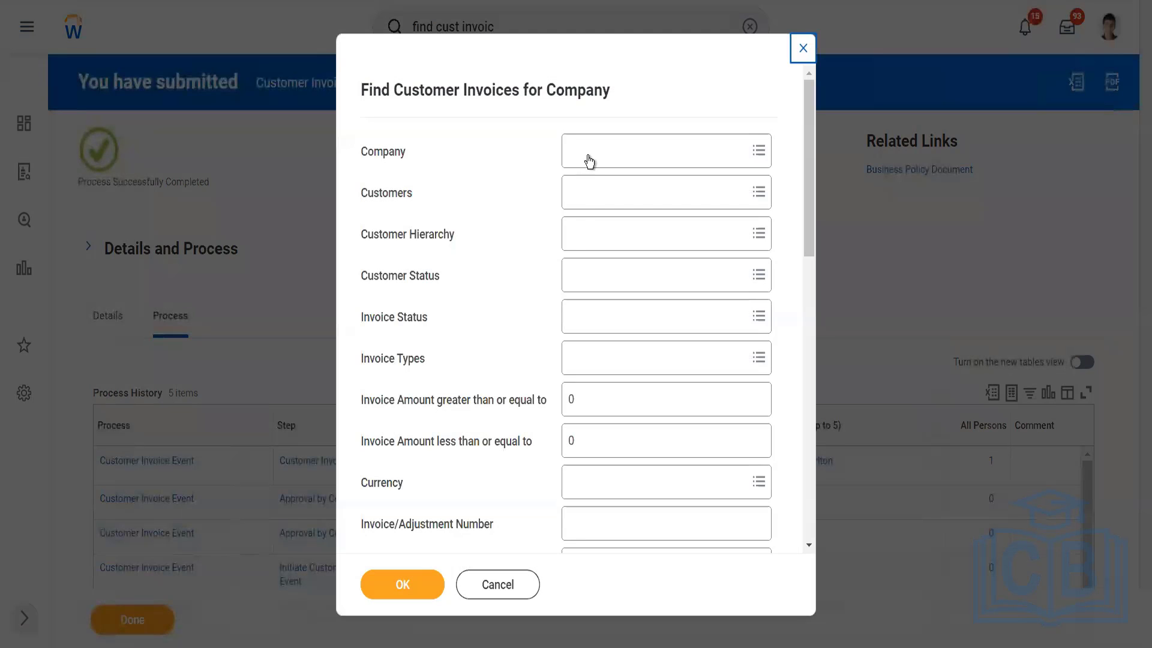
{"action": "left_click", "coordinate": [591, 152]}
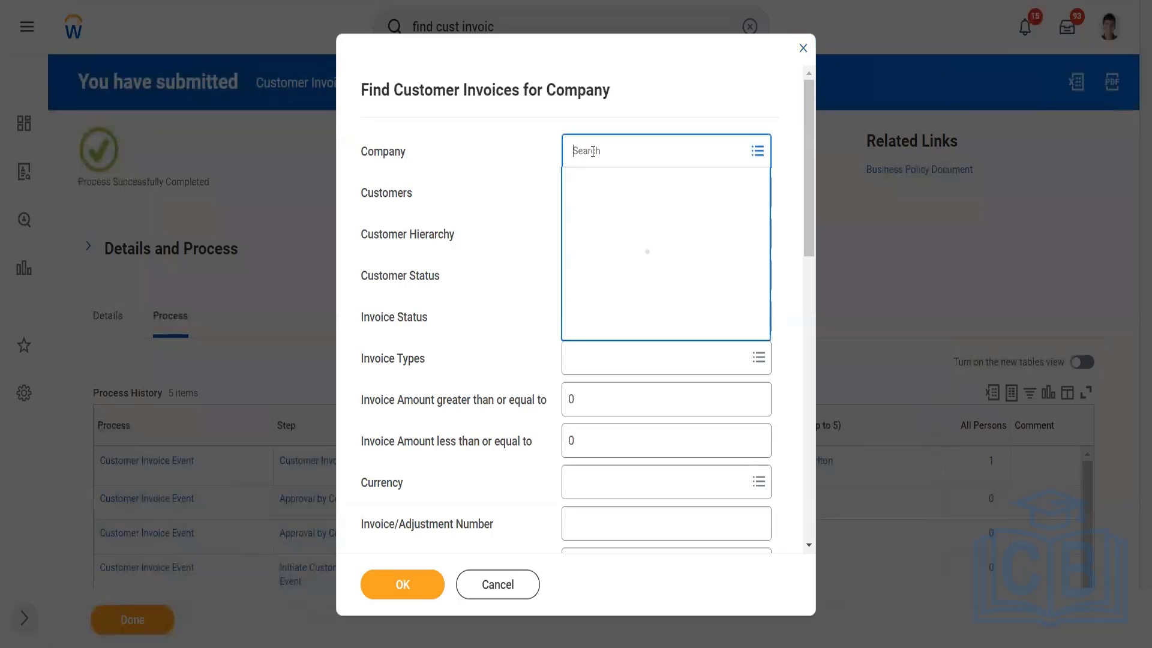
{"action": "type", "text": "twitter"}
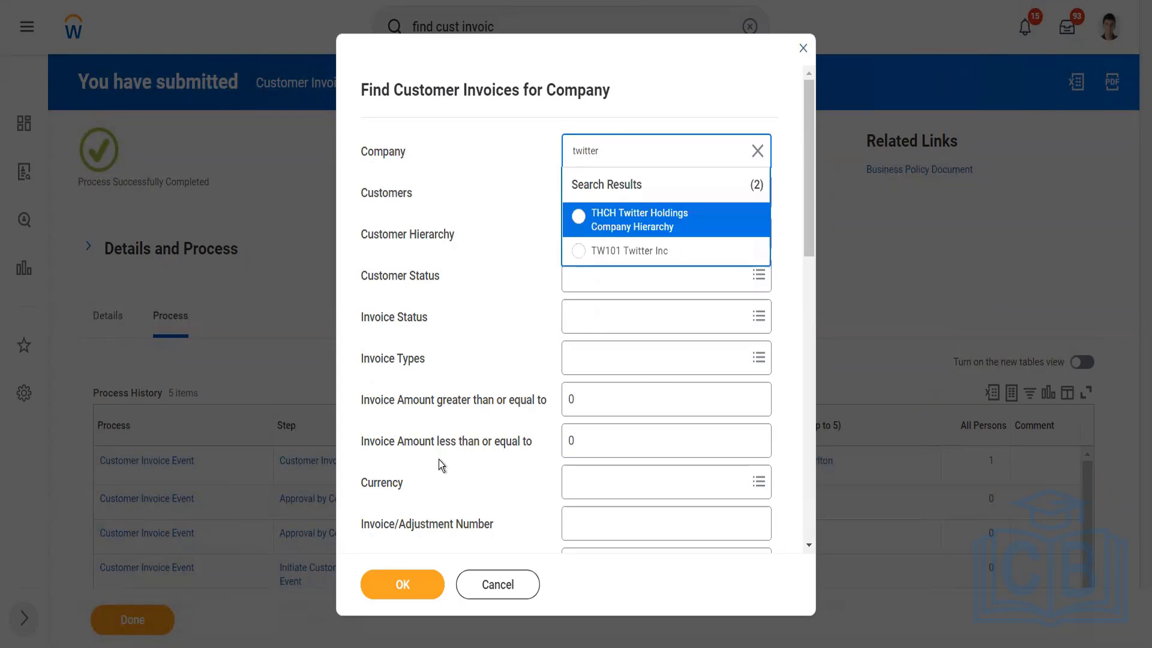
{"action": "left_click", "coordinate": [633, 258]}
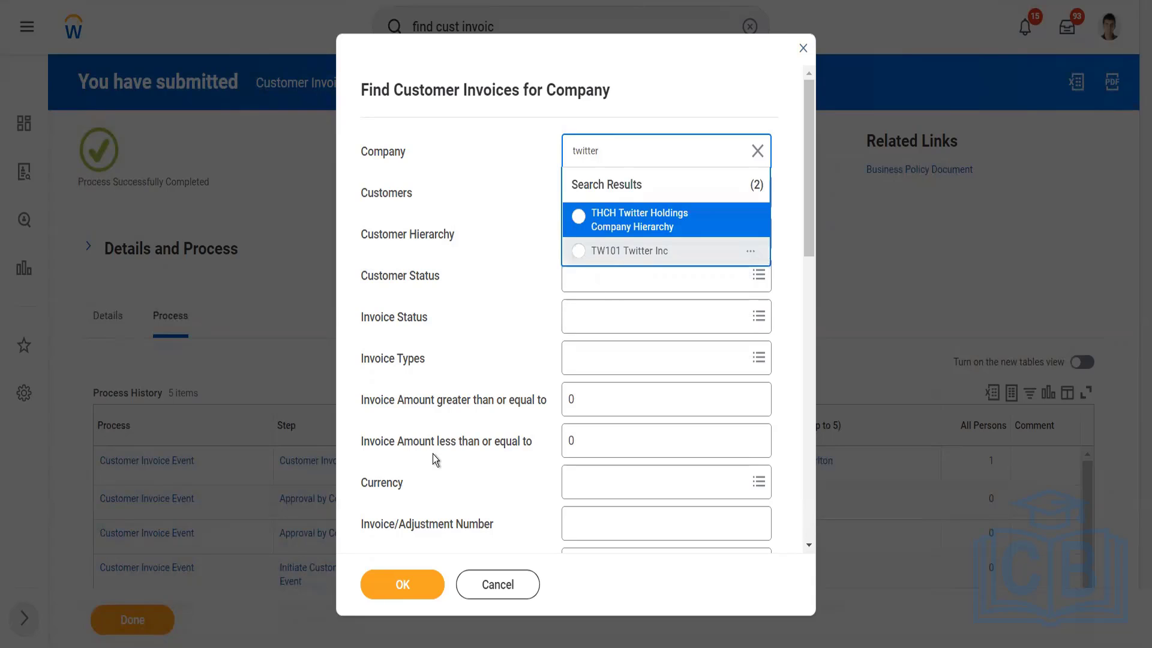
{"action": "left_click", "coordinate": [416, 577]}
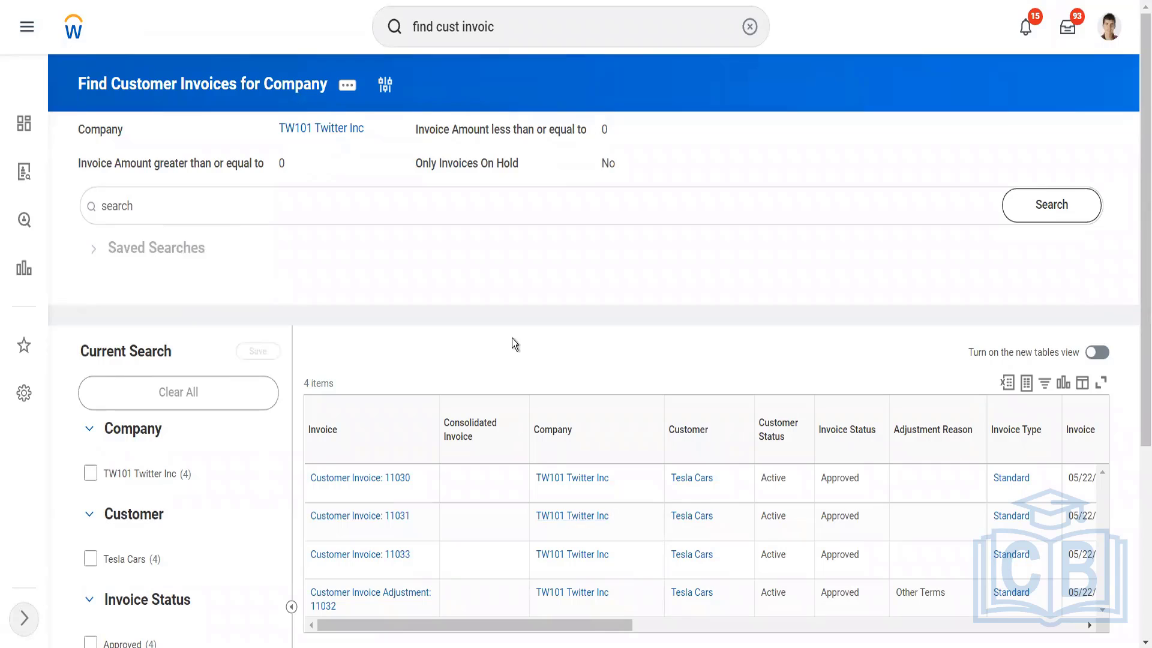
{"action": "scroll", "coordinate": [512, 337], "scroll_direction": "down", "scroll_amount": 4}
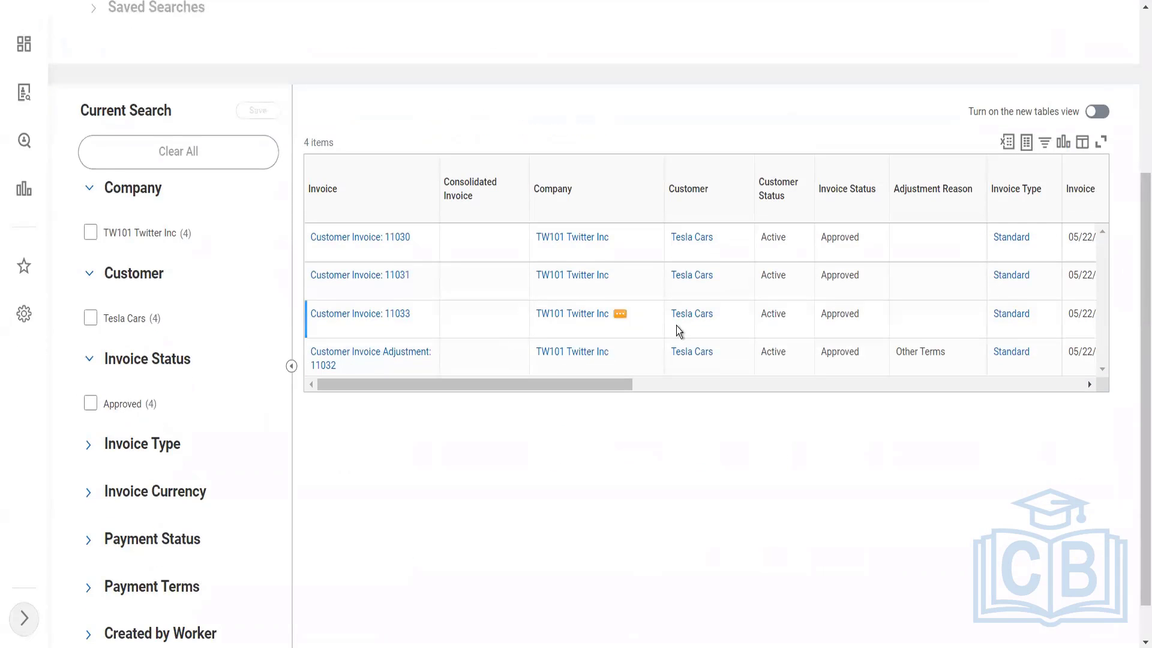
{"action": "scroll", "coordinate": [678, 330], "scroll_direction": "right", "scroll_amount": 3}
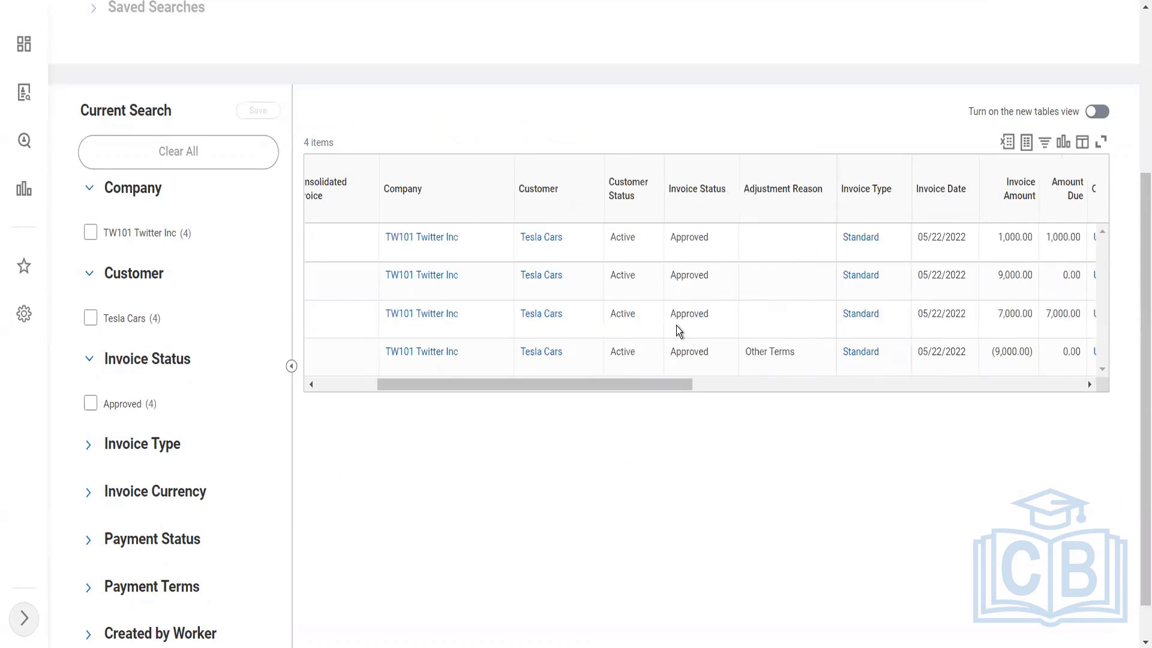
{"action": "scroll", "coordinate": [678, 331], "scroll_direction": "right", "scroll_amount": 3}
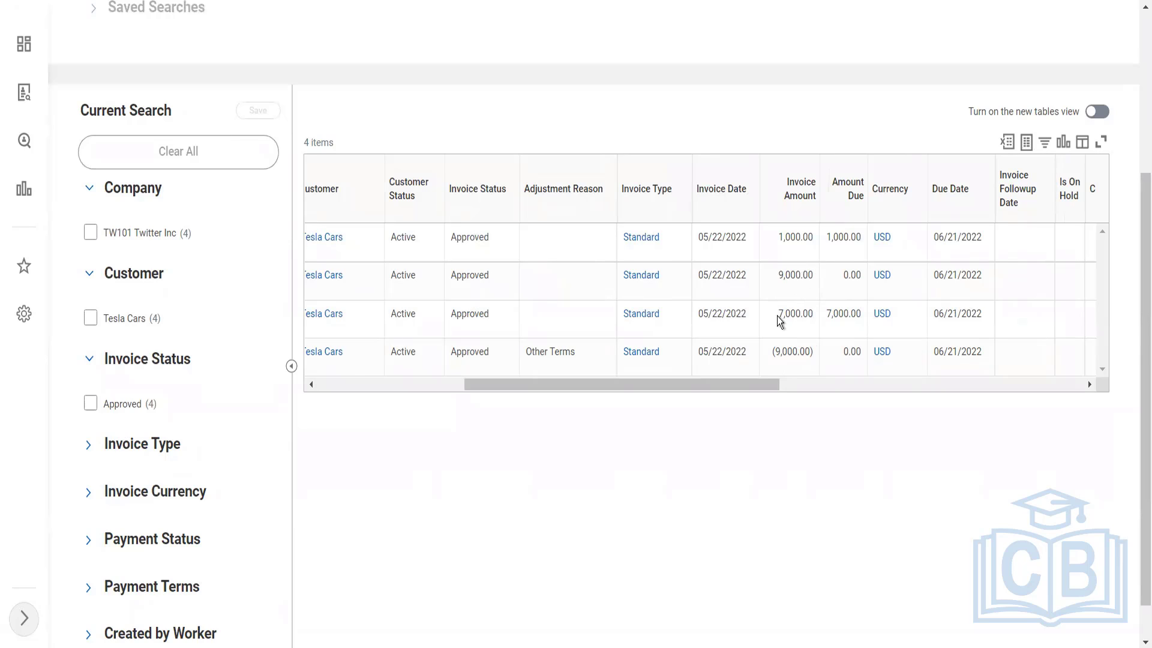
{"action": "scroll", "coordinate": [778, 320], "scroll_direction": "left", "scroll_amount": 5}
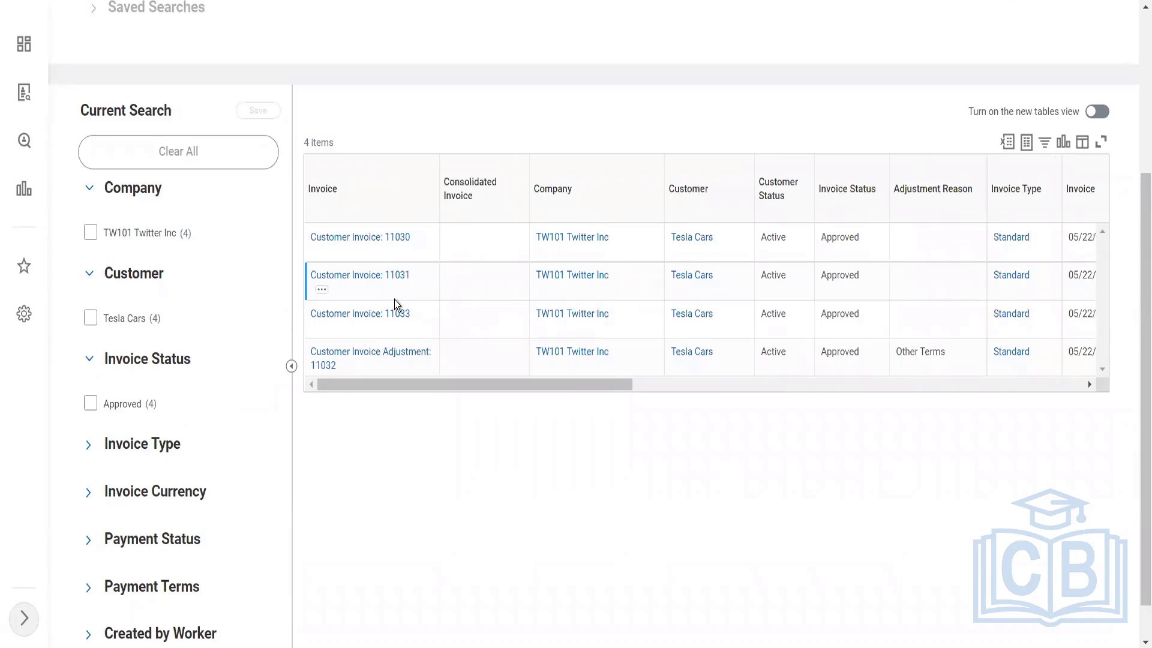
- Open the original 9,000.00 customer invoice from the results, go to its related invoice, and review the rebilled invoice's details
{"action": "left_click", "coordinate": [400, 282]}
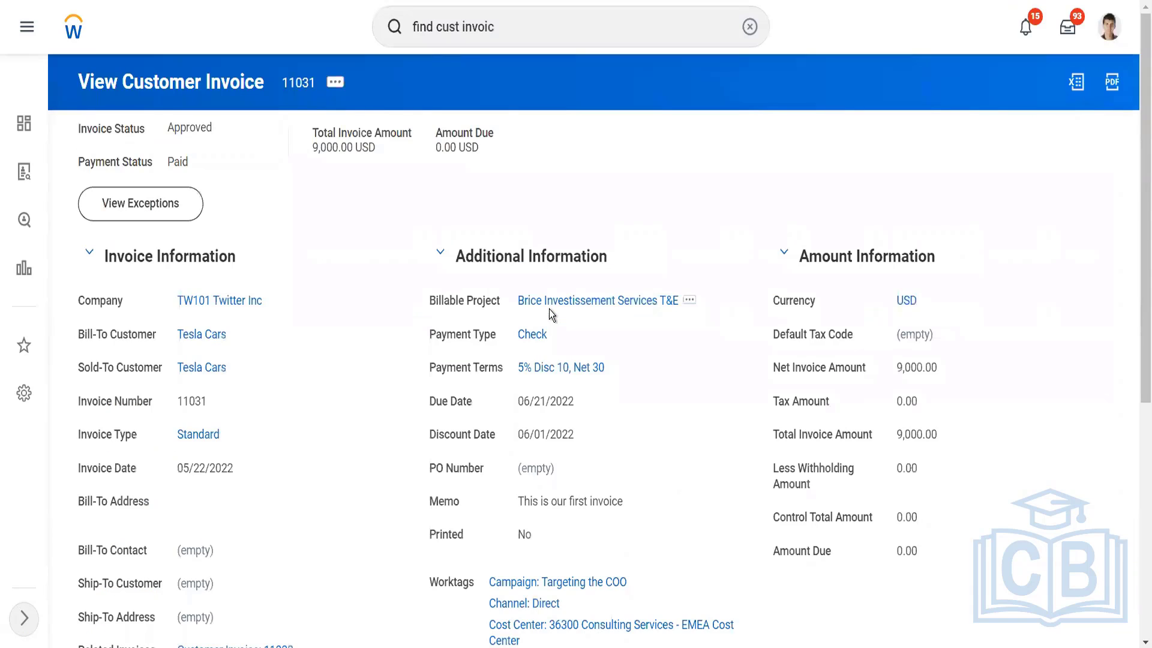
{"action": "scroll", "coordinate": [419, 448], "scroll_direction": "down", "scroll_amount": 5}
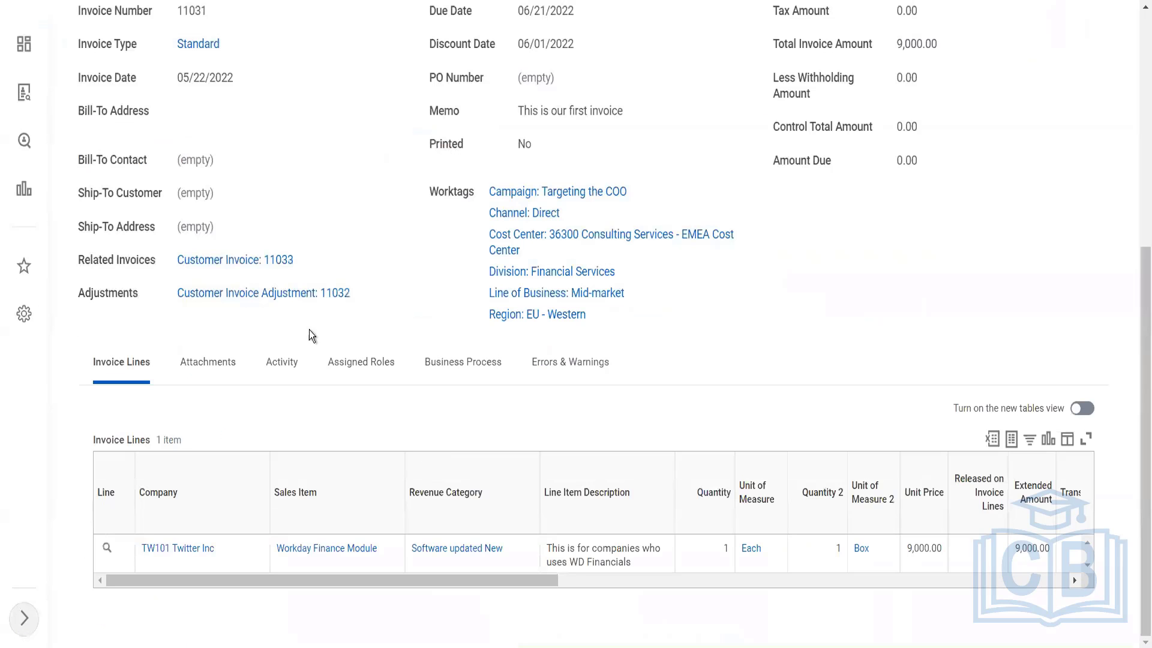
{"action": "left_click", "coordinate": [284, 263]}
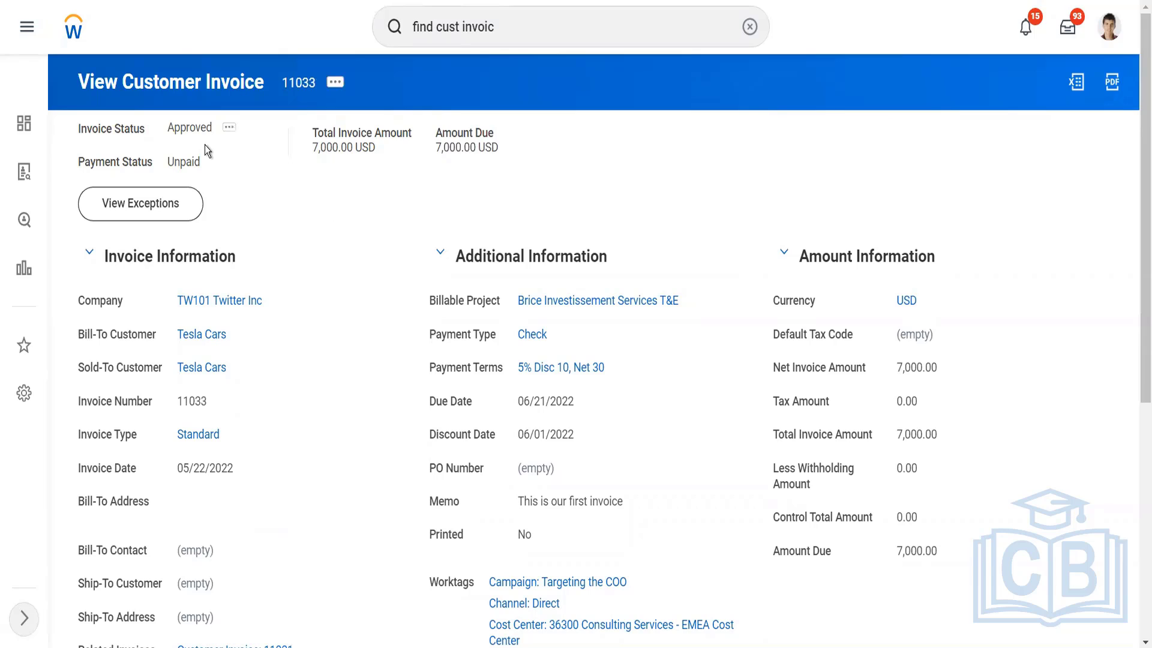
{"action": "scroll", "coordinate": [279, 376], "scroll_direction": "down", "scroll_amount": 5}
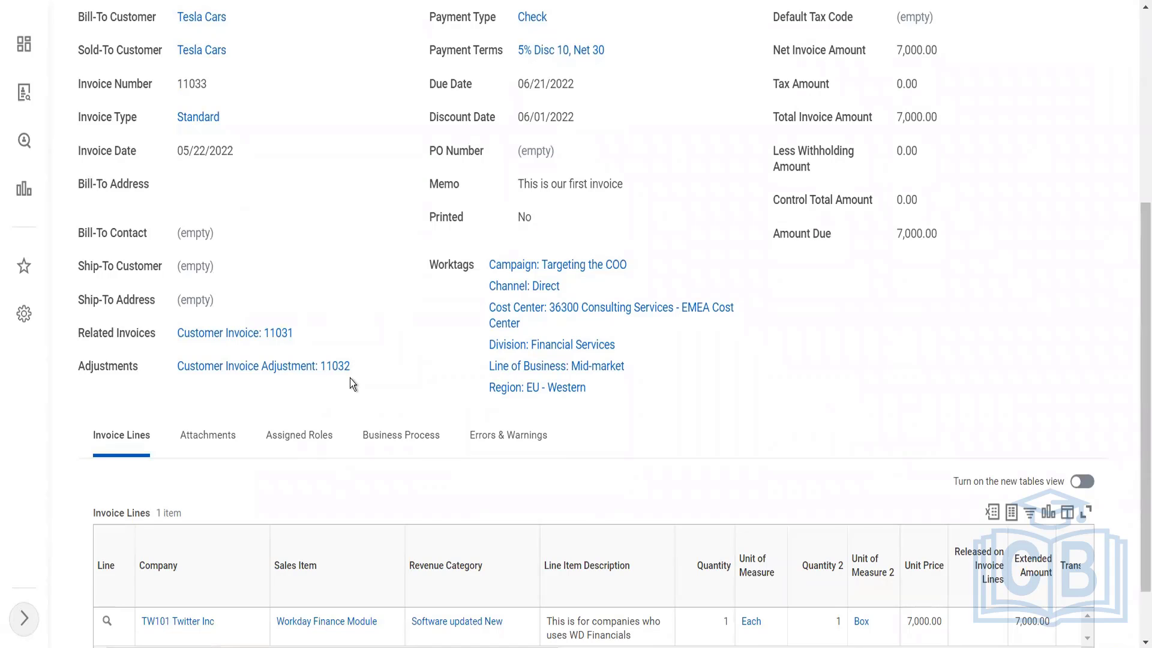
{"action": "scroll", "coordinate": [350, 378], "scroll_direction": "down", "scroll_amount": 1}
{"action": "scroll", "coordinate": [351, 378], "scroll_direction": "up", "scroll_amount": 6}
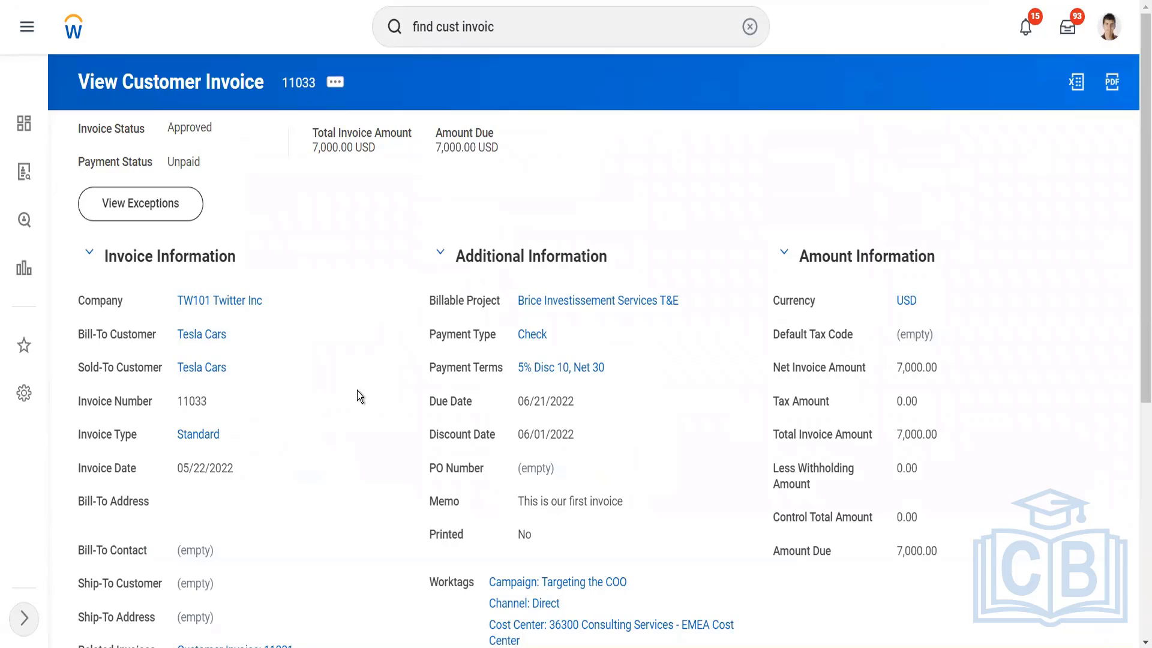
- Open the rebilled invoice with Edit Approved Invoice, check the PO Number field, and cancel without entering anything
{"action": "left_click", "coordinate": [331, 83]}
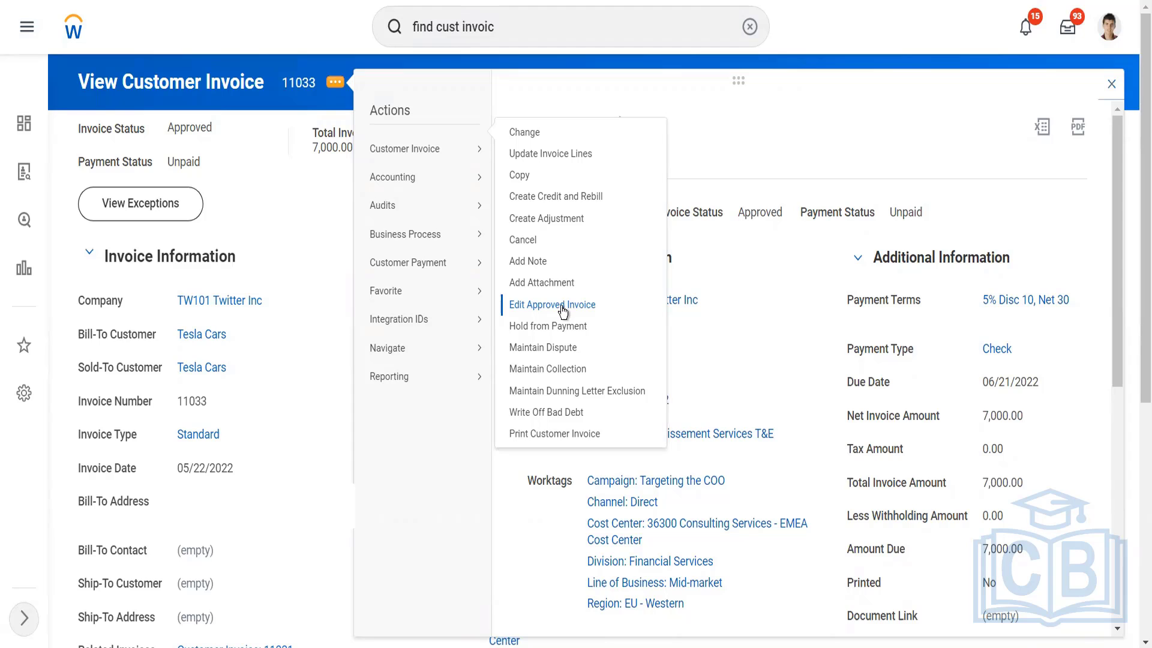
{"action": "left_click", "coordinate": [562, 311]}
{"action": "left_click", "coordinate": [217, 198]}
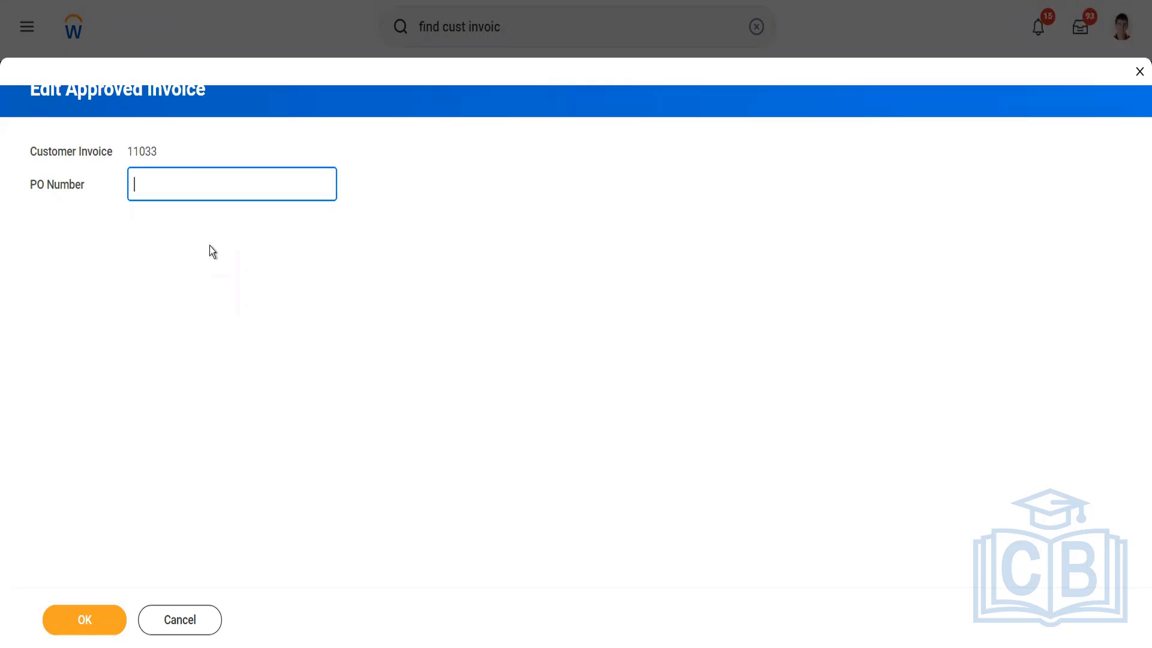
{"action": "left_click", "coordinate": [186, 620]}
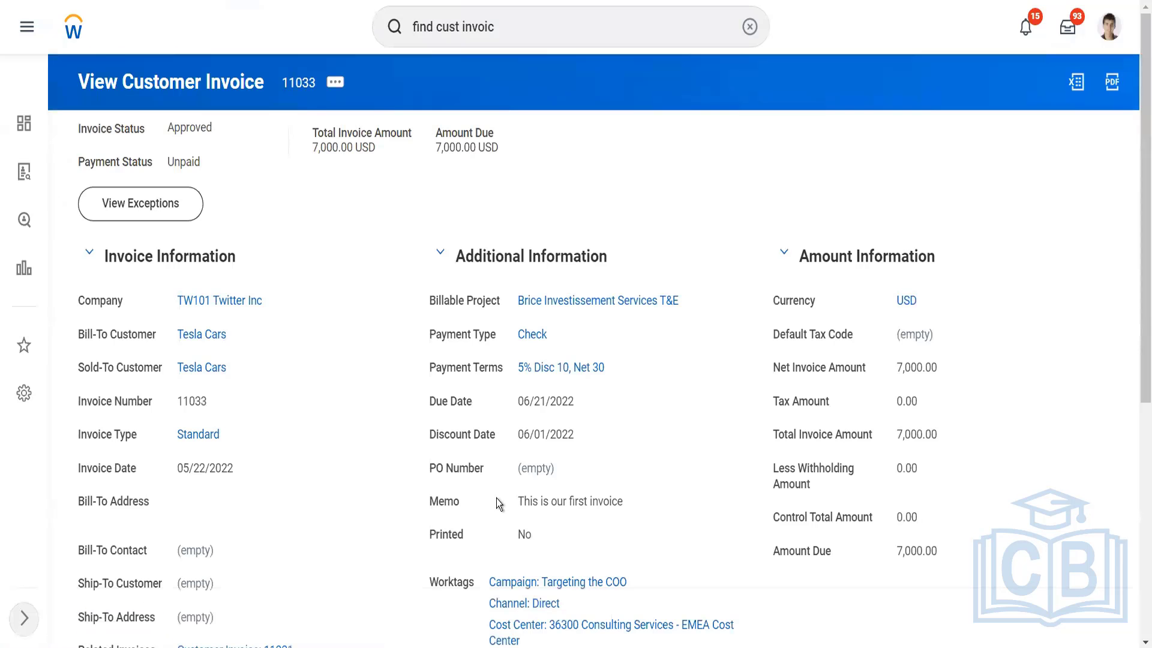
- Place the rebilled customer invoice on Hold from Payment with a follow-up date of 05/24/2022
{"action": "left_click", "coordinate": [335, 81]}
{"action": "mouse_move", "coordinate": [447, 187]}
{"action": "mouse_move", "coordinate": [470, 150]}
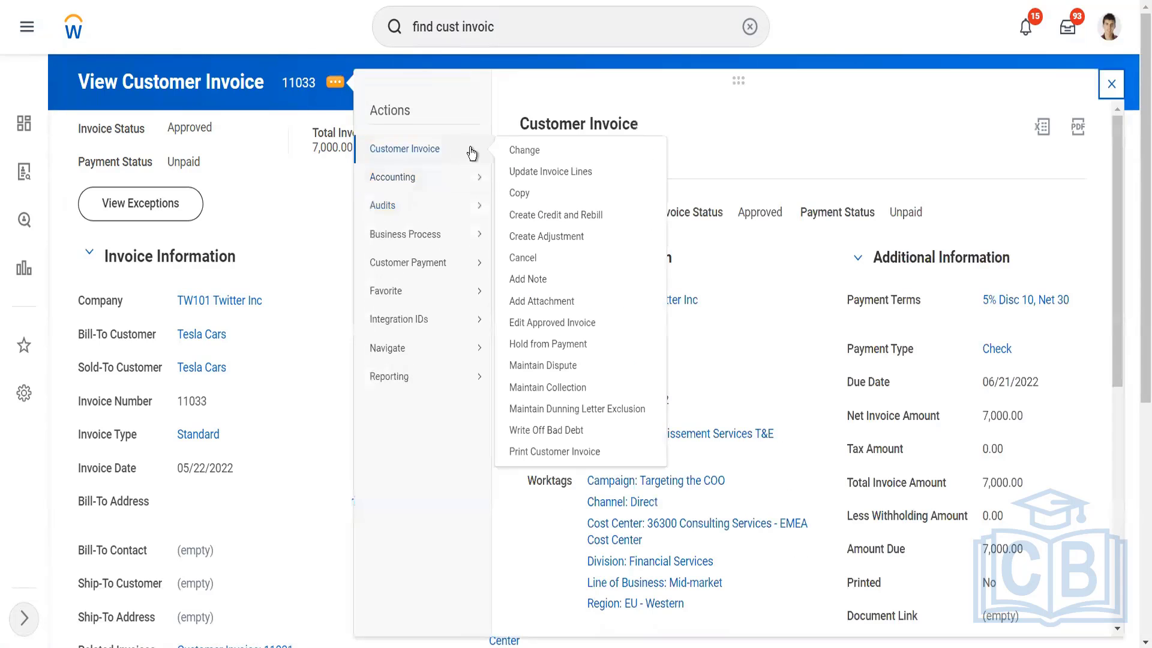
{"action": "left_click", "coordinate": [566, 346]}
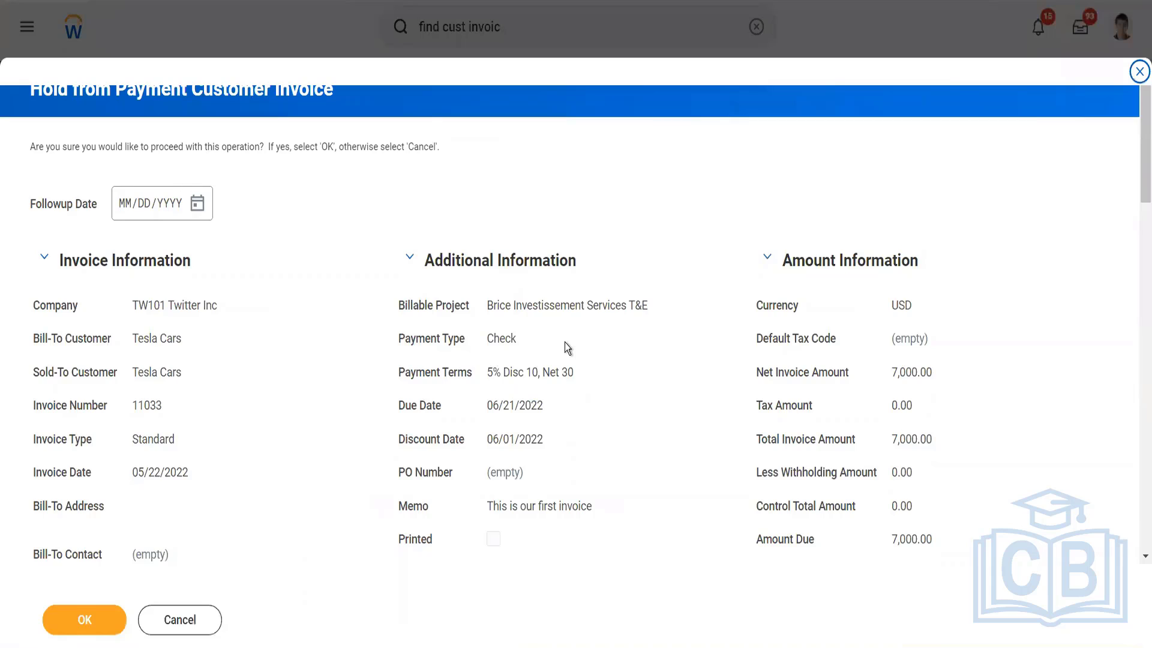
{"action": "left_click", "coordinate": [197, 205]}
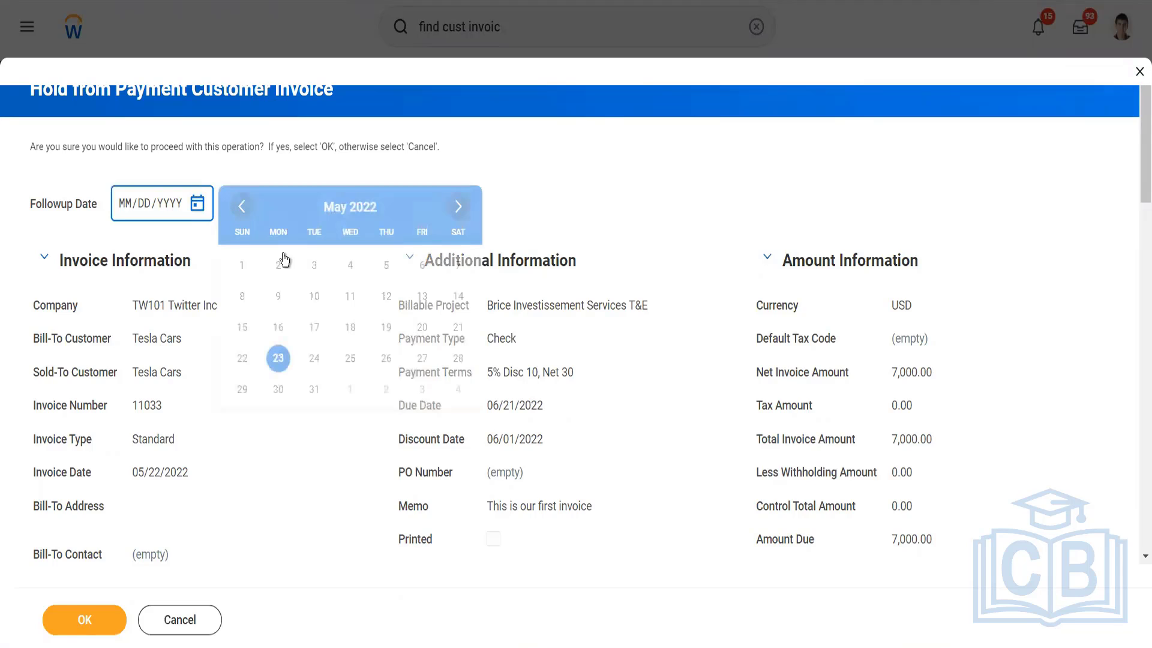
{"action": "left_click", "coordinate": [314, 359]}
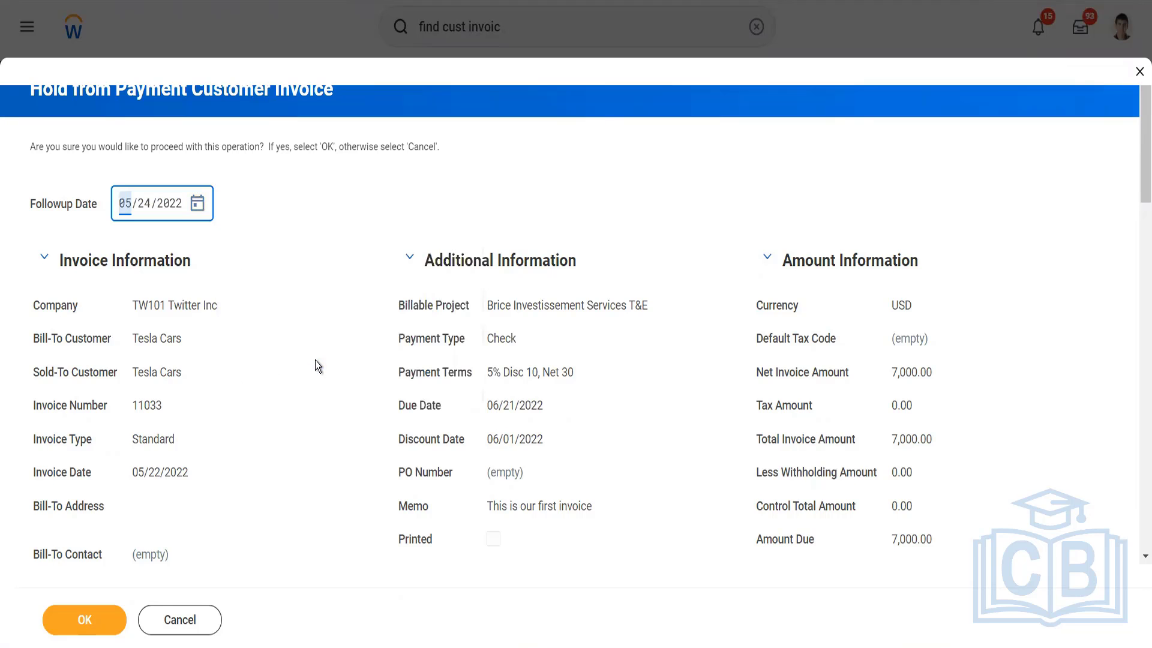
{"action": "scroll", "coordinate": [315, 360], "scroll_direction": "down", "scroll_amount": 8}
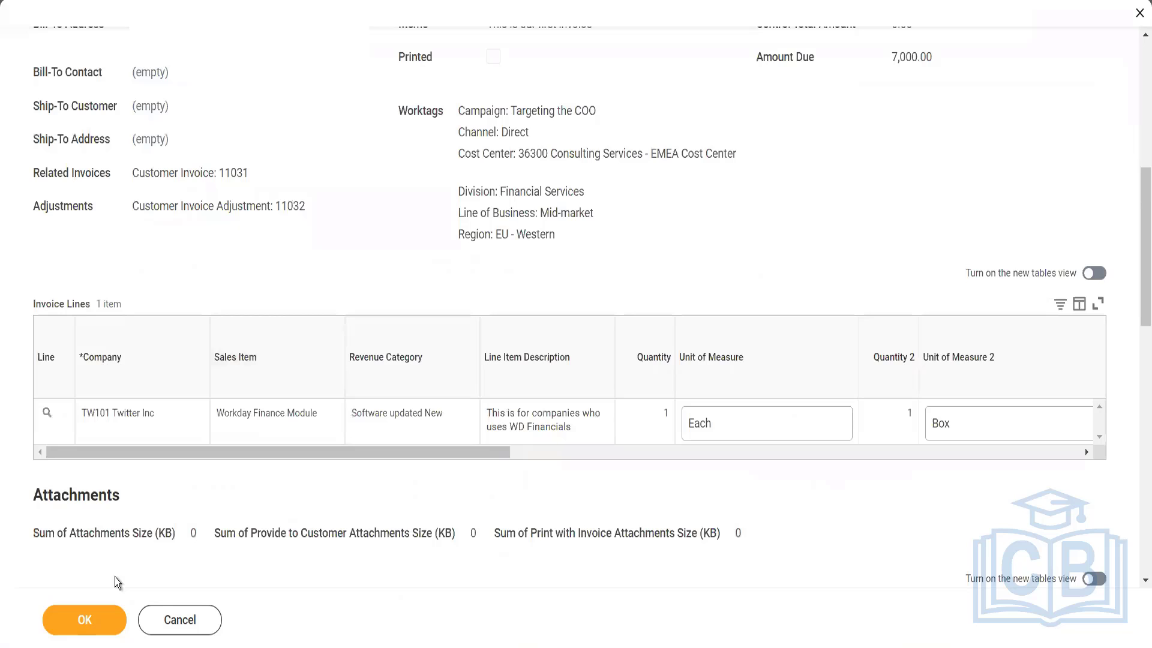
{"action": "left_click", "coordinate": [94, 626]}
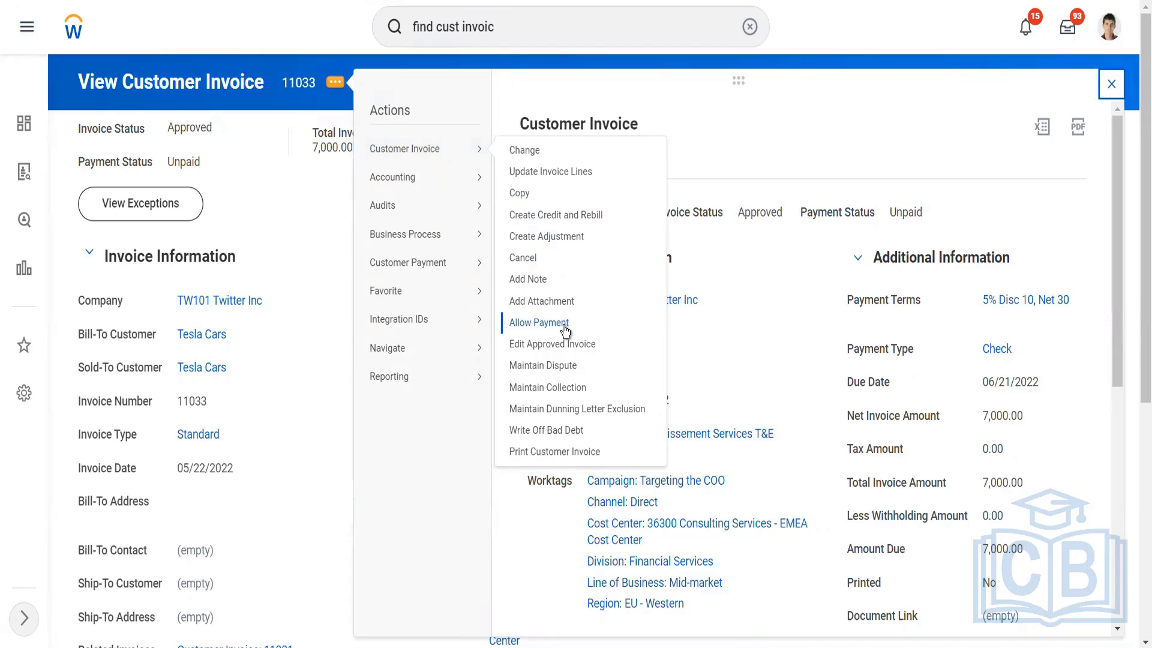
- Release the rebilled invoice's payment hold with Allow Payment
{"action": "left_click", "coordinate": [538, 323]}
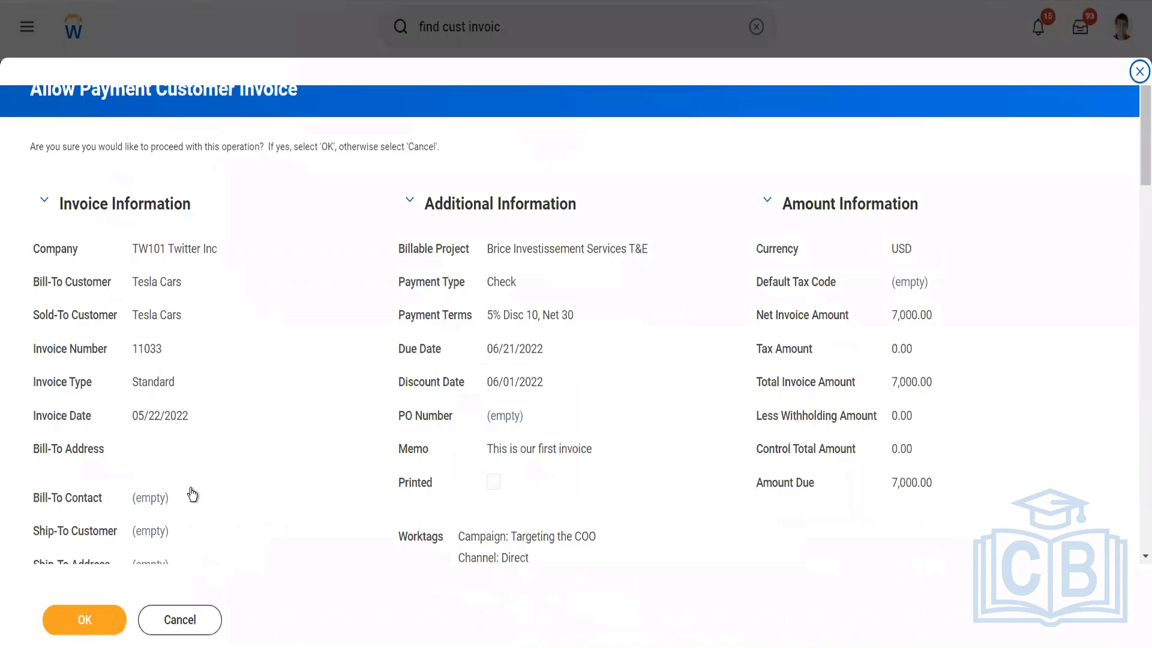
{"action": "left_click", "coordinate": [84, 624]}
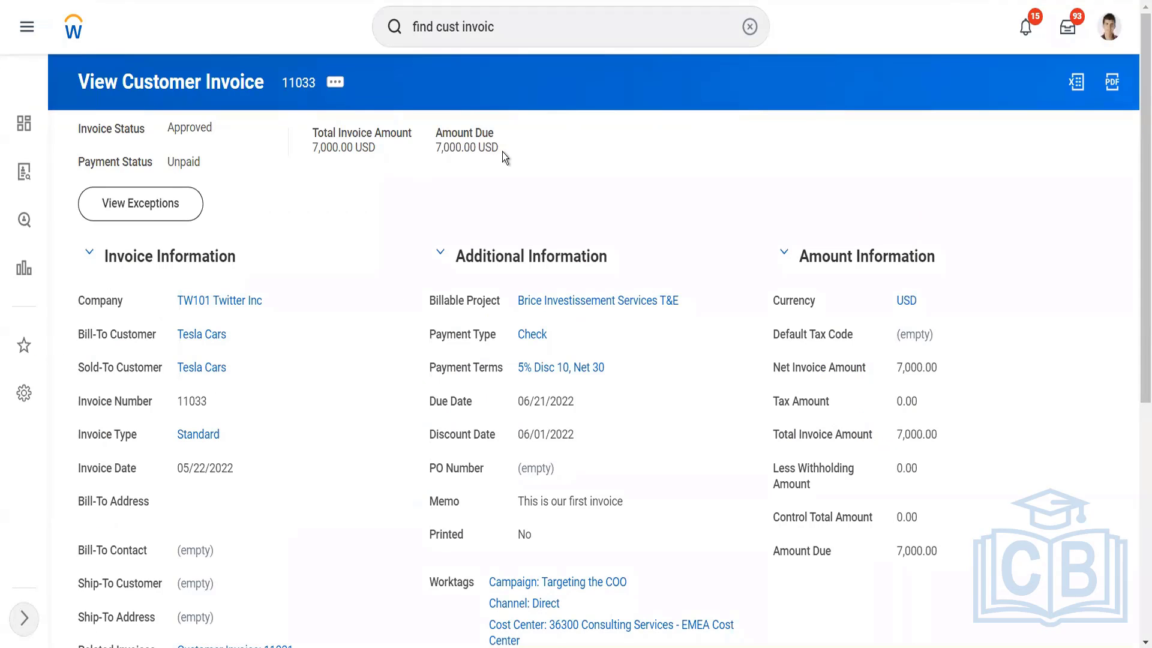
- Open Maintain Dispute for the rebilled invoice, mark it In Dispute and set the dispute amount to 7,000.00
{"action": "left_click", "coordinate": [331, 88]}
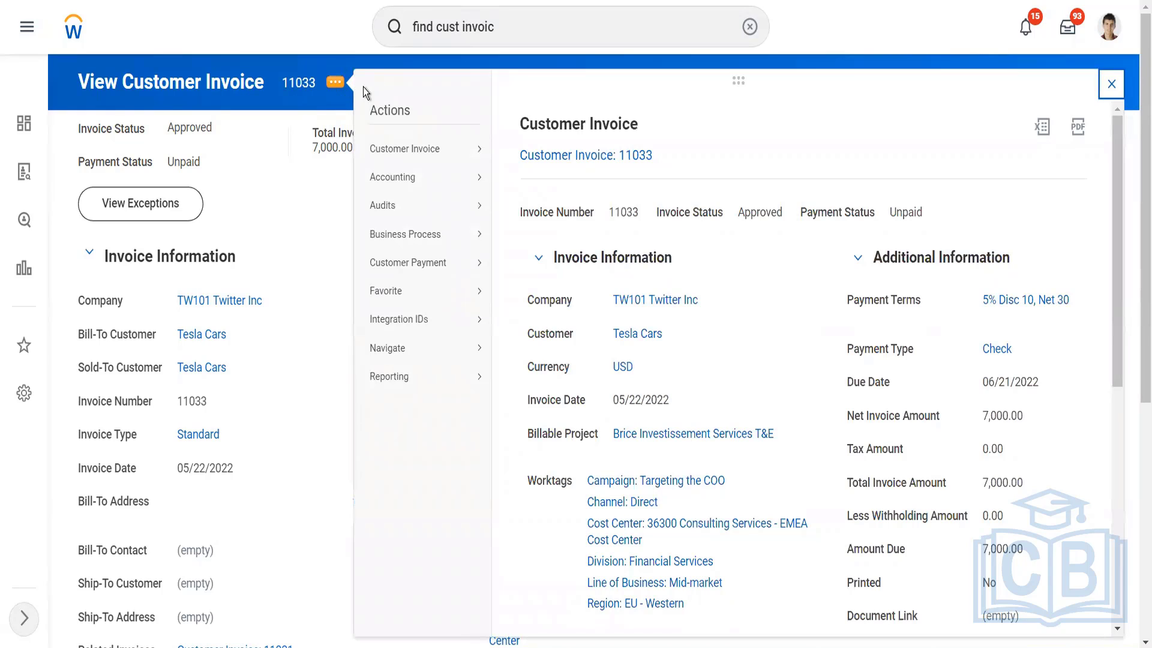
{"action": "mouse_move", "coordinate": [468, 151]}
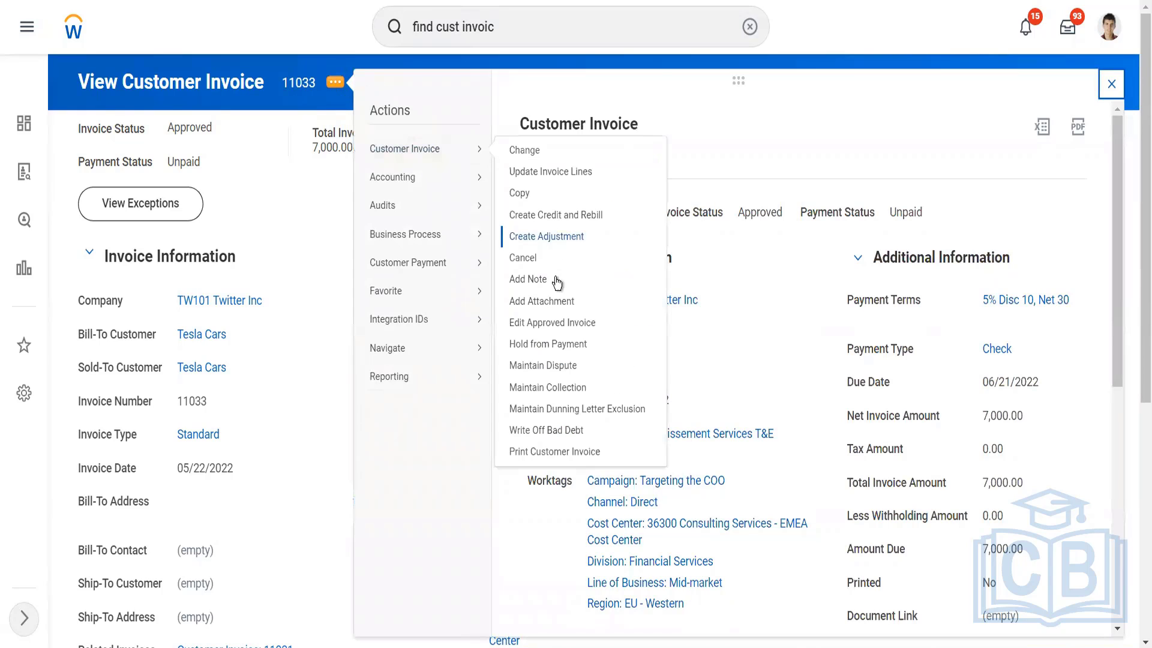
{"action": "left_click", "coordinate": [560, 370]}
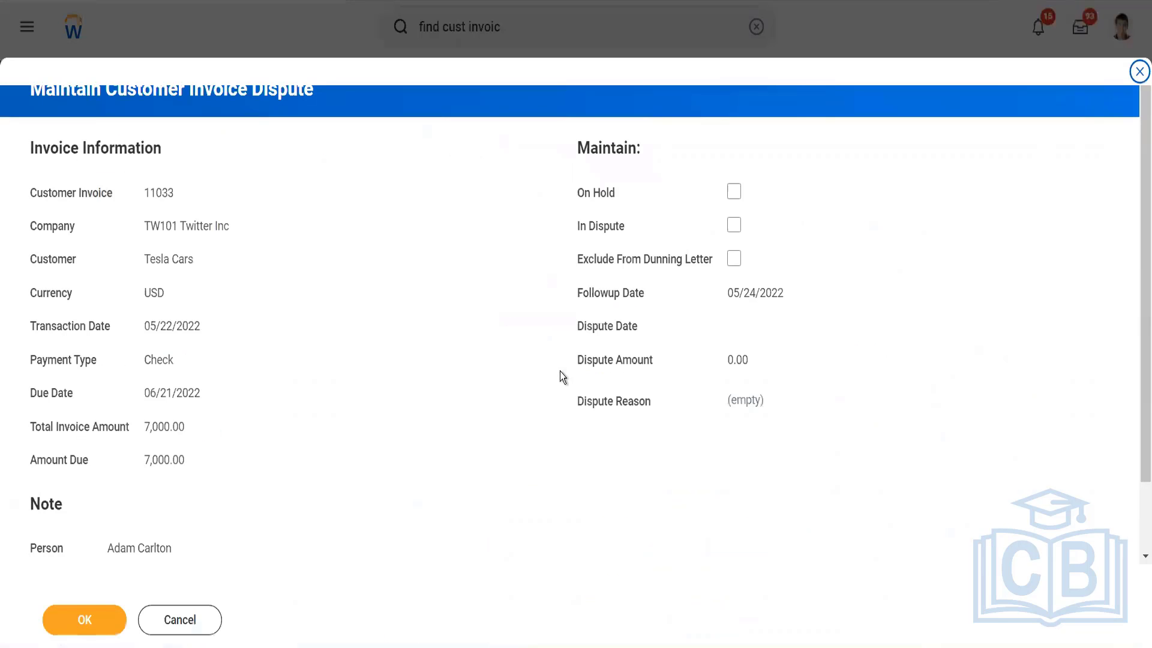
{"action": "left_click", "coordinate": [733, 228]}
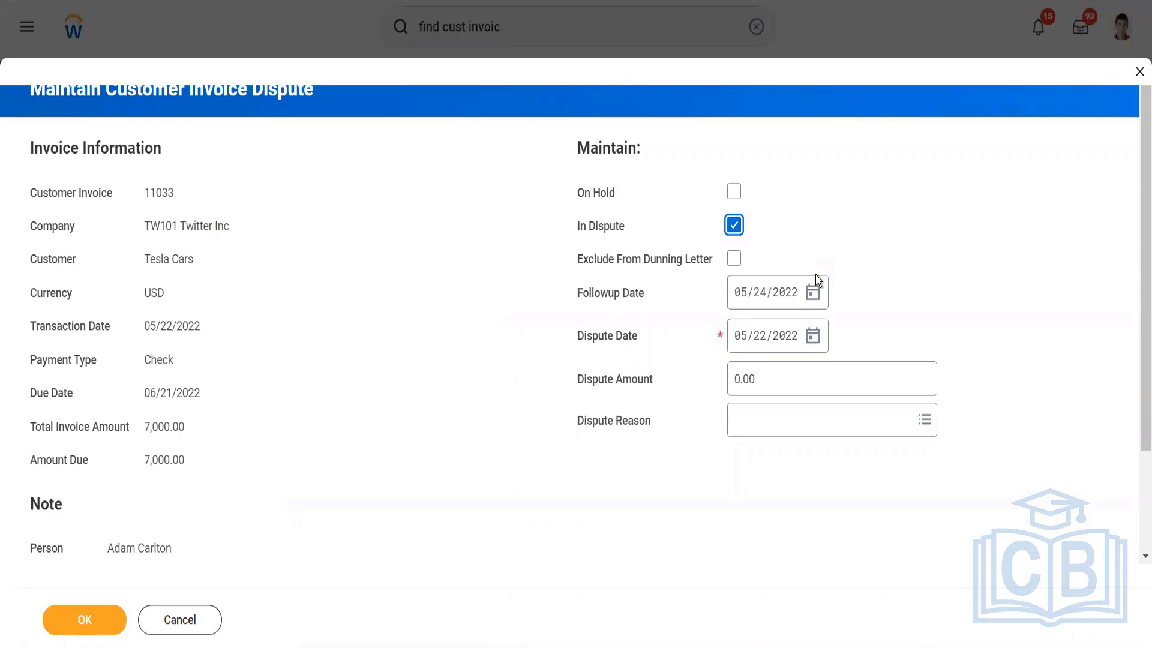
{"action": "left_click", "coordinate": [766, 385]}
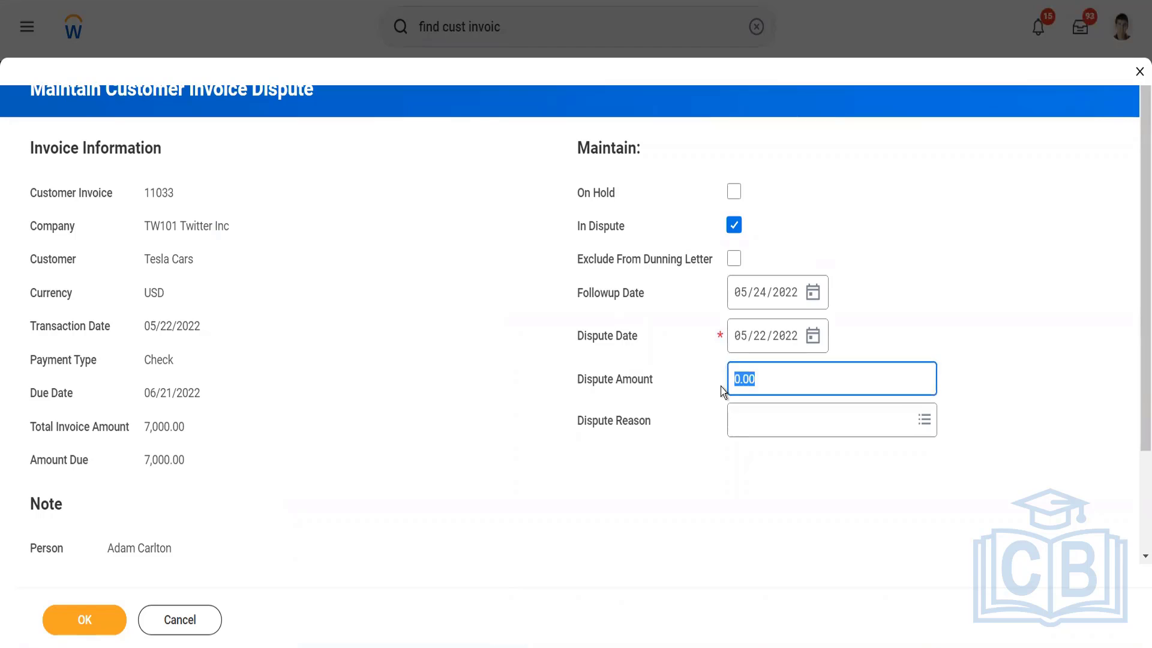
{"action": "type", "text": "70000"}
{"action": "left_click", "coordinate": [772, 421]}
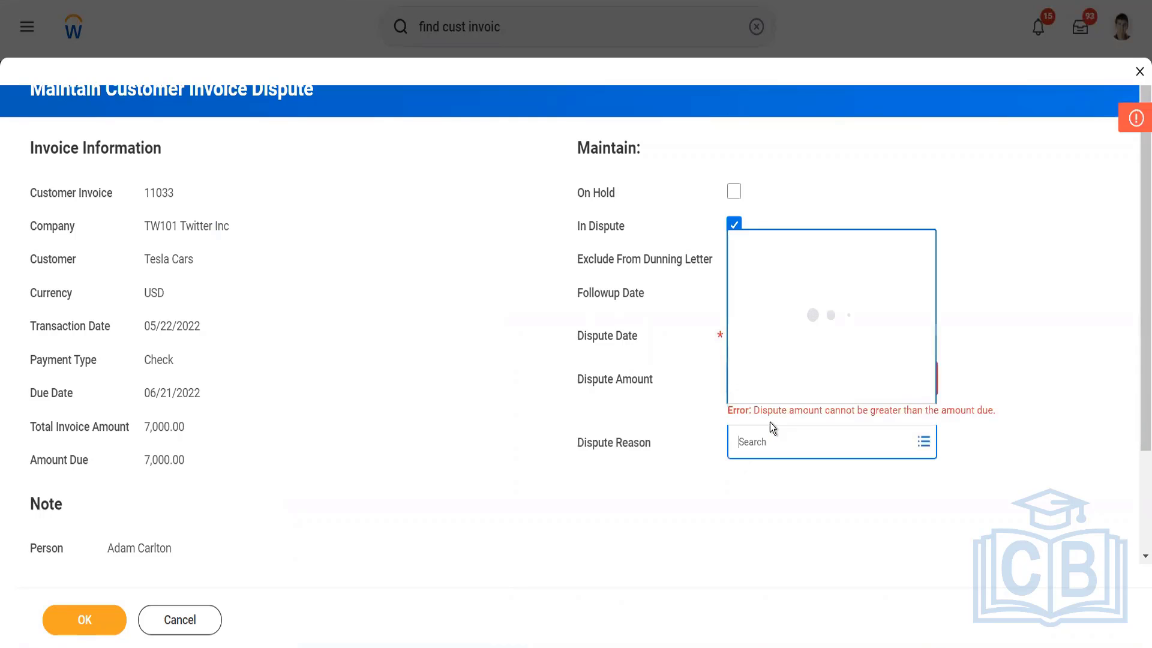
{"action": "left_click", "coordinate": [747, 512]}
{"action": "left_click_drag", "start_coordinate": [788, 386], "coordinate": [720, 387]}
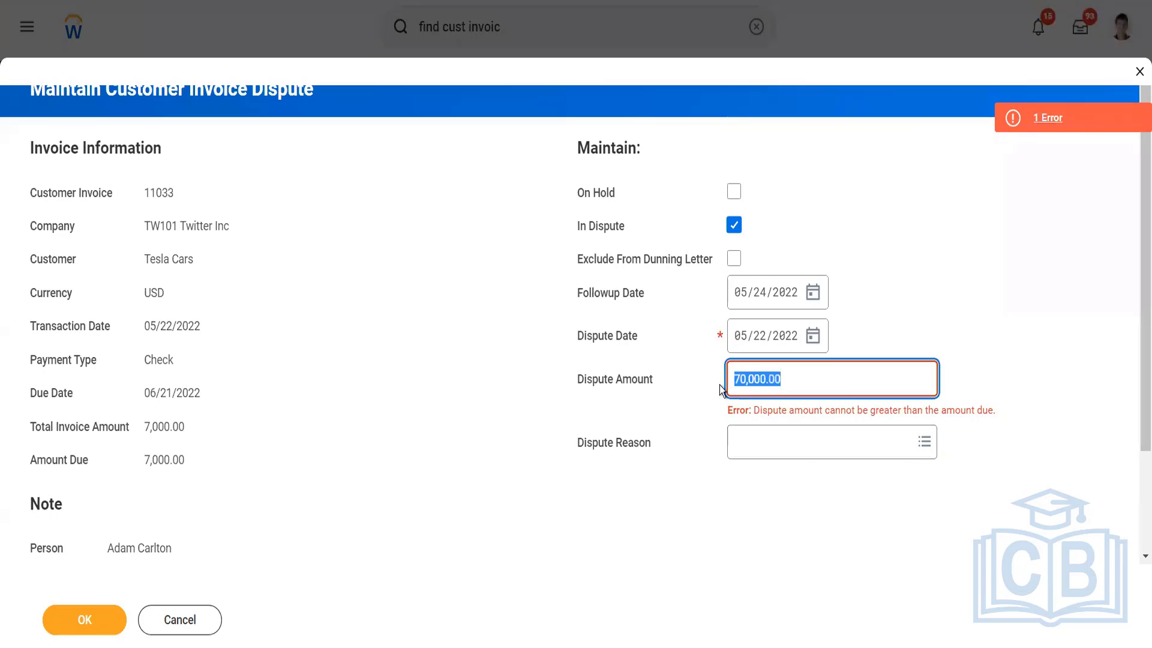
{"action": "type", "text": "7000"}
- Choose Duplicate Charge from the active dispute reasons and submit the invoice dispute
{"action": "left_click", "coordinate": [767, 449]}
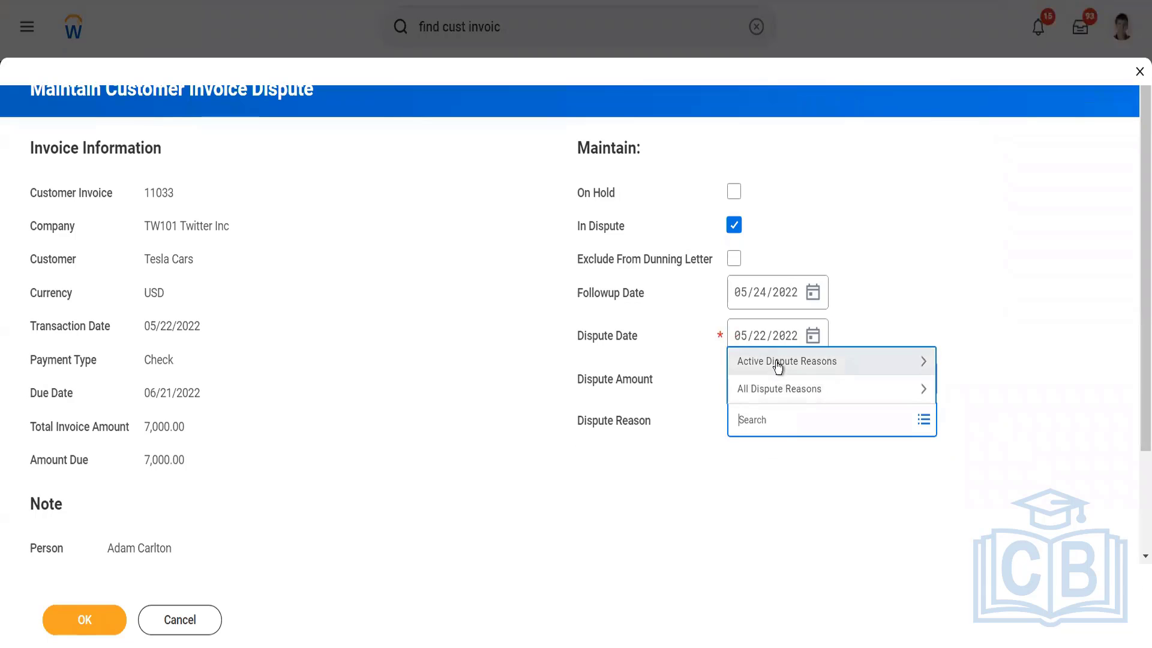
{"action": "left_click", "coordinate": [775, 361]}
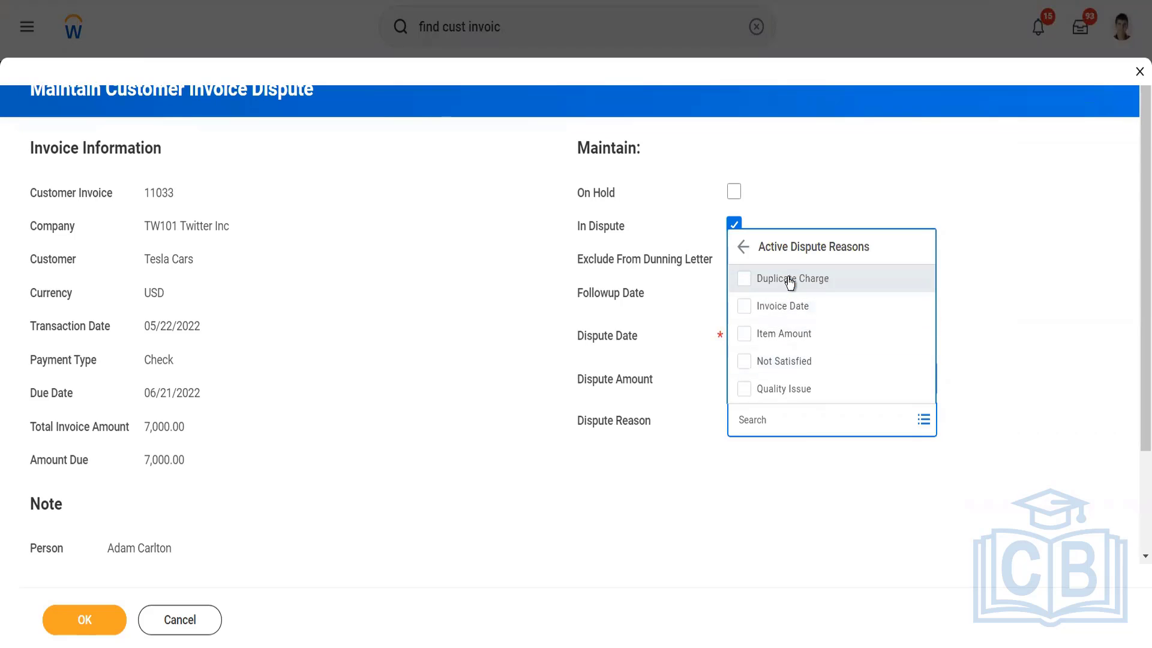
{"action": "left_click", "coordinate": [708, 459]}
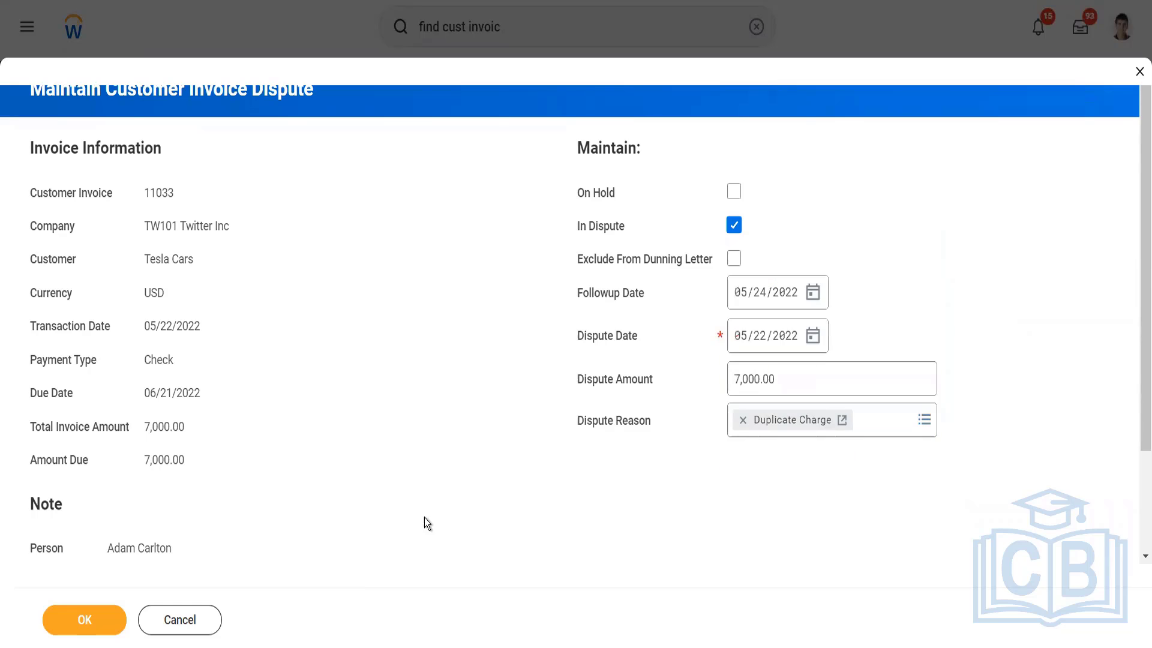
{"action": "left_click", "coordinate": [109, 616]}
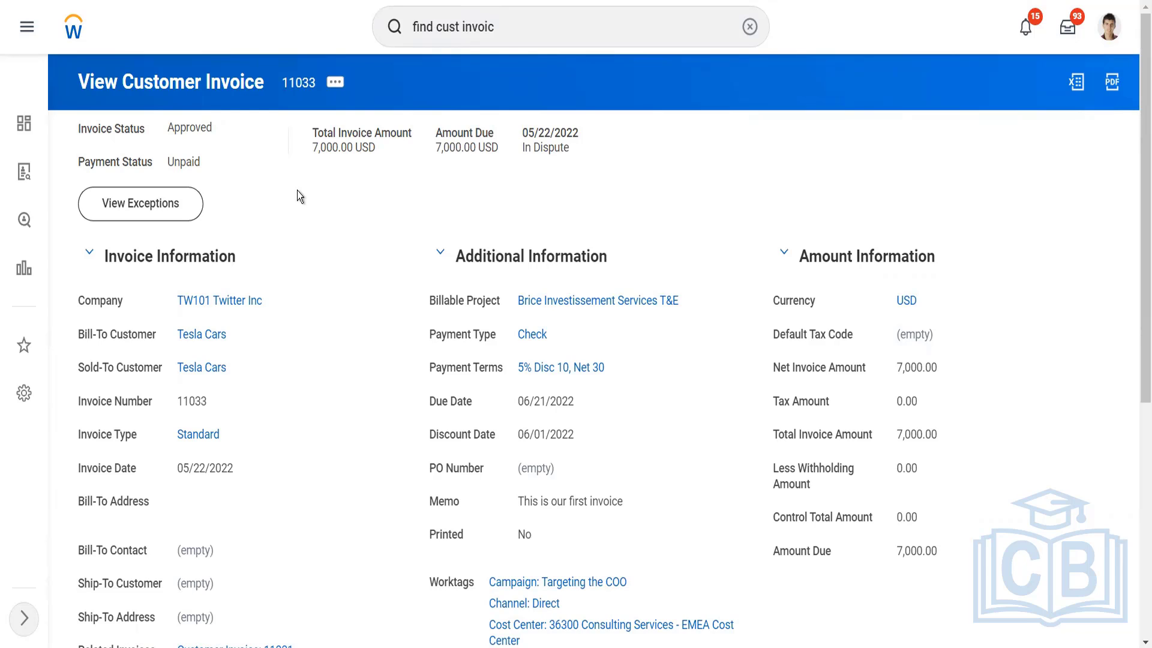
- Remove the In Dispute mark from the rebilled invoice through Maintain Dispute and submit the change
{"action": "left_click", "coordinate": [336, 84]}
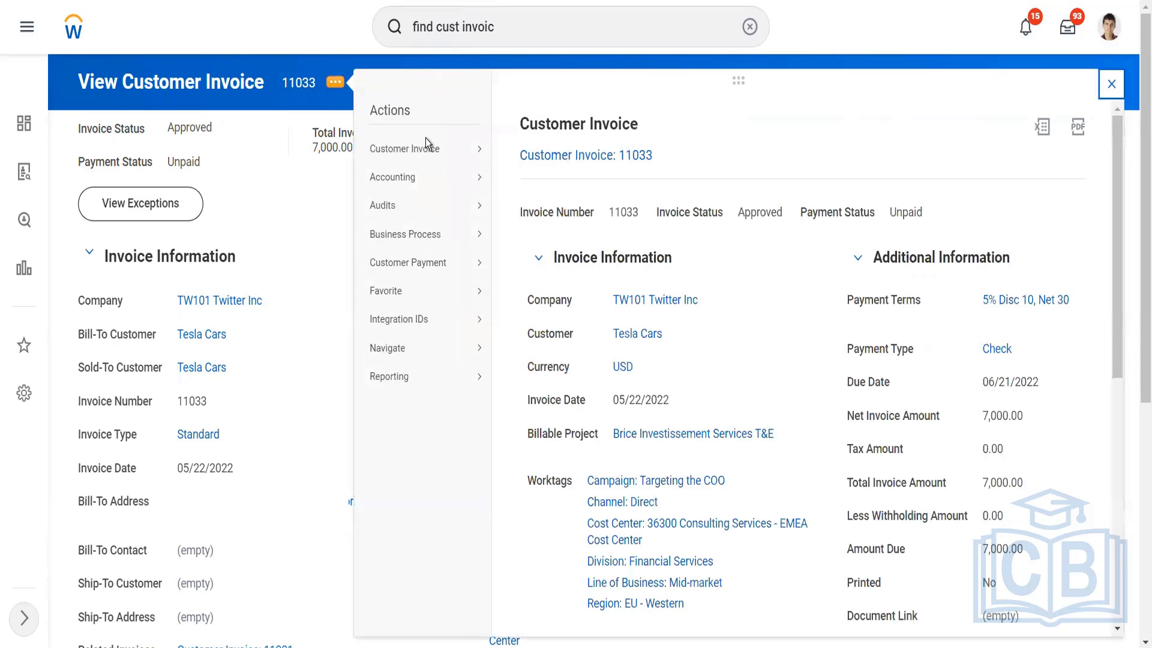
{"action": "mouse_move", "coordinate": [456, 149]}
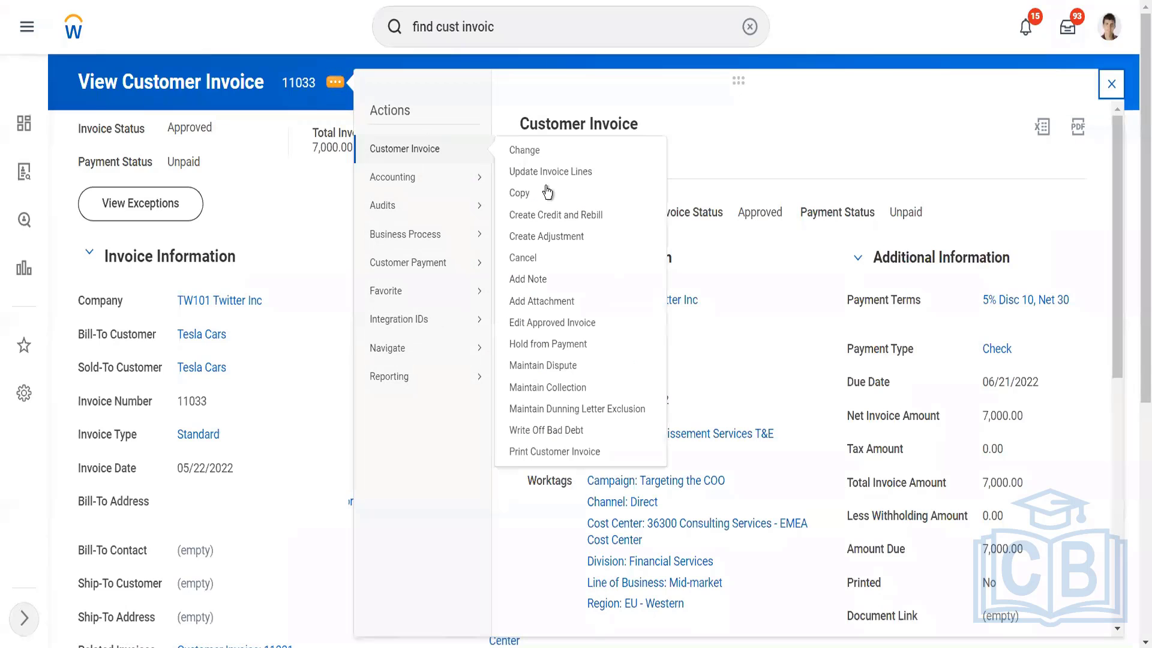
{"action": "left_click", "coordinate": [564, 365]}
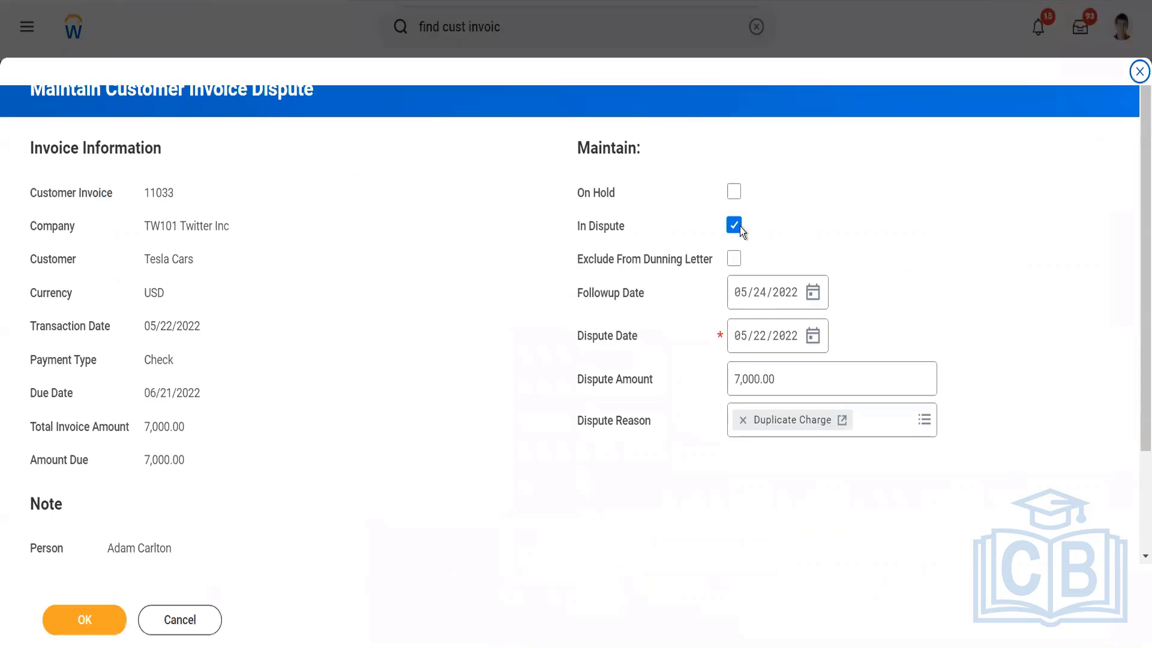
{"action": "left_click", "coordinate": [739, 227]}
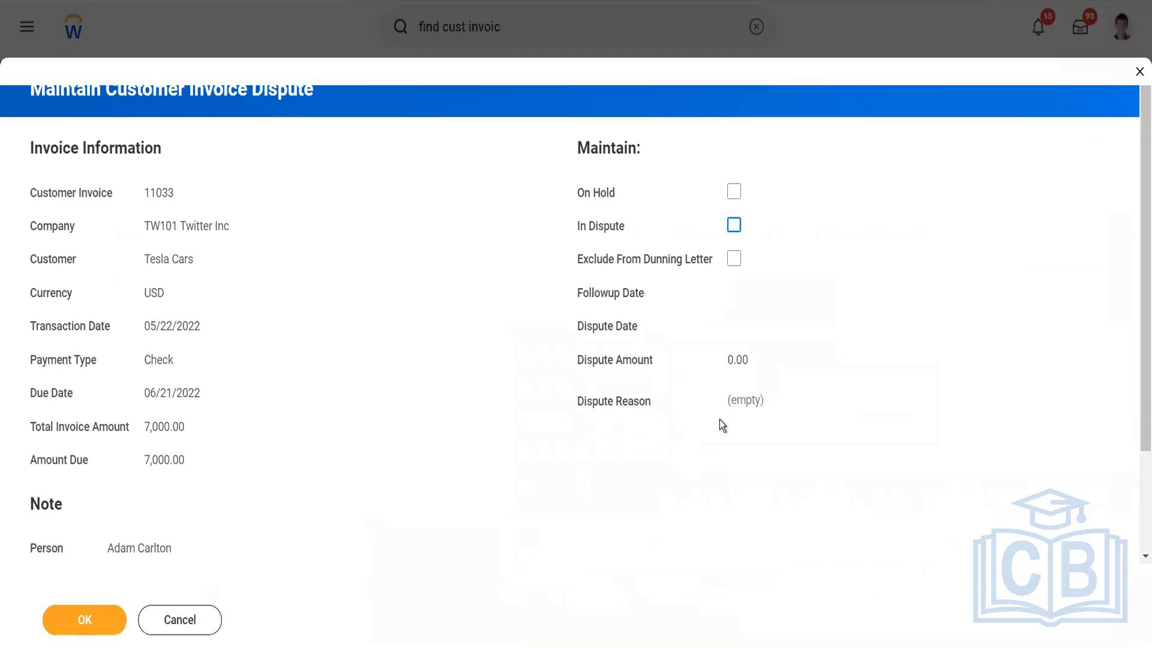
{"action": "left_click", "coordinate": [62, 618]}
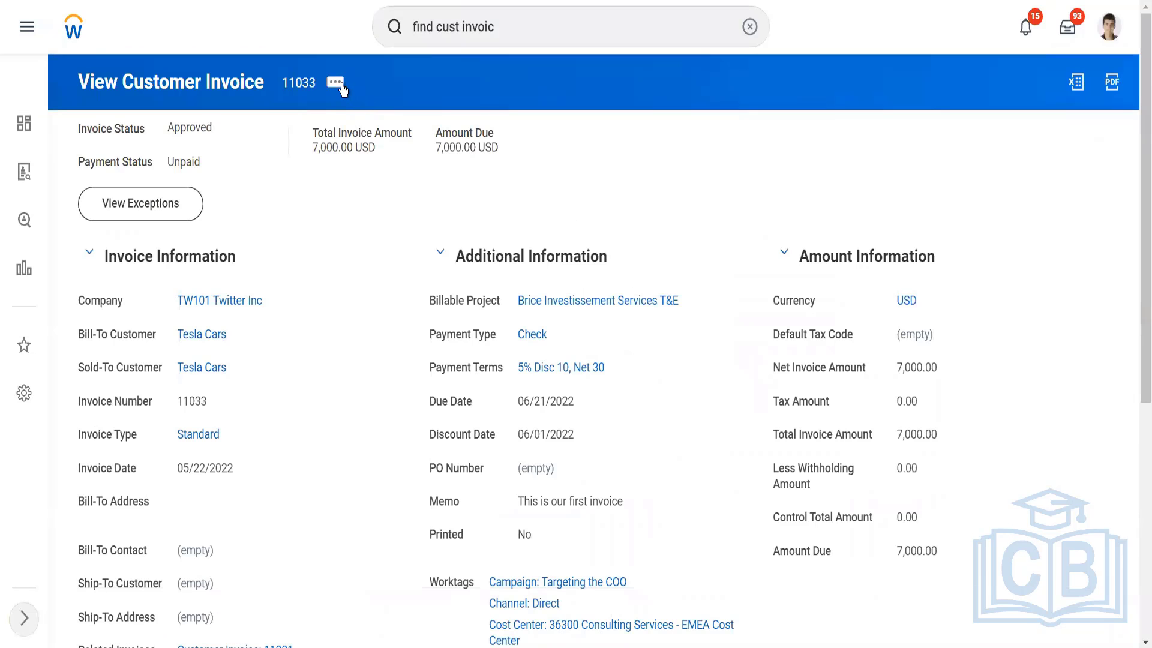
- Mark the rebilled invoice as In Collection through Maintain Collection and submit it
{"action": "left_click", "coordinate": [335, 83]}
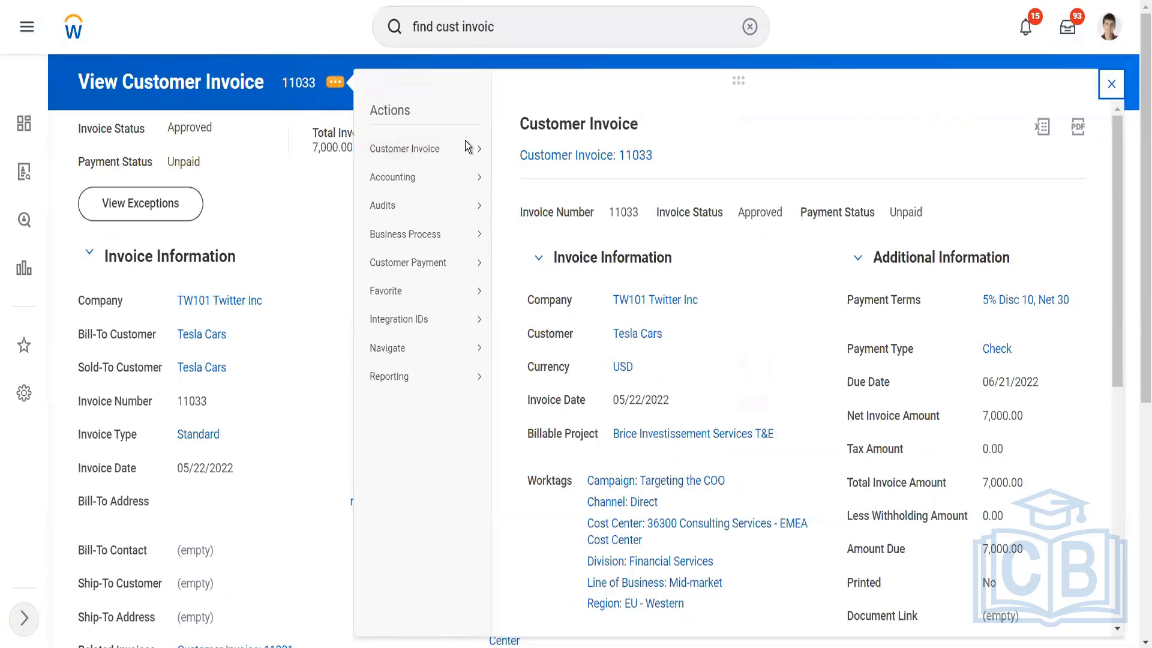
{"action": "mouse_move", "coordinate": [468, 147]}
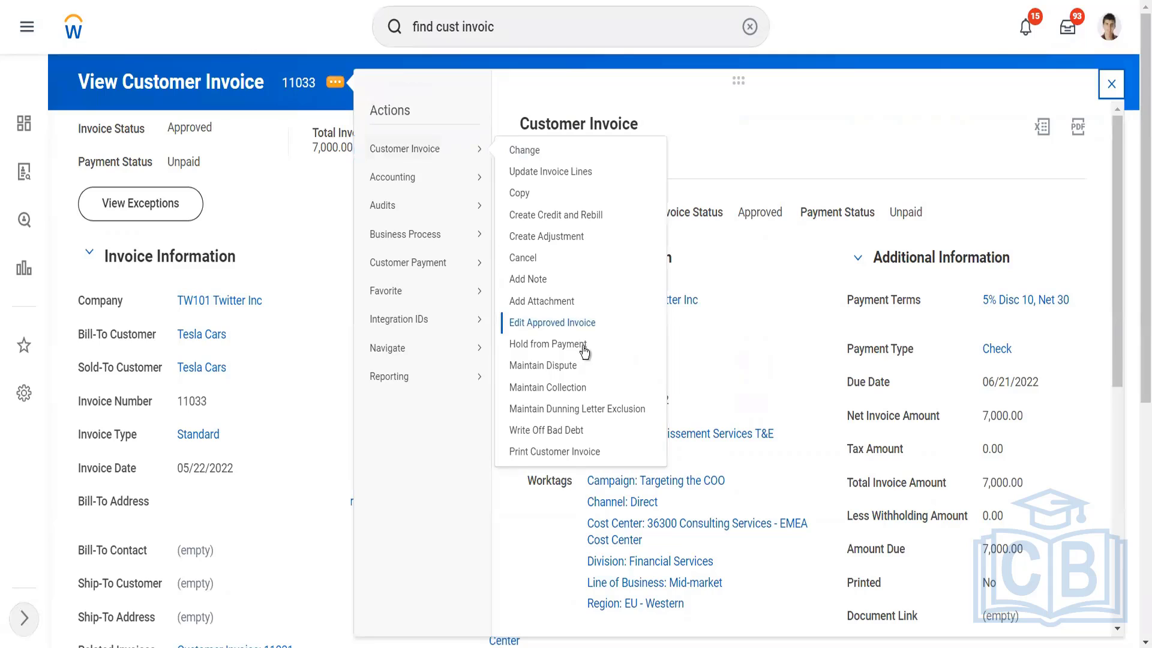
{"action": "left_click", "coordinate": [581, 389]}
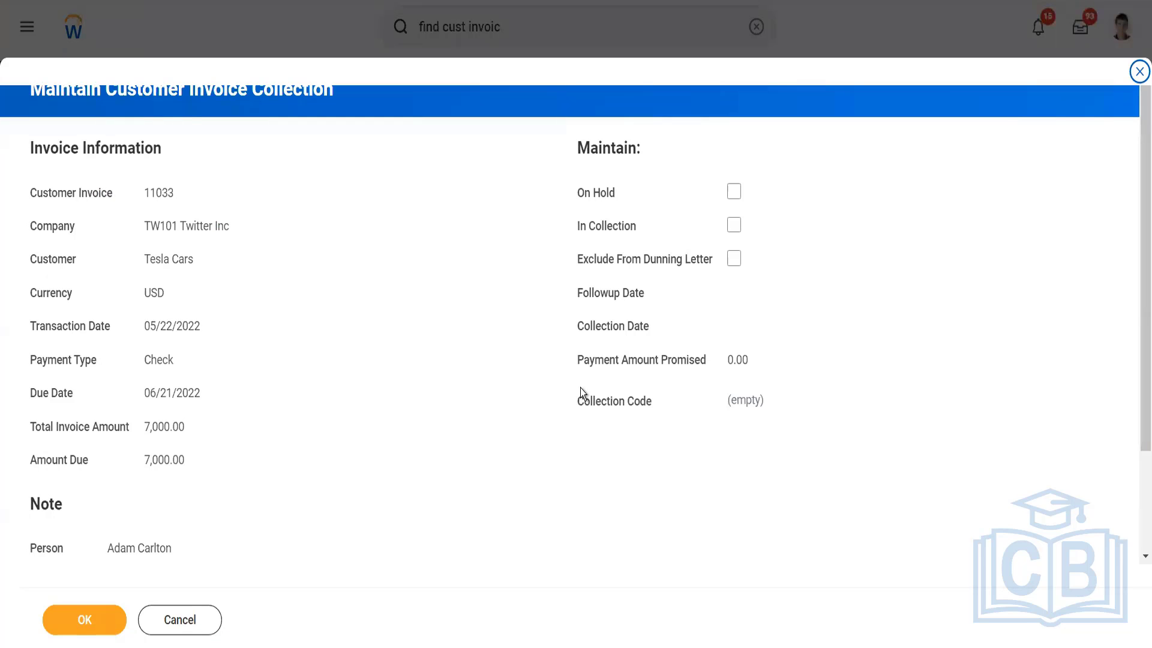
{"action": "left_click", "coordinate": [733, 229]}
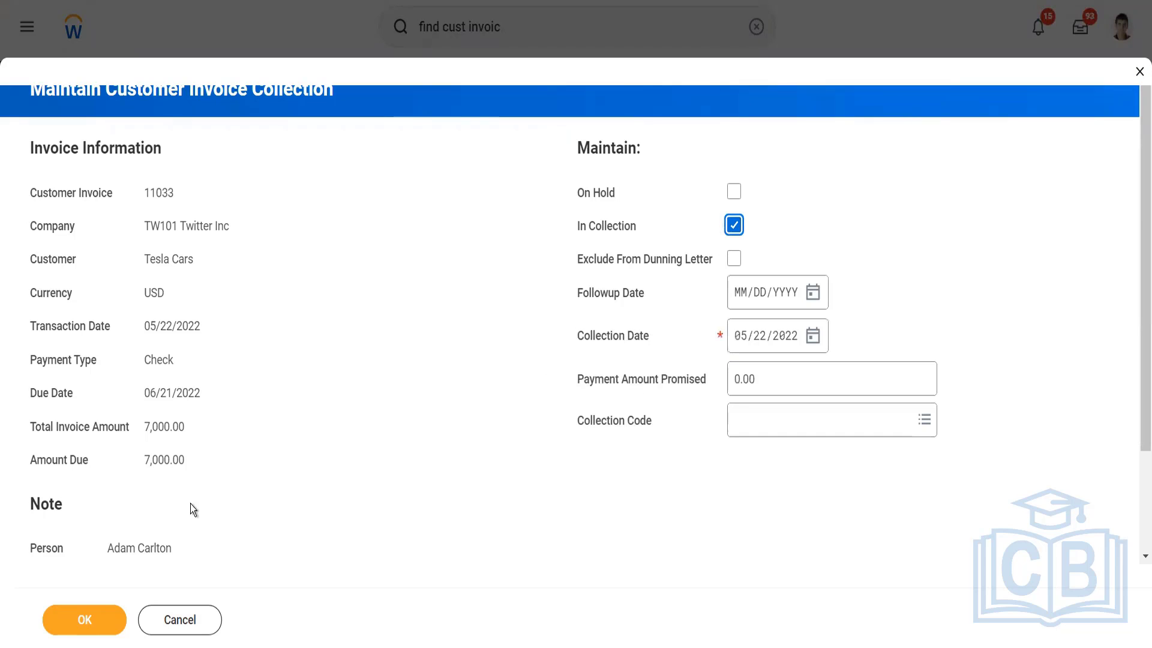
{"action": "left_click", "coordinate": [93, 632]}
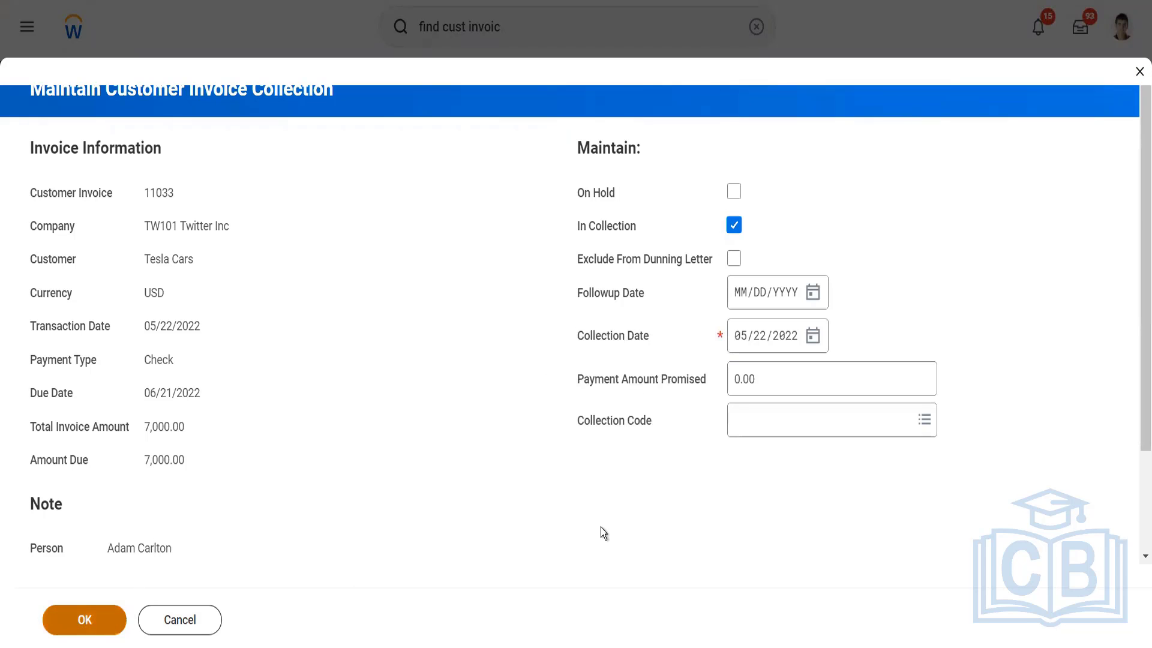
{"action": "left_click", "coordinate": [765, 389]}
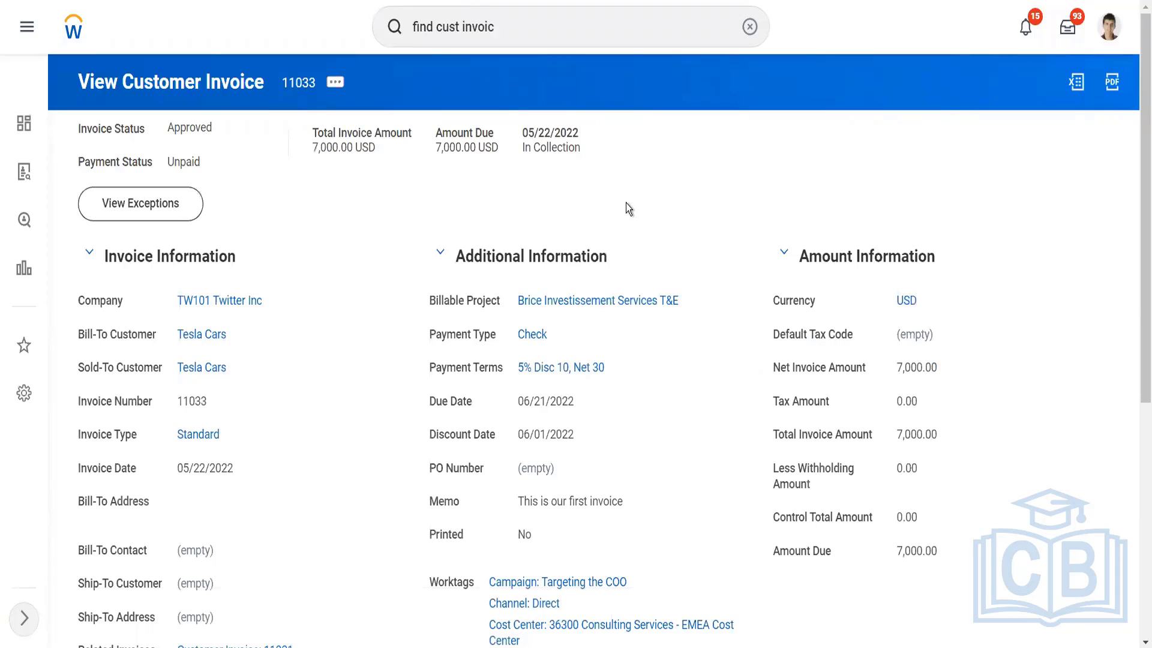
- Run Print Customer Invoice for the selected 7,000.00 Tesla Cars invoice only
{"action": "left_click", "coordinate": [335, 82]}
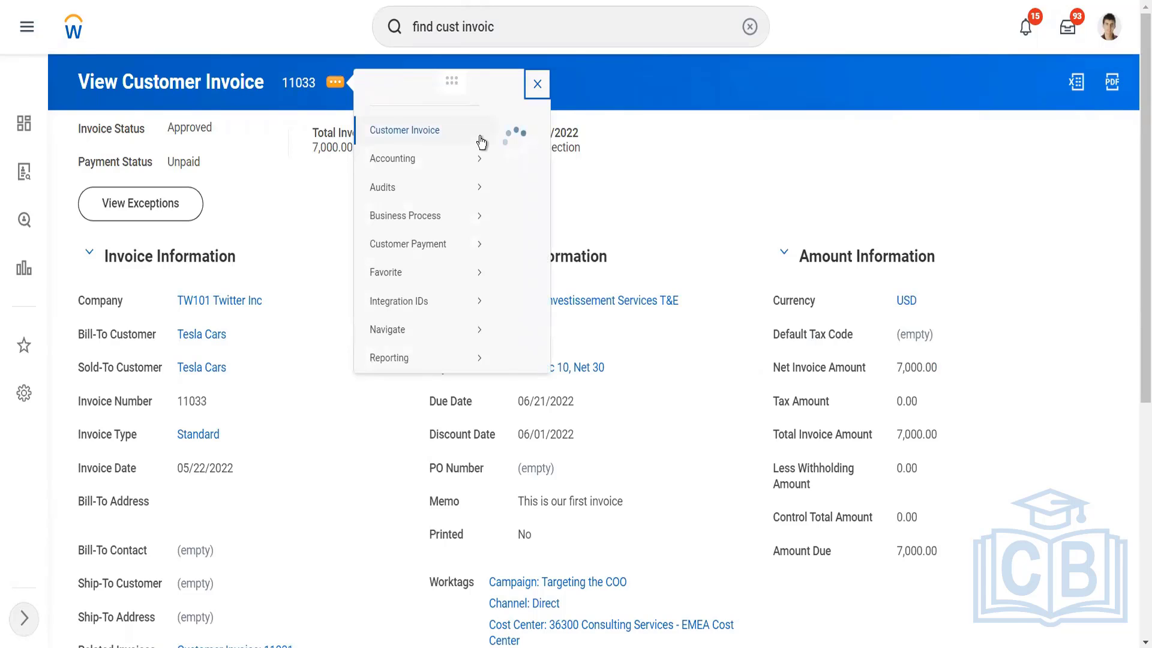
{"action": "mouse_move", "coordinate": [481, 142]}
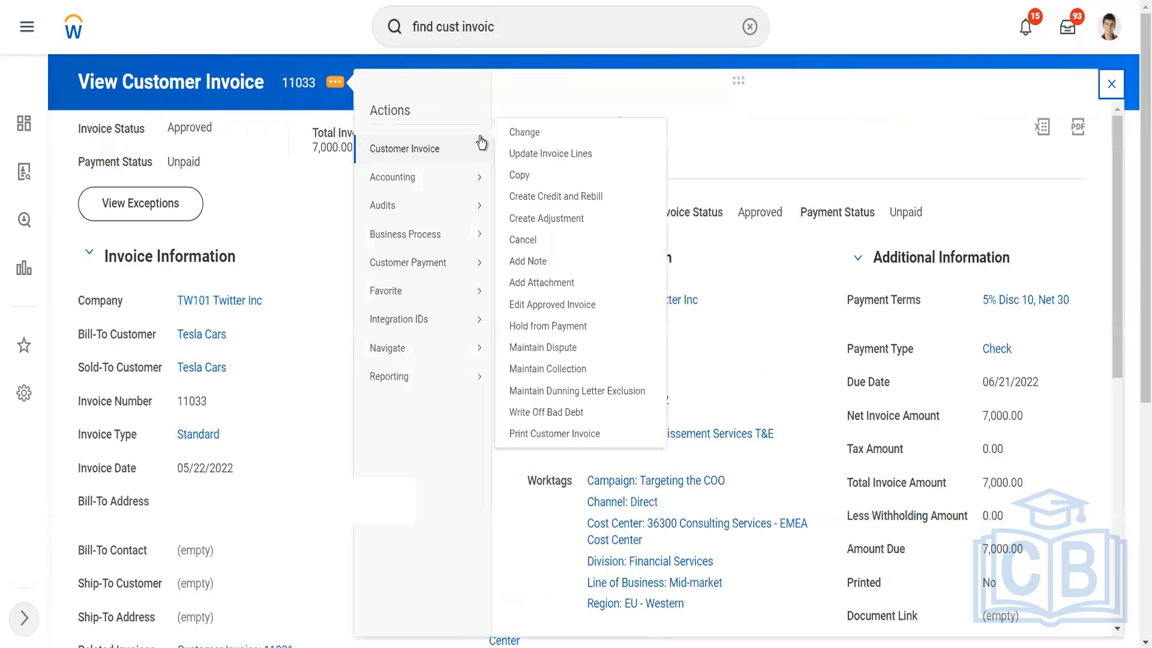
{"action": "left_click", "coordinate": [537, 434]}
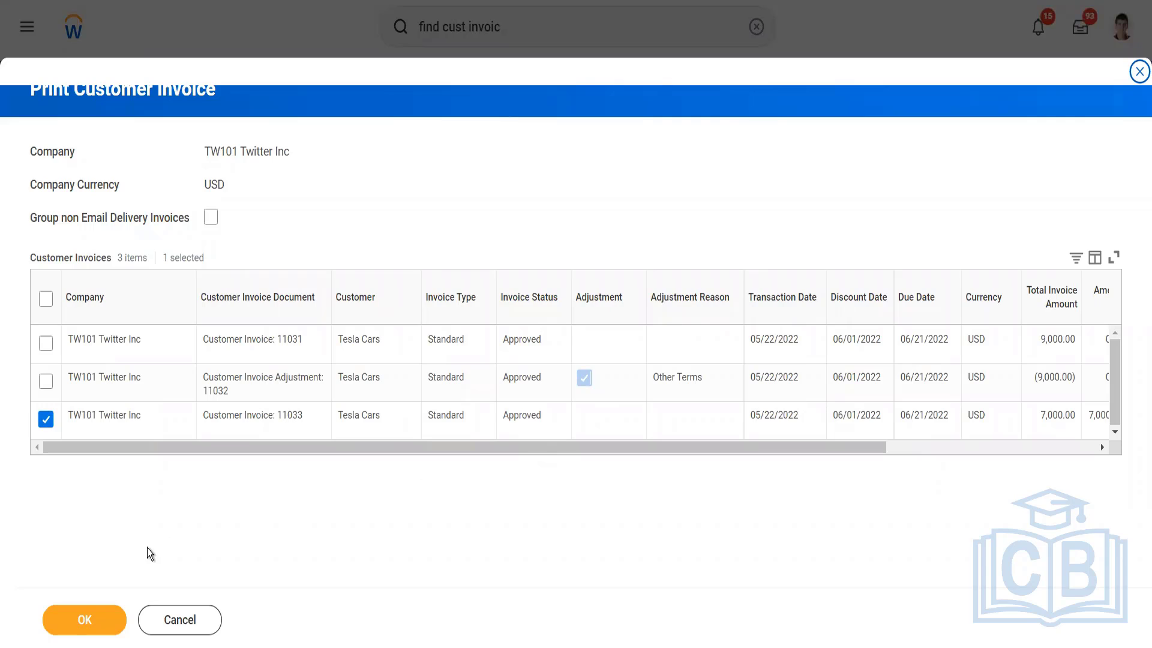
{"action": "right_click", "coordinate": [57, 629]}
{"action": "left_click", "coordinate": [390, 553]}
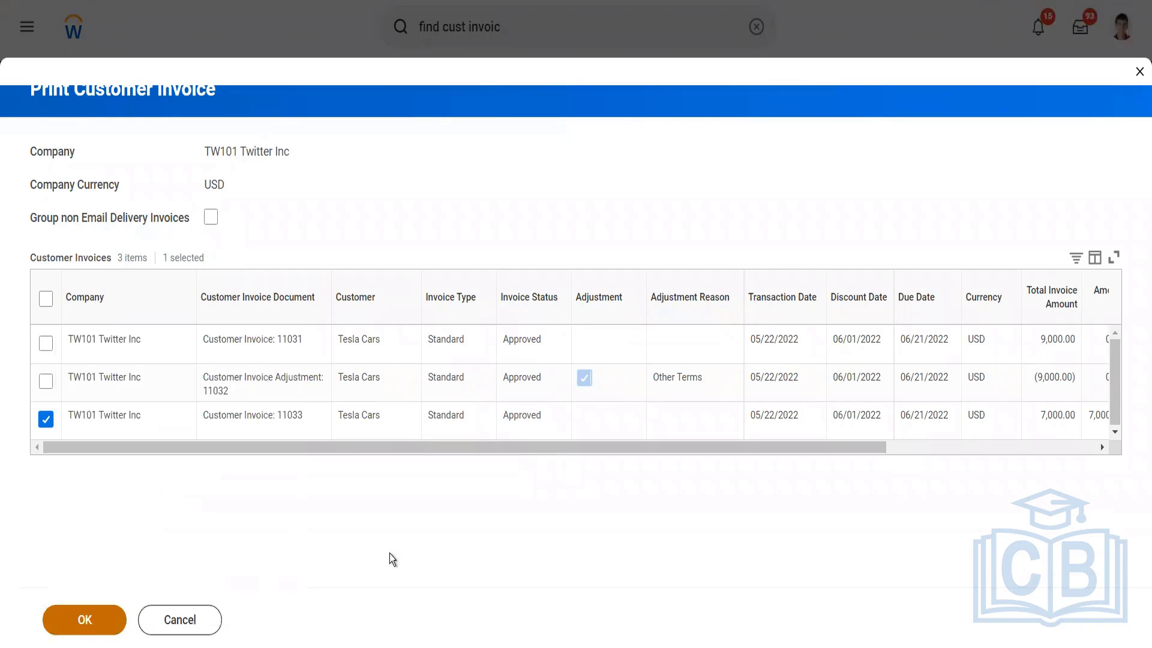
{"action": "left_click", "coordinate": [73, 622]}
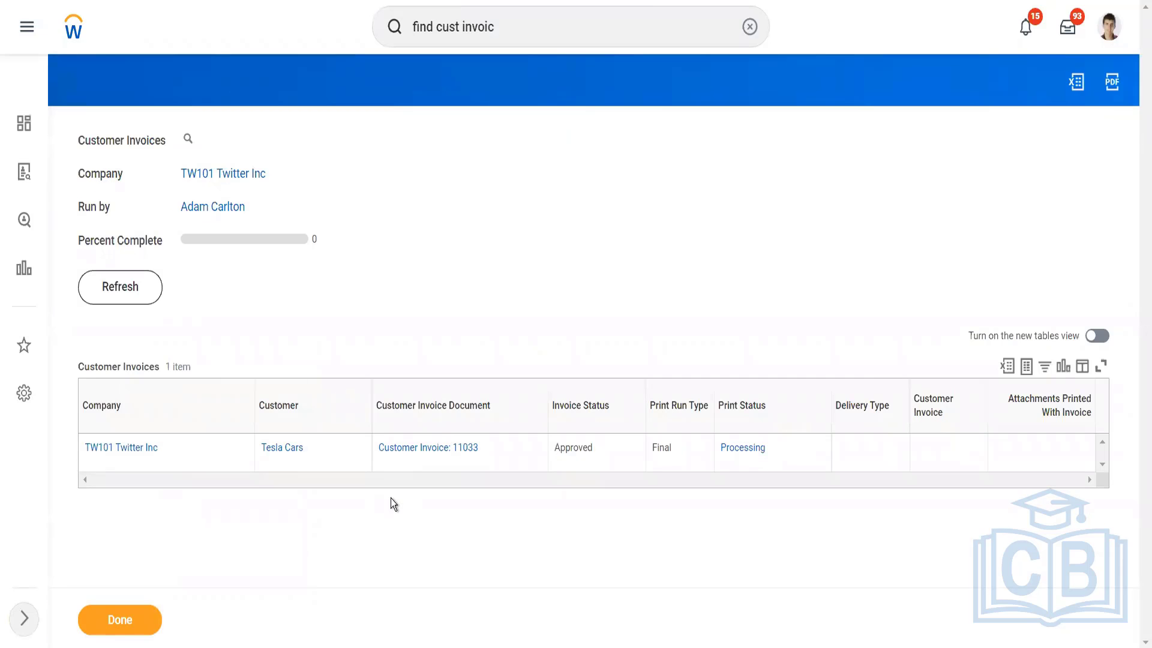
- Refresh the print run and open the customer invoice document listed in it
{"action": "left_click", "coordinate": [133, 300]}
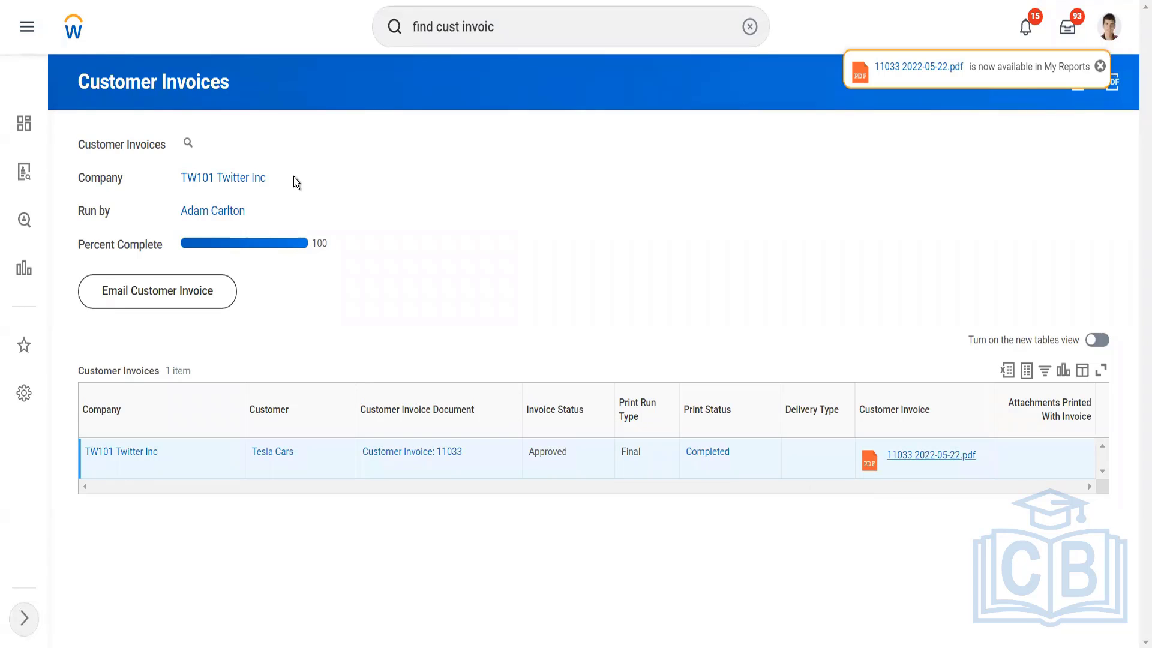
{"action": "right_click", "coordinate": [388, 455]}
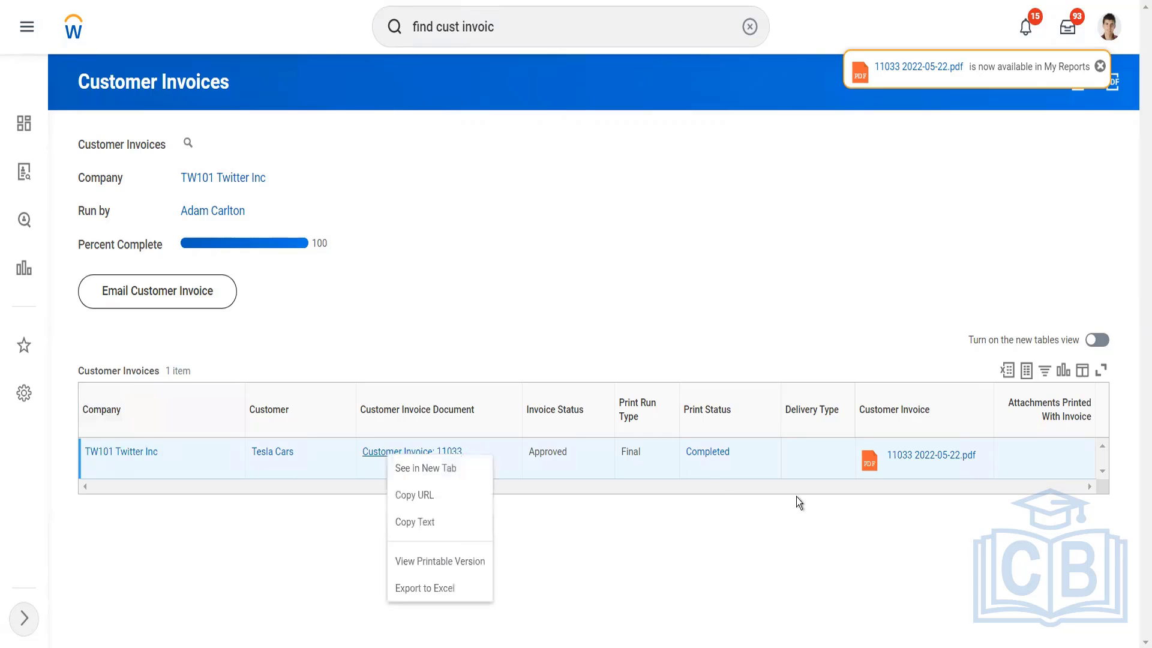
{"action": "right_click", "coordinate": [567, 324]}
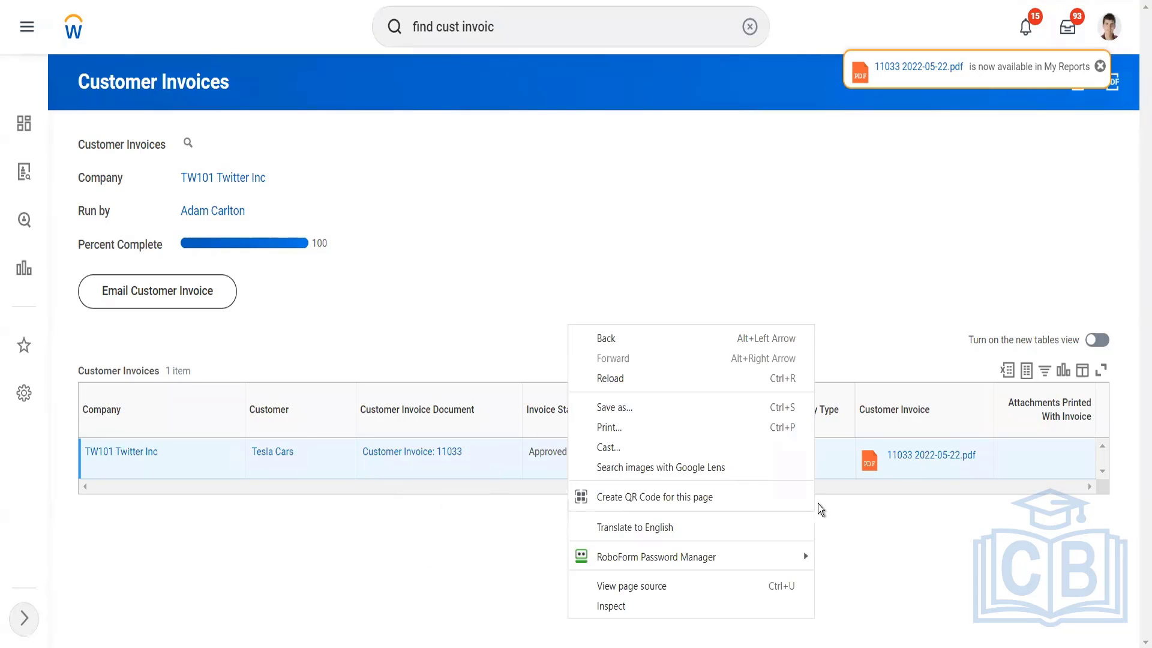
{"action": "left_click", "coordinate": [394, 451]}
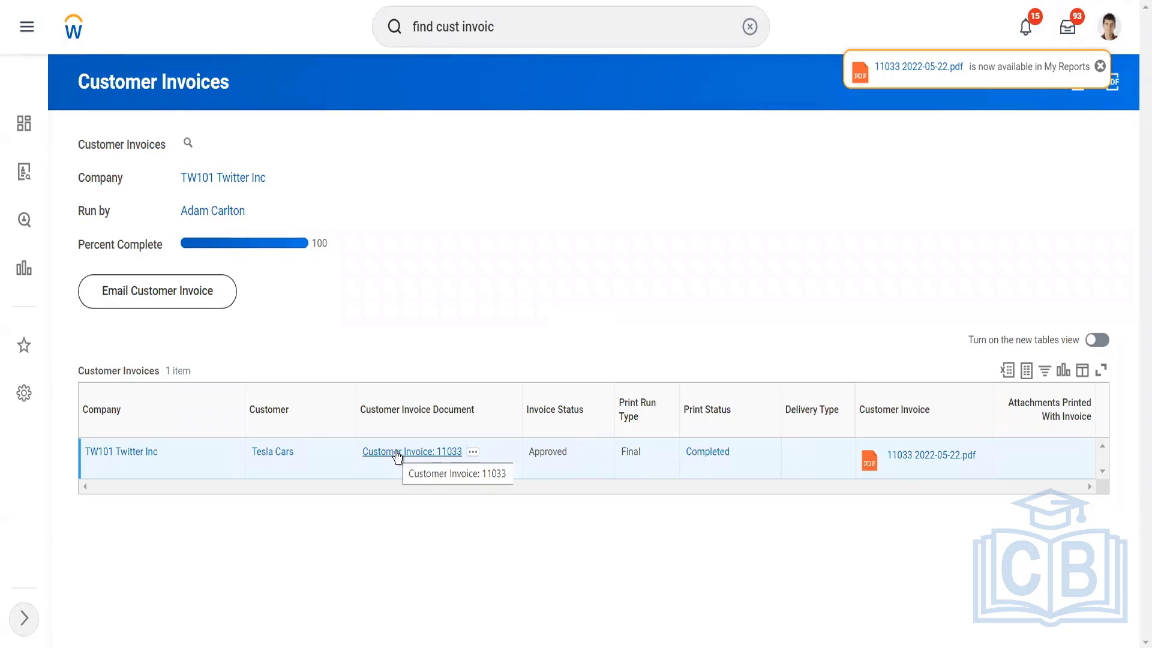
{"action": "left_click", "coordinate": [397, 454]}
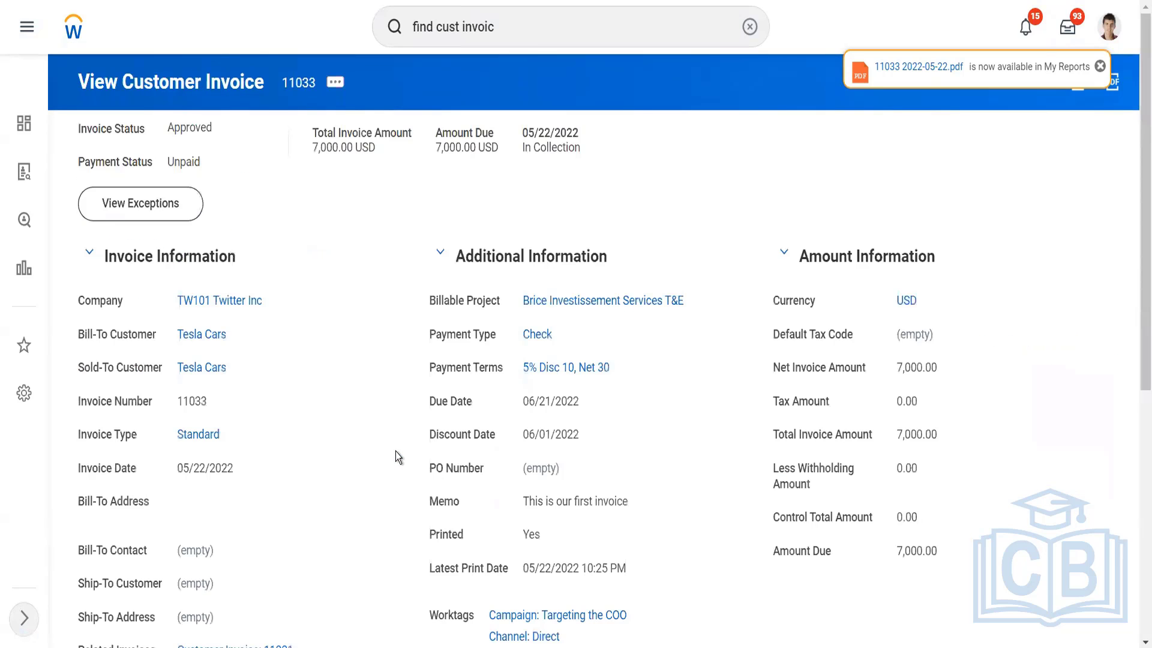
- Examine the Printing Runs recorded on the 7,000.00 Tesla Cars invoice
{"action": "scroll", "coordinate": [397, 457], "scroll_direction": "down", "scroll_amount": 7}
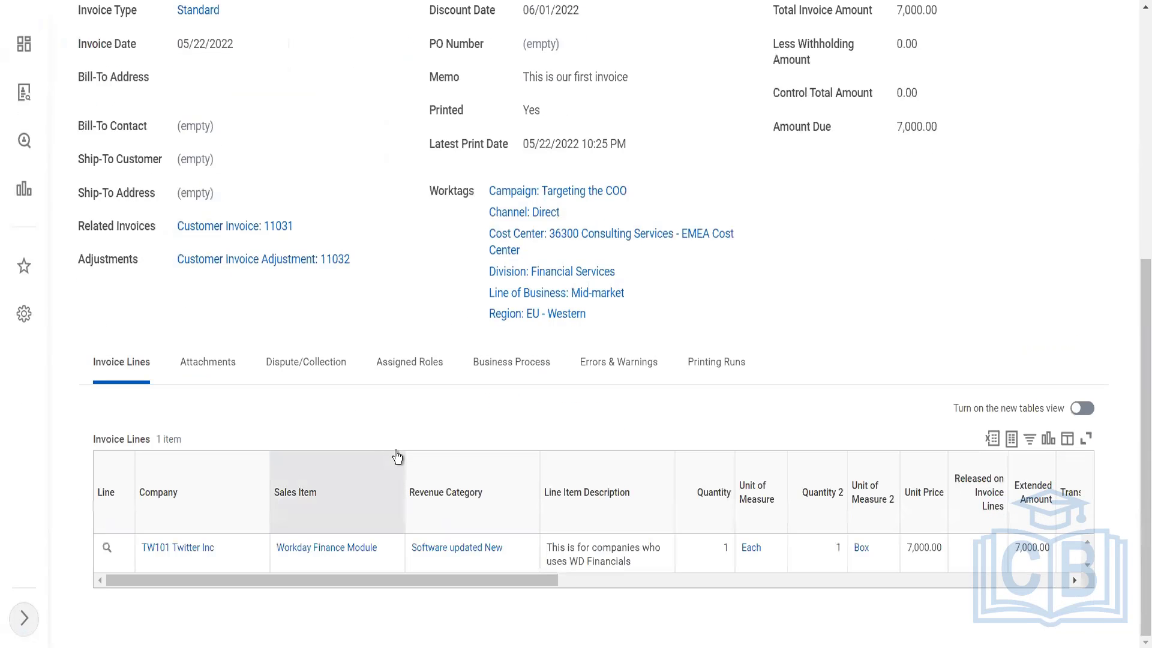
{"action": "left_click", "coordinate": [709, 362]}
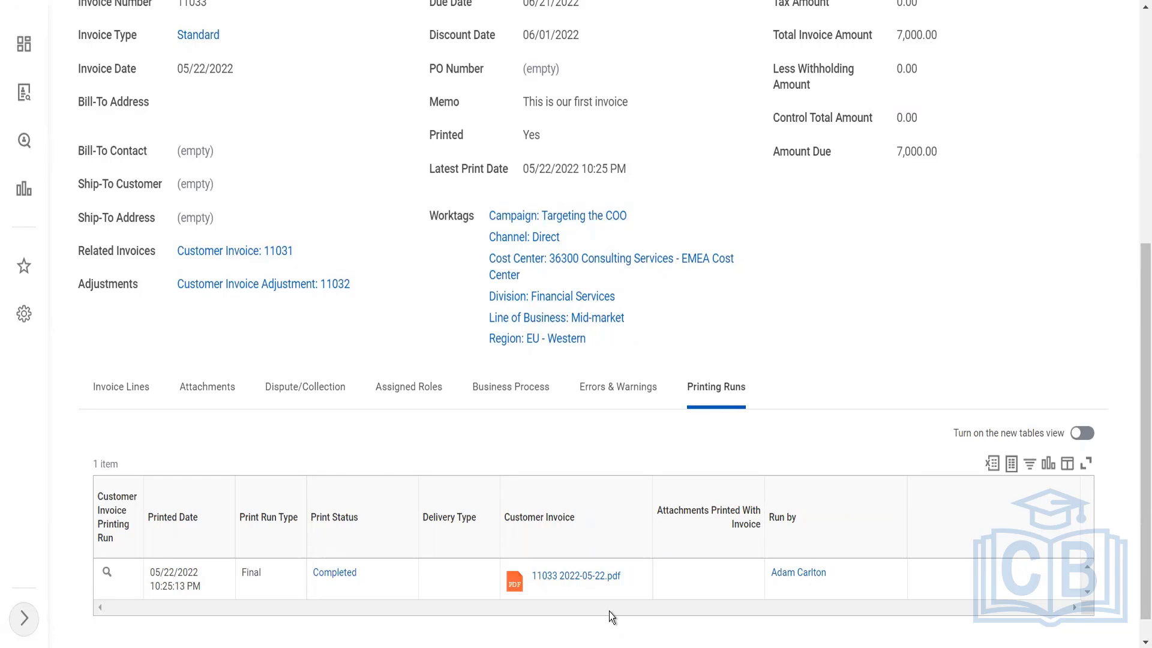
{"action": "right_click", "coordinate": [369, 351]}
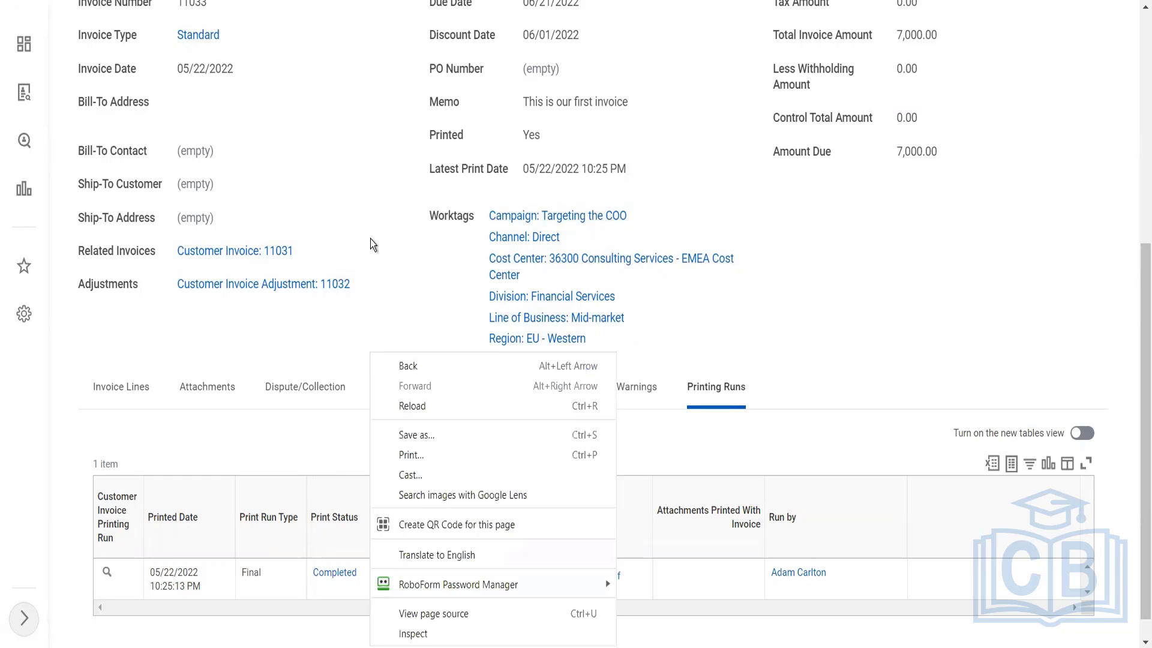
{"action": "left_click", "coordinate": [364, 214]}
- Remove the In Collection mark from the 7,000.00 invoice through Maintain Collection and submit the change
{"action": "scroll", "coordinate": [365, 213], "scroll_direction": "up", "scroll_amount": 6}
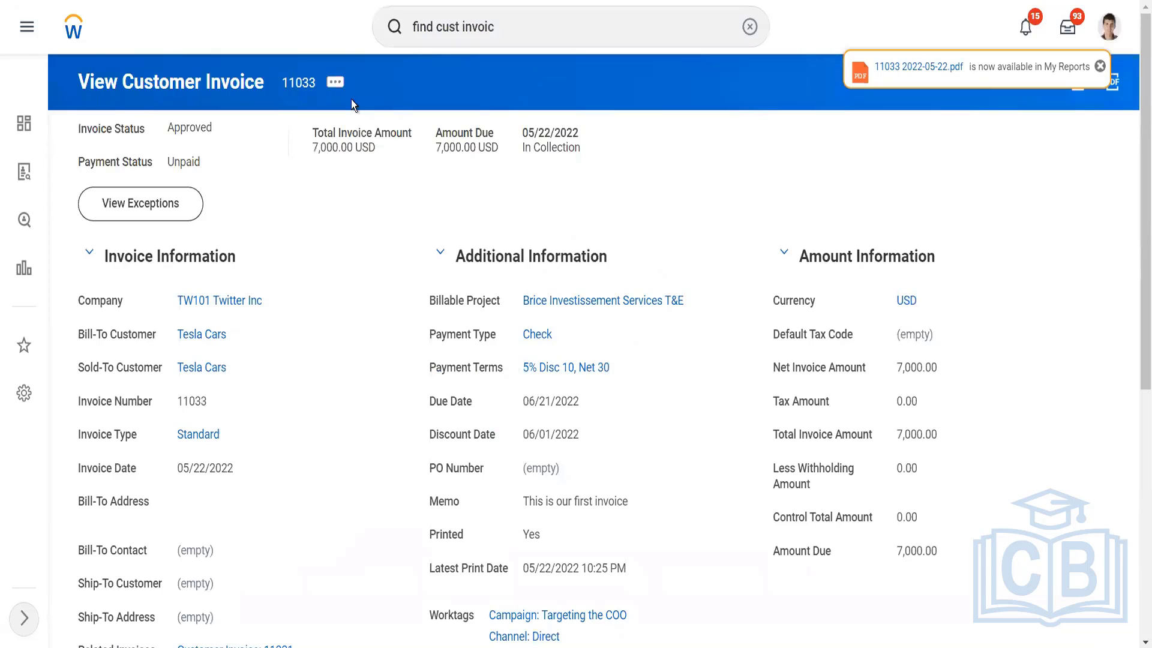
{"action": "left_click", "coordinate": [335, 84]}
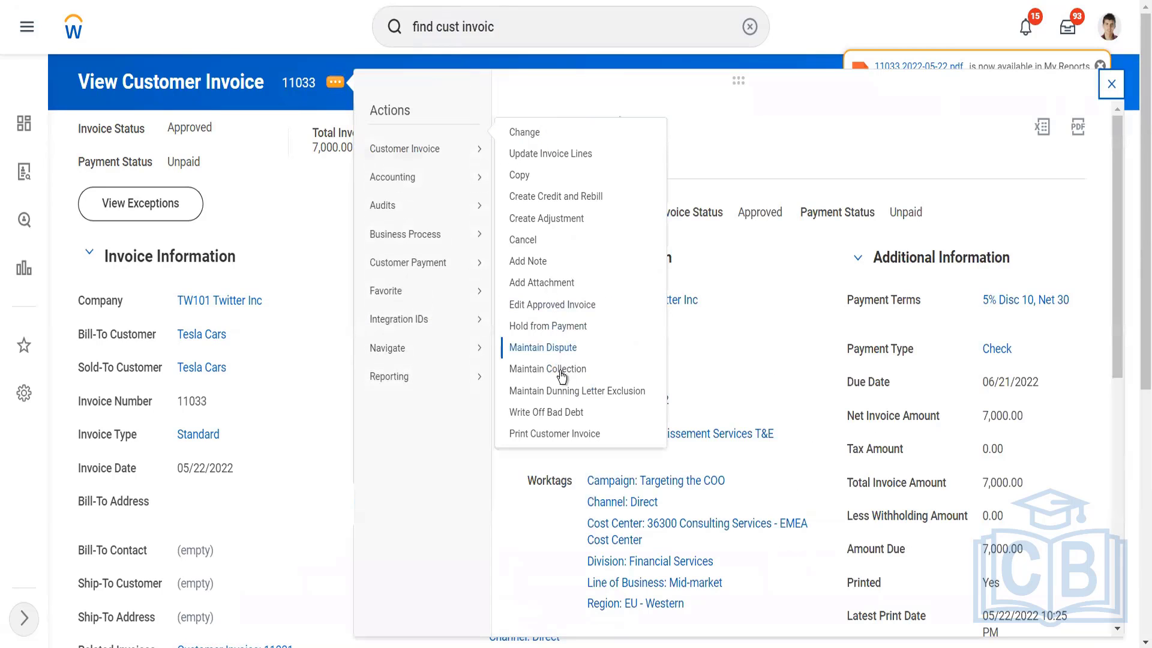
{"action": "right_click", "coordinate": [562, 376]}
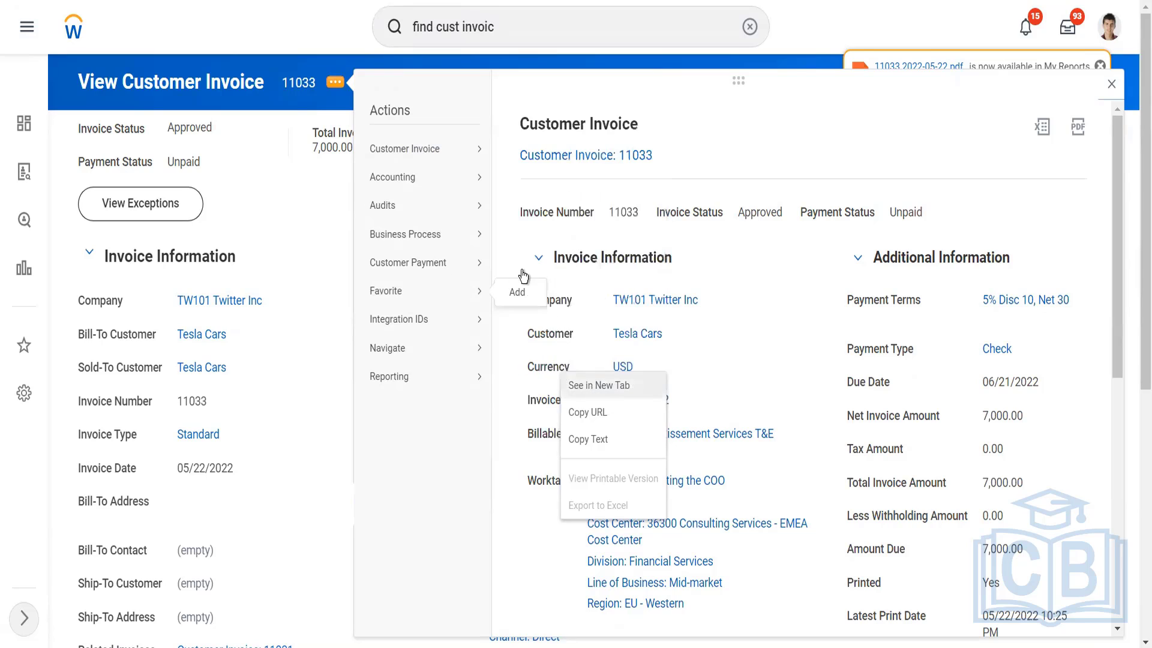
{"action": "mouse_move", "coordinate": [470, 149]}
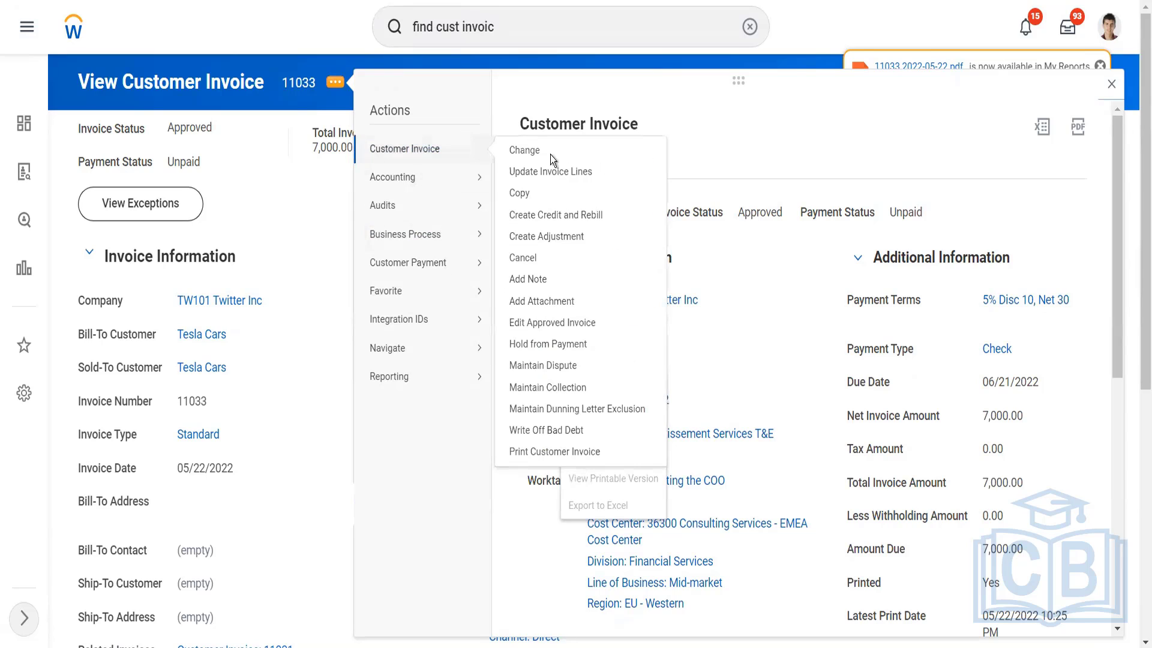
{"action": "left_click", "coordinate": [571, 387]}
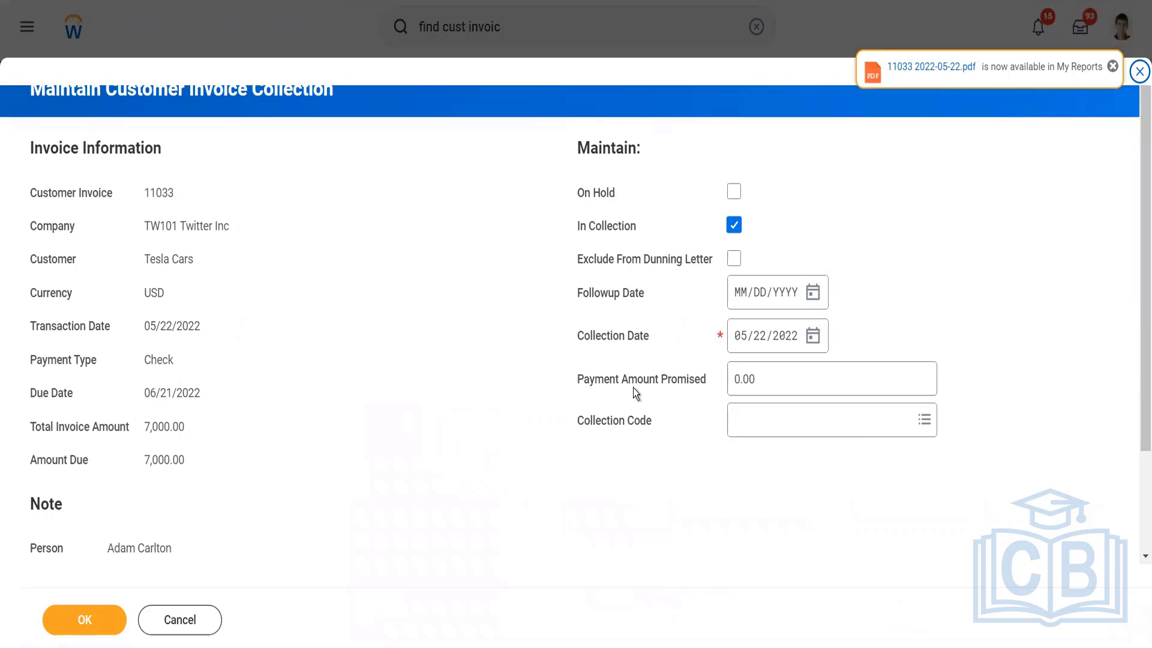
{"action": "right_click", "coordinate": [732, 223]}
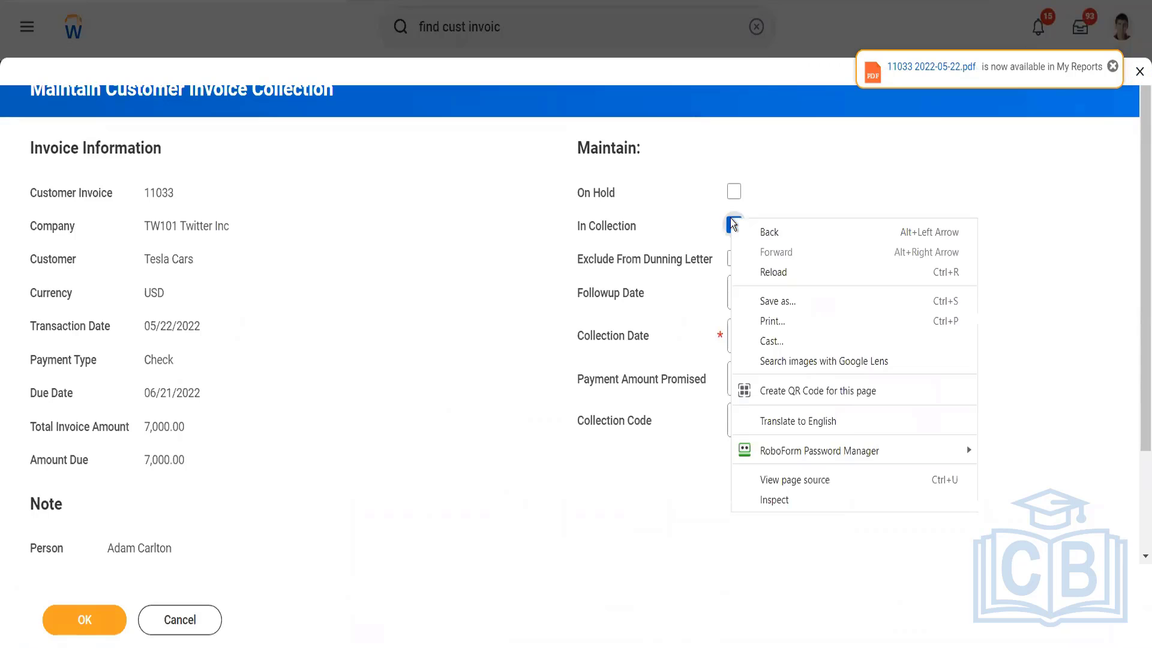
{"action": "left_click", "coordinate": [733, 225]}
{"action": "left_click", "coordinate": [734, 224]}
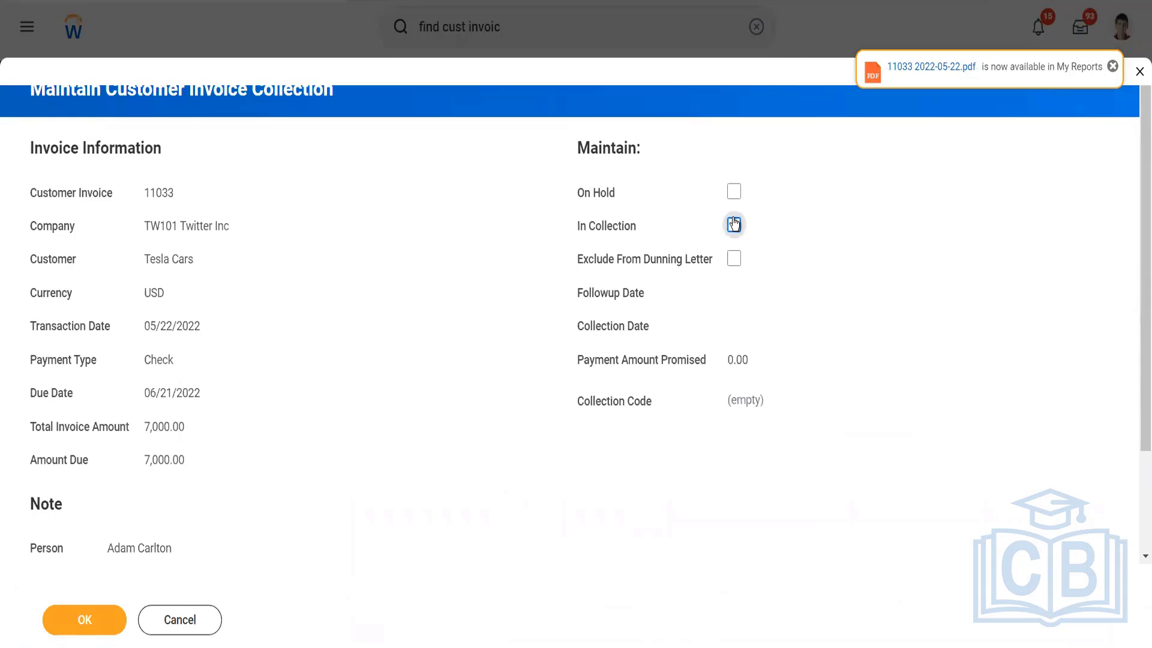
{"action": "left_click", "coordinate": [99, 624]}
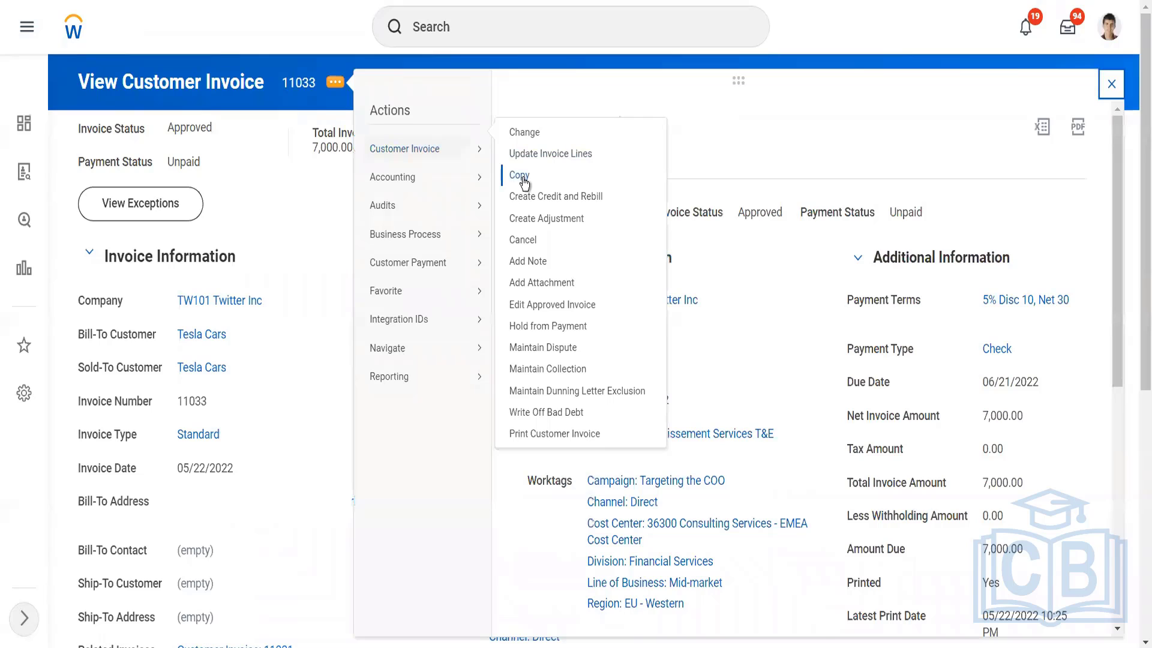
- Copy the Tesla Cars invoice with a unit price of 8,000 on its line and submit the copy
{"action": "left_click", "coordinate": [520, 175]}
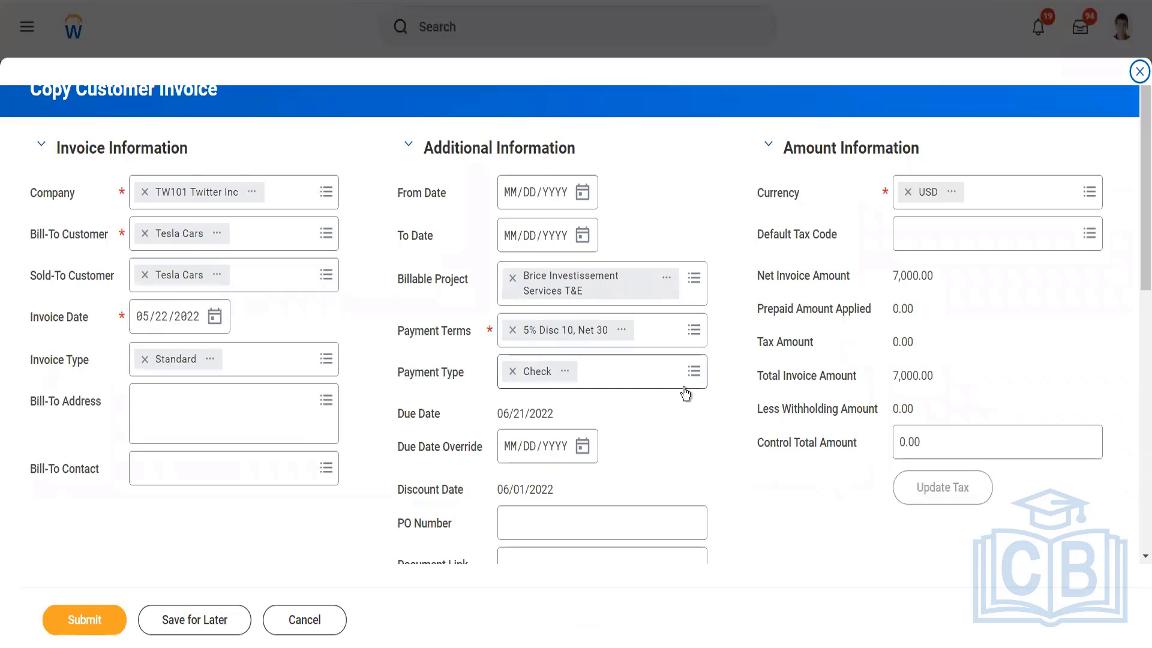
{"action": "scroll", "coordinate": [683, 387], "scroll_direction": "down", "scroll_amount": 9}
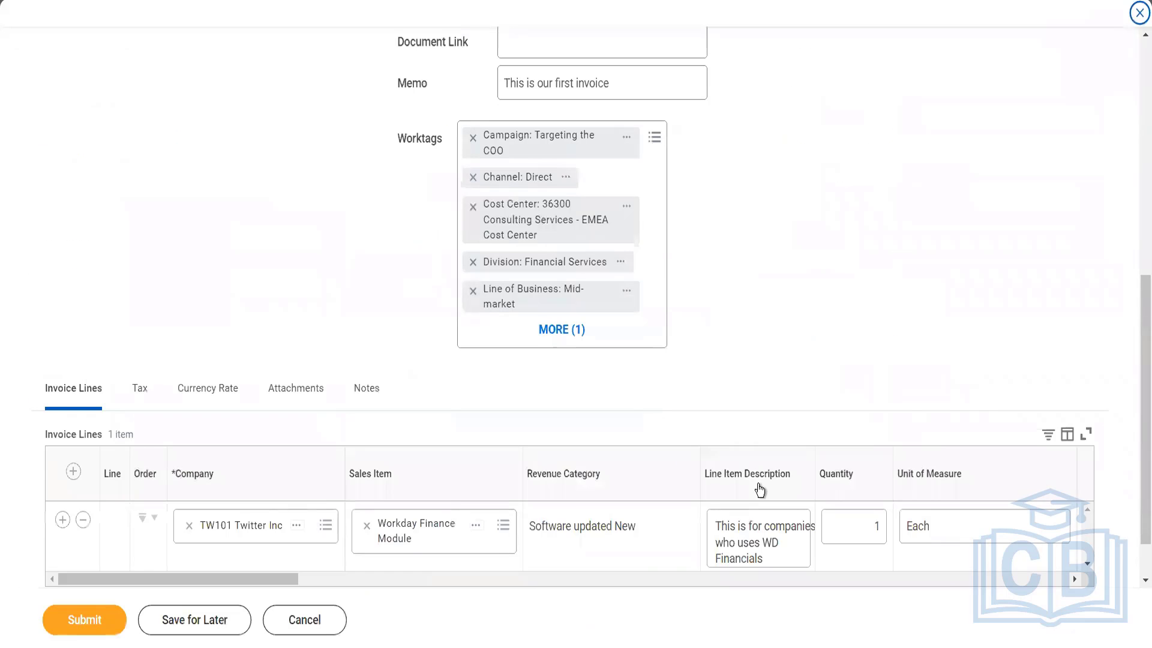
{"action": "left_click", "coordinate": [716, 580]}
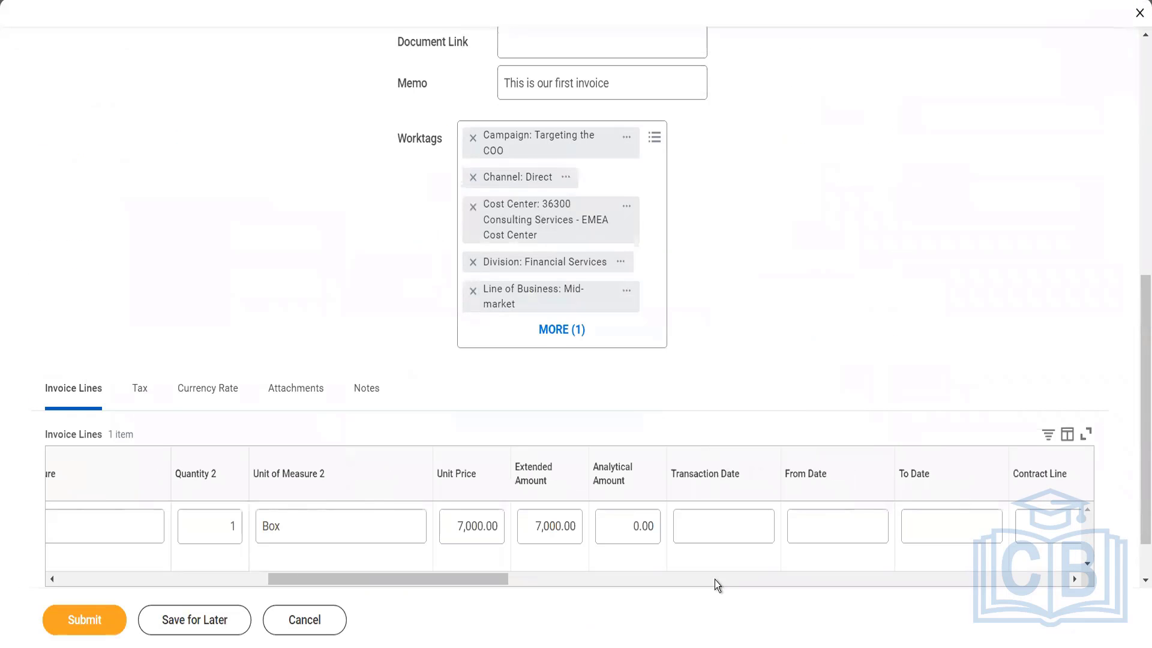
{"action": "left_click", "coordinate": [459, 530]}
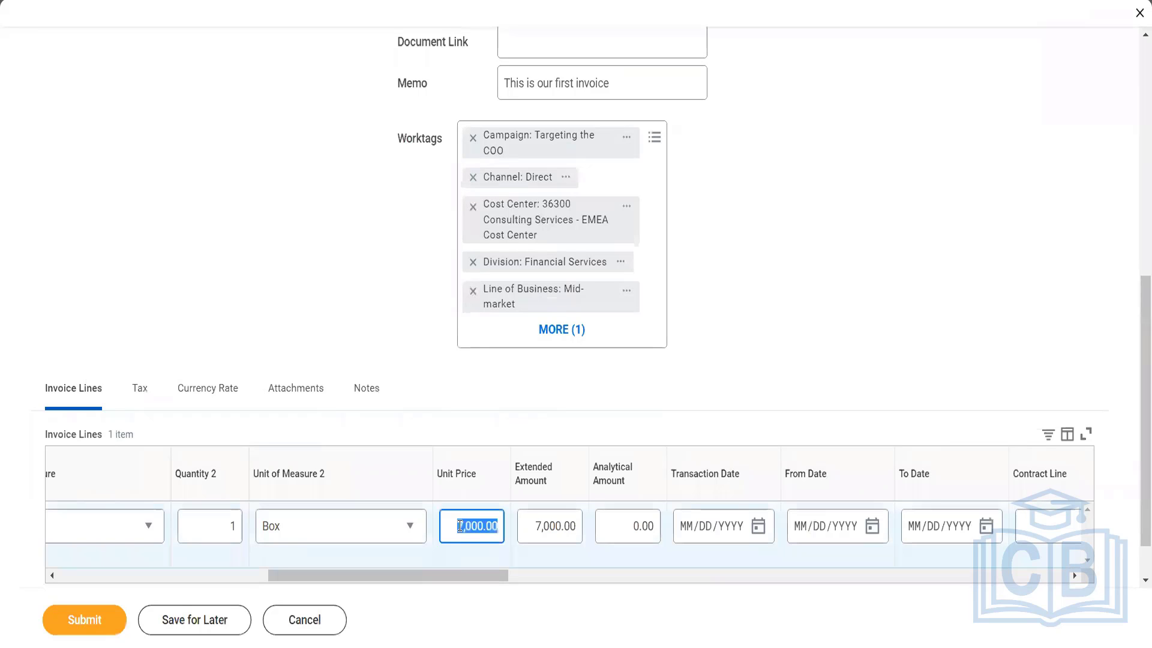
{"action": "type", "text": "8000"}
{"action": "key", "text": "Tab"}
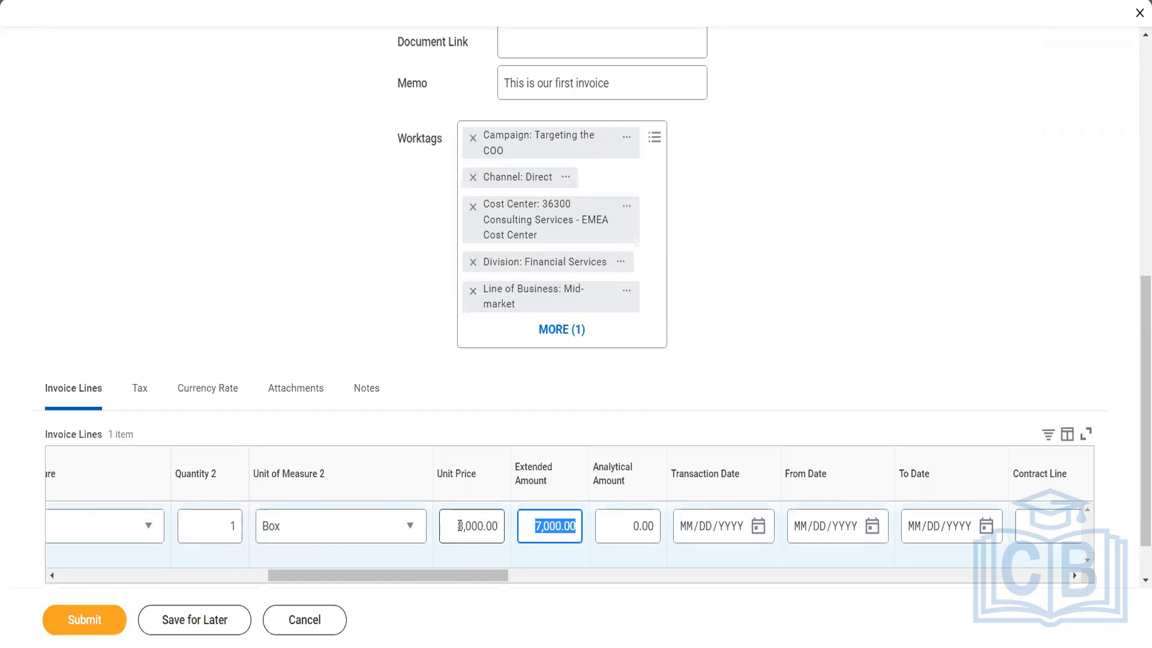
{"action": "left_click", "coordinate": [124, 626]}
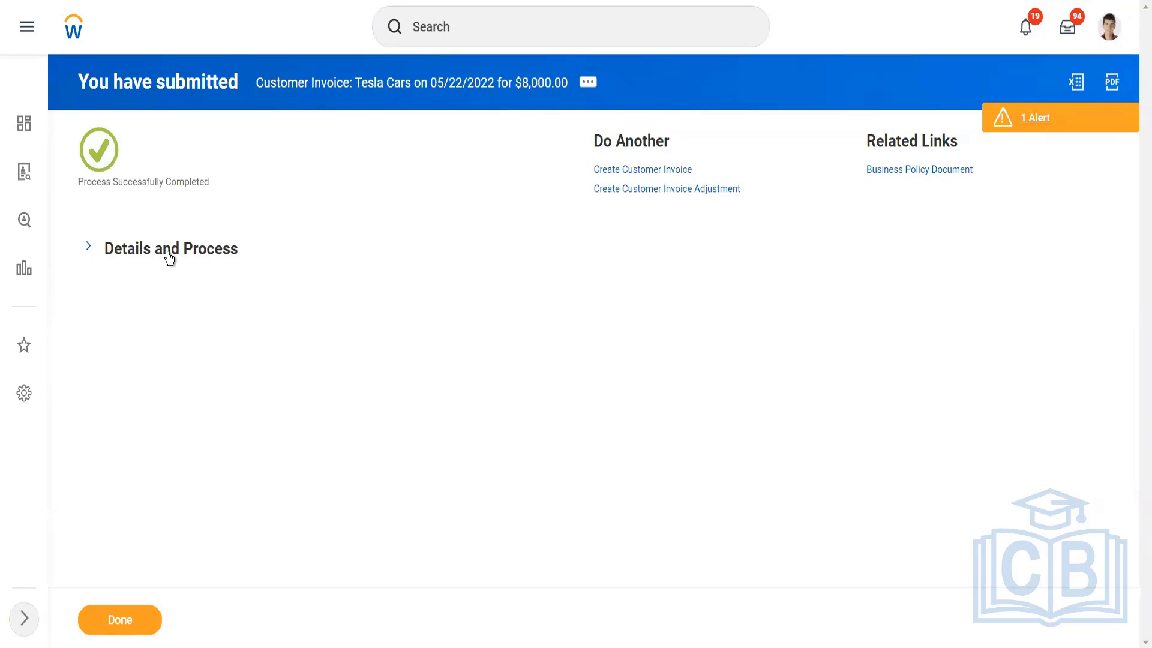
- Open the new 8,000.00 invoice and create a credit adjustment for it with Price Adjustment as the reason, copying all lines
{"action": "left_click", "coordinate": [191, 248]}
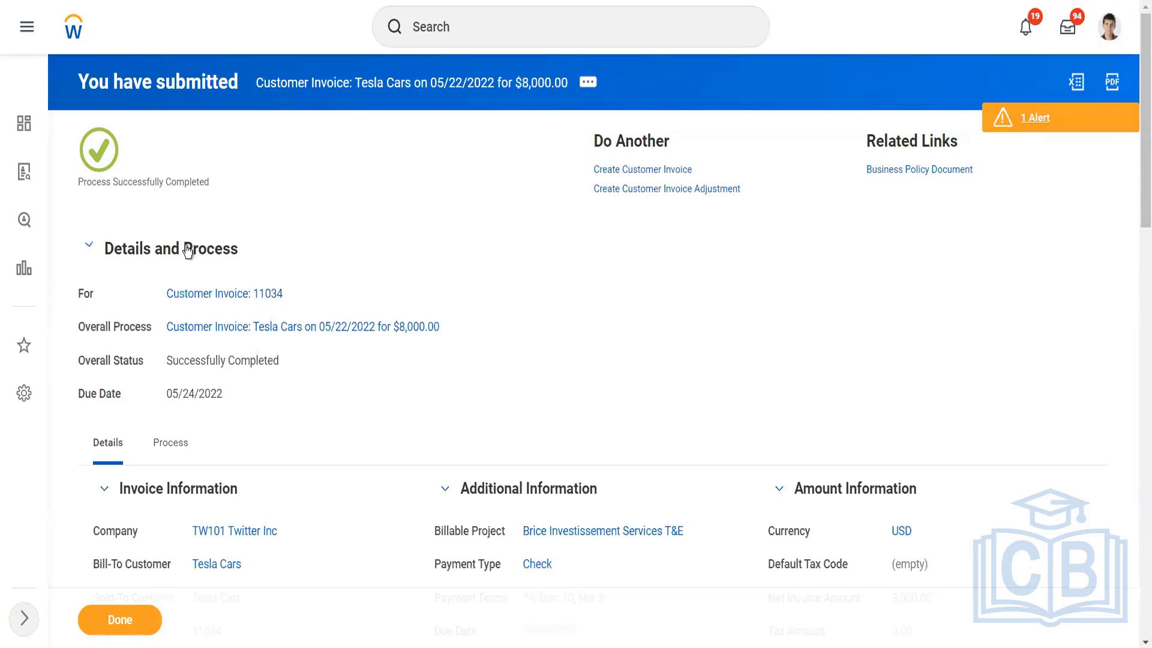
{"action": "left_click", "coordinate": [215, 294]}
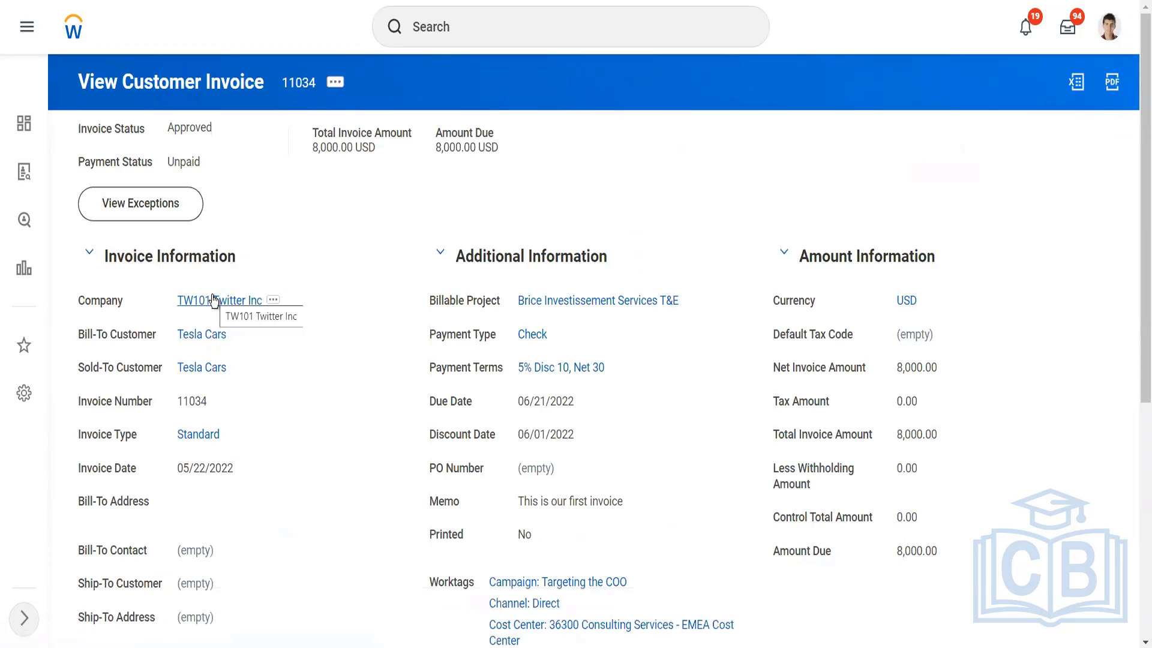
{"action": "left_click", "coordinate": [334, 84]}
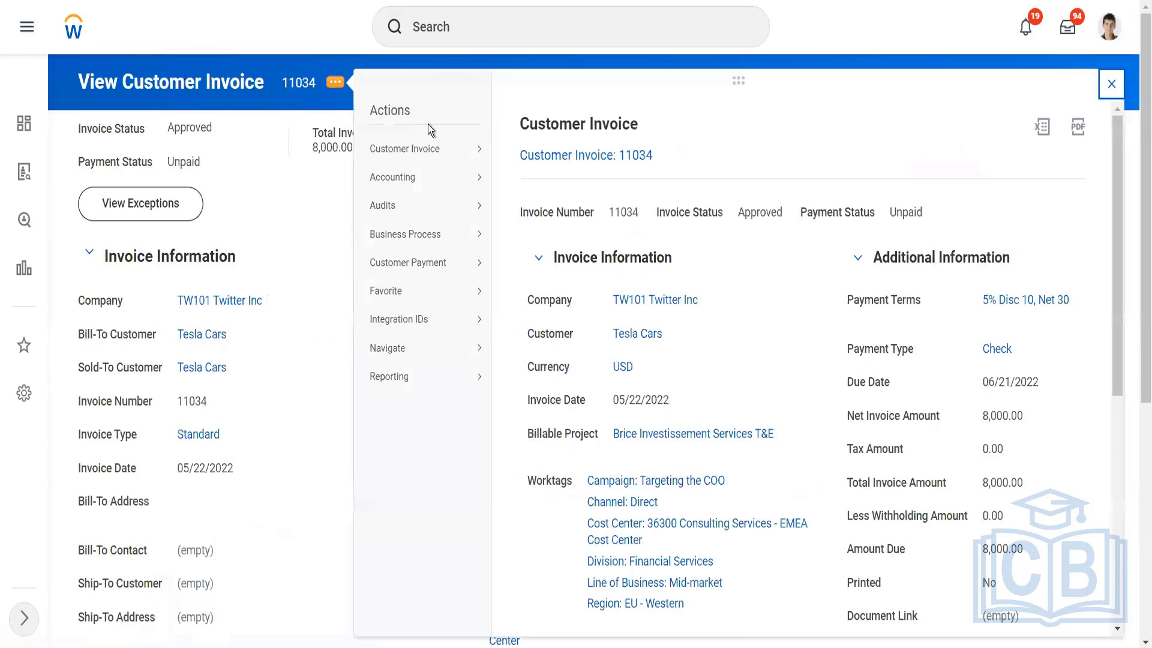
{"action": "mouse_move", "coordinate": [441, 150]}
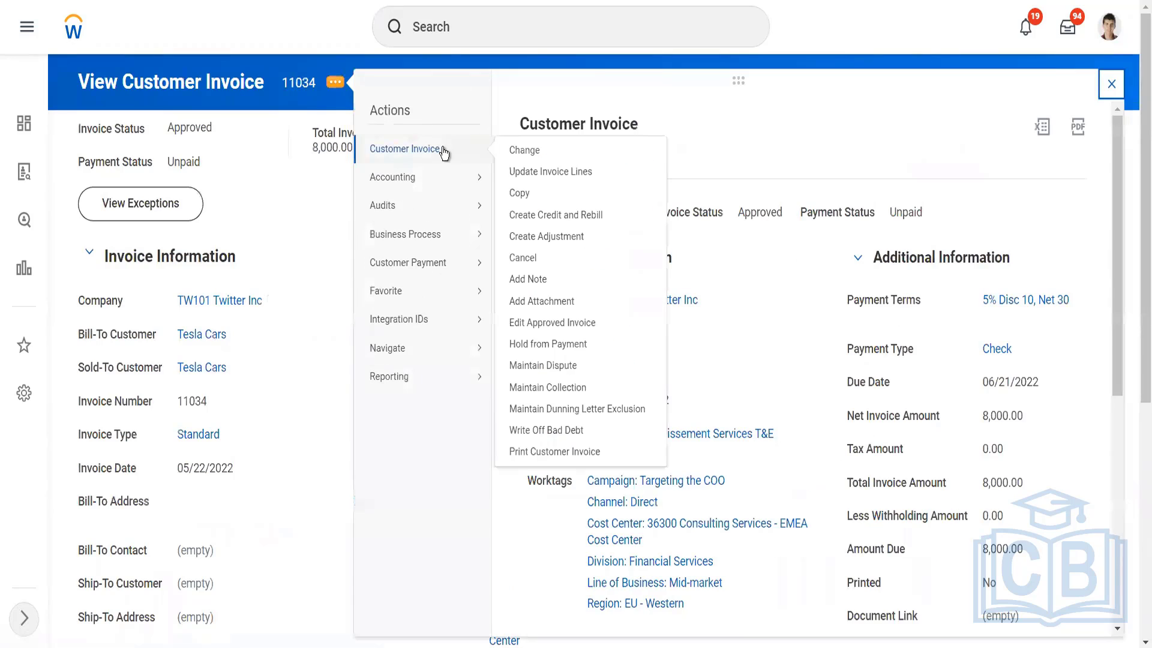
{"action": "left_click", "coordinate": [539, 242]}
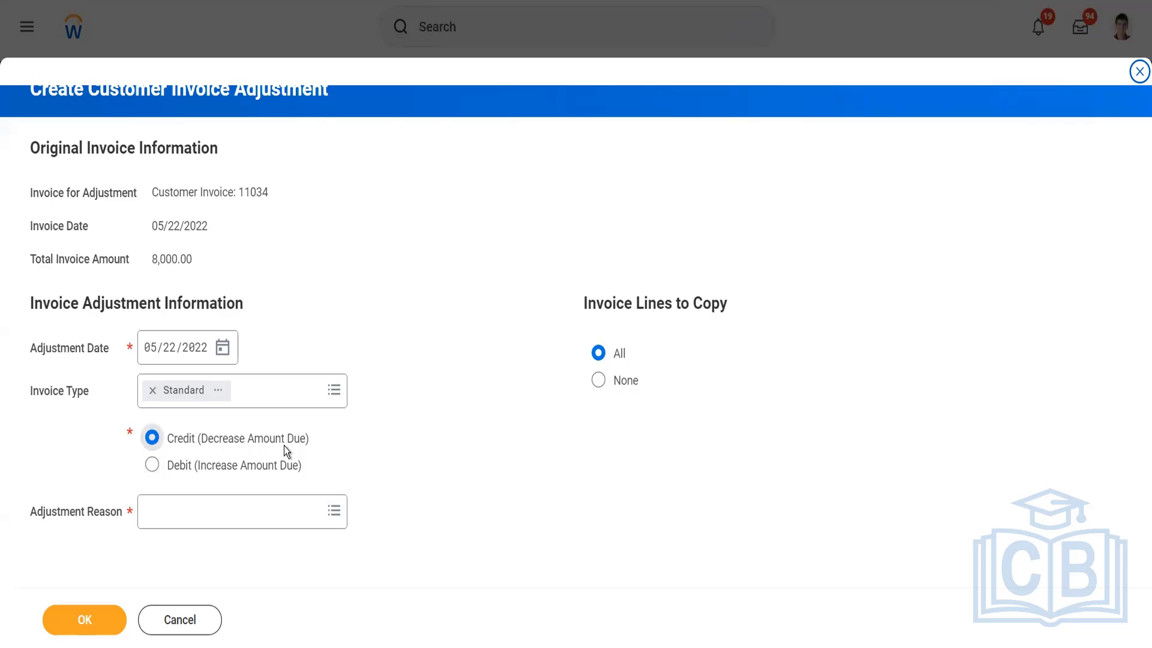
{"action": "left_click", "coordinate": [257, 499]}
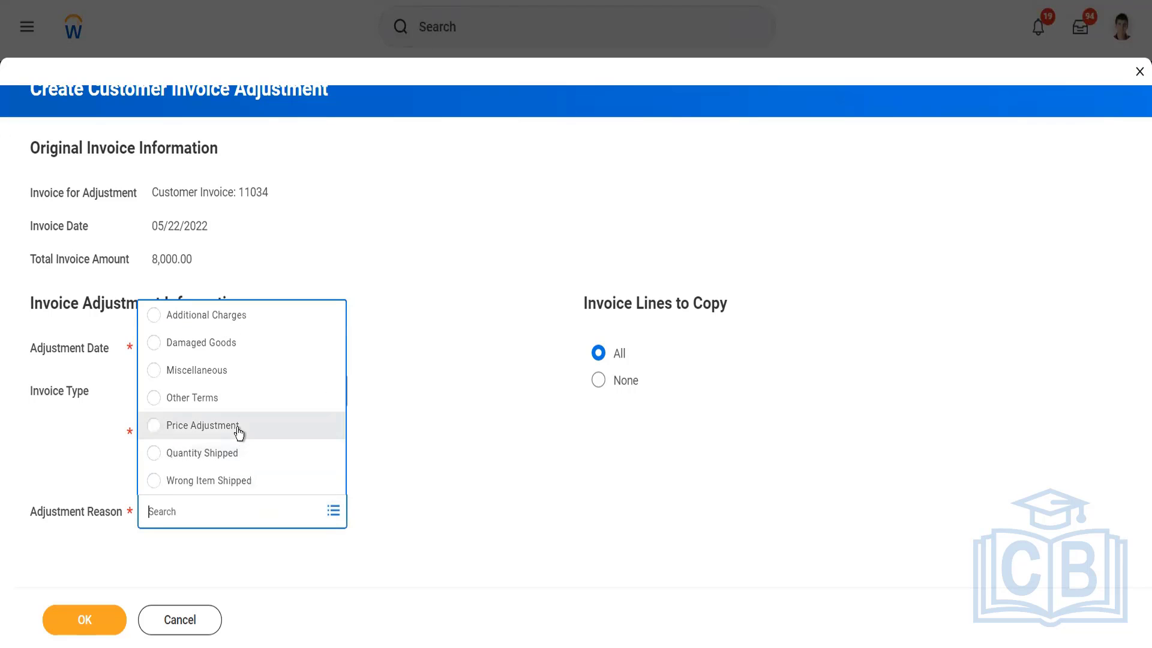
{"action": "left_click", "coordinate": [239, 430]}
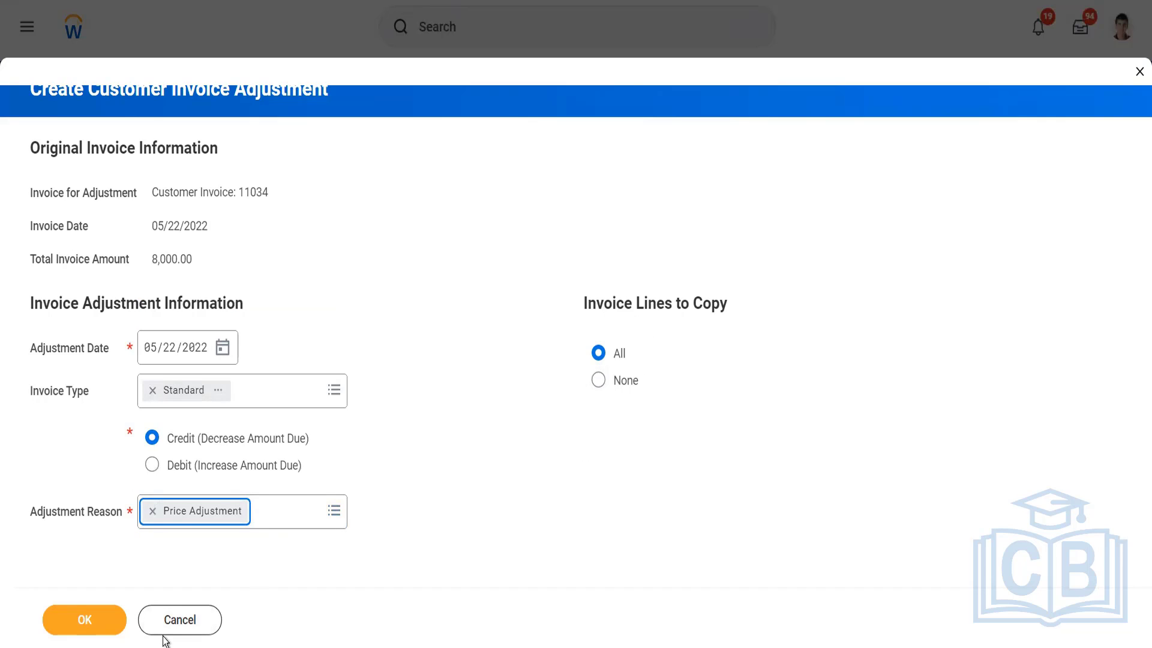
{"action": "left_click", "coordinate": [90, 615]}
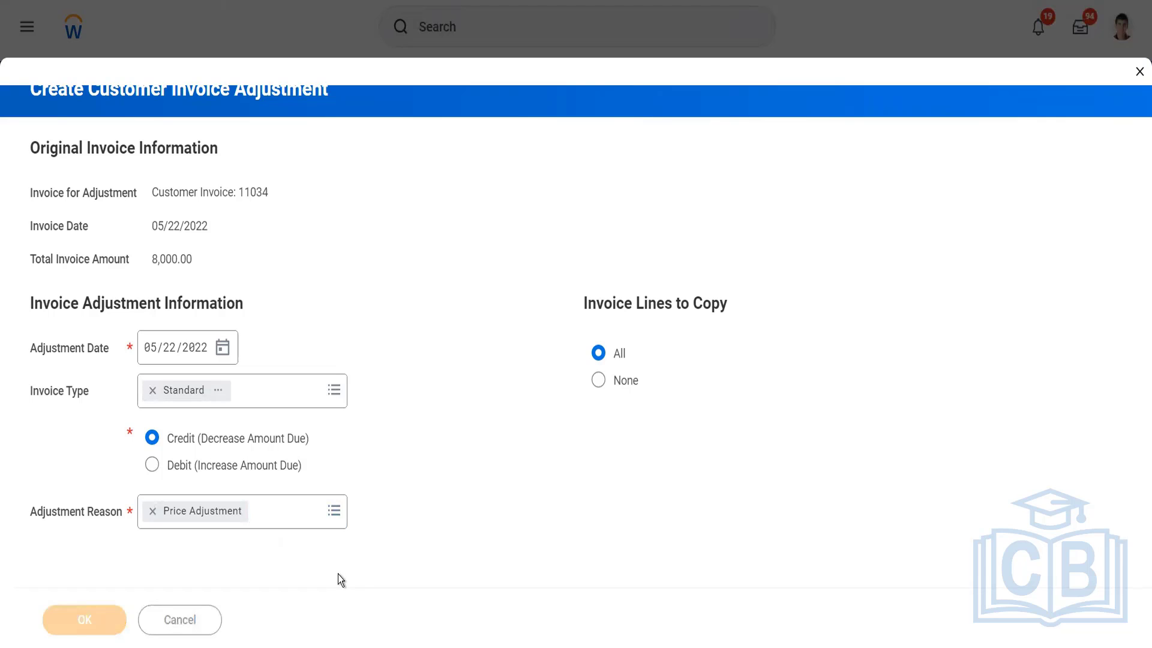
- Set the adjustment line's unit price and extended amount to 1,000, submit the adjustment and view the submission details
{"action": "scroll", "coordinate": [504, 480], "scroll_direction": "down", "scroll_amount": 5}
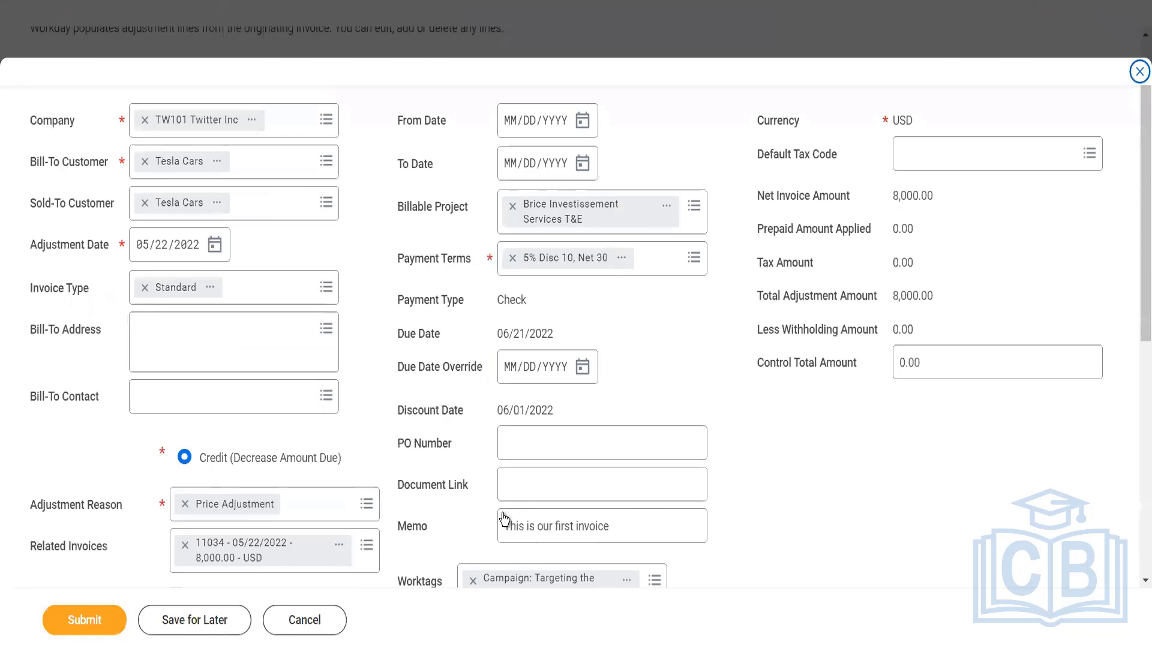
{"action": "scroll", "coordinate": [705, 501], "scroll_direction": "down", "scroll_amount": 5}
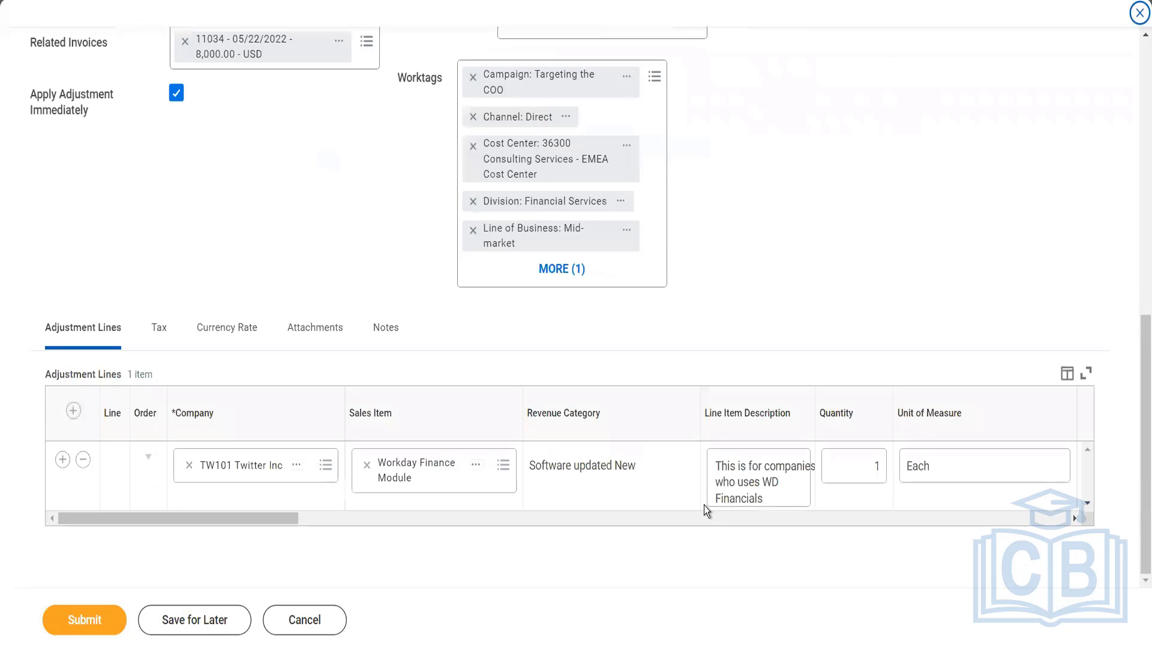
{"action": "left_click", "coordinate": [696, 521]}
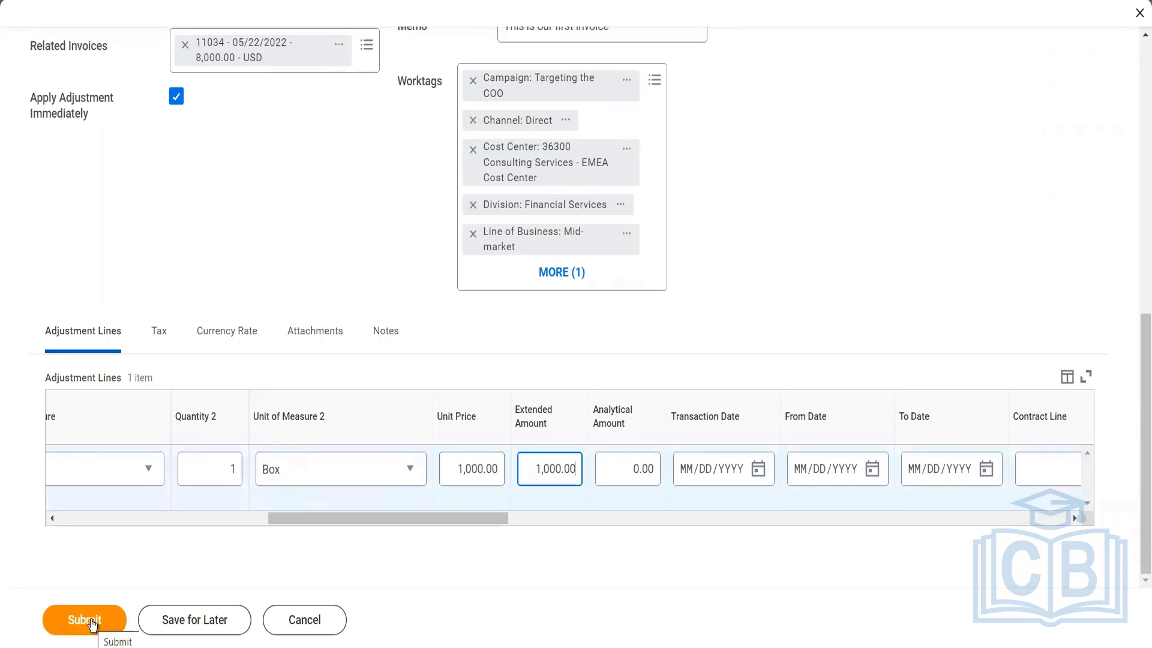
{"action": "left_click", "coordinate": [91, 623]}
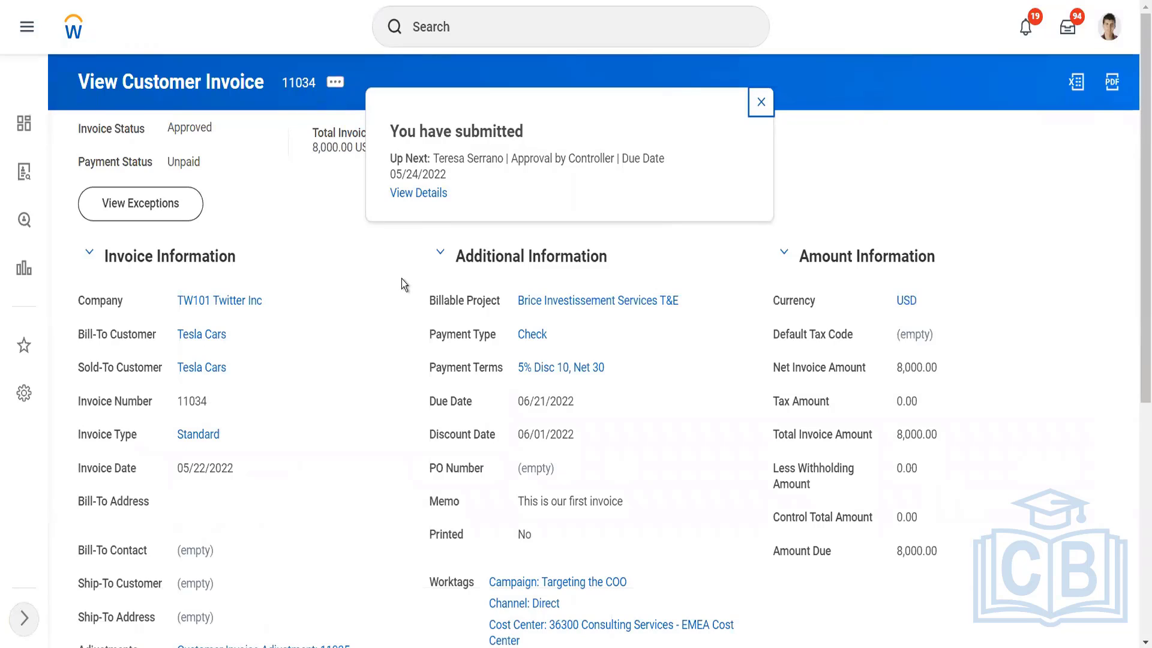
{"action": "left_click", "coordinate": [420, 194]}
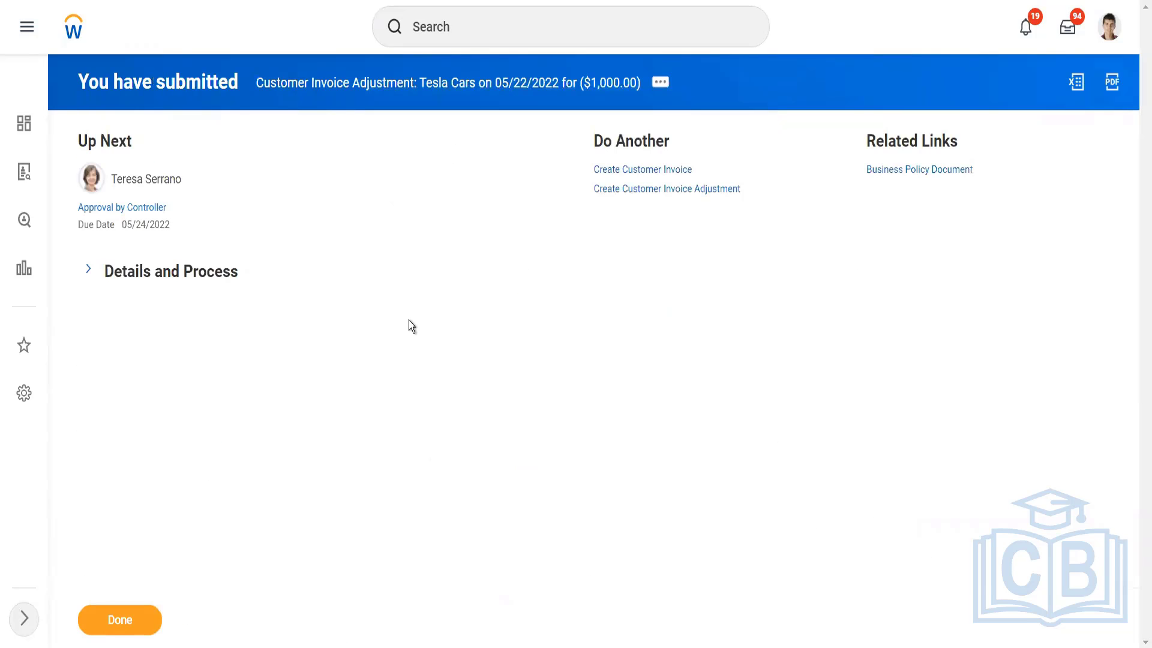
- Check the submitted adjustment's process history and start a proxy session as the Controller whose approval is awaited
{"action": "left_click", "coordinate": [186, 276]}
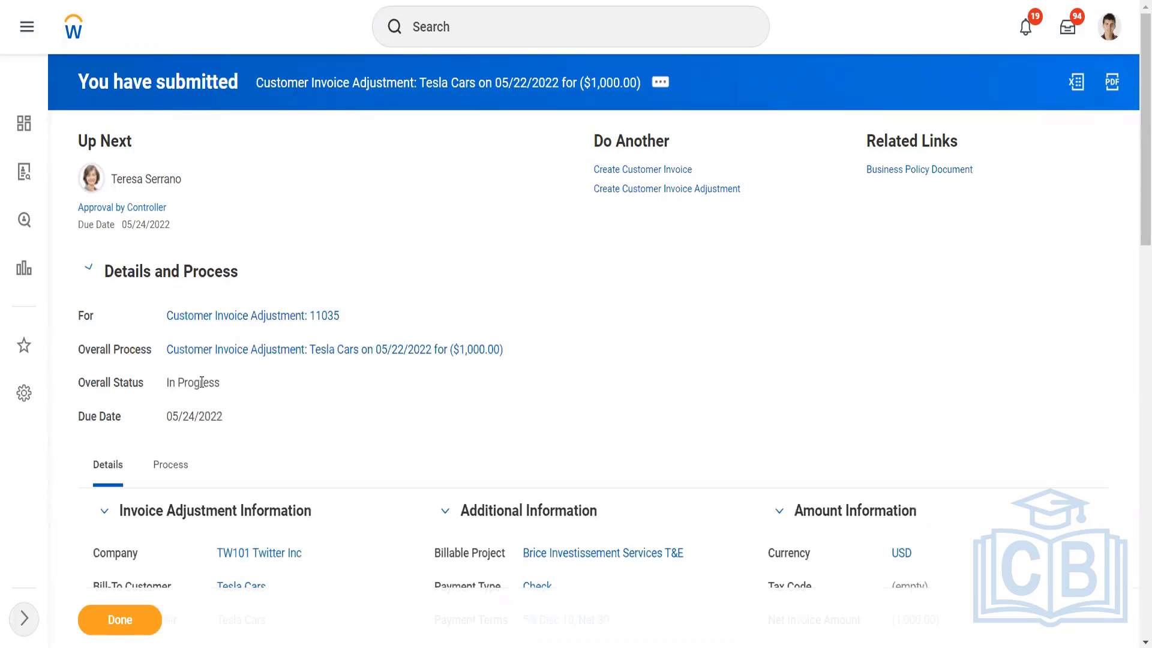
{"action": "left_click", "coordinate": [170, 467]}
{"action": "scroll", "coordinate": [481, 445], "scroll_direction": "down", "scroll_amount": 5}
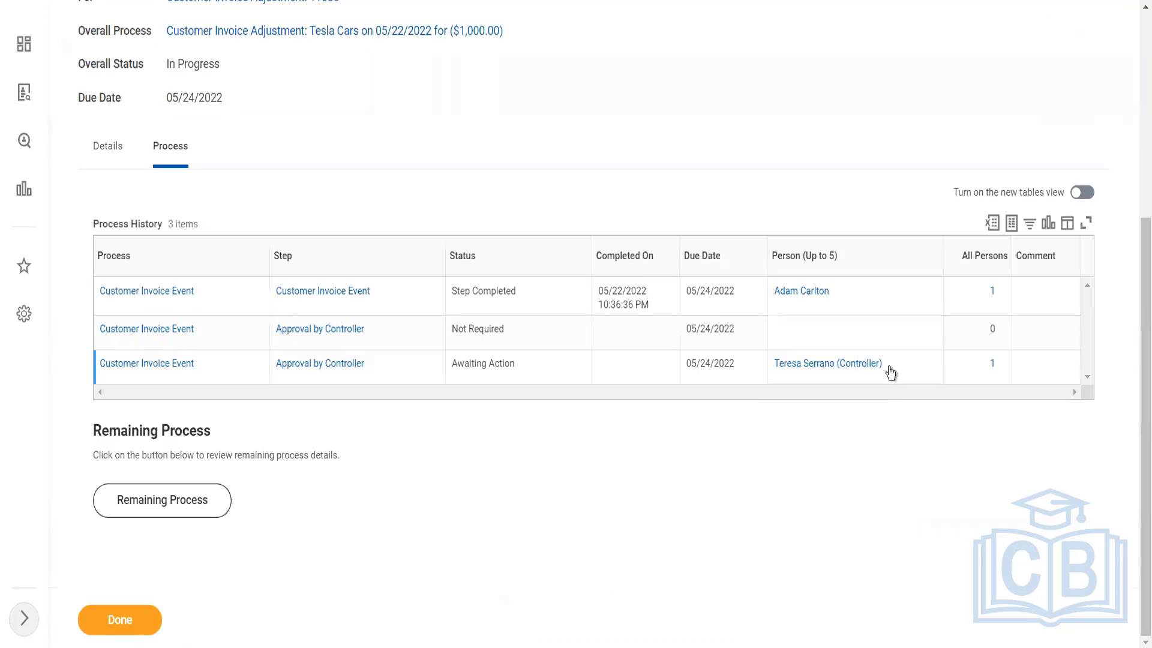
{"action": "mouse_move", "coordinate": [891, 371]}
{"action": "left_click", "coordinate": [892, 366]}
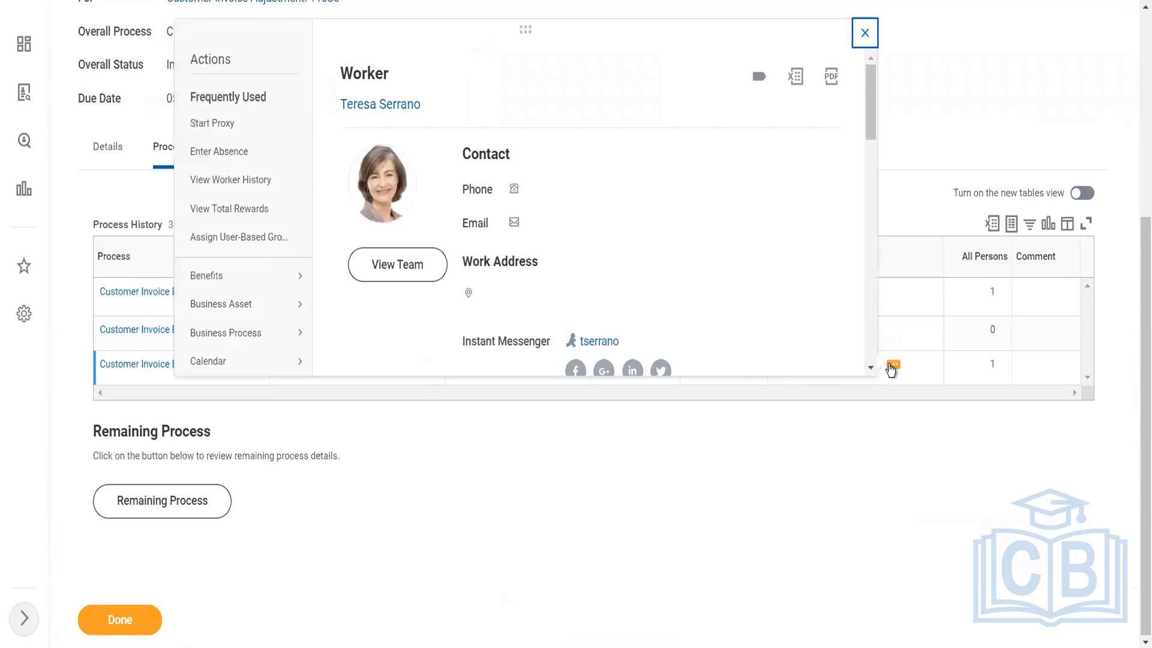
{"action": "left_click", "coordinate": [235, 124]}
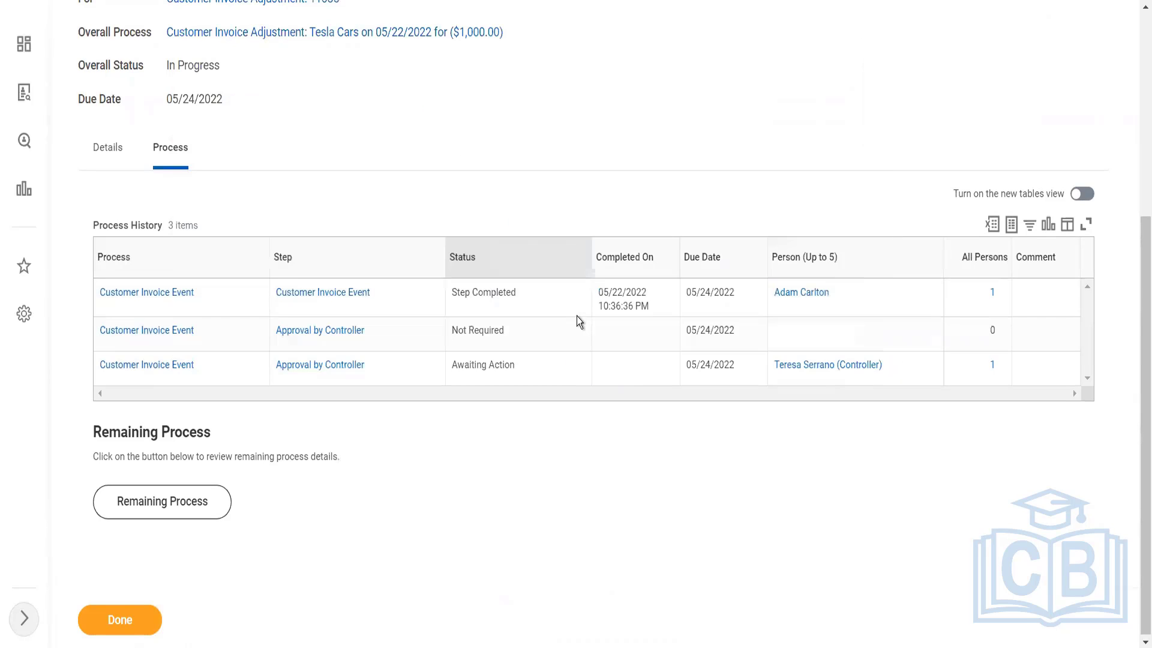
{"action": "left_click", "coordinate": [65, 619]}
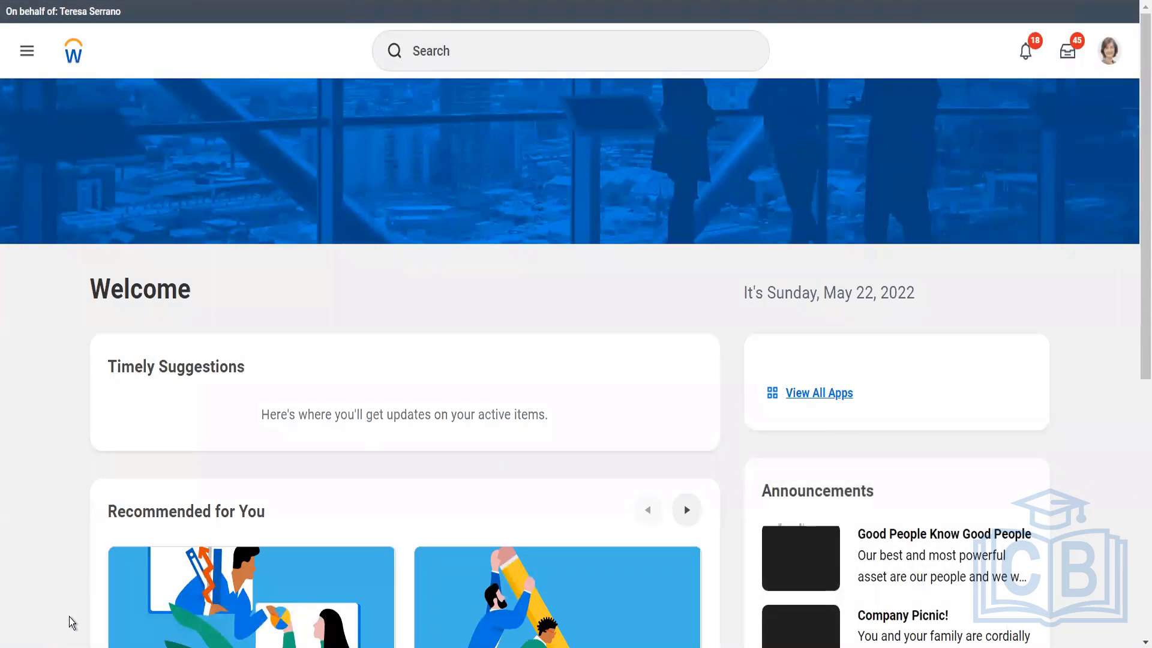
- Approve the Tesla Cars customer invoice adjustment for ($1,000.00) from the inbox and view the adjustment's details
{"action": "left_click", "coordinate": [1066, 55]}
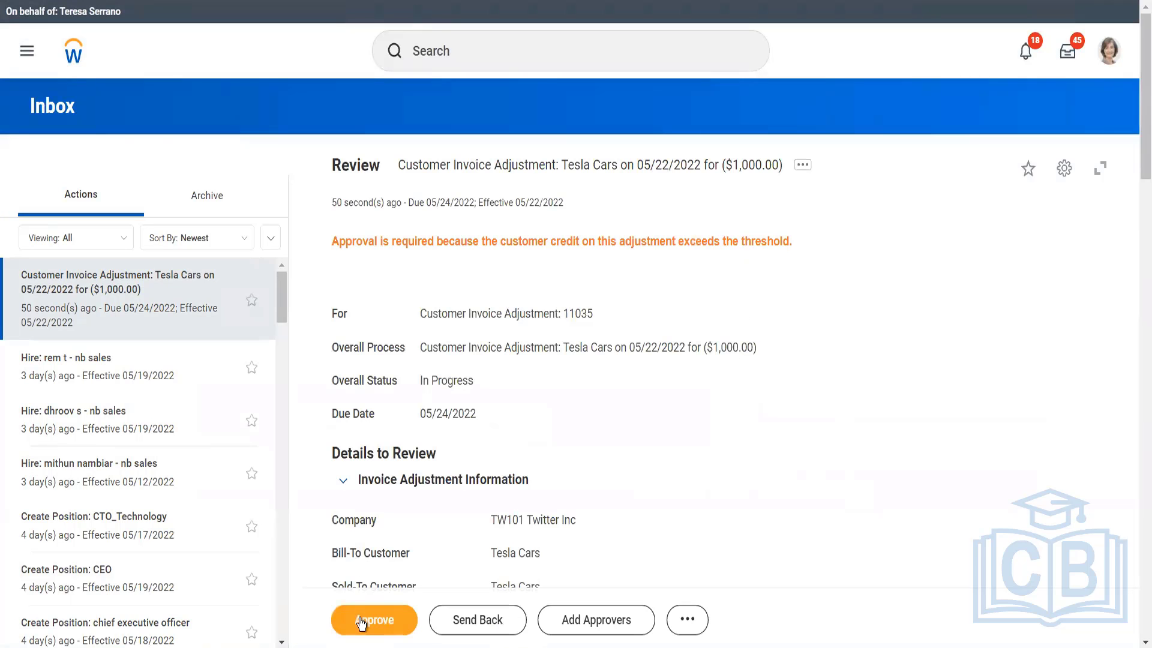
{"action": "left_click", "coordinate": [360, 623]}
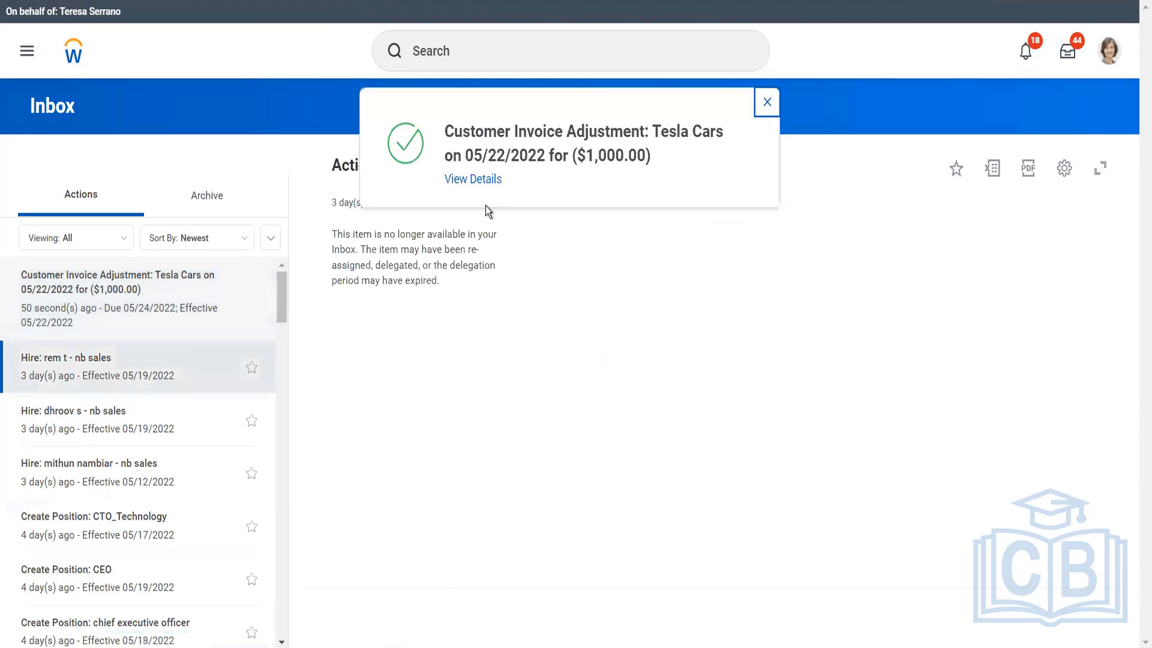
{"action": "left_click", "coordinate": [477, 178]}
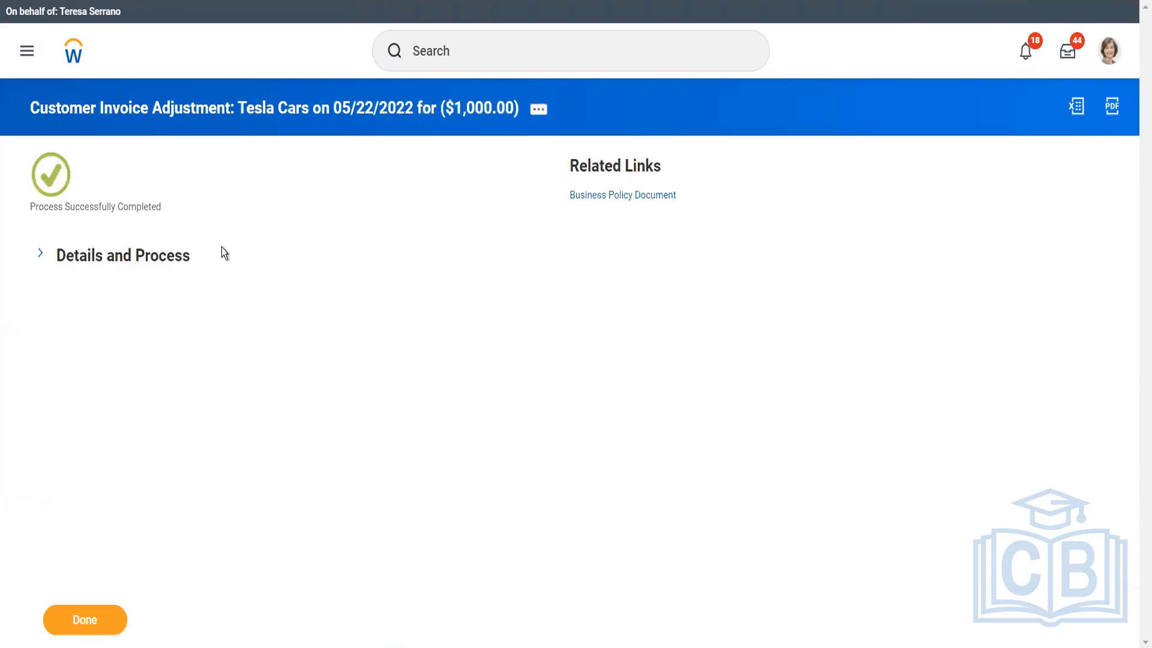
{"action": "left_click", "coordinate": [159, 264]}
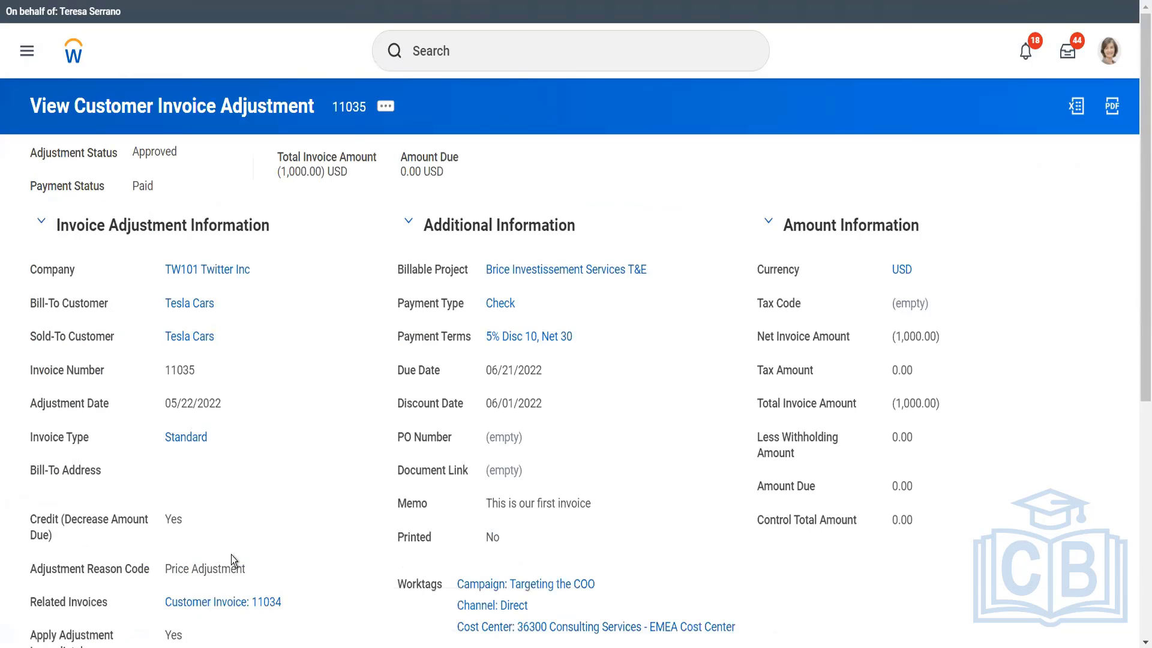
- Open the related customer invoice from the adjustment and look at its amount due and available actions
{"action": "mouse_move", "coordinate": [294, 601]}
{"action": "left_click", "coordinate": [262, 607]}
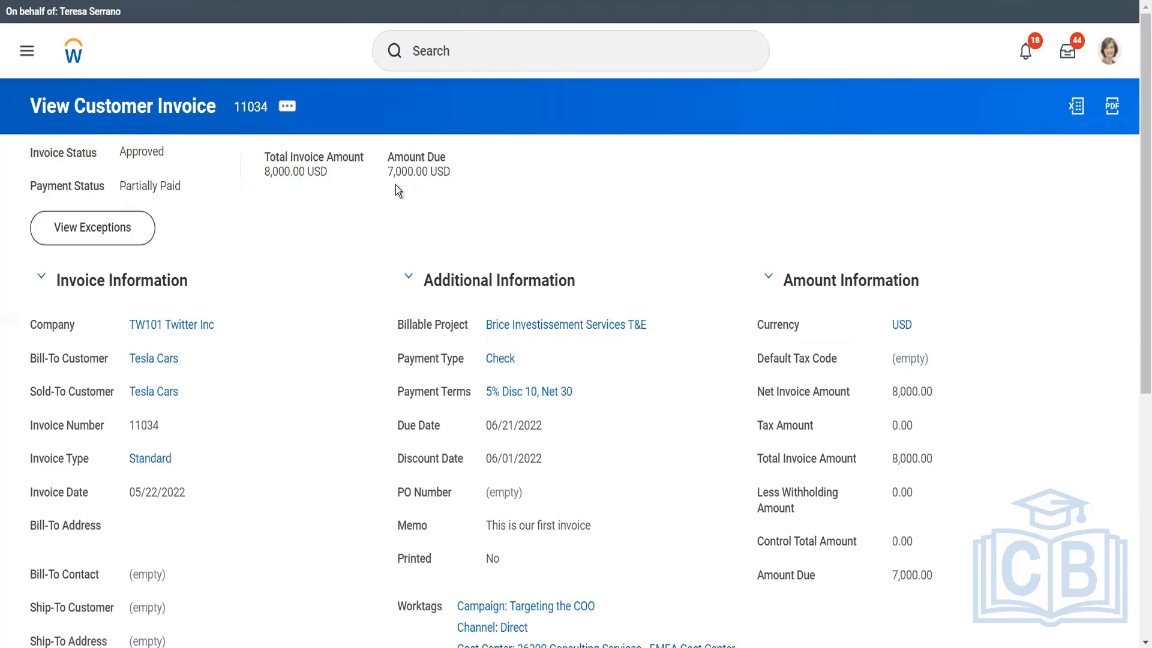
{"action": "left_click", "coordinate": [289, 106]}
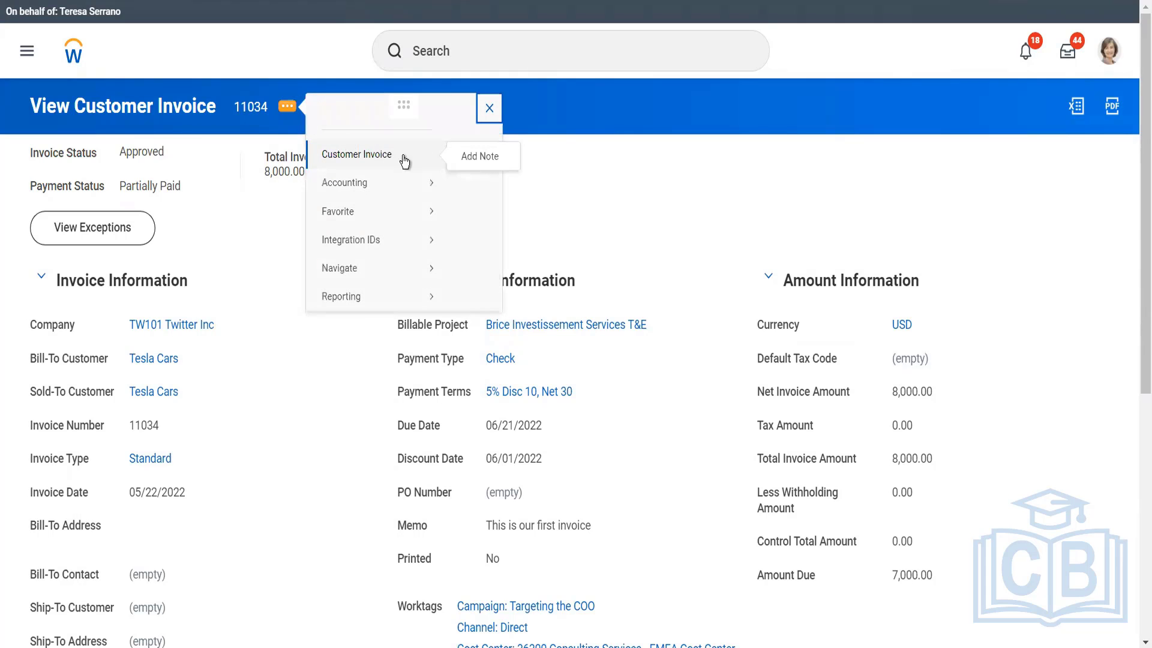
{"action": "left_click", "coordinate": [664, 217]}
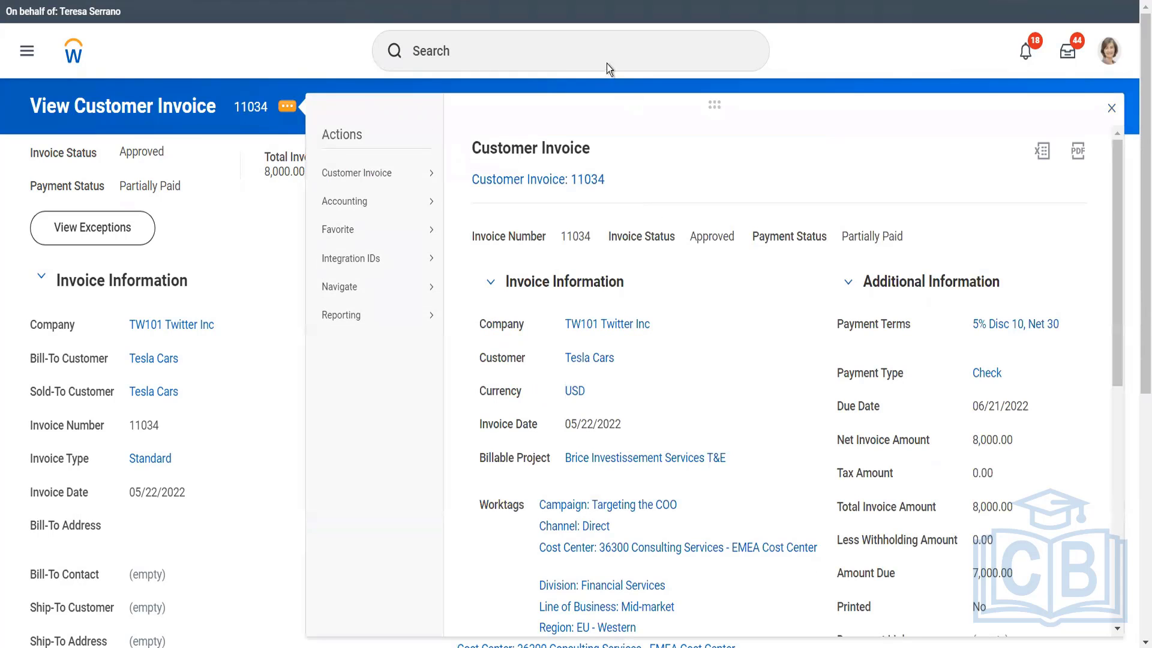
- Find the Stop Proxy task and end the current proxy session
{"action": "left_click", "coordinate": [607, 63]}
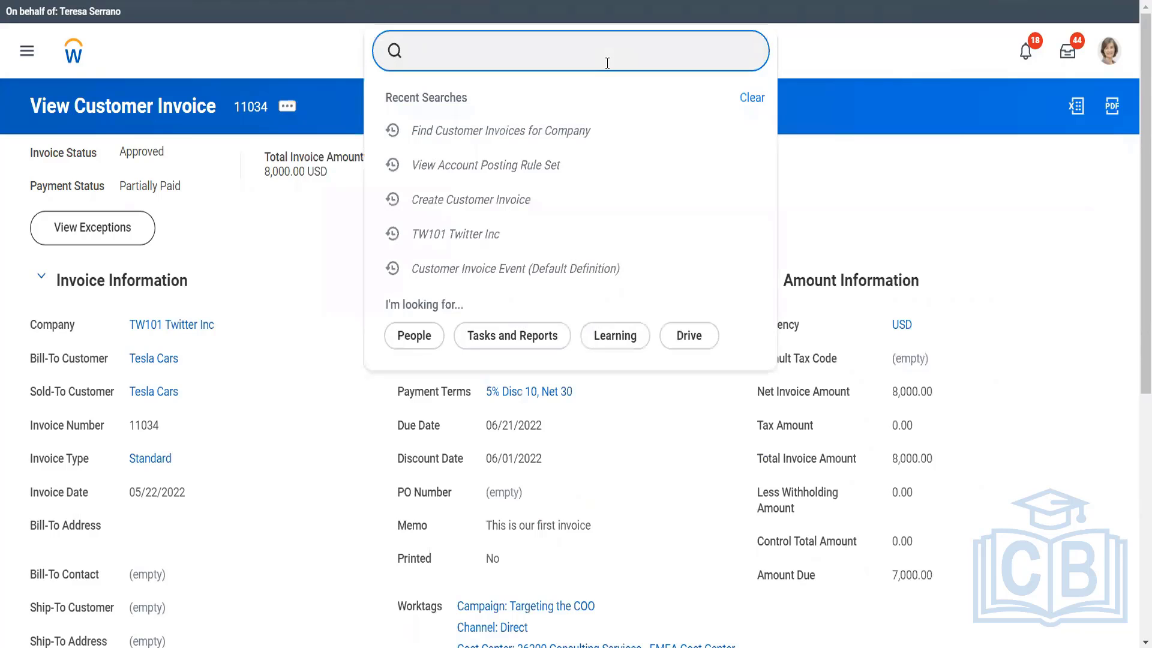
{"action": "type", "text": "stop prox"}
{"action": "key", "text": "Return"}
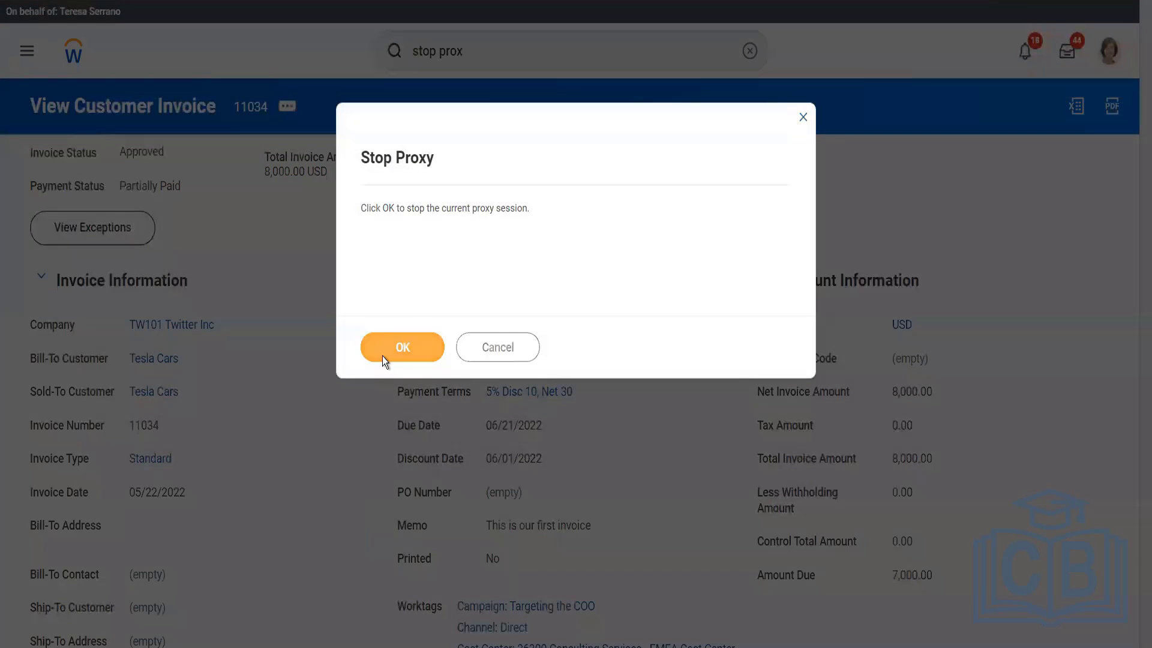
{"action": "left_click", "coordinate": [382, 355]}
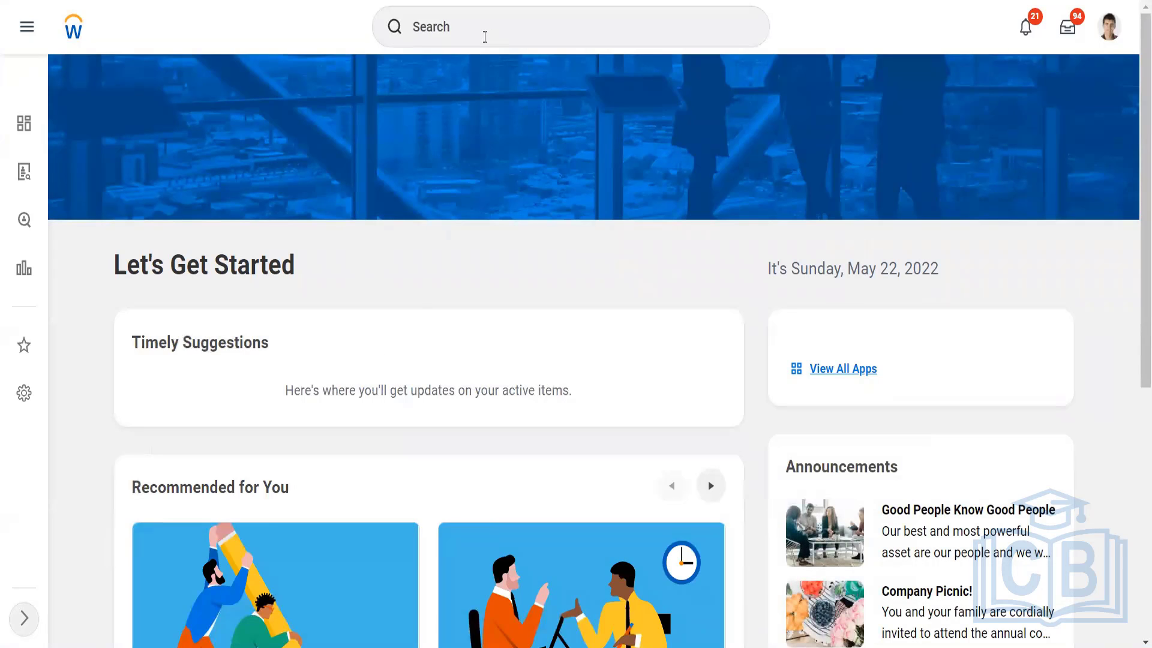
- Search for the adjusted Tesla Cars invoice by its invoice number
{"action": "left_click", "coordinate": [485, 37]}
{"action": "type", "text": "11034"}
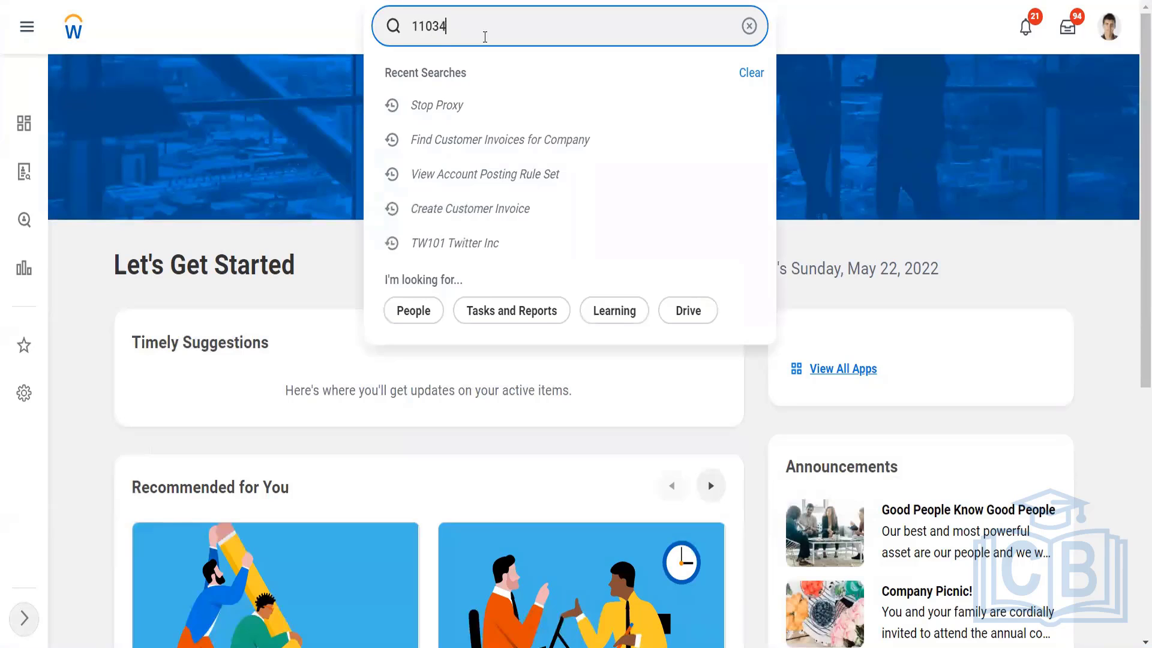
{"action": "key", "text": "Return"}
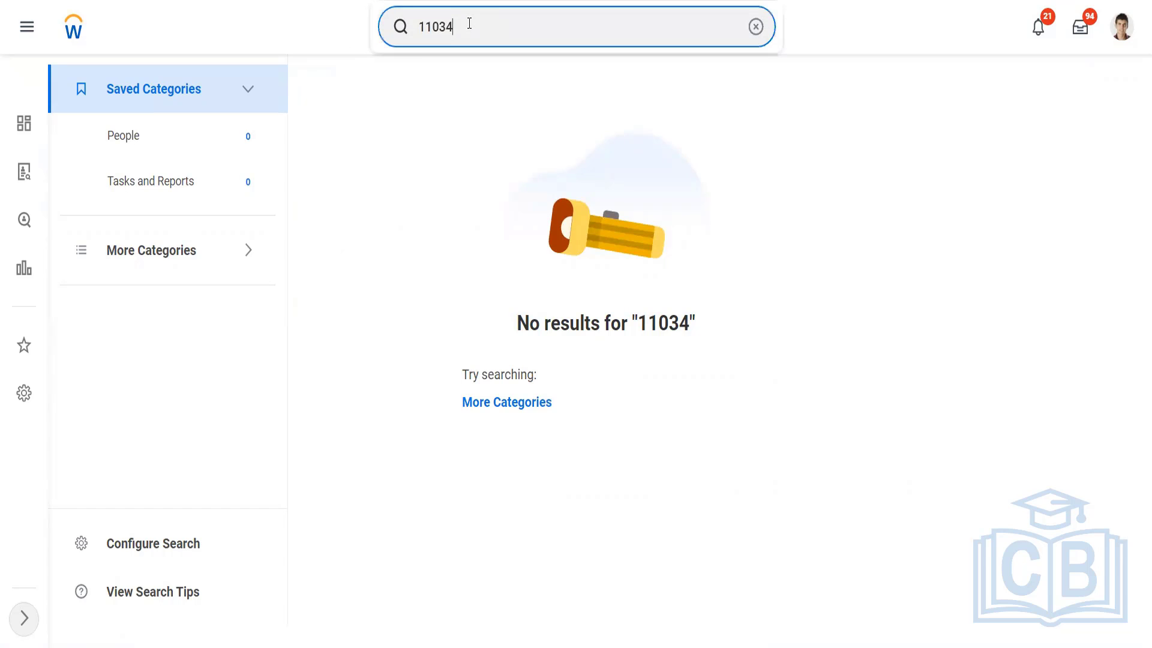
- Run Find Customer Invoices for Company for TW101 Twitter Inc and open the adjusted 8,000.00 Tesla Cars invoice
{"action": "left_click_drag", "start_coordinate": [469, 23], "coordinate": [420, 20]}
{"action": "type", "text": "find cust inv"}
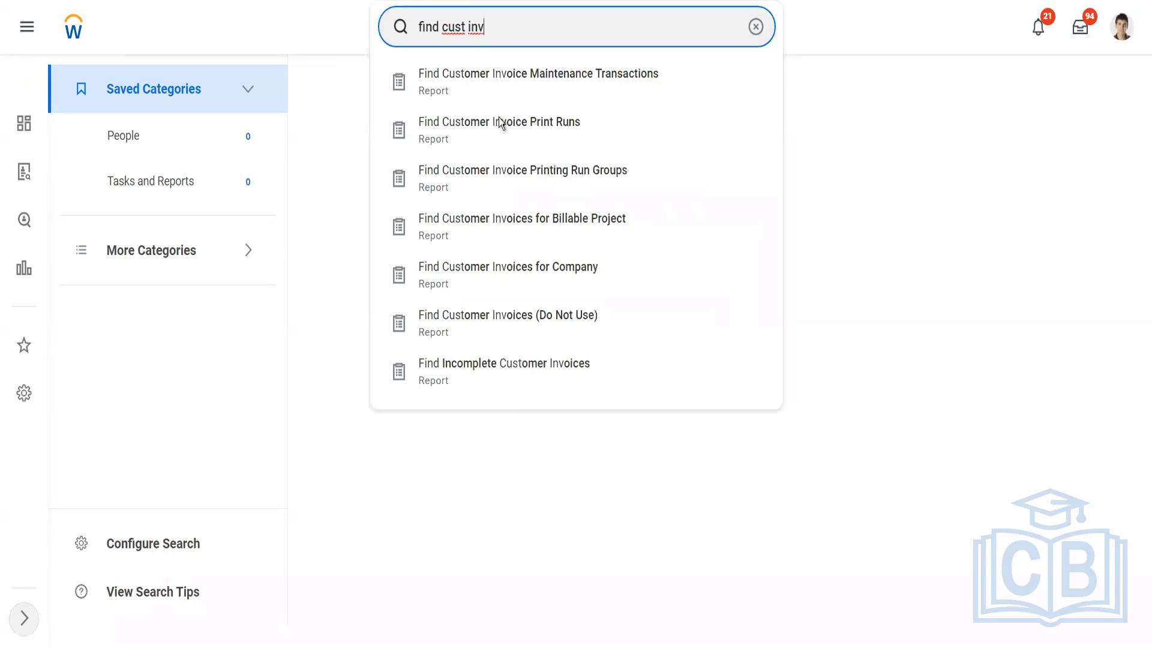
{"action": "left_click", "coordinate": [520, 278]}
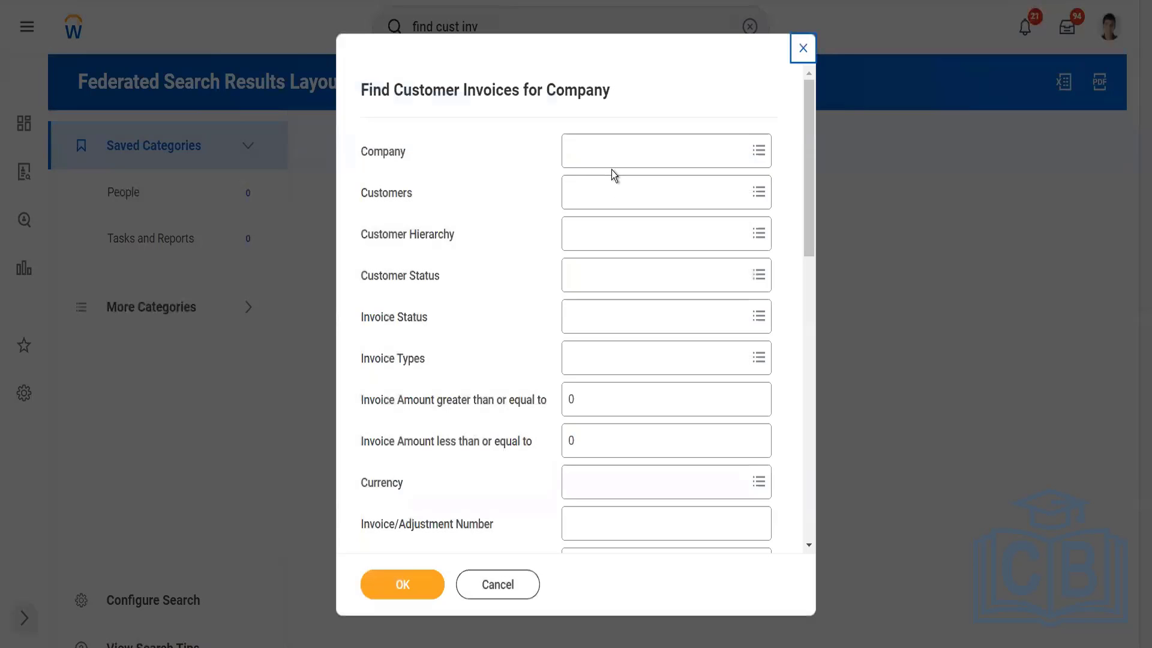
{"action": "left_click", "coordinate": [611, 171]}
{"action": "left_click", "coordinate": [637, 155]}
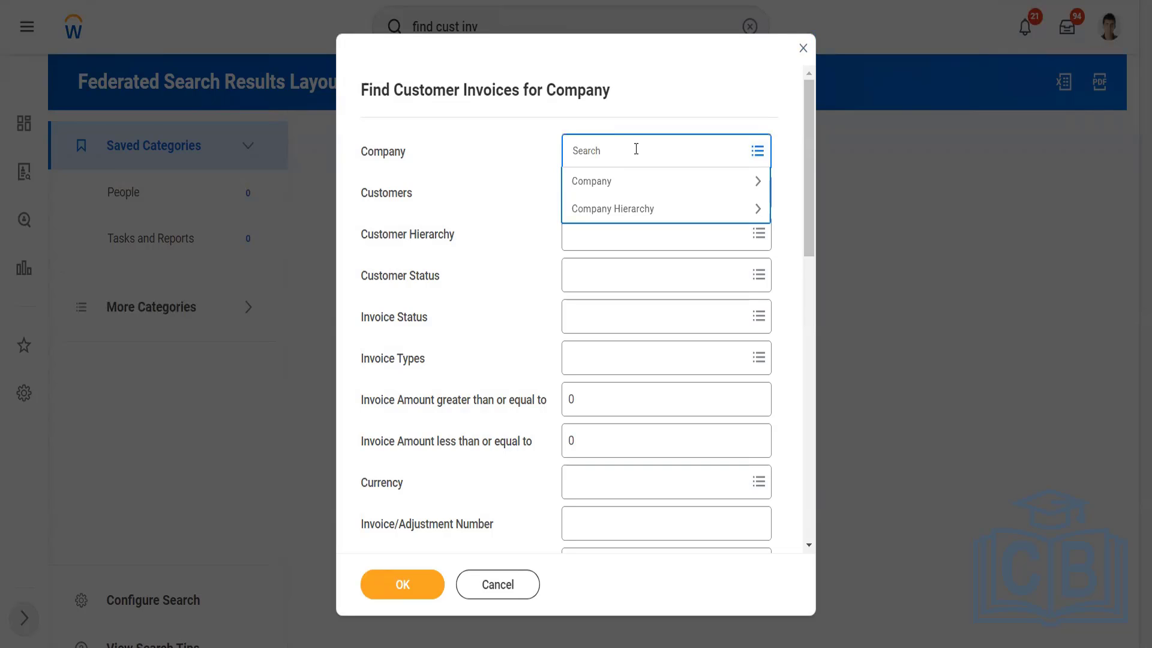
{"action": "type", "text": "tw101"}
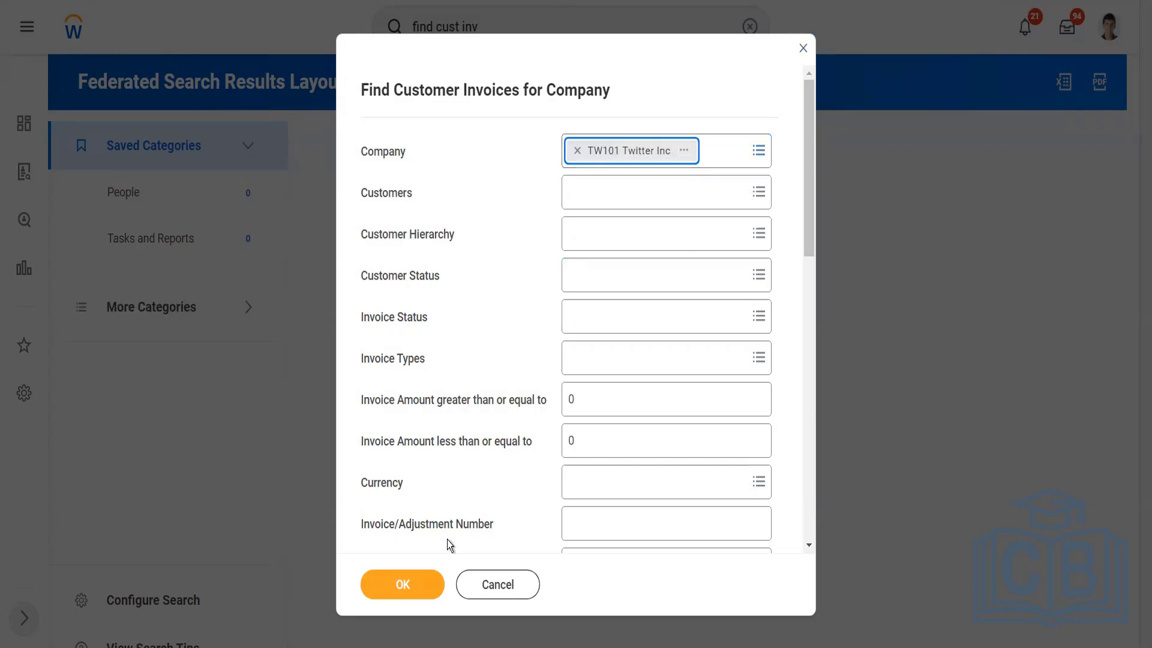
{"action": "left_click", "coordinate": [424, 593]}
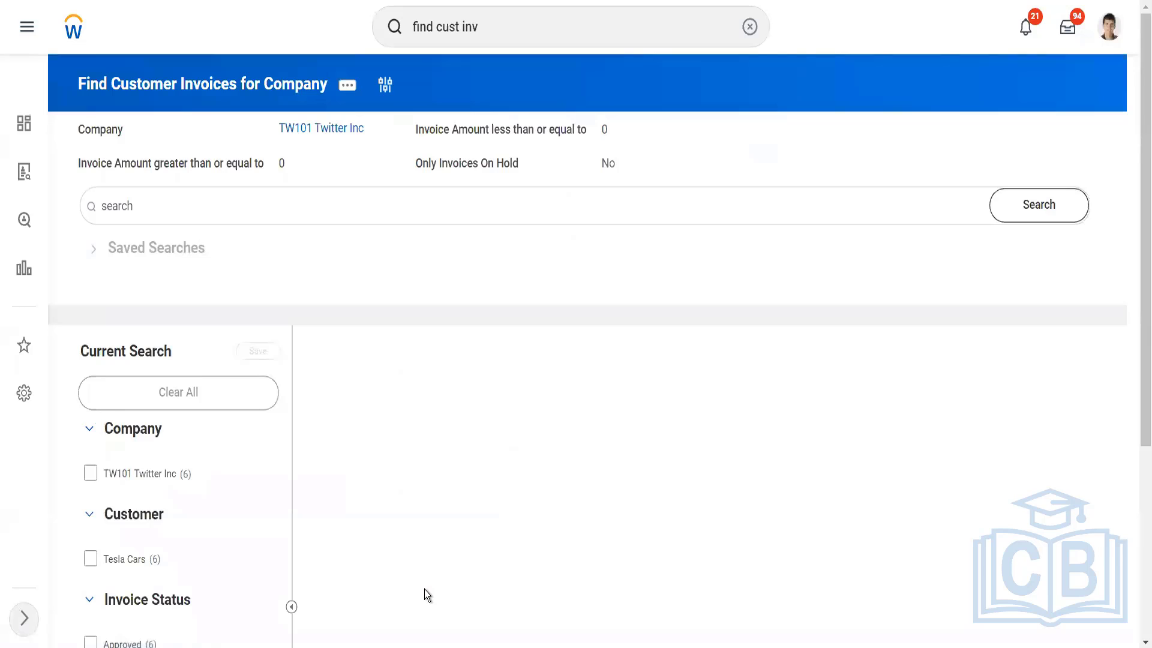
{"action": "scroll", "coordinate": [388, 395], "scroll_direction": "down", "scroll_amount": 5}
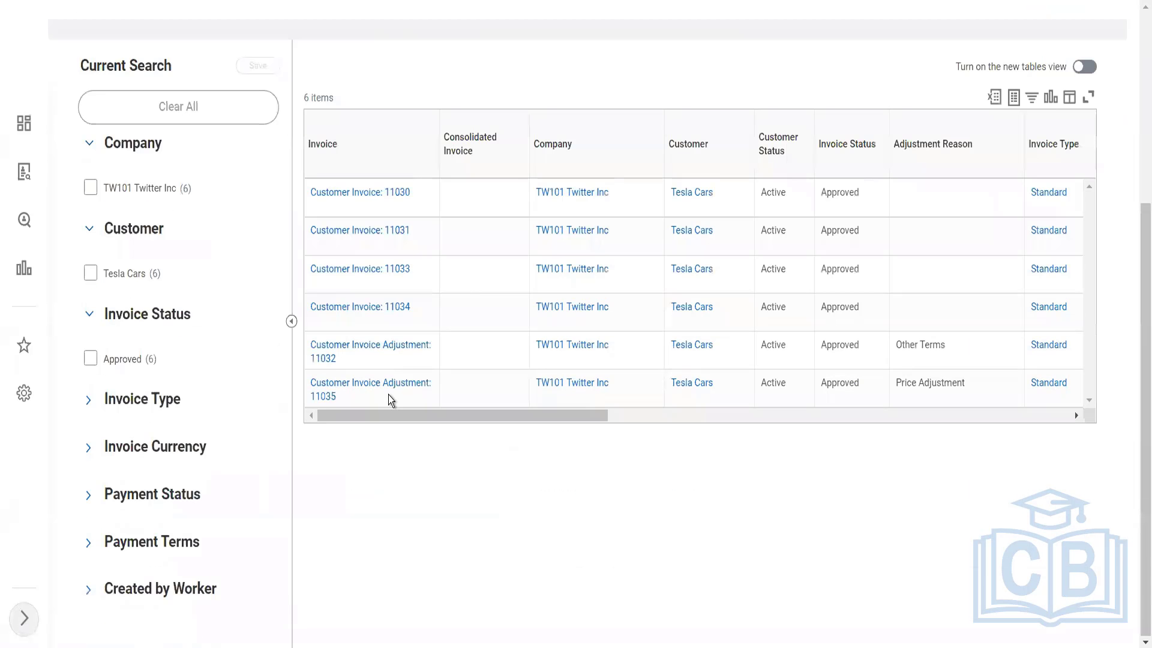
{"action": "left_click", "coordinate": [391, 317]}
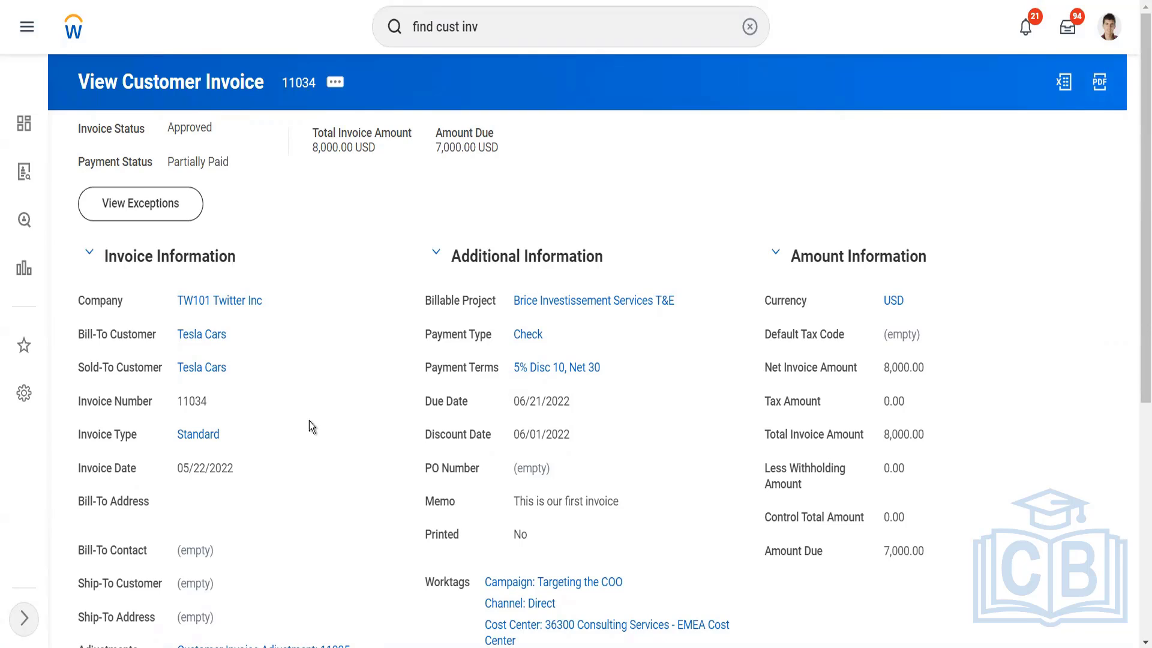
- Create a debit adjustment for the 8,000.00 invoice with Other Terms as the reason, copying all lines
{"action": "left_click", "coordinate": [337, 85]}
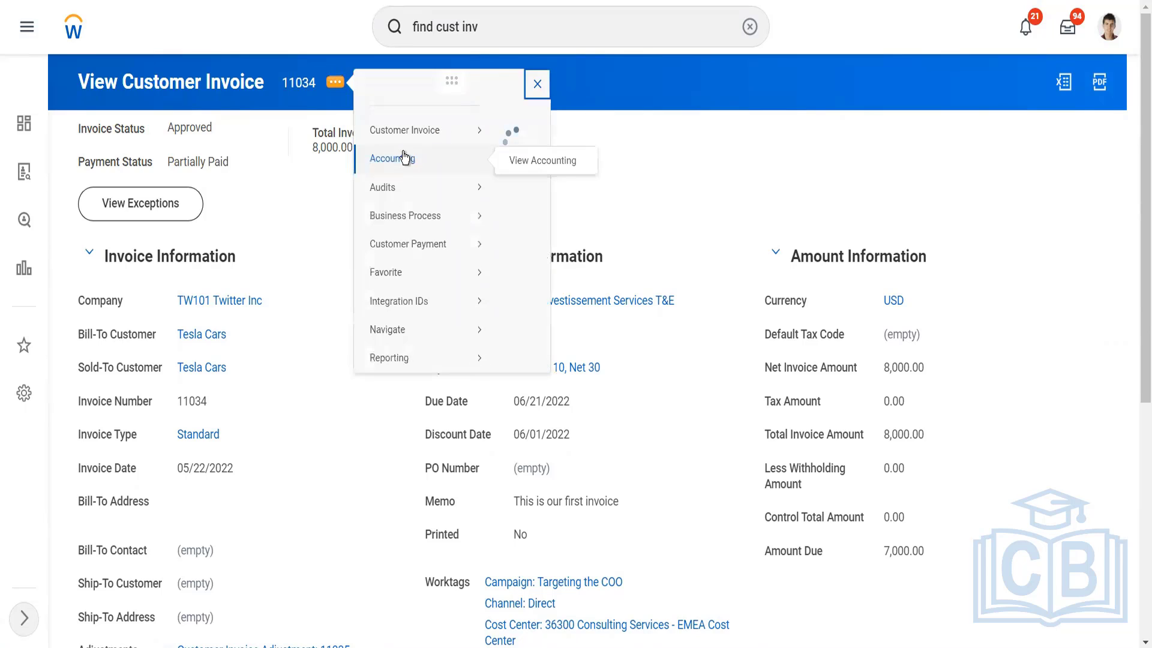
{"action": "mouse_move", "coordinate": [479, 147]}
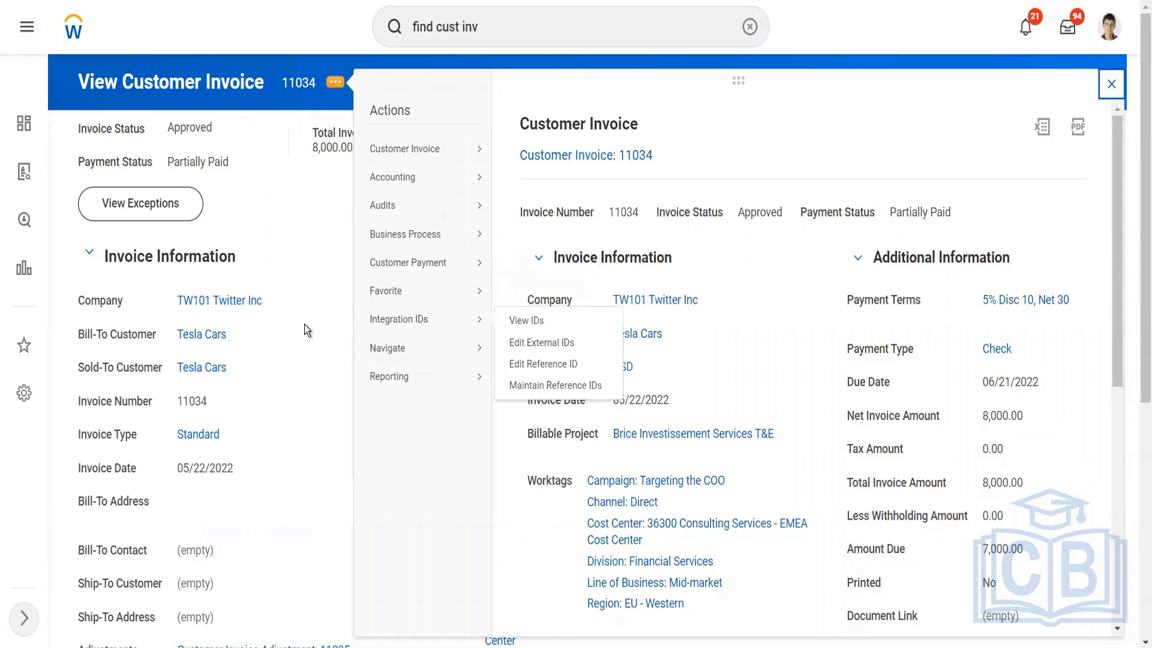
{"action": "scroll", "coordinate": [301, 308], "scroll_direction": "down", "scroll_amount": 5}
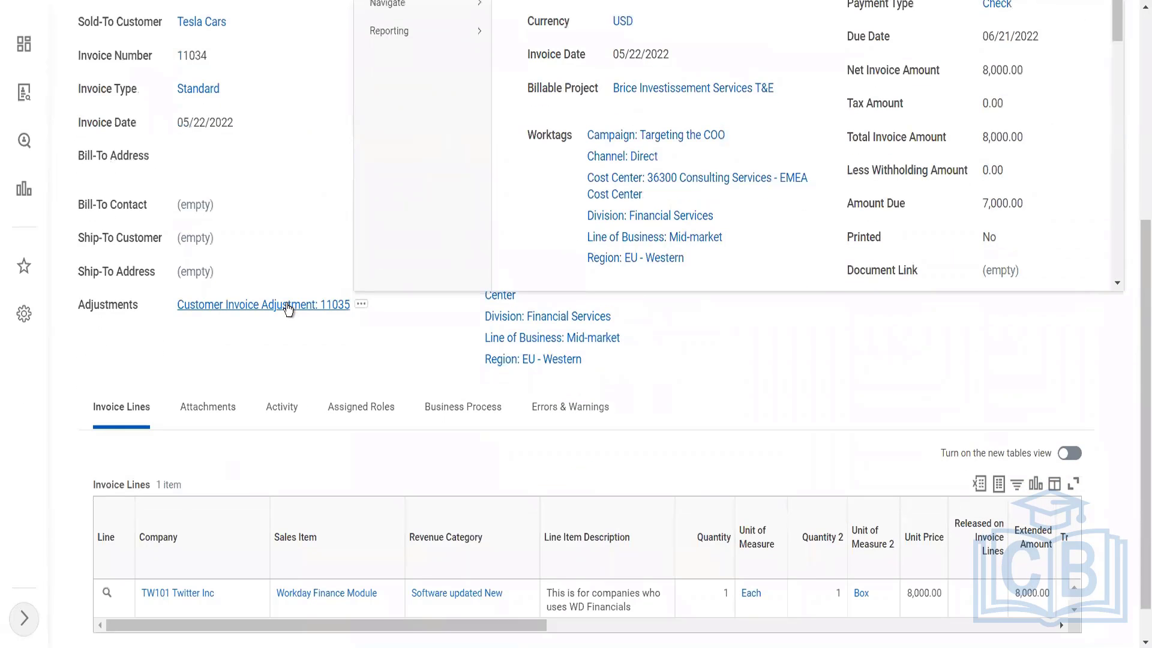
{"action": "scroll", "coordinate": [334, 353], "scroll_direction": "up", "scroll_amount": 5}
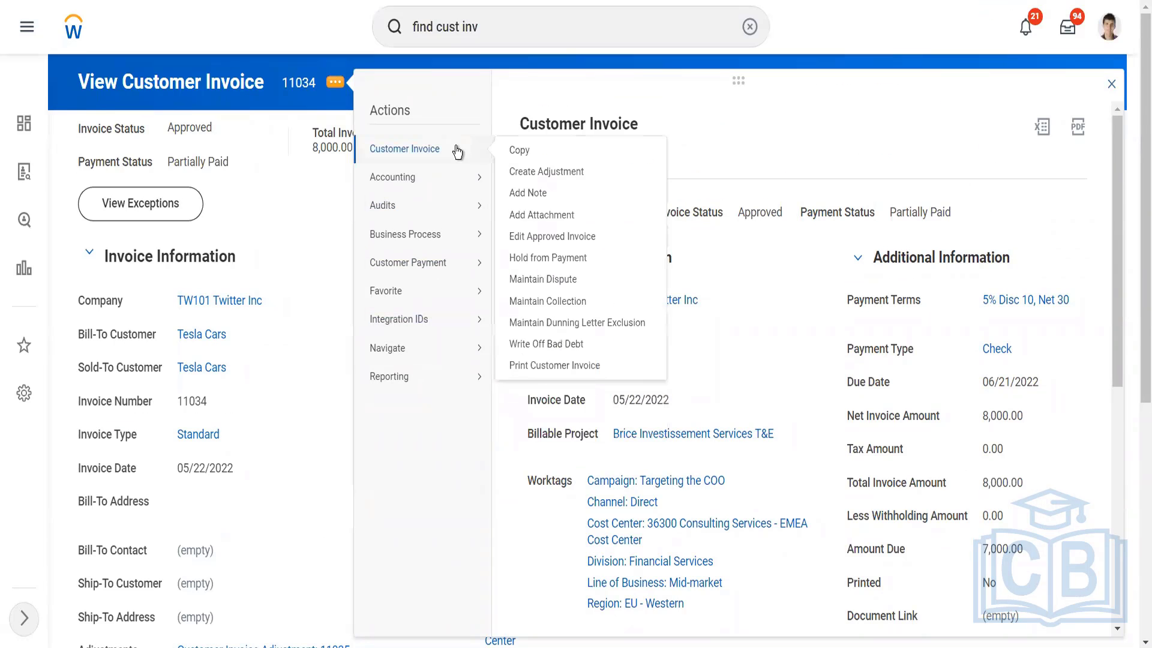
{"action": "left_click", "coordinate": [548, 172]}
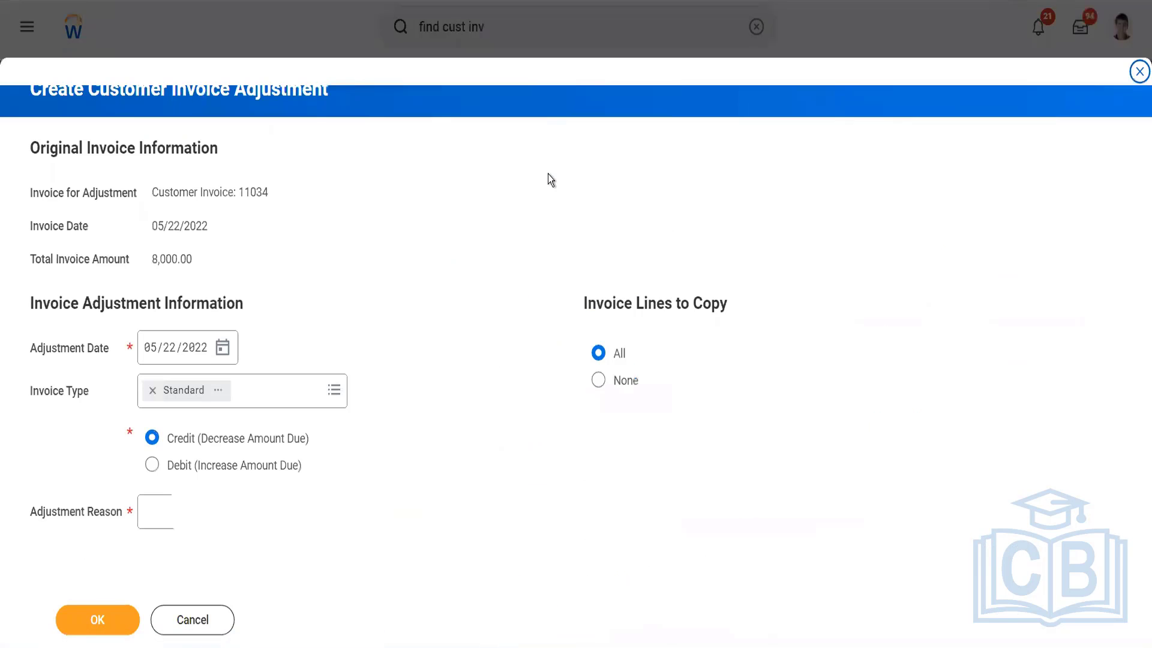
{"action": "left_click", "coordinate": [276, 473]}
{"action": "left_click", "coordinate": [269, 503]}
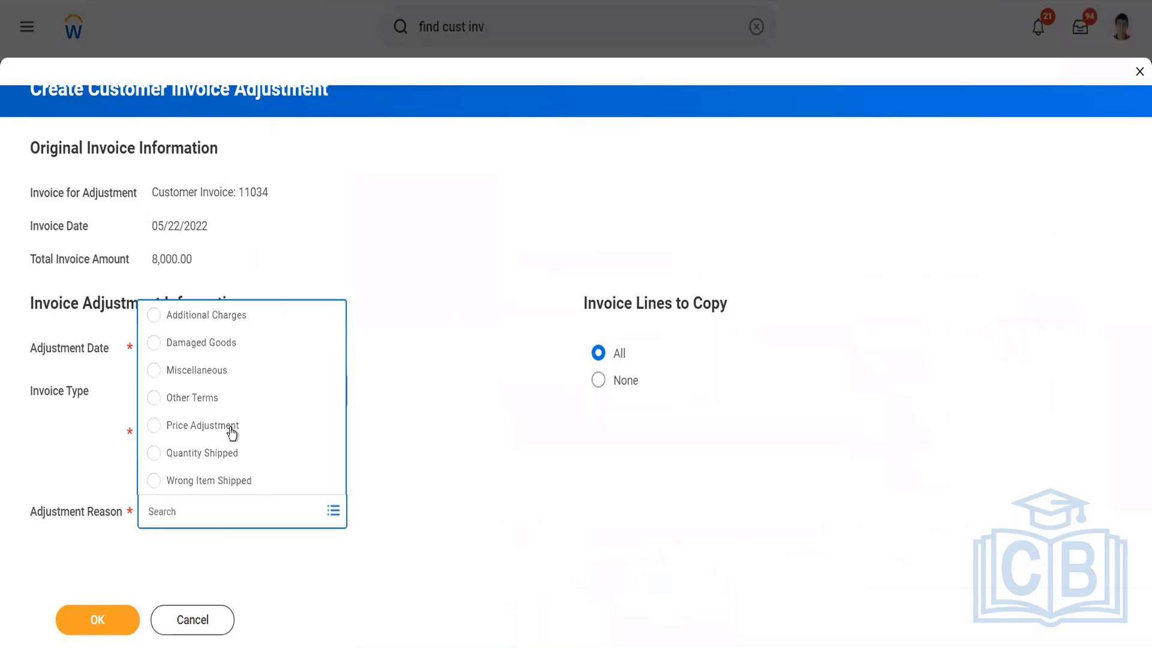
{"action": "left_click", "coordinate": [218, 400]}
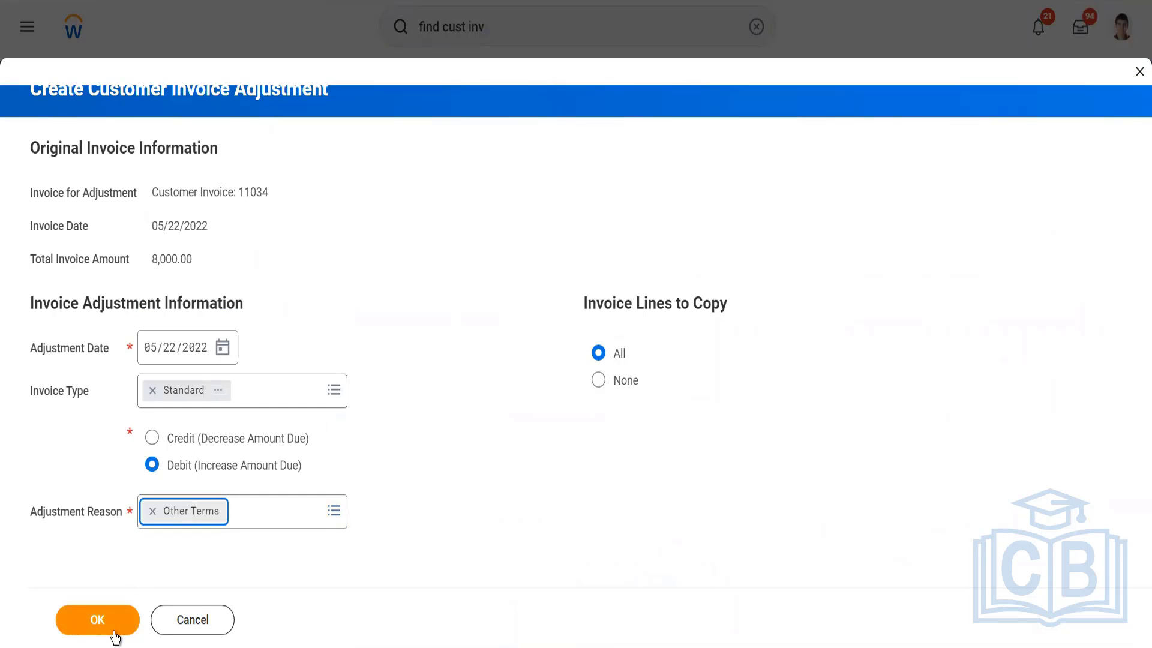
{"action": "left_click", "coordinate": [111, 630]}
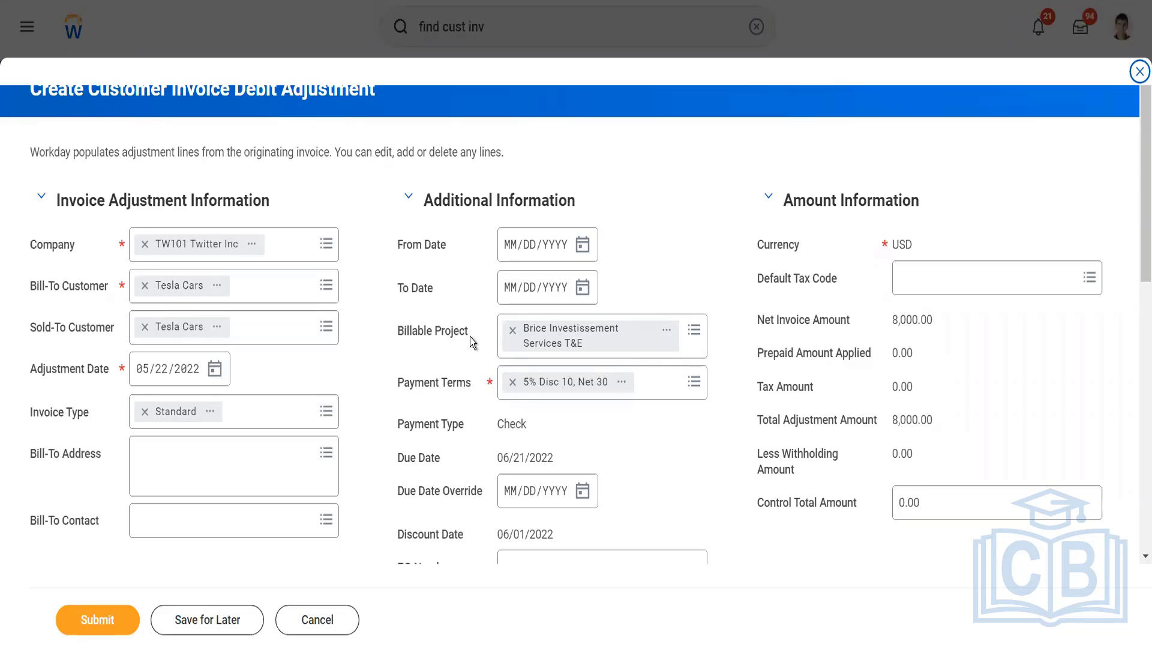
- Set the extended amount of the debit adjustment line to 2,000 and submit the adjustment
{"action": "scroll", "coordinate": [607, 476], "scroll_direction": "down", "scroll_amount": 6}
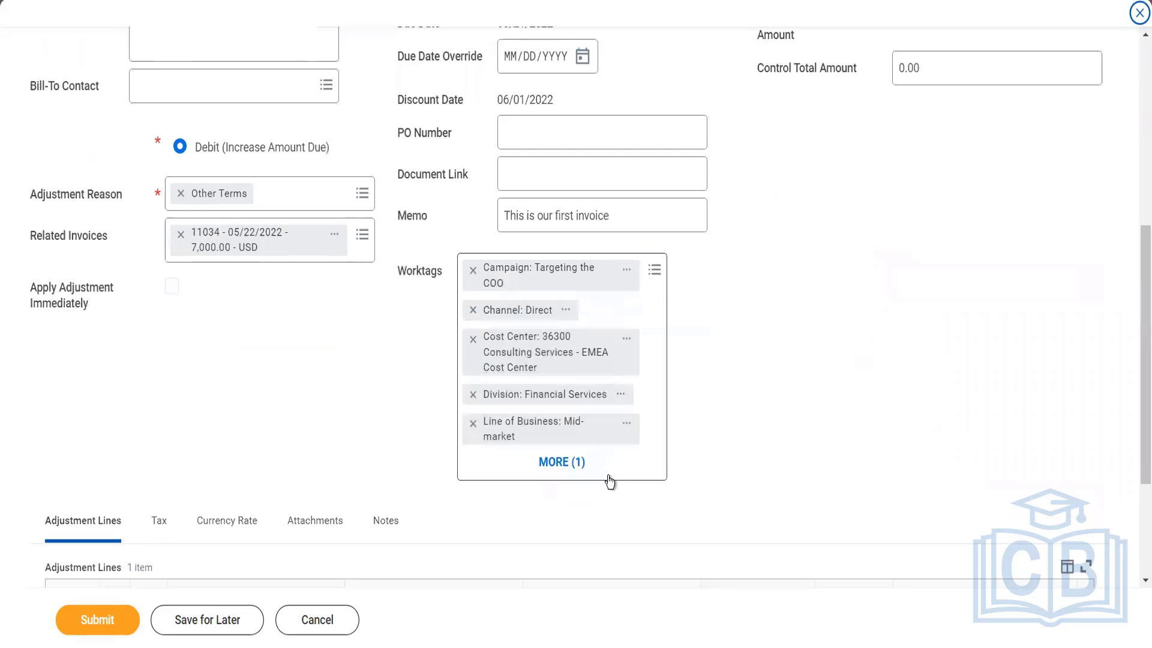
{"action": "scroll", "coordinate": [609, 482], "scroll_direction": "down", "scroll_amount": 3}
{"action": "left_click", "coordinate": [701, 524]}
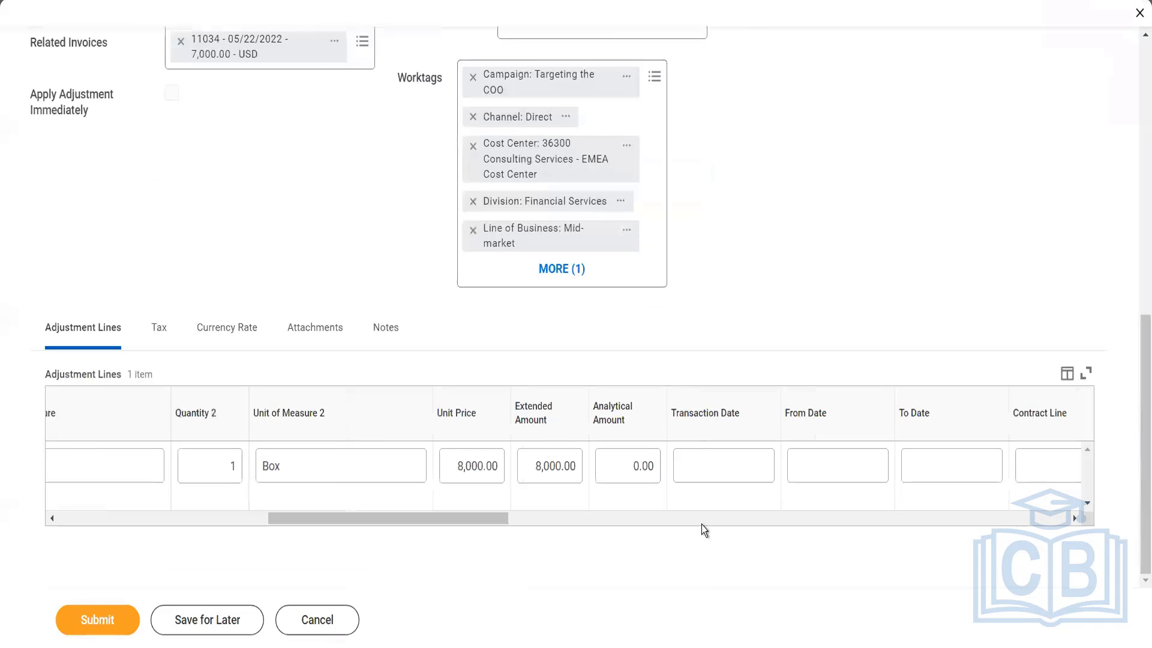
{"action": "left_click", "coordinate": [538, 474]}
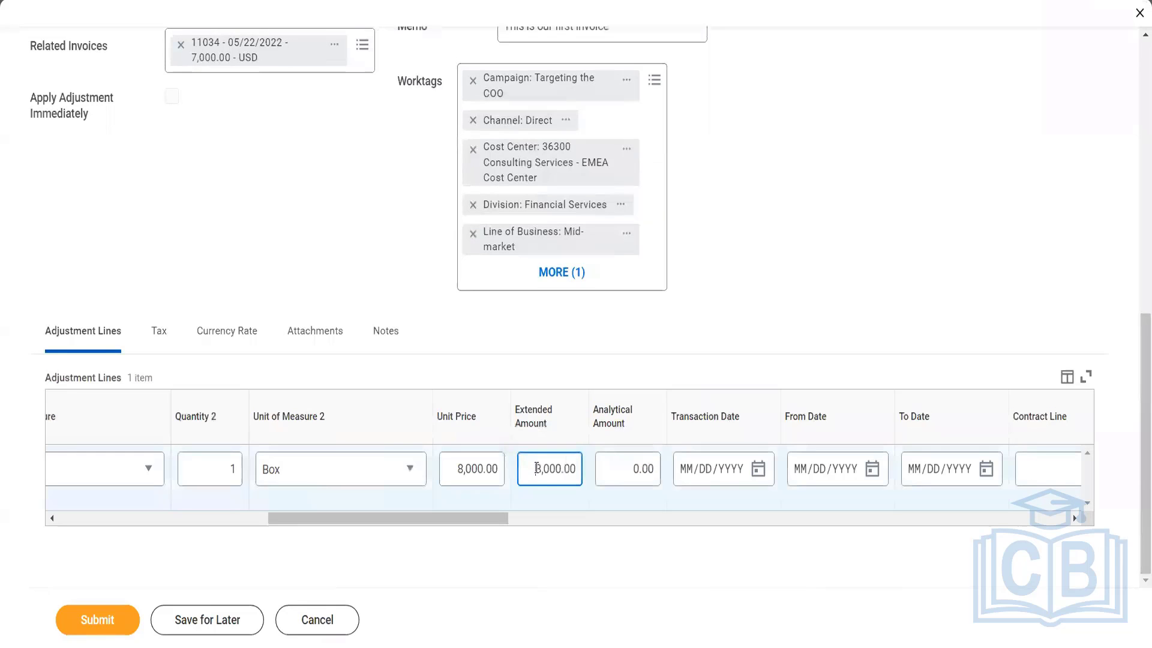
{"action": "key", "text": "ctrl+a"}
{"action": "type", "text": "2000"}
{"action": "key", "text": "Tab"}
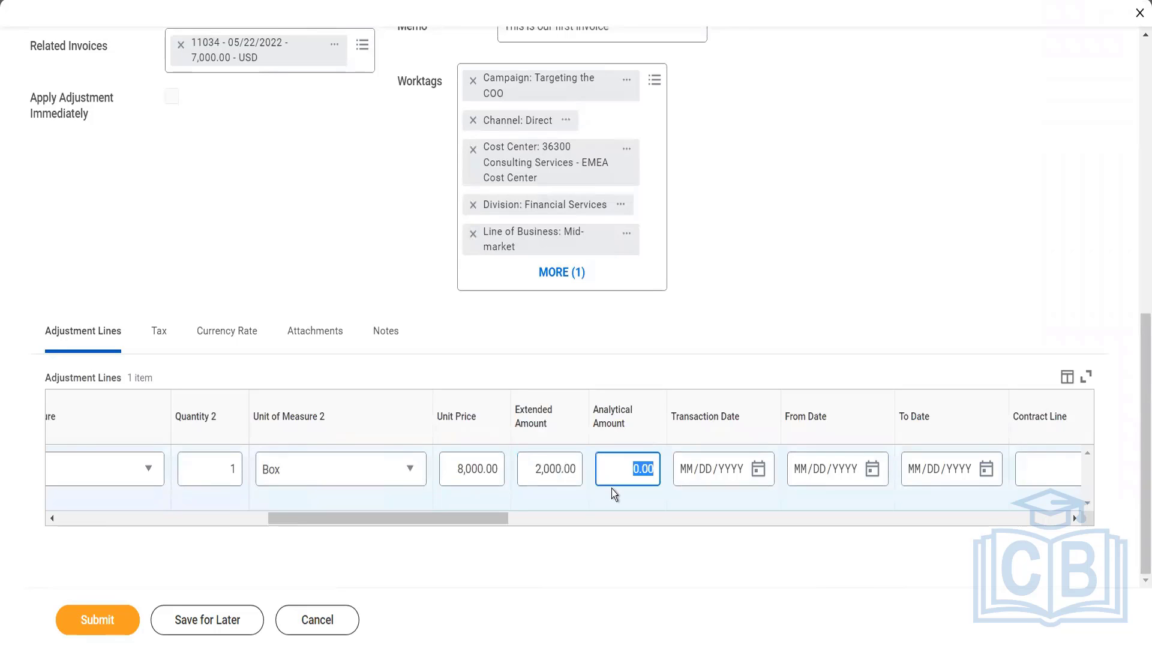
{"action": "left_click", "coordinate": [122, 619]}
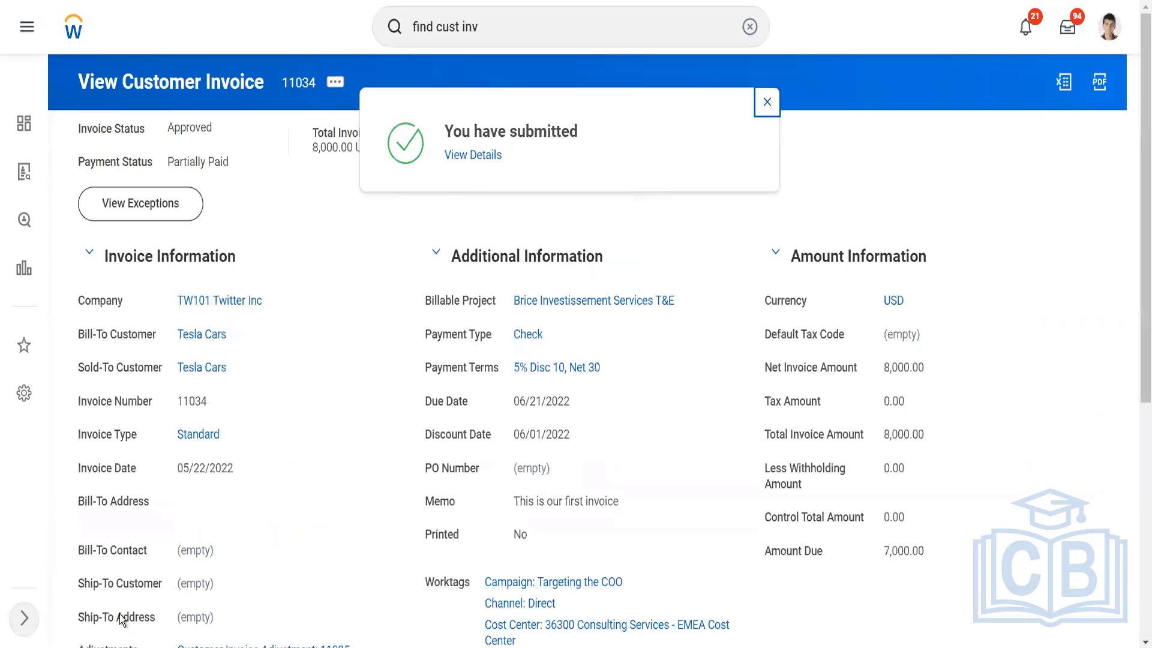
- View the submitted adjustment's process details, open the adjustment record, and follow it to the related customer invoice
{"action": "left_click", "coordinate": [473, 157]}
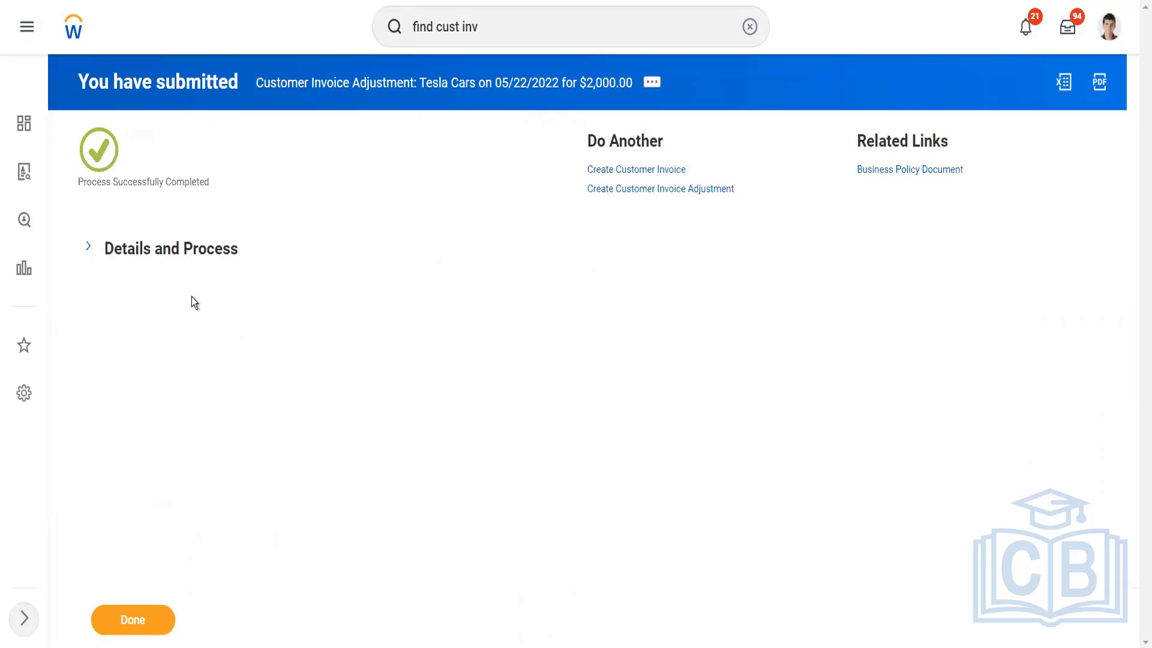
{"action": "left_click", "coordinate": [197, 254]}
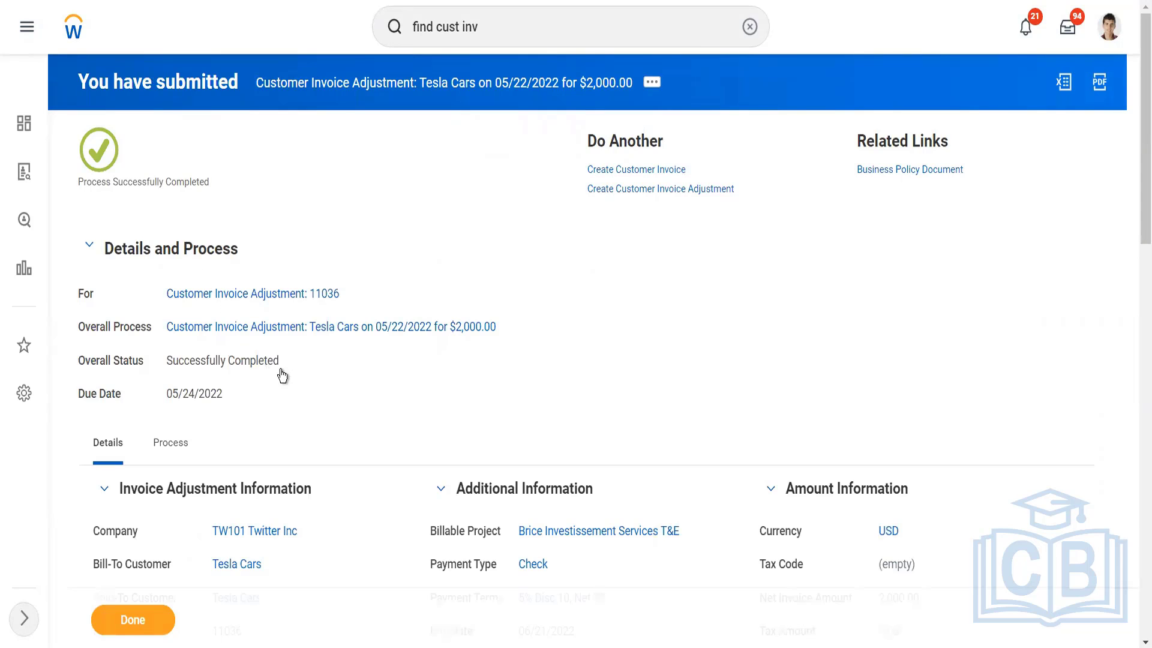
{"action": "left_click", "coordinate": [258, 294]}
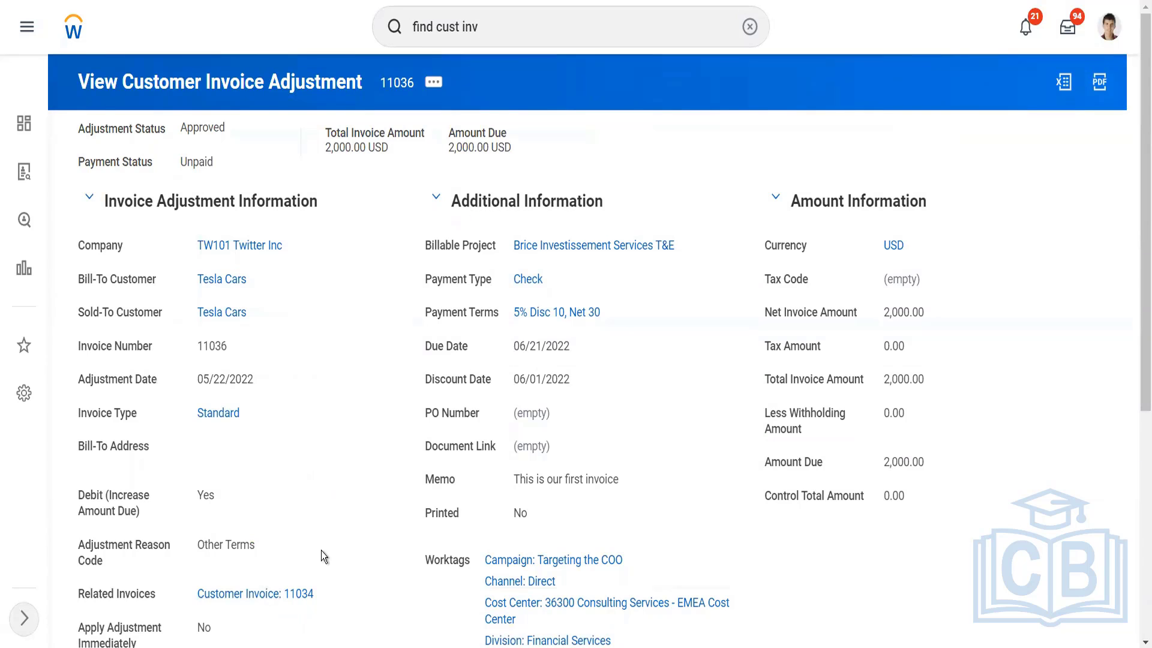
{"action": "mouse_move", "coordinate": [301, 598]}
{"action": "left_click", "coordinate": [302, 595]}
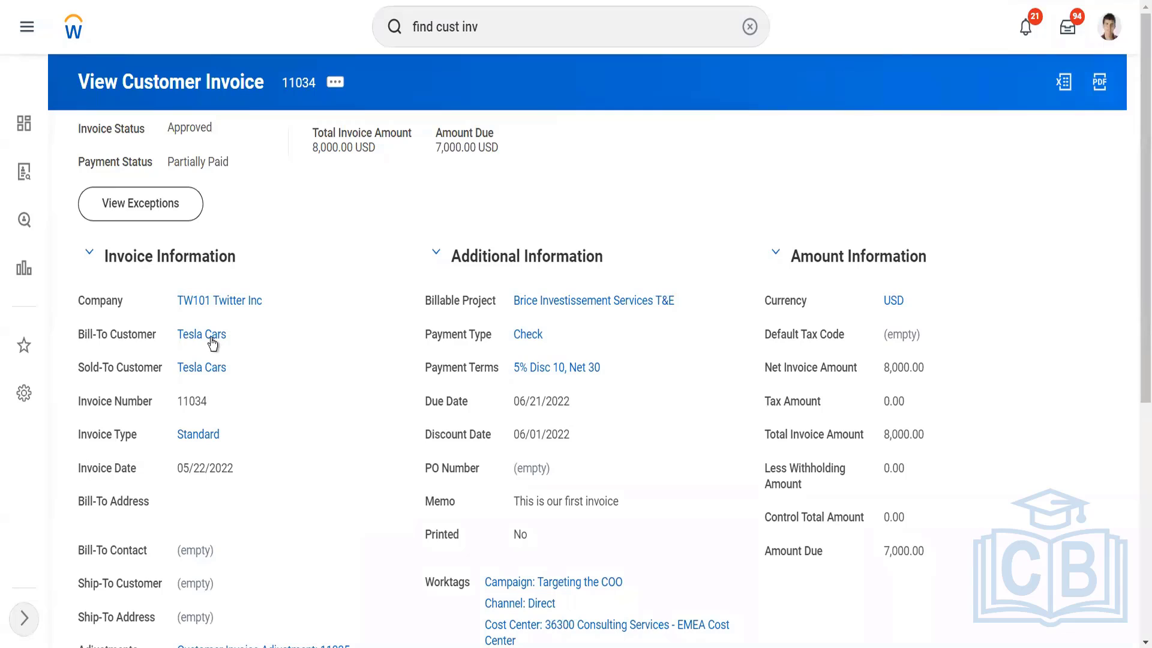
- Open the Tesla Cars customer profile from the invoice and review its custom reports and invoice aging
{"action": "mouse_move", "coordinate": [213, 343]}
{"action": "left_click", "coordinate": [213, 343]}
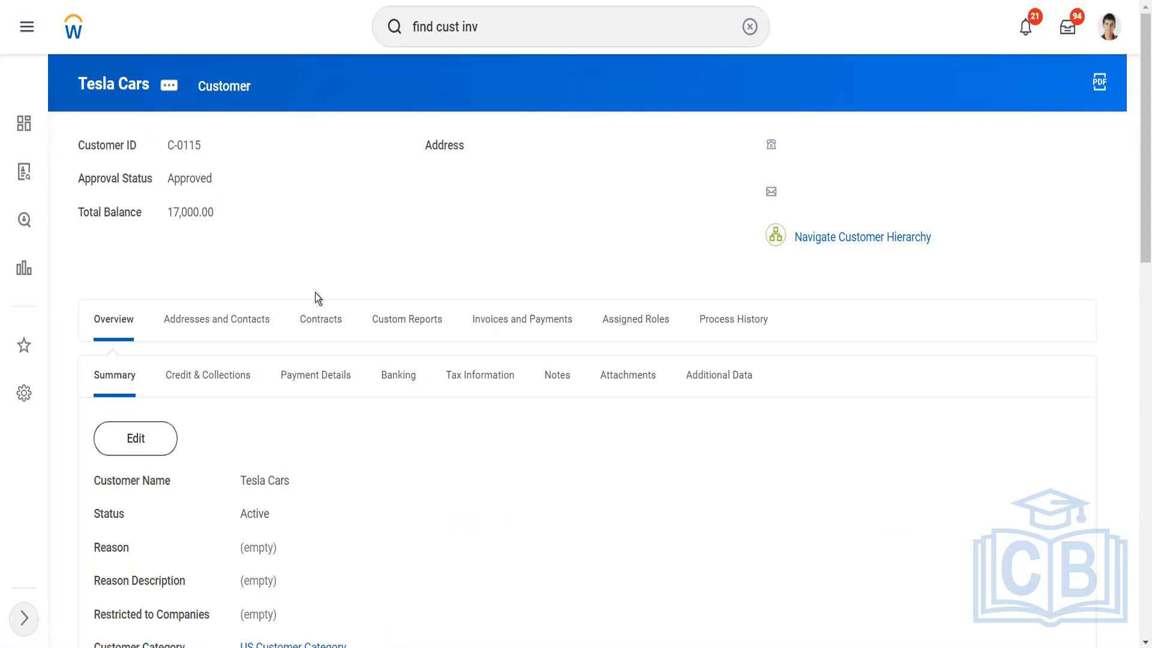
{"action": "scroll", "coordinate": [315, 293], "scroll_direction": "down", "scroll_amount": 1}
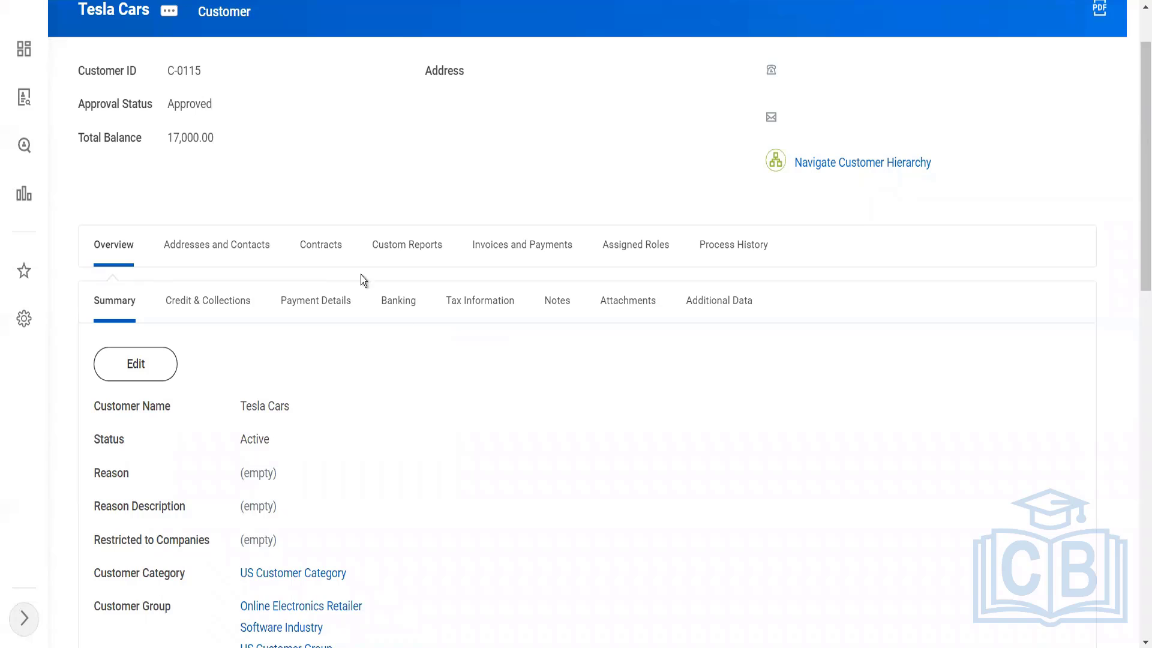
{"action": "left_click", "coordinate": [391, 246]}
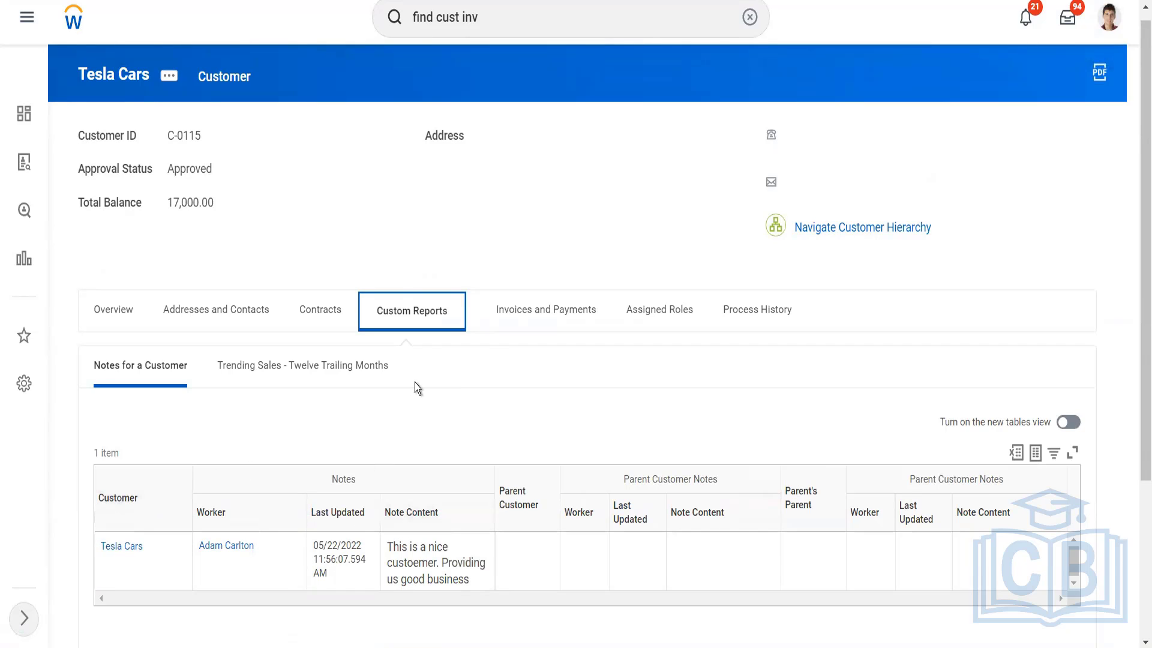
{"action": "left_click", "coordinate": [528, 323]}
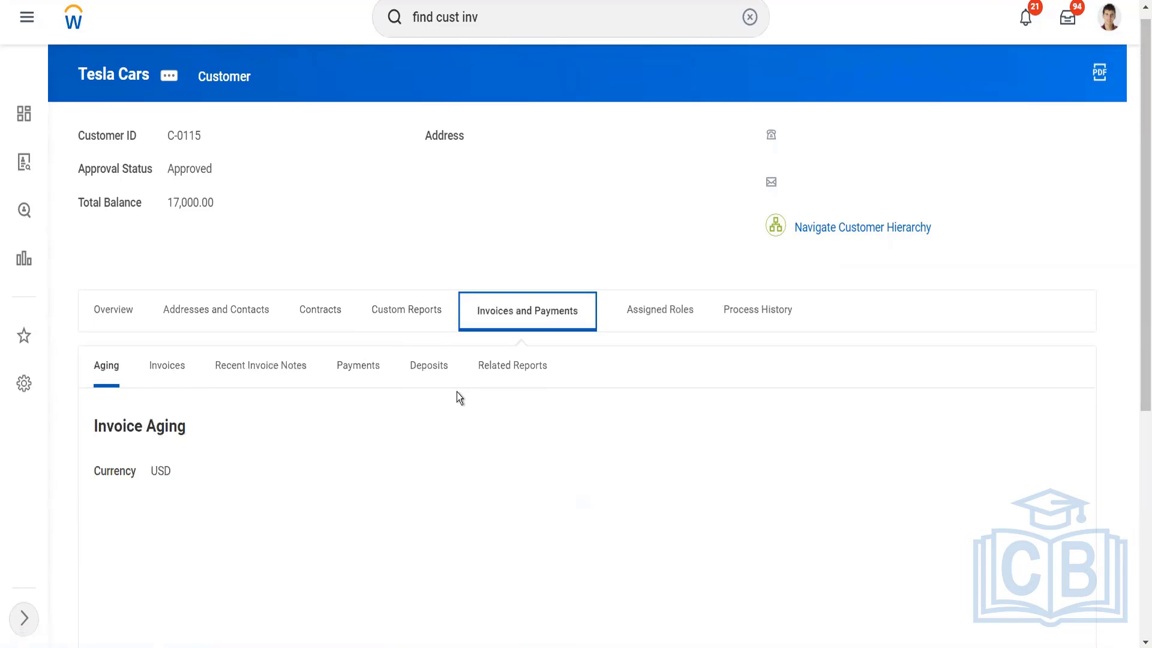
{"action": "scroll", "coordinate": [506, 419], "scroll_direction": "down", "scroll_amount": 5}
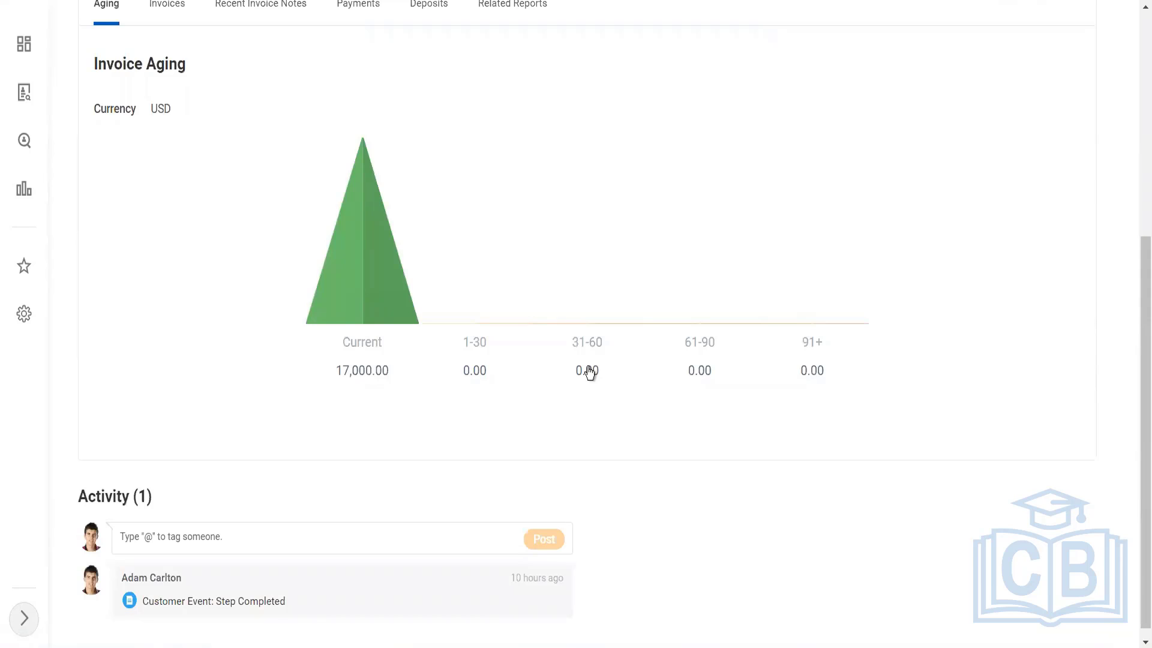
{"action": "scroll", "coordinate": [633, 410], "scroll_direction": "up", "scroll_amount": 3}
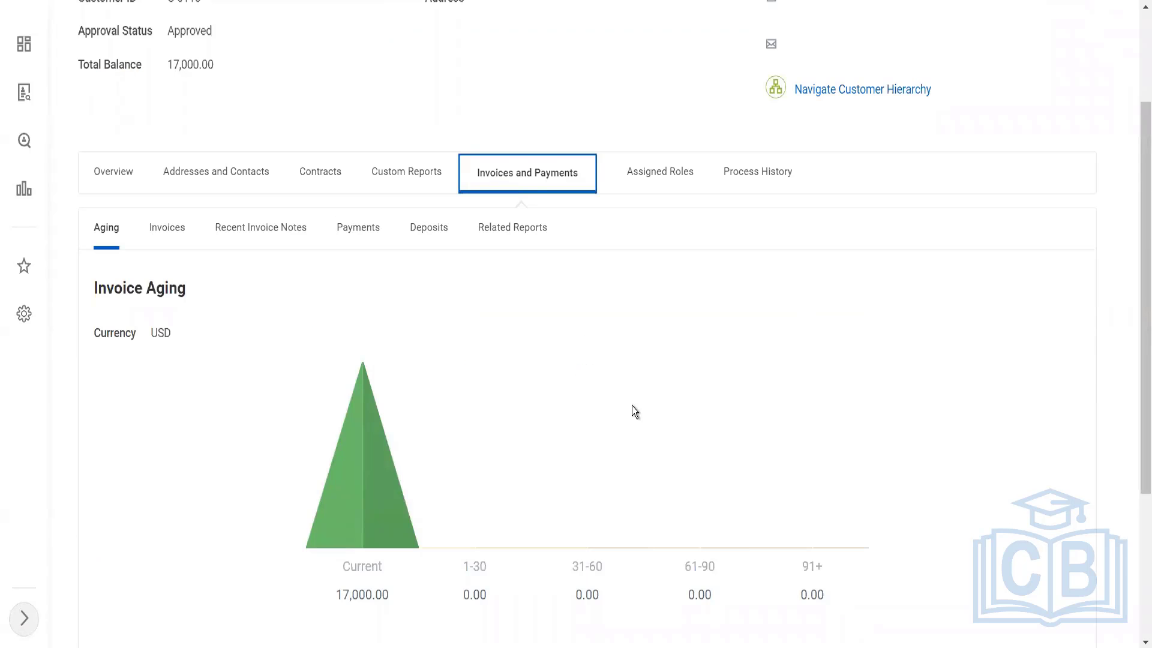
- Review the customer's invoices, payments and deposits, ending on the list of related reports
{"action": "left_click", "coordinate": [182, 234]}
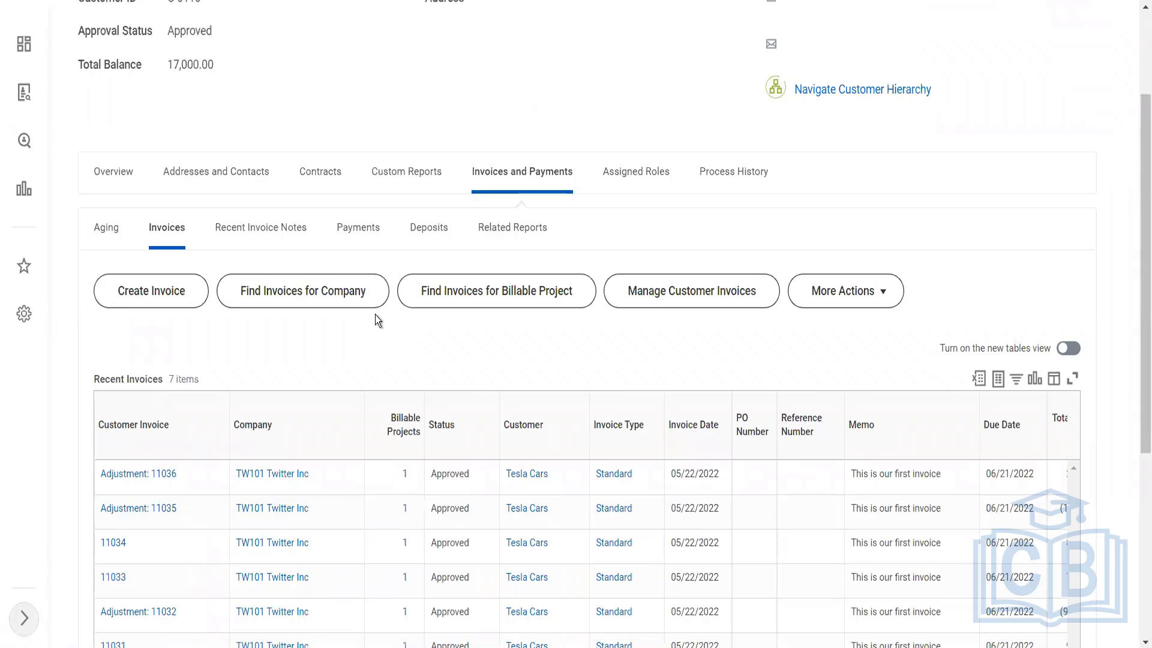
{"action": "scroll", "coordinate": [375, 314], "scroll_direction": "down", "scroll_amount": 3}
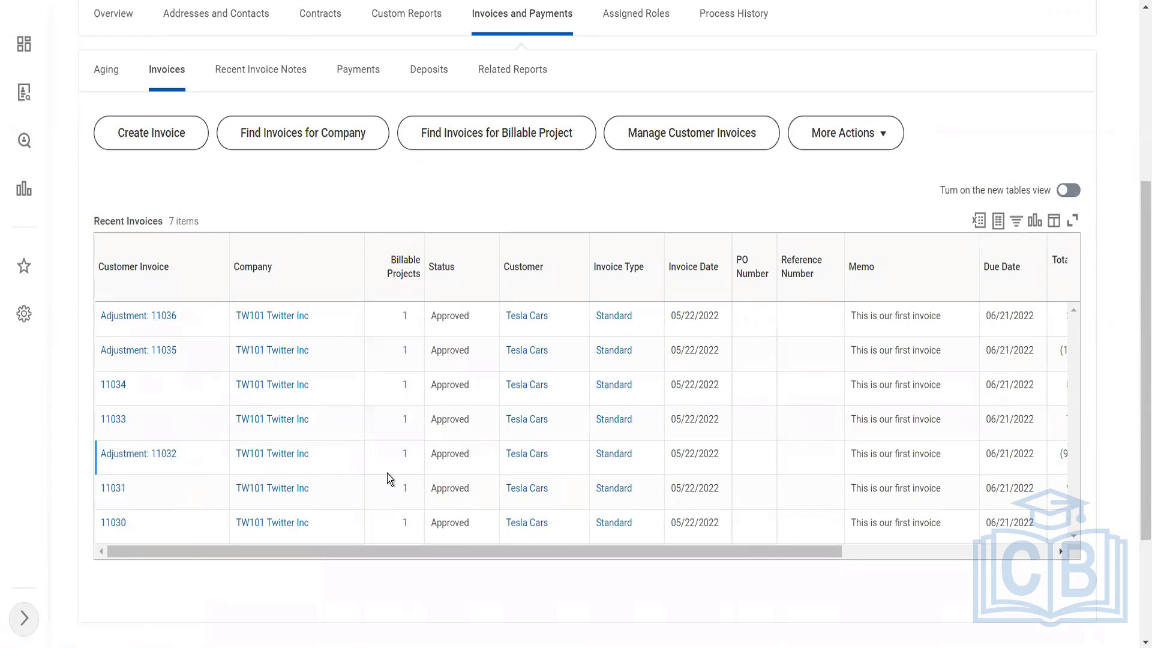
{"action": "left_click", "coordinate": [370, 76]}
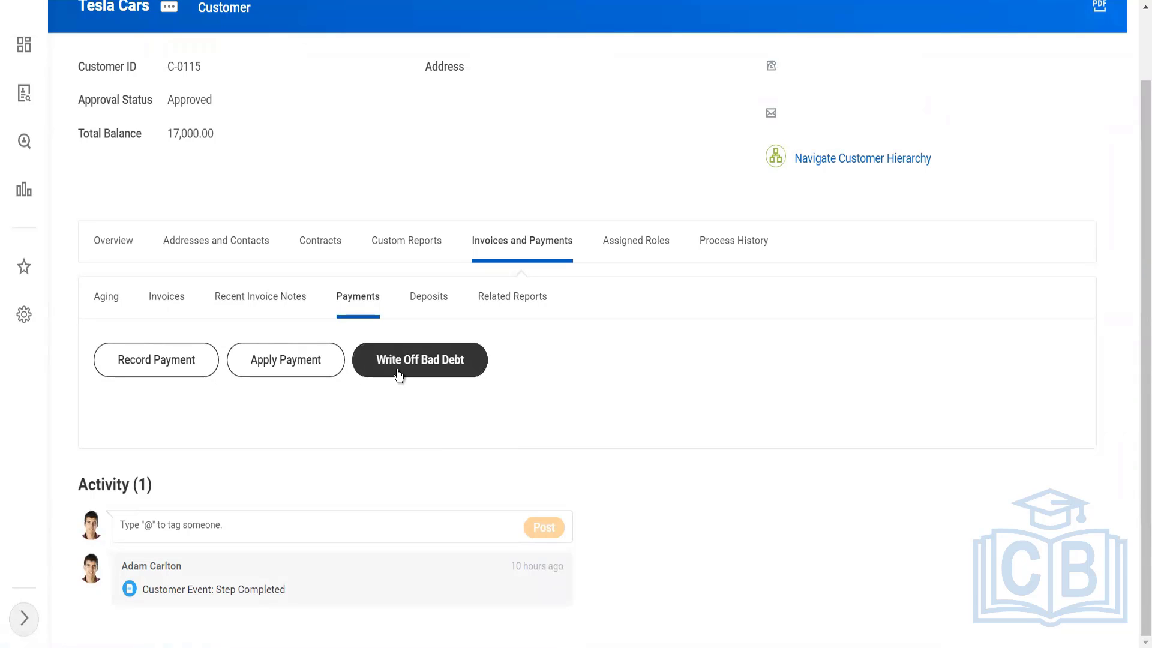
{"action": "left_click", "coordinate": [442, 301]}
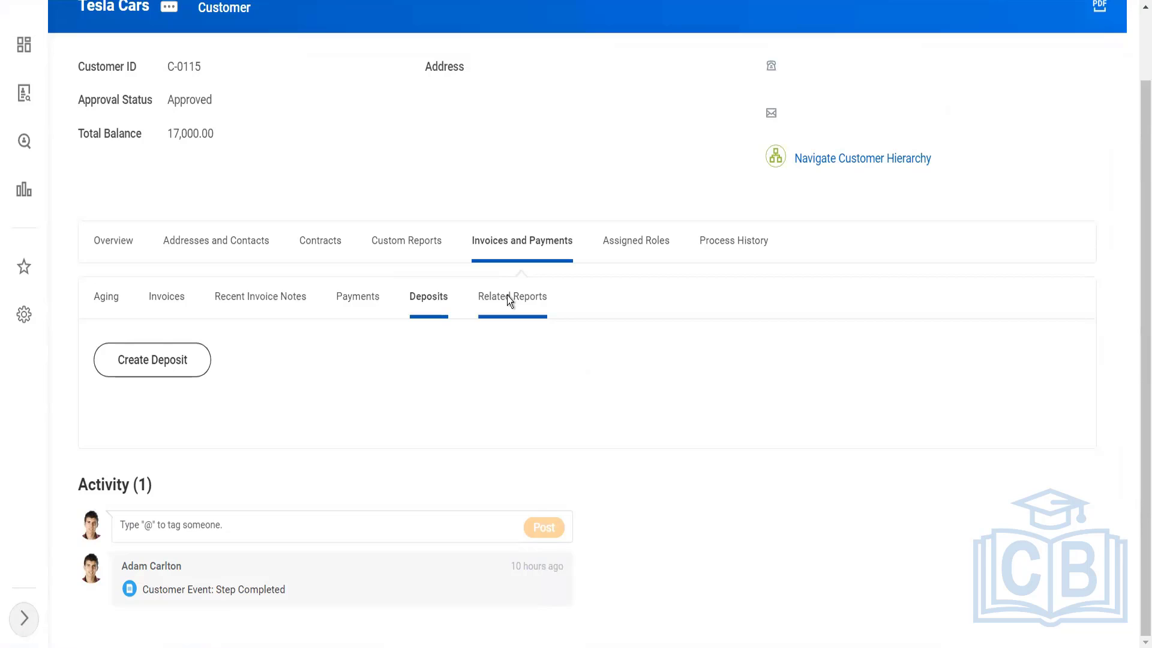
{"action": "left_click", "coordinate": [506, 295]}
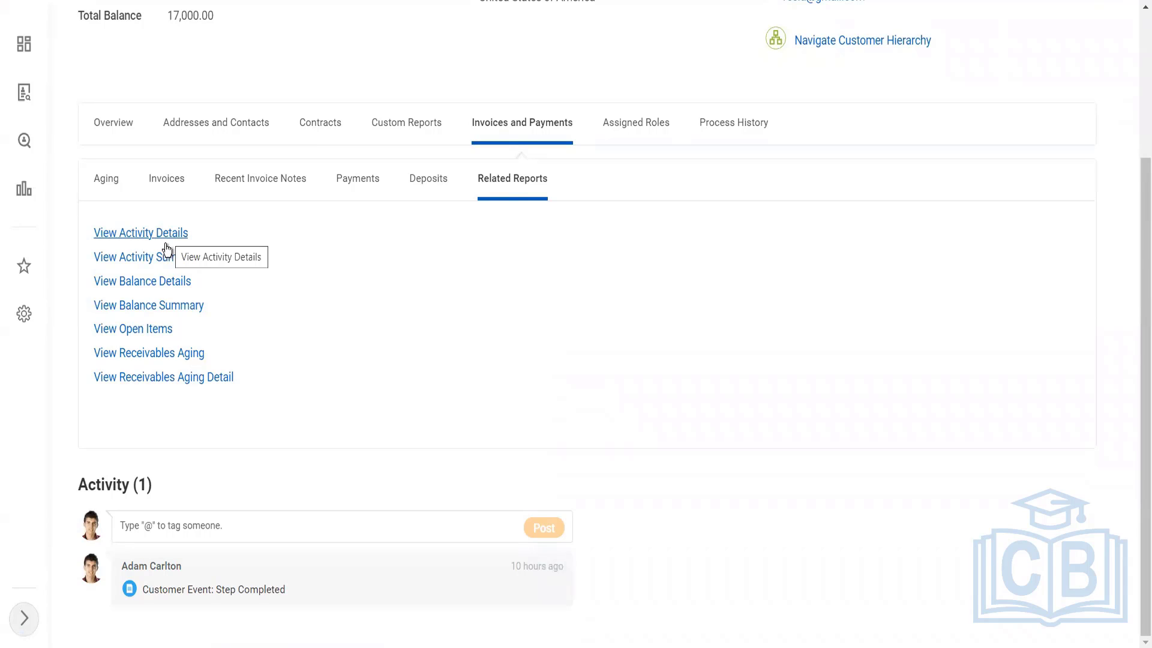
- Open the View Receivables Aging report in a new tab and set its company to TW101 Twitter Inc
{"action": "right_click", "coordinate": [160, 361]}
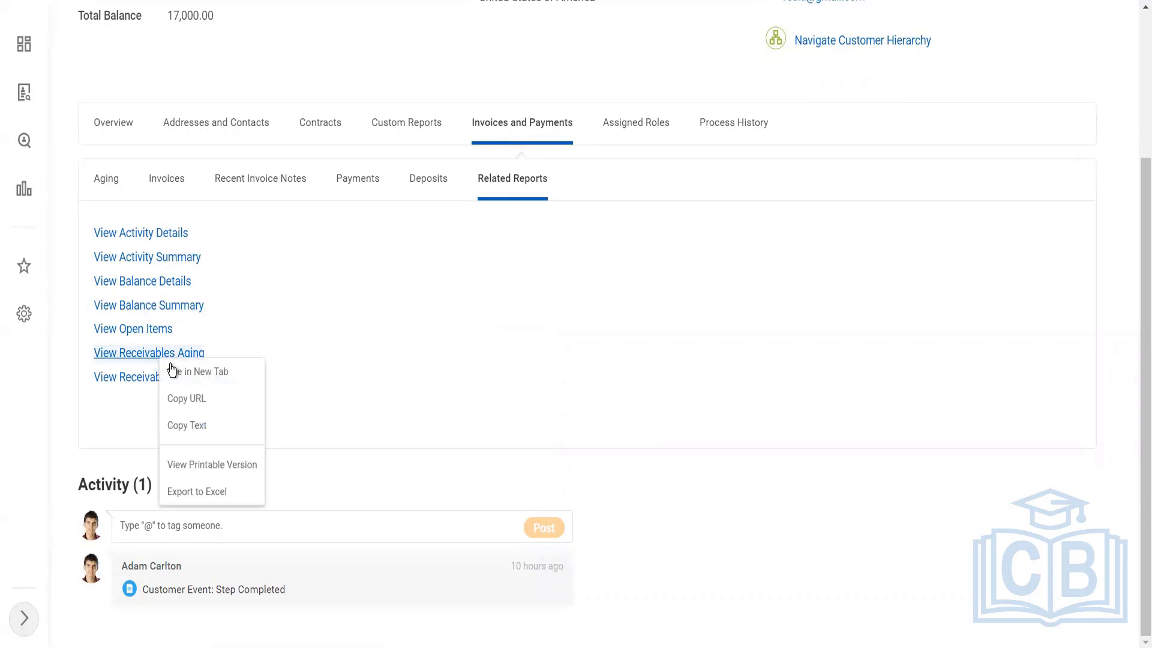
{"action": "left_click", "coordinate": [174, 372]}
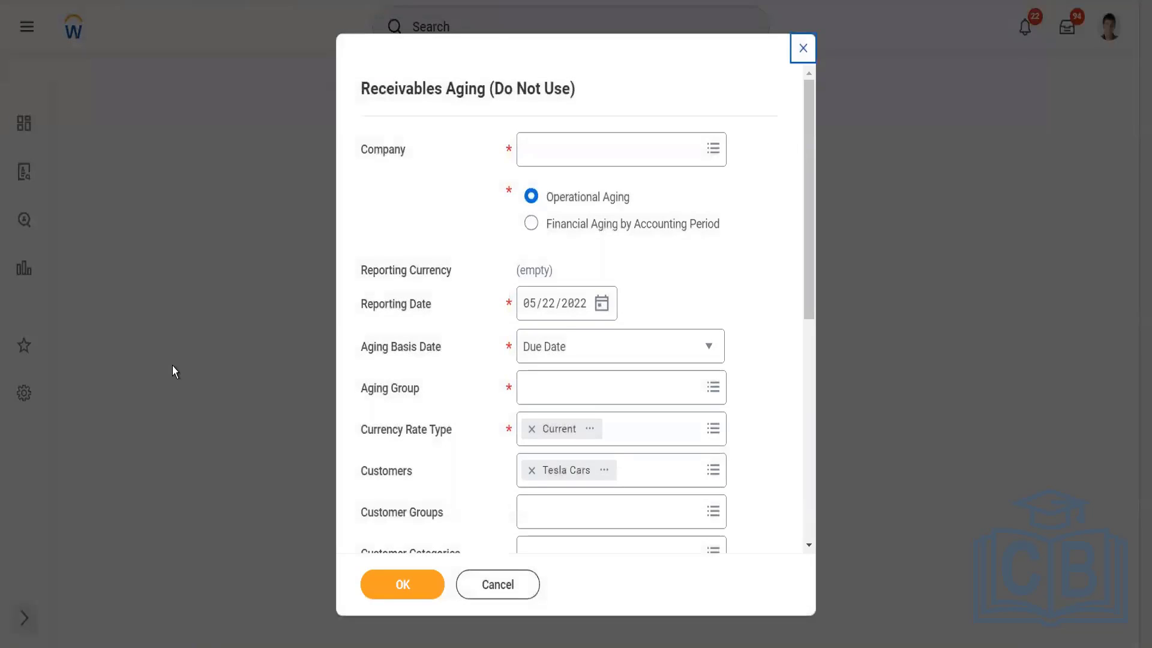
{"action": "left_click", "coordinate": [540, 157]}
{"action": "type", "text": "tw"}
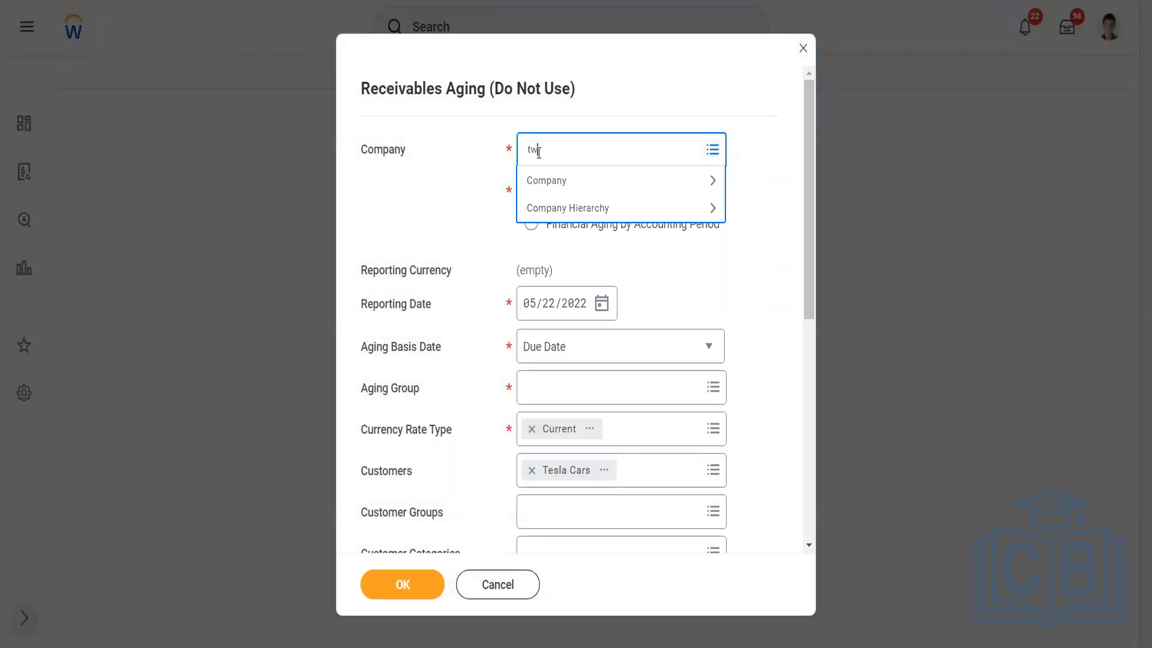
{"action": "type", "text": "itter"}
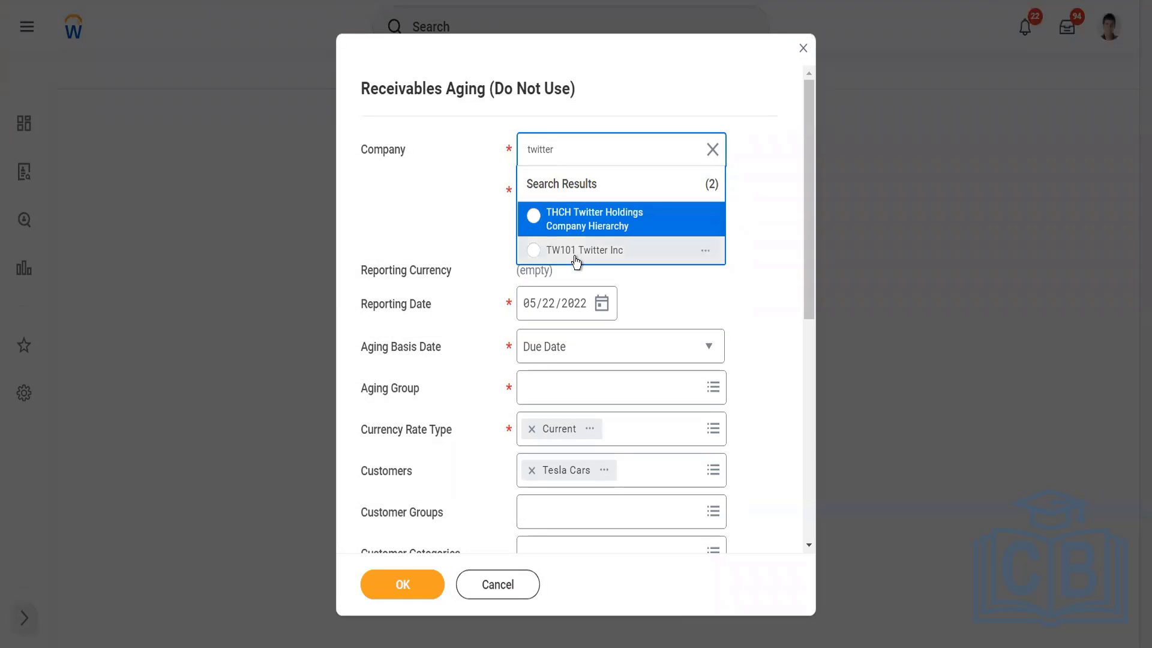
{"action": "left_click", "coordinate": [574, 253]}
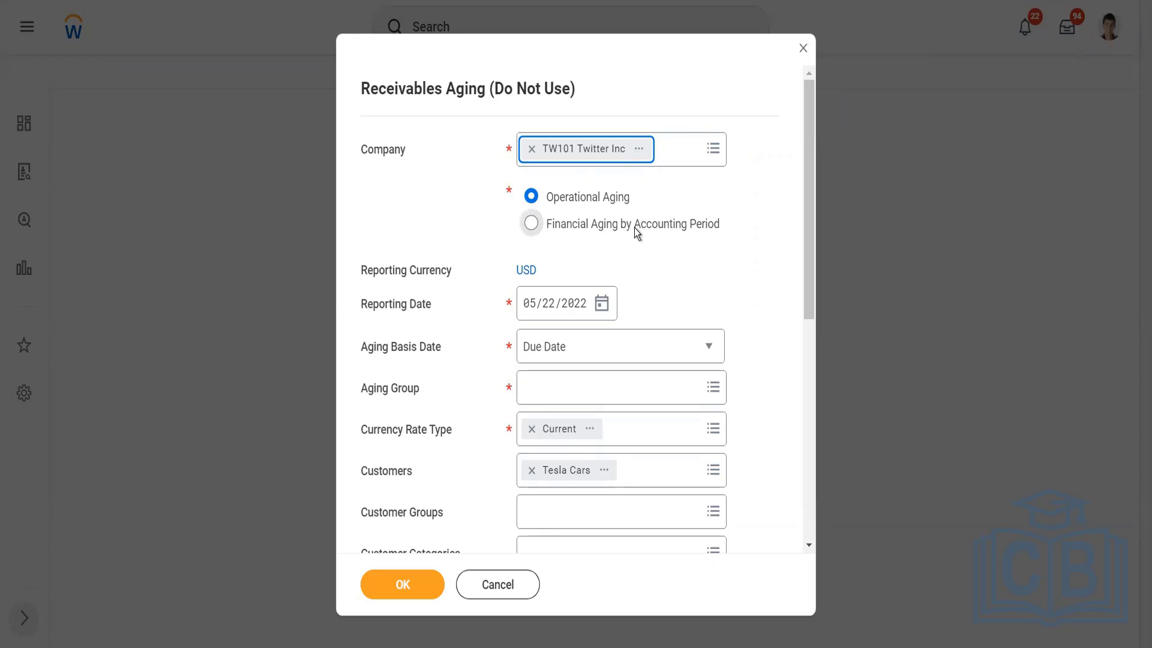
- Choose Standard as the aging group and run the receivables aging report for Tesla Cars
{"action": "scroll", "coordinate": [566, 350], "scroll_direction": "down", "scroll_amount": 1}
{"action": "left_click", "coordinate": [574, 332]}
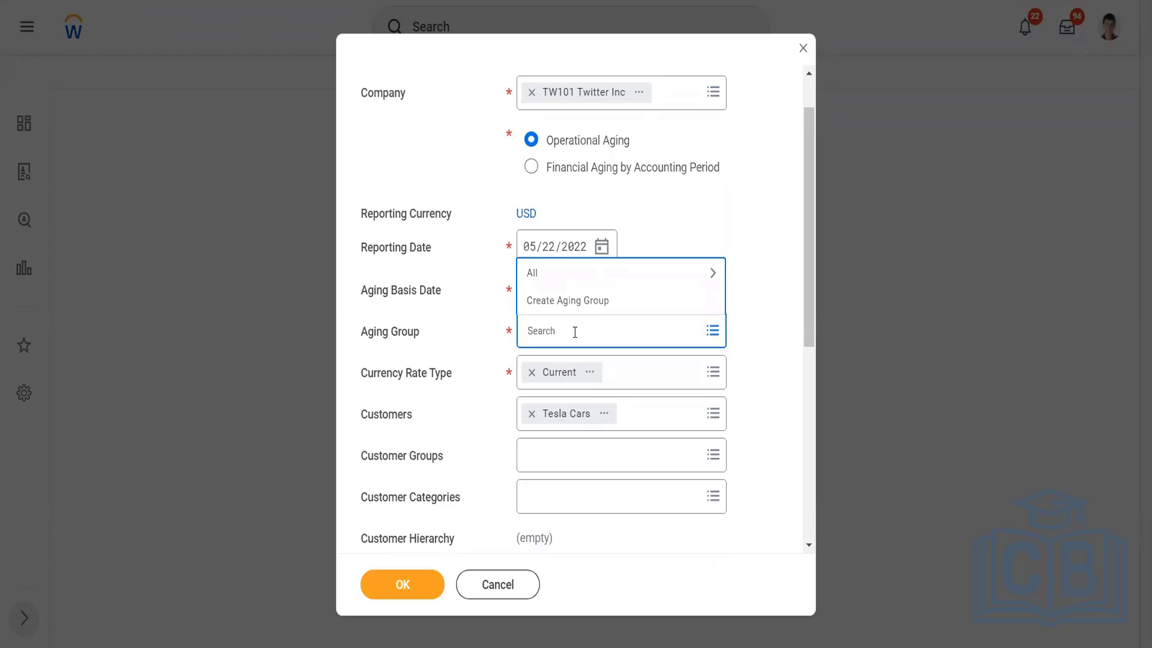
{"action": "left_click", "coordinate": [563, 279]}
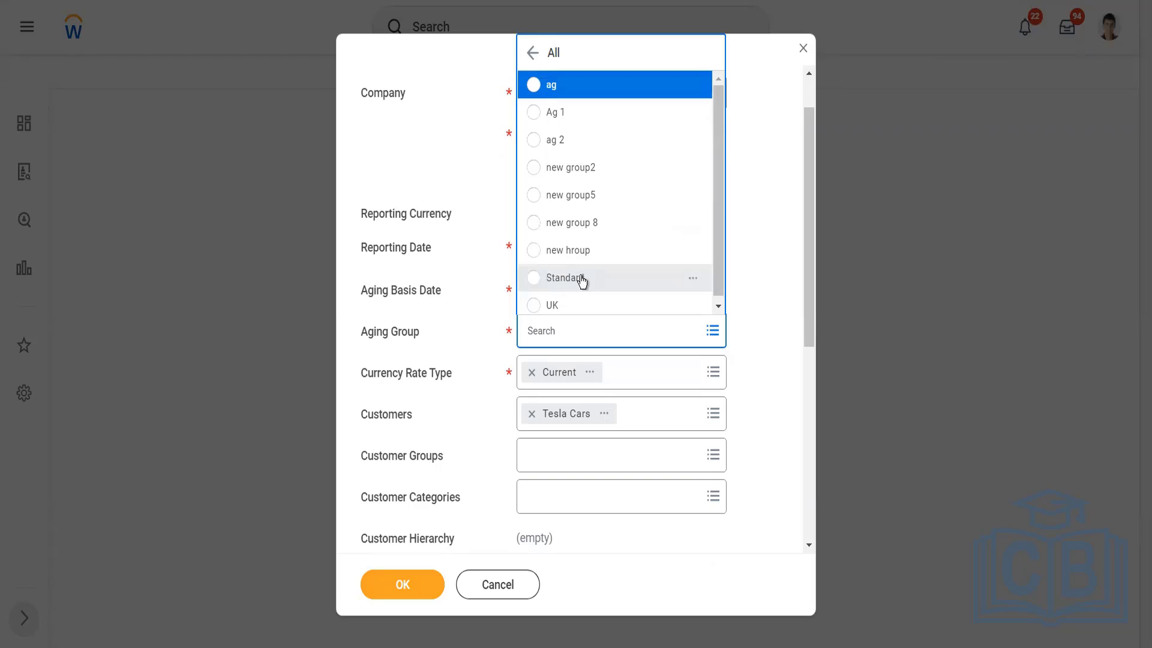
{"action": "left_click", "coordinate": [582, 280]}
{"action": "left_click", "coordinate": [475, 483]}
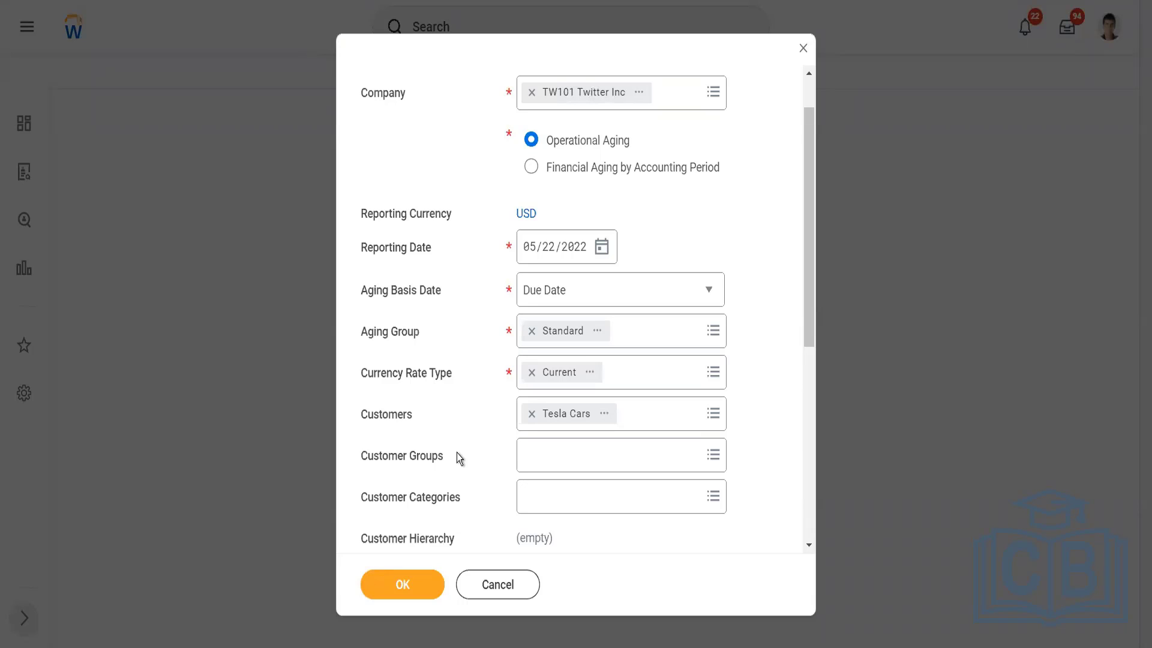
{"action": "left_click", "coordinate": [405, 587]}
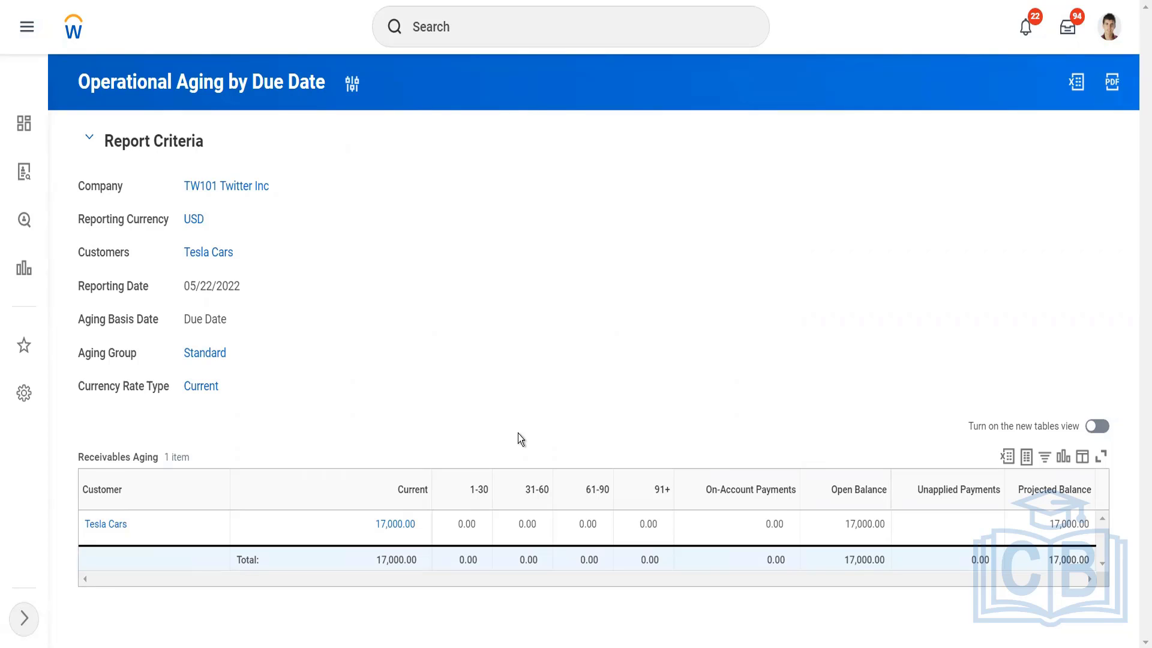
- Open the Tesla Cars customer profile from the aging report and show its related reports for invoices and payments
{"action": "left_click", "coordinate": [212, 259]}
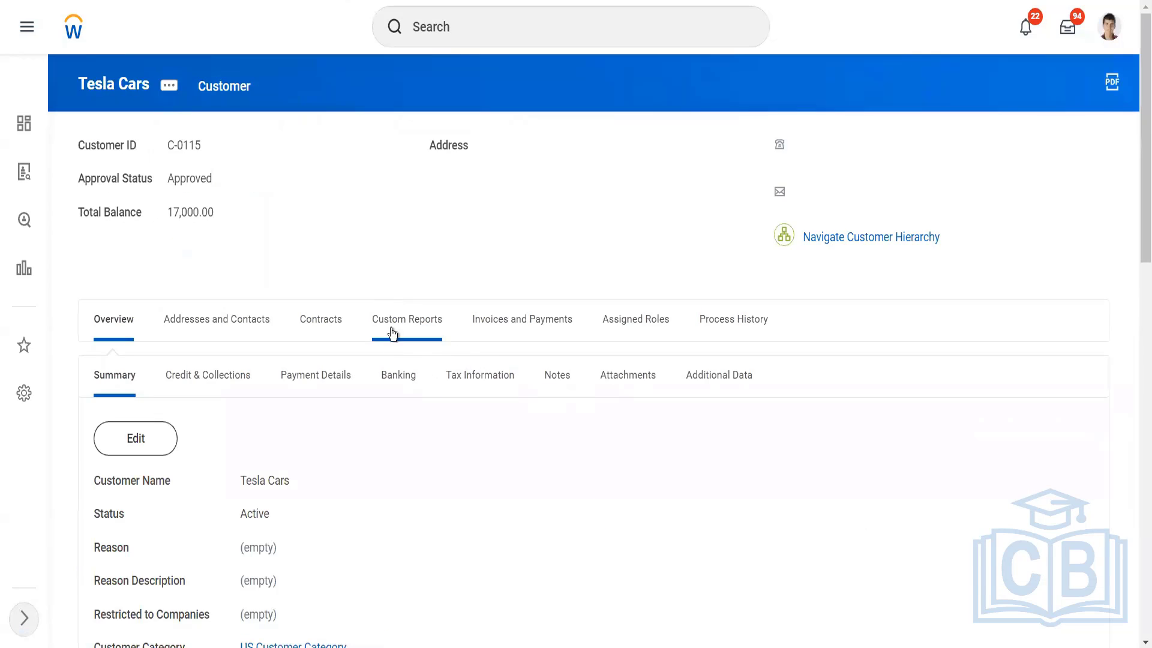
{"action": "left_click", "coordinate": [546, 334]}
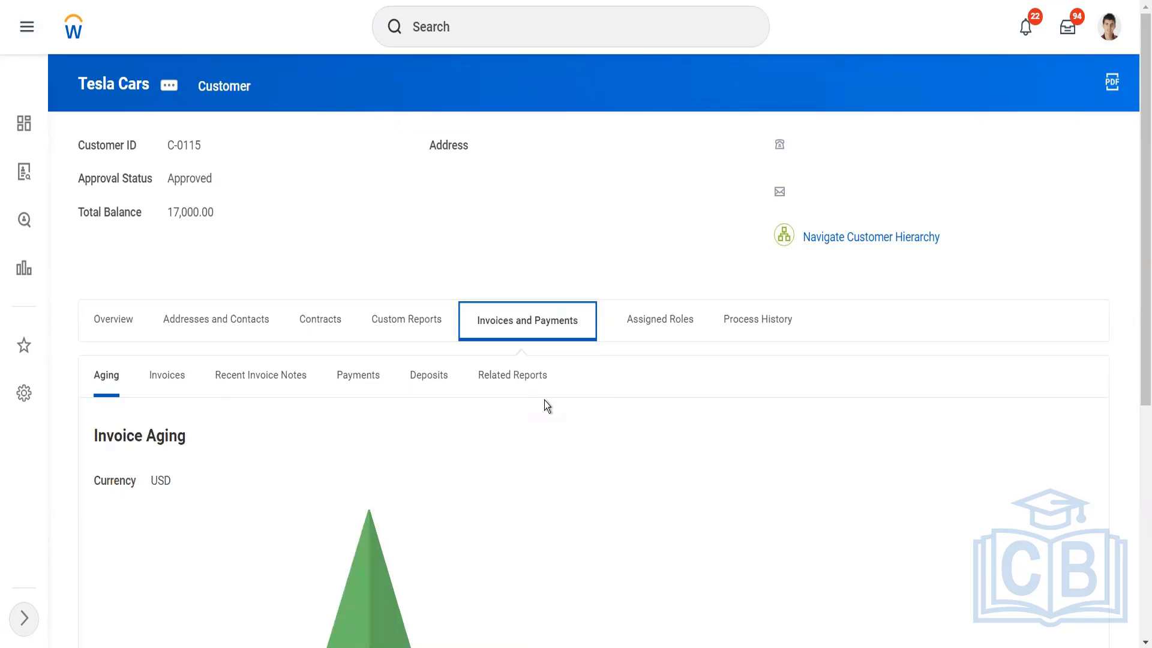
{"action": "scroll", "coordinate": [545, 401], "scroll_direction": "down", "scroll_amount": 4}
{"action": "left_click", "coordinate": [498, 111]}
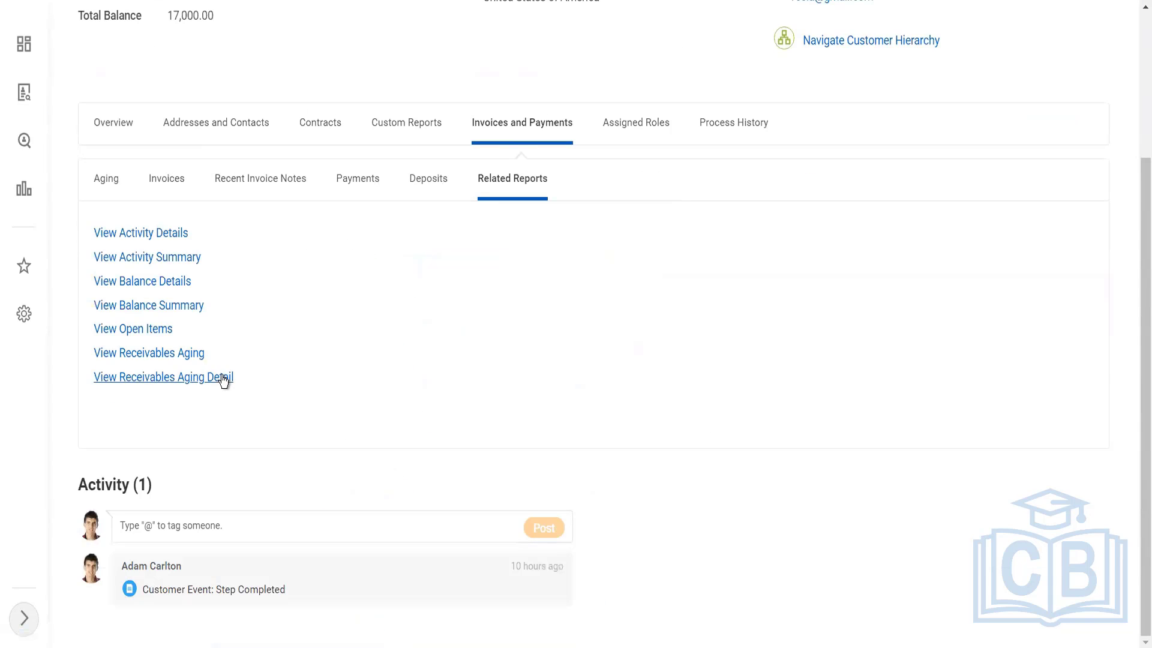
- Run the customer activity summary for Tesla Cars with TW101 Twitter Inc as the company
{"action": "left_click", "coordinate": [172, 265]}
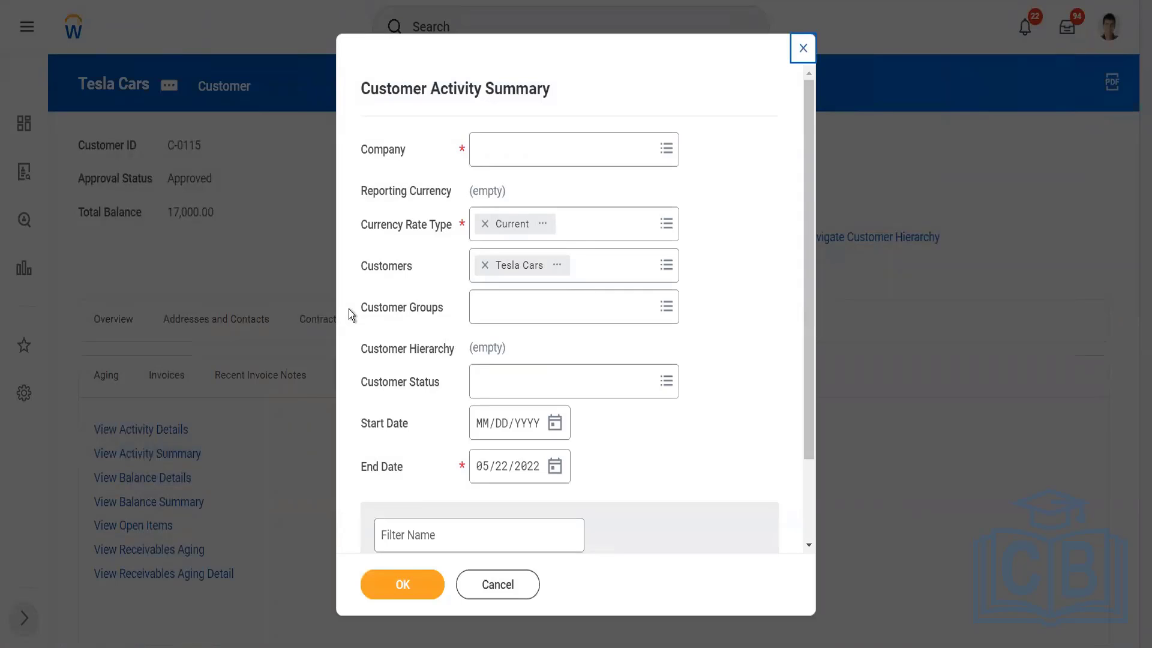
{"action": "left_click", "coordinate": [502, 148]}
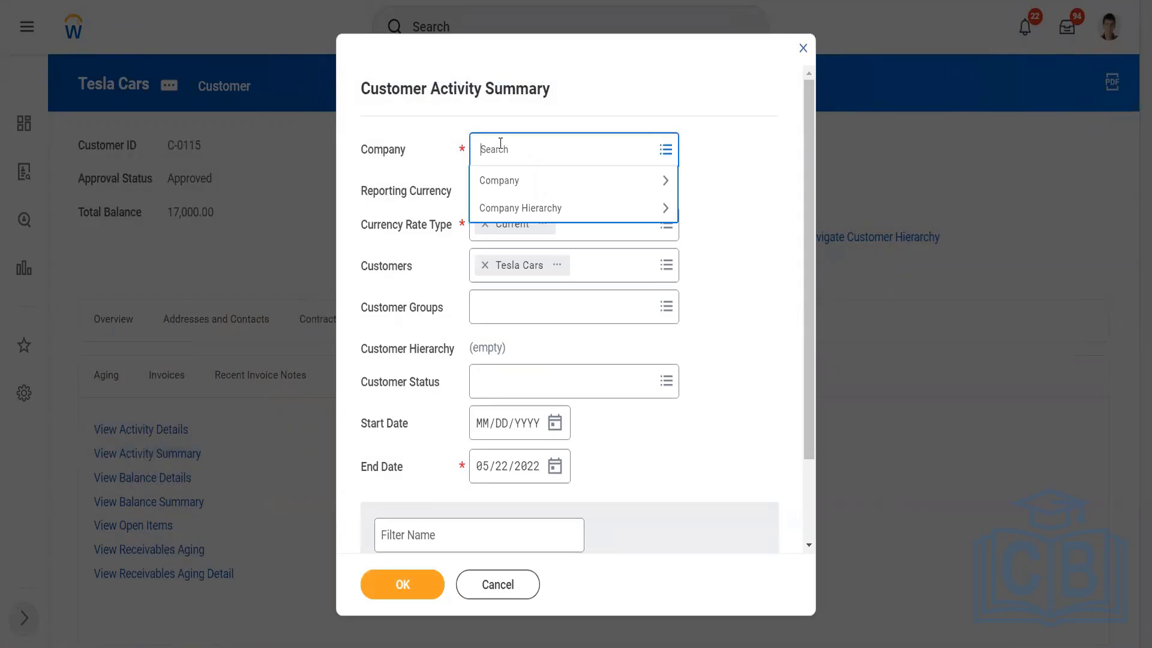
{"action": "type", "text": "tw"}
{"action": "type", "text": "itt"}
{"action": "key", "text": "Return"}
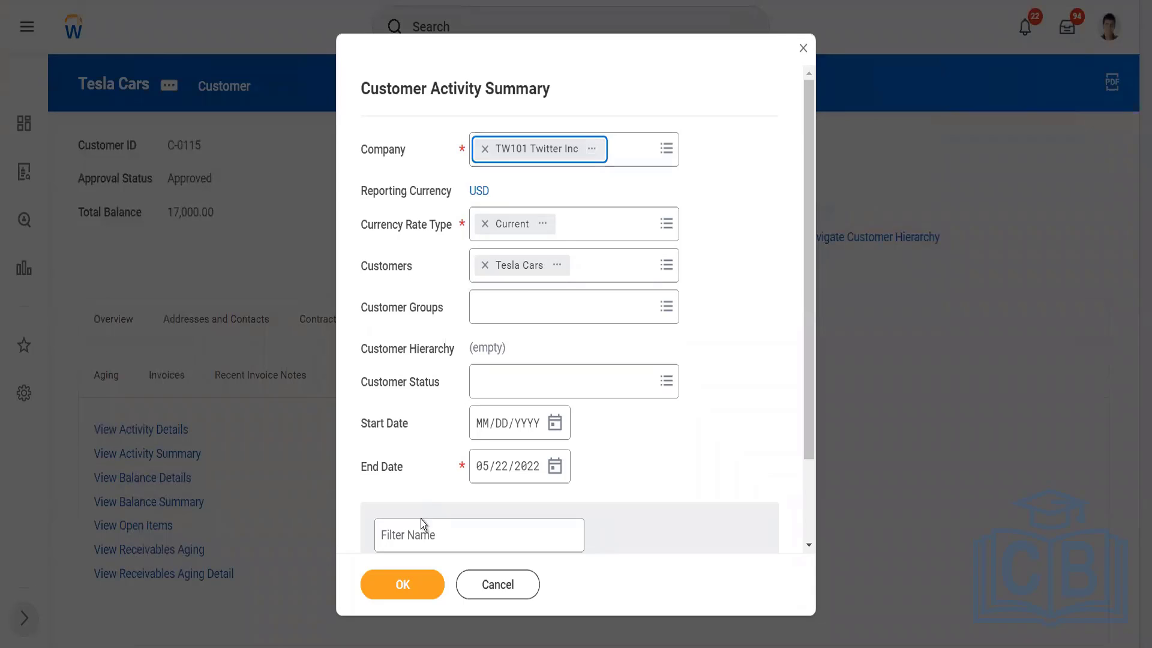
{"action": "left_click", "coordinate": [402, 580]}
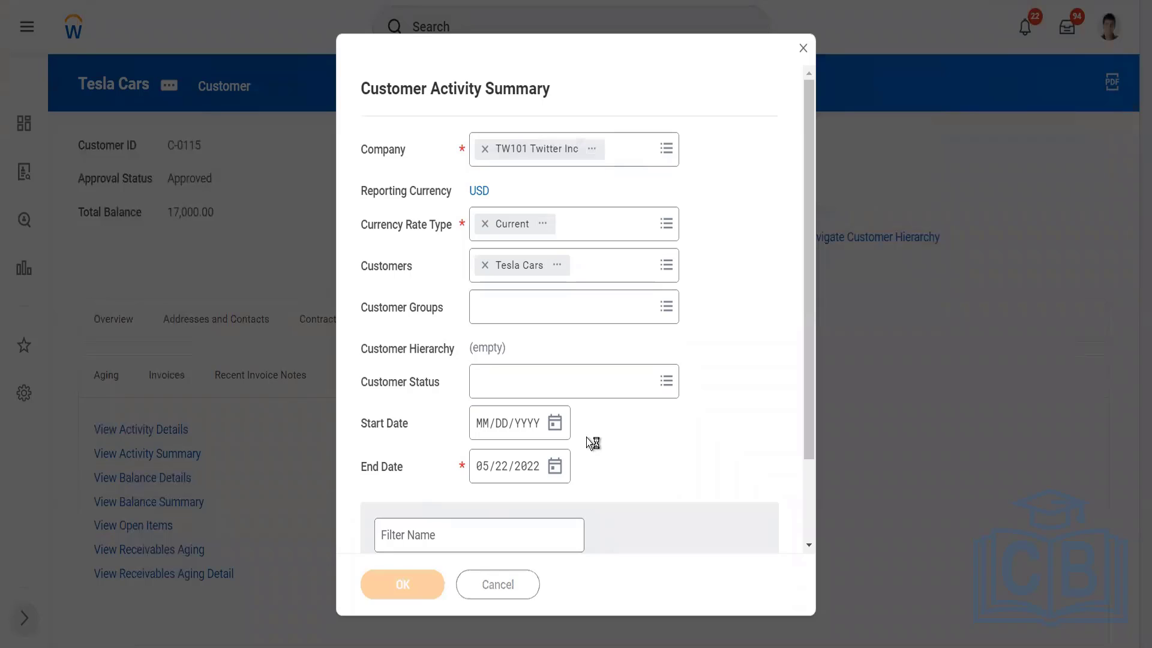